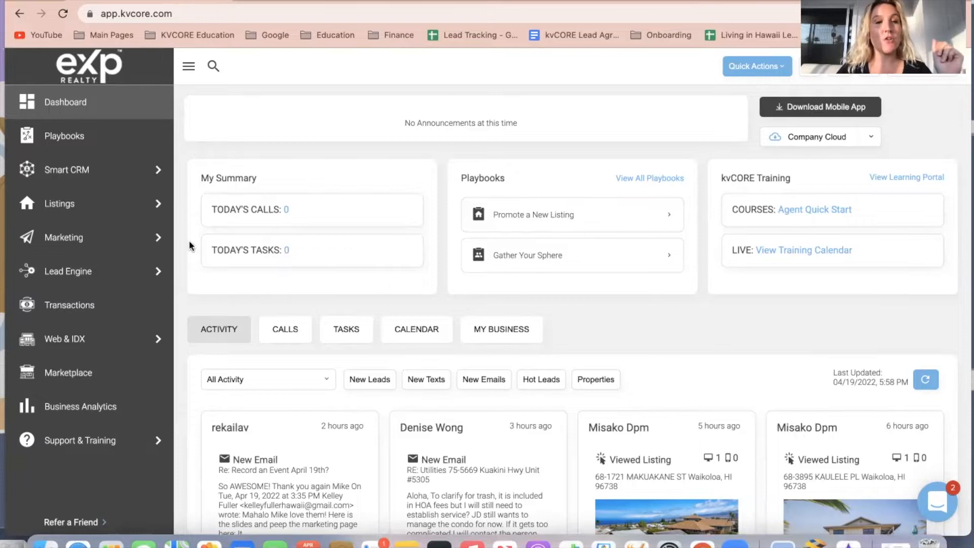
Step: Go to the marketing tools overview and open the Behavioral Automation settings
mouse_move(147, 222)
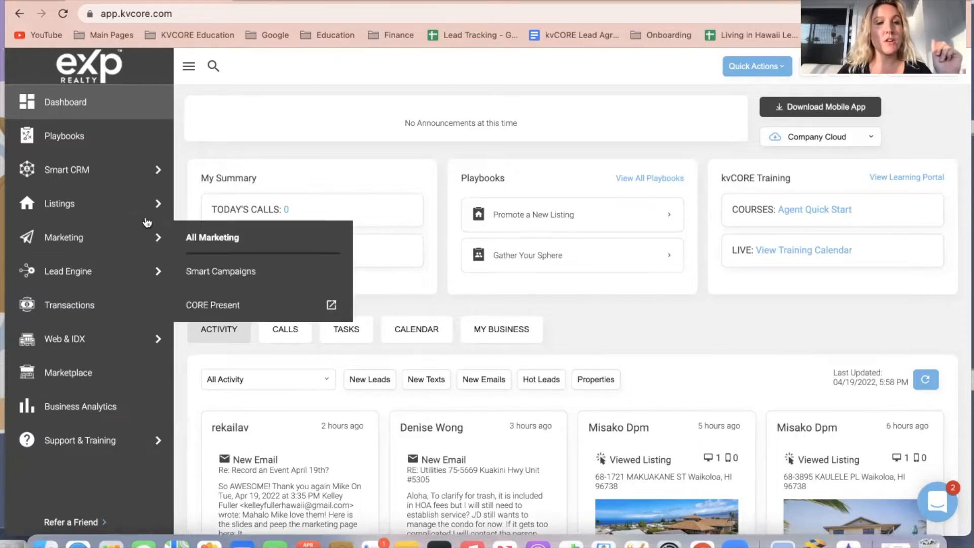
left_click(94, 242)
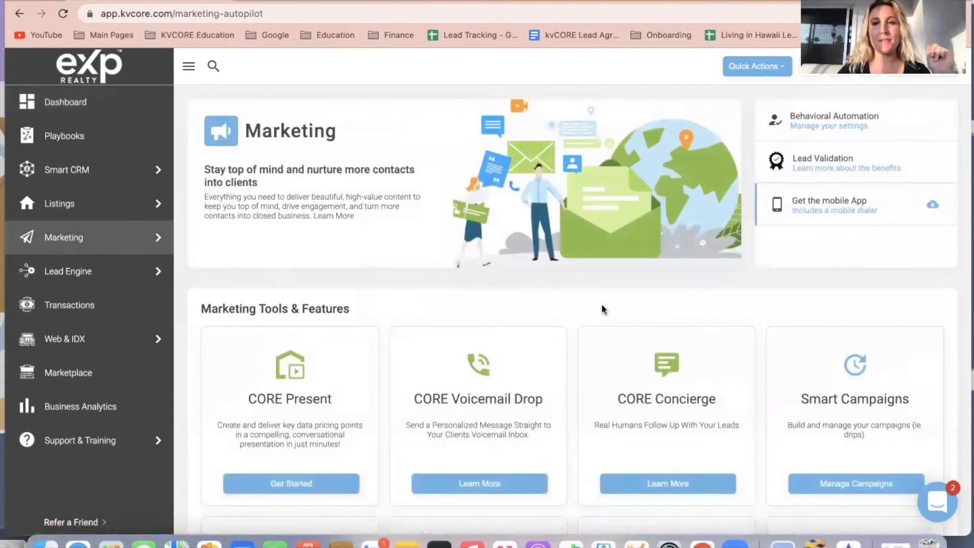
scroll(578, 313, "down", 2)
scroll(573, 315, "up", 2)
scroll(571, 366, "down", 8)
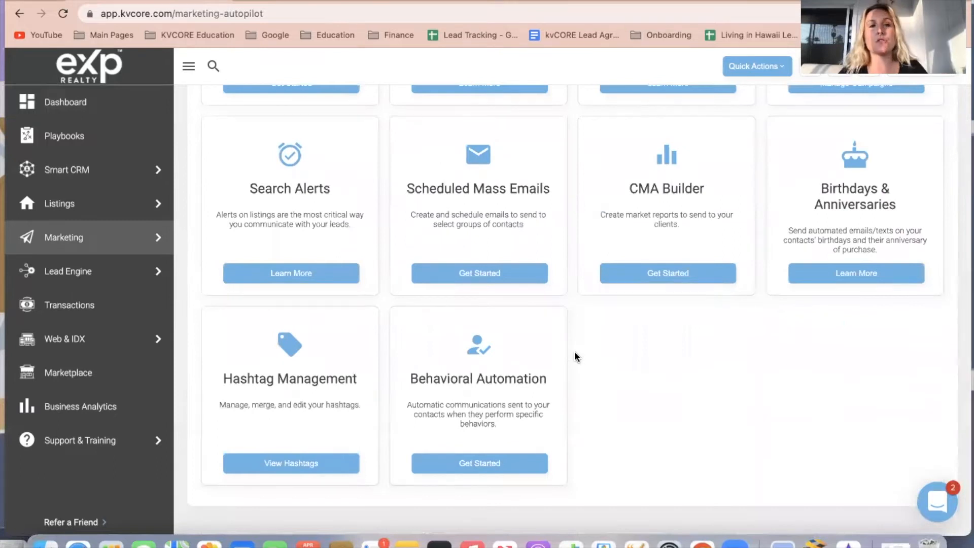
scroll(574, 352, "up", 5)
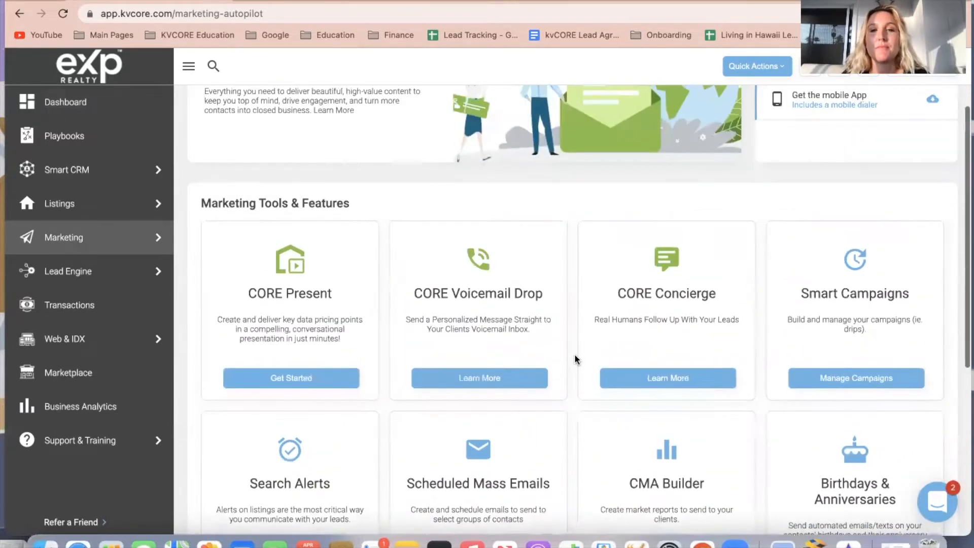
scroll(573, 353, "down", 6)
scroll(575, 362, "down", 1)
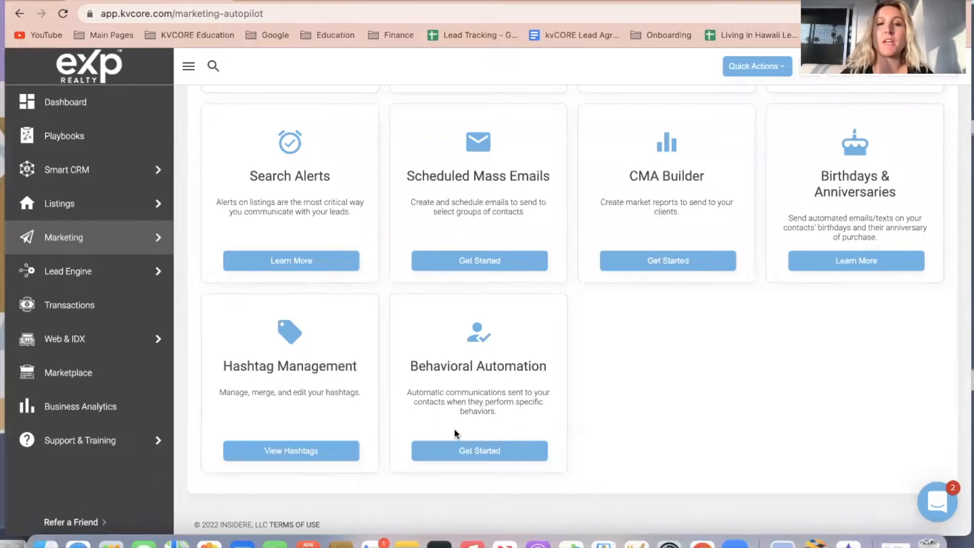
left_click(486, 451)
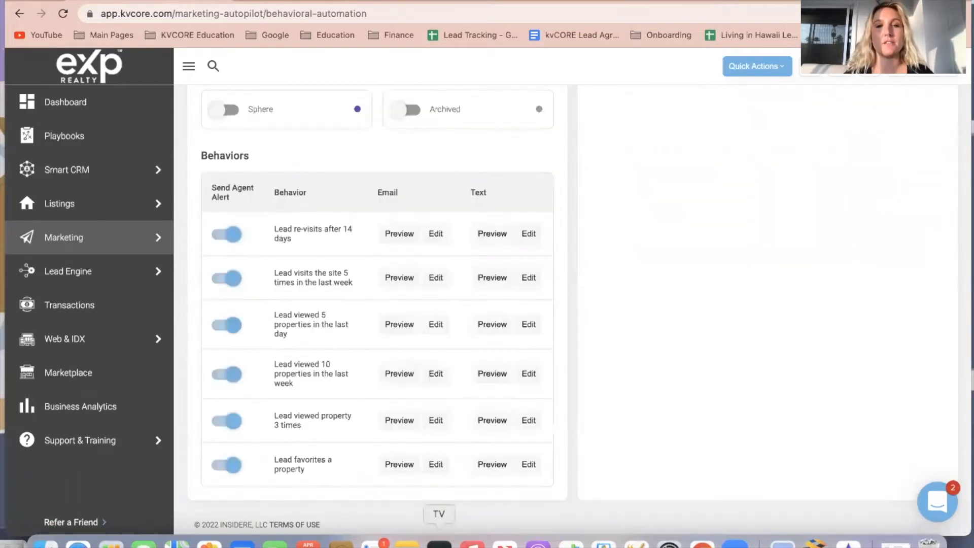
Step: Review the behavioral alerts explanation, the contact status switches and the list of behaviors that trigger alerts
scroll(592, 401, "up", 2)
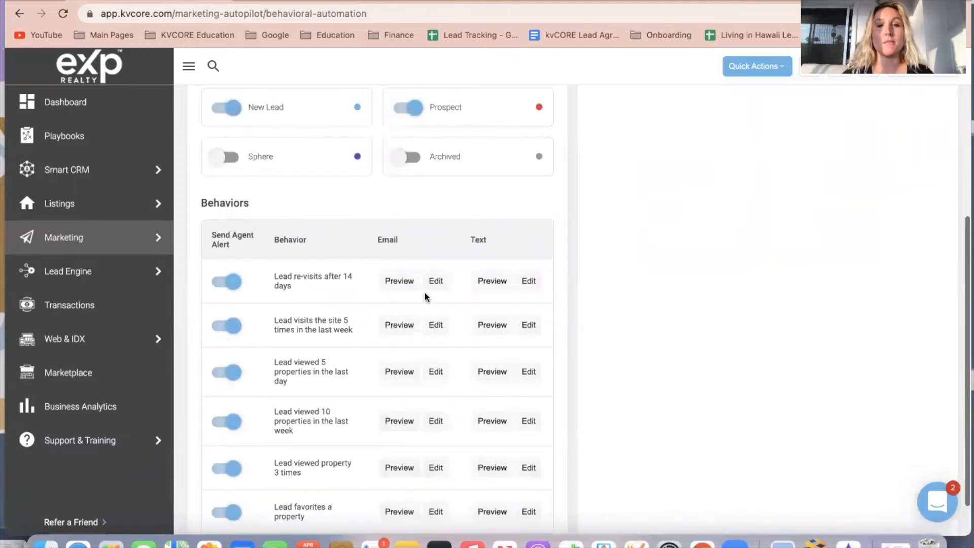
scroll(684, 262, "up", 5)
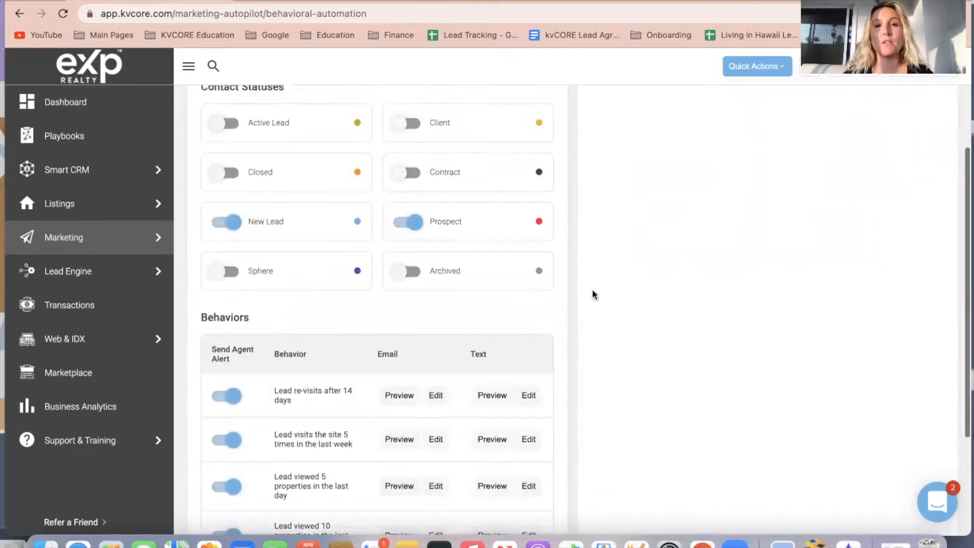
scroll(593, 293, "up", 7)
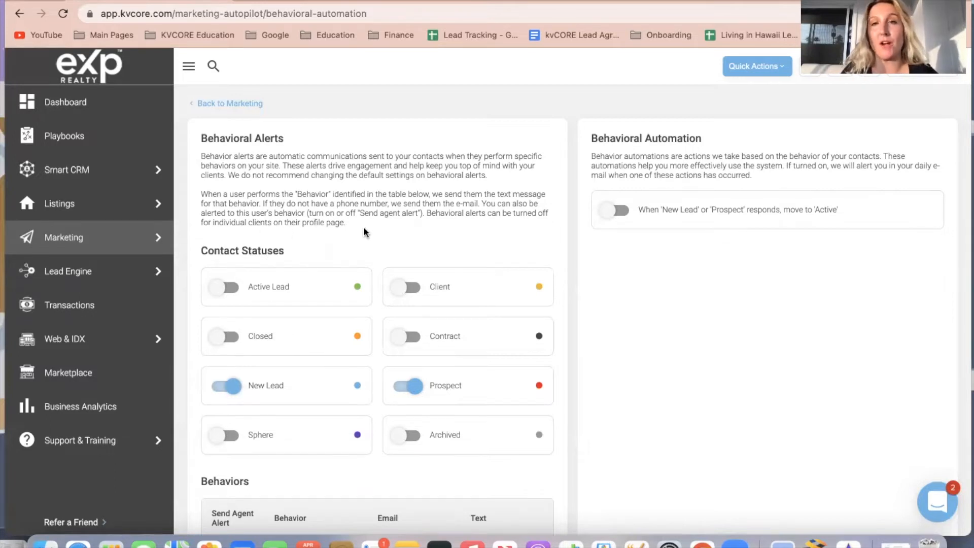
scroll(579, 239, "down", 3)
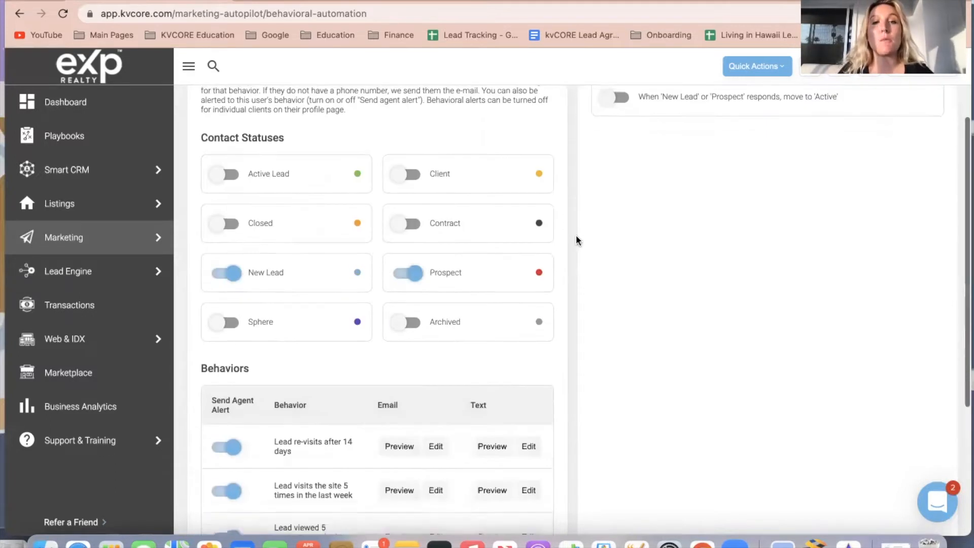
scroll(564, 258, "down", 5)
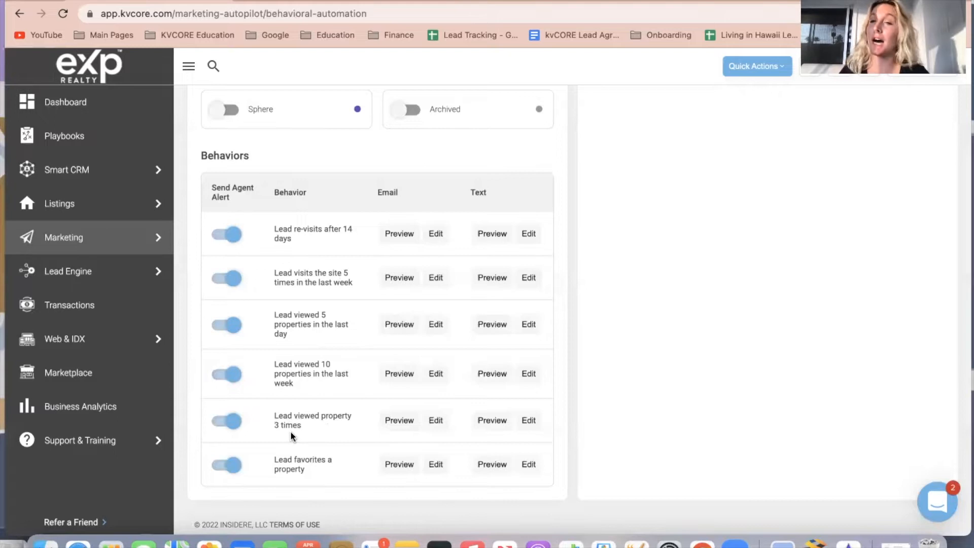
scroll(292, 432, "up", 1)
scroll(294, 431, "down", 1)
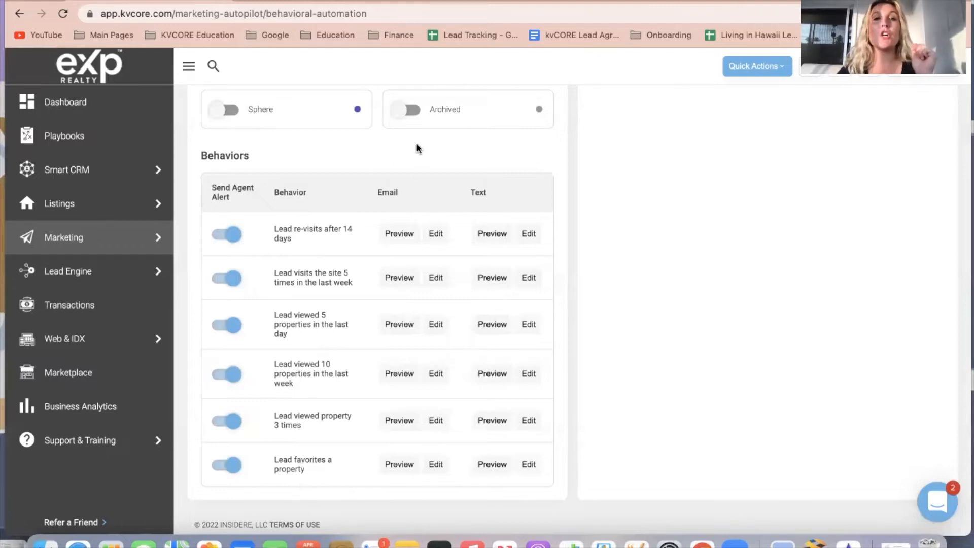
Step: Preview the text for "Lead re-visits after 14 days" and the email for "Lead visits the site 5 times in the last week"
left_click(492, 234)
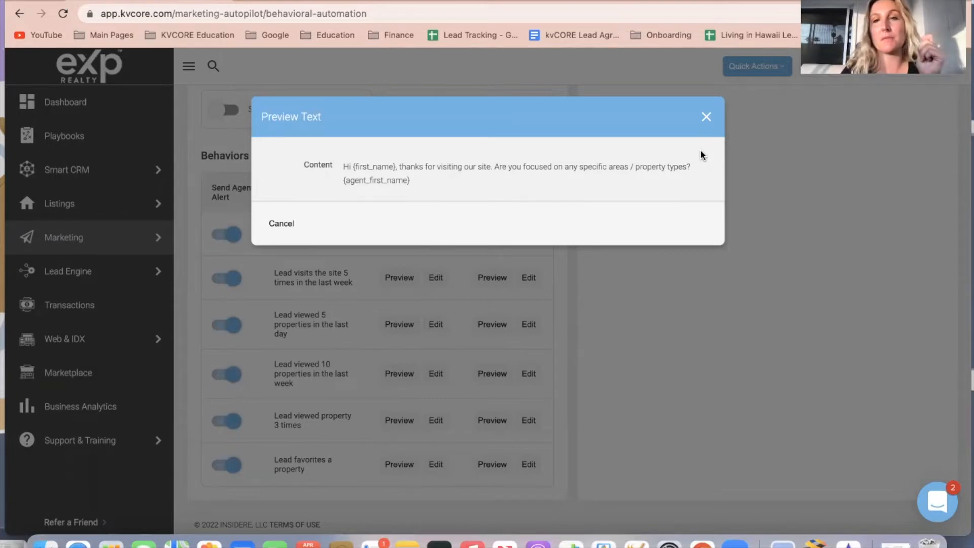
left_click(706, 116)
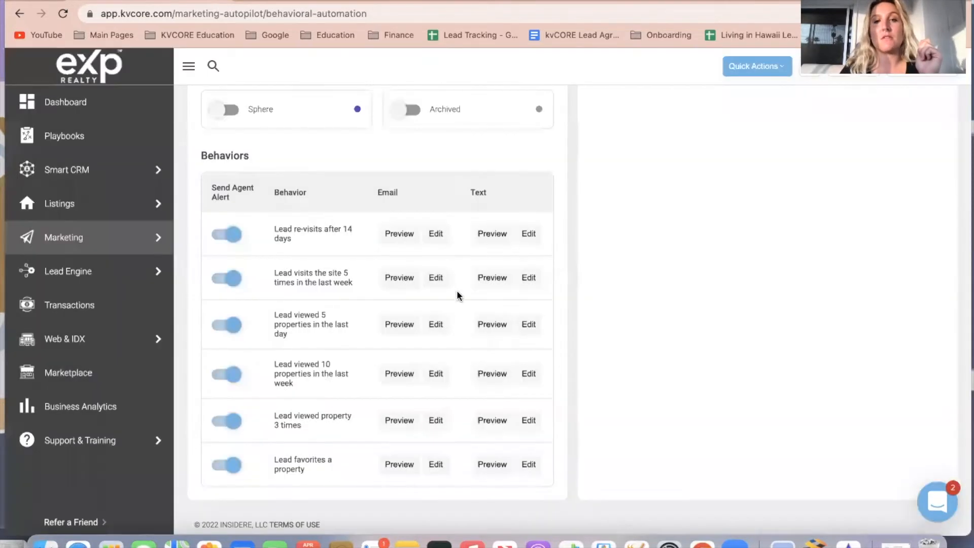
left_click(413, 279)
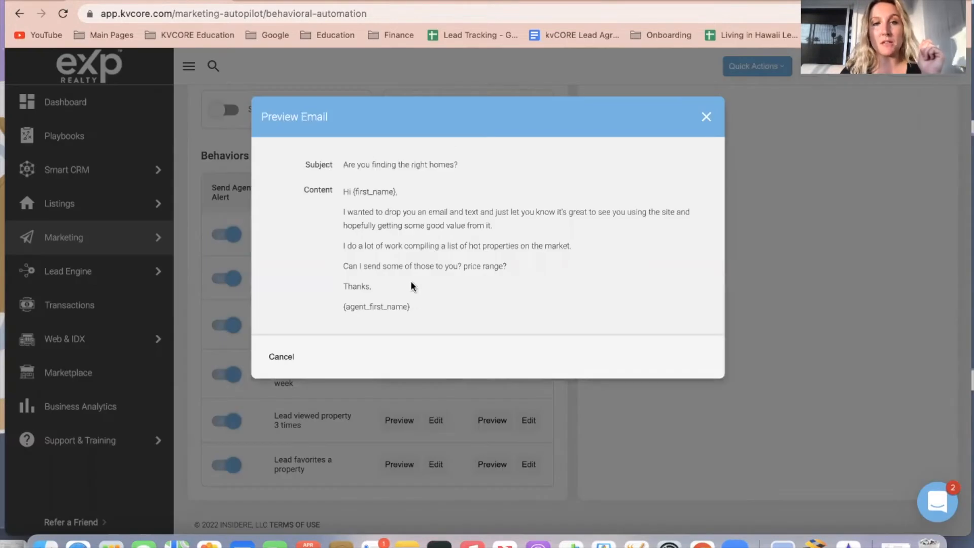
left_click(706, 116)
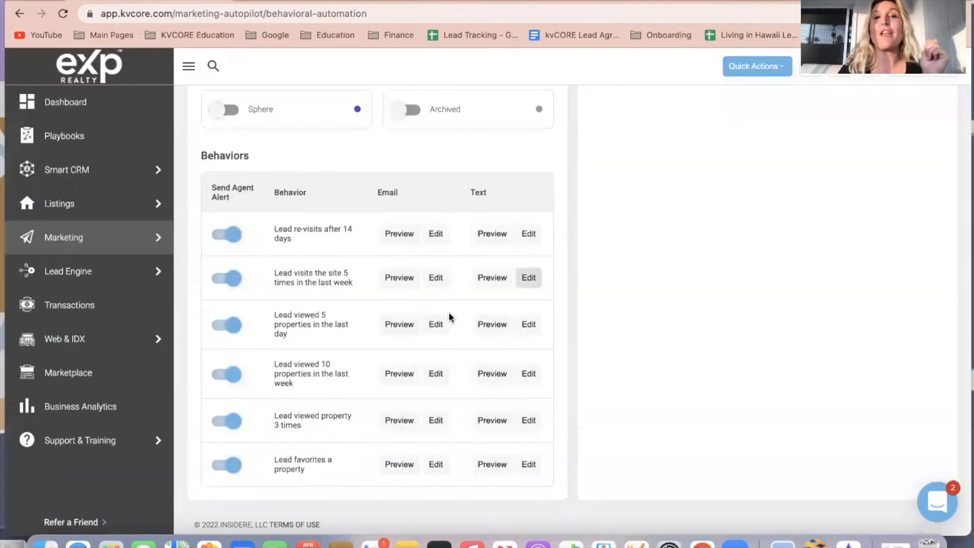
Step: Examine which contact statuses are switched on for behavioral alerts and compare them with the behaviors table
scroll(463, 261, "up", 2)
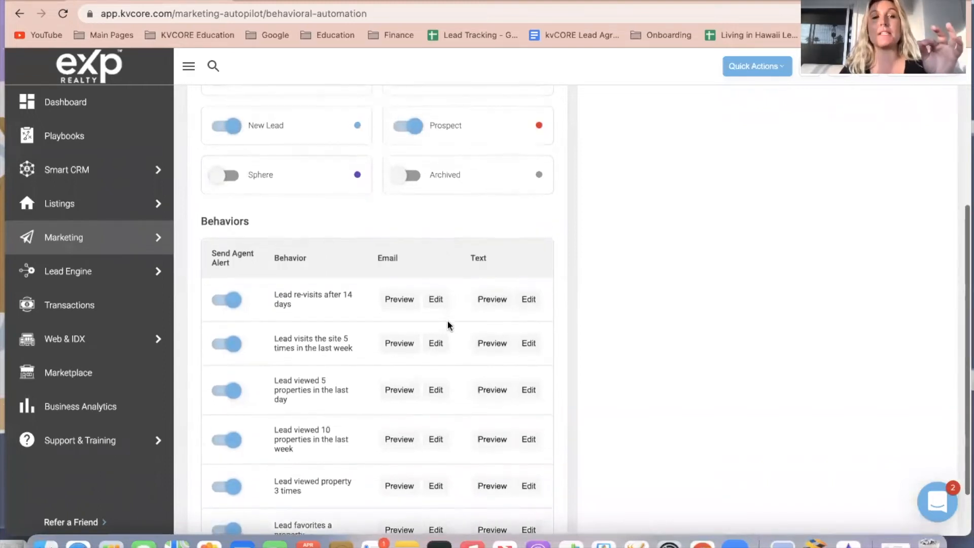
scroll(327, 202, "down", 2)
scroll(327, 203, "up", 5)
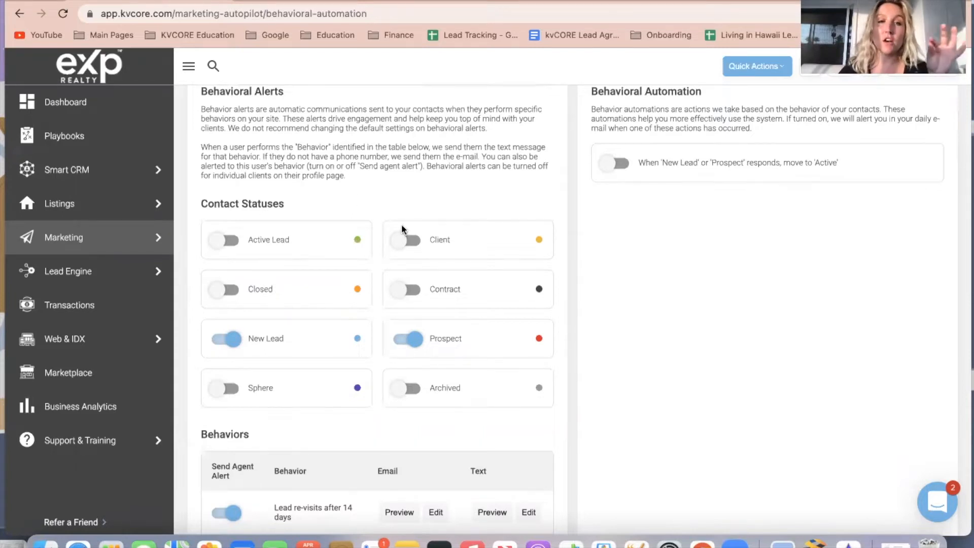
scroll(357, 191, "down", 1)
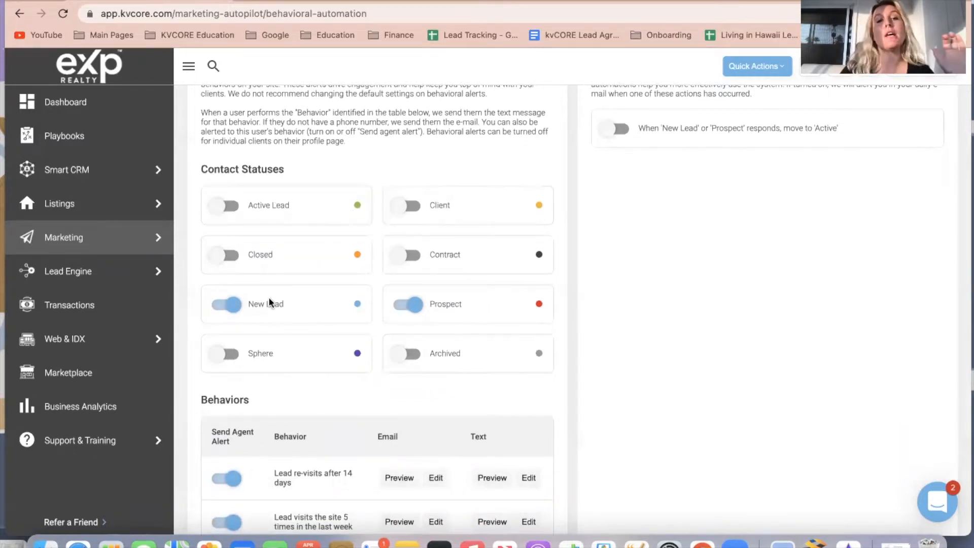
scroll(385, 270, "up", 1)
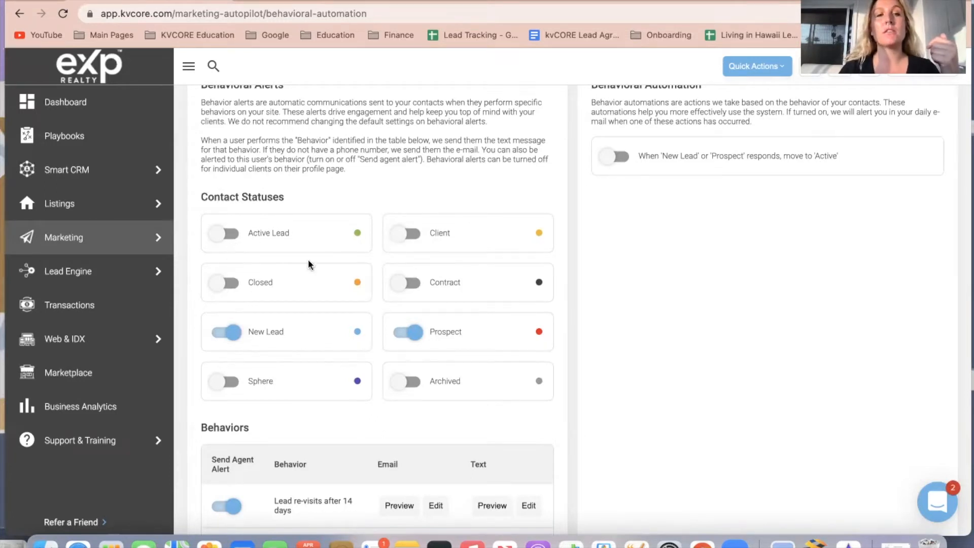
scroll(348, 398, "down", 3)
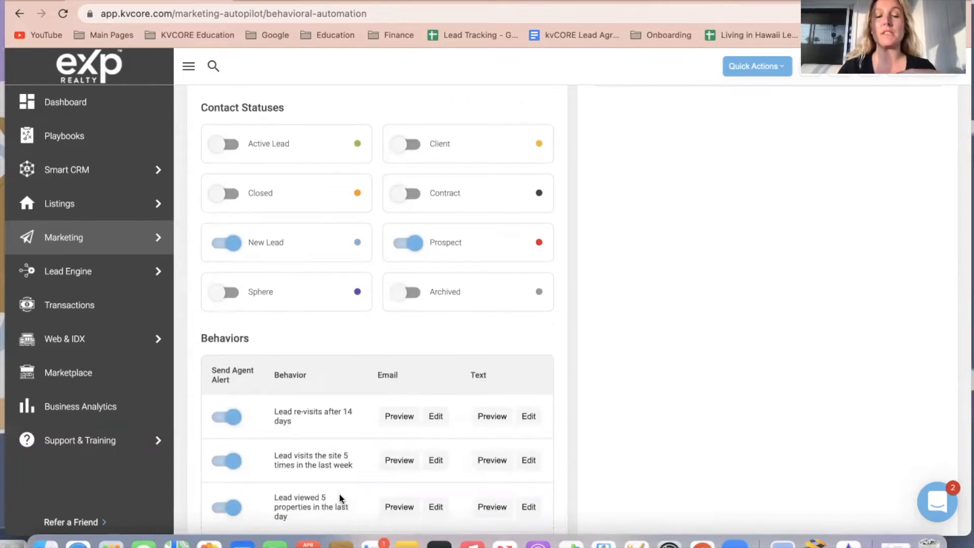
scroll(319, 284, "up", 1)
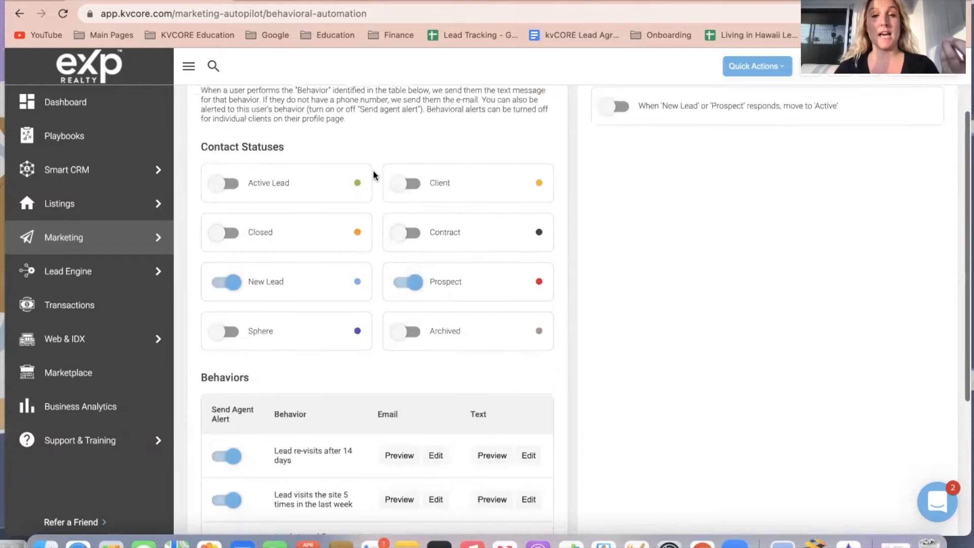
Step: Preview the email sent for the "Lead viewed property 3 times" behavior and close the preview
scroll(360, 390, "down", 5)
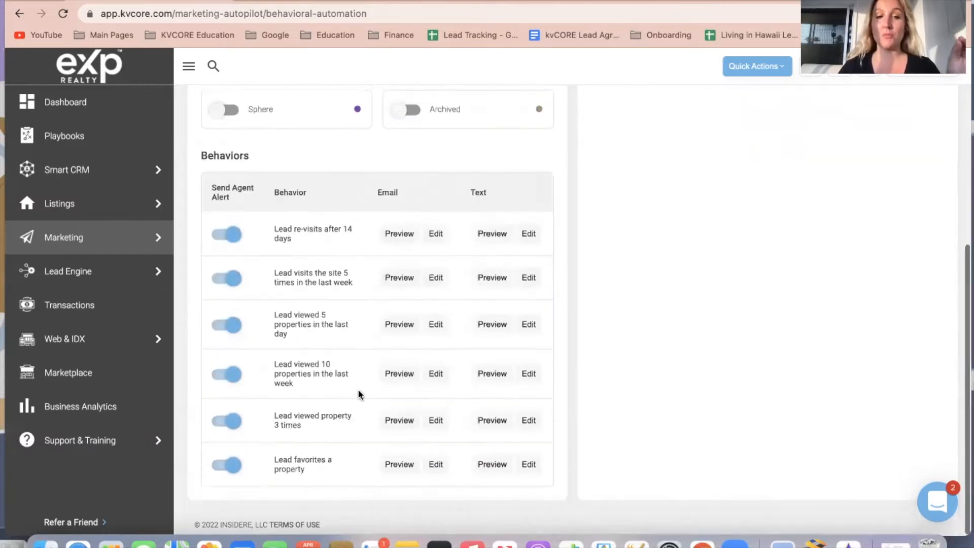
left_click(407, 426)
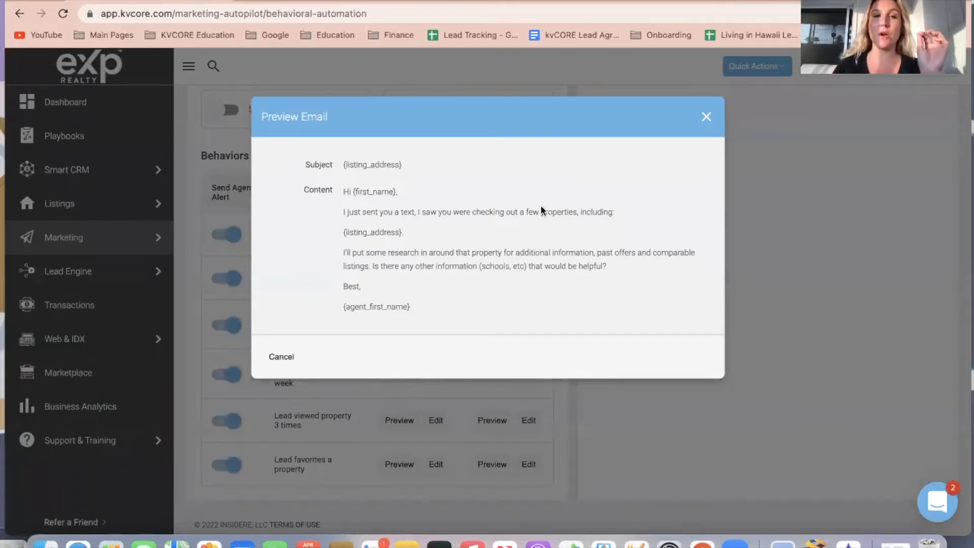
left_click(704, 118)
Step: Check the contact statuses and the automation option again, and highlight the "Lead viewed property 3 times" behavior
scroll(369, 271, "up", 4)
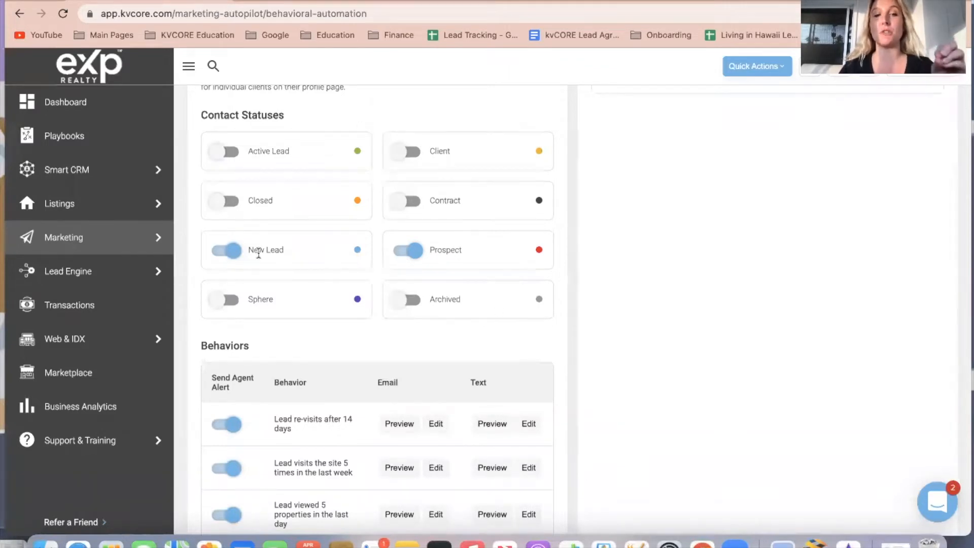
scroll(379, 297, "down", 2)
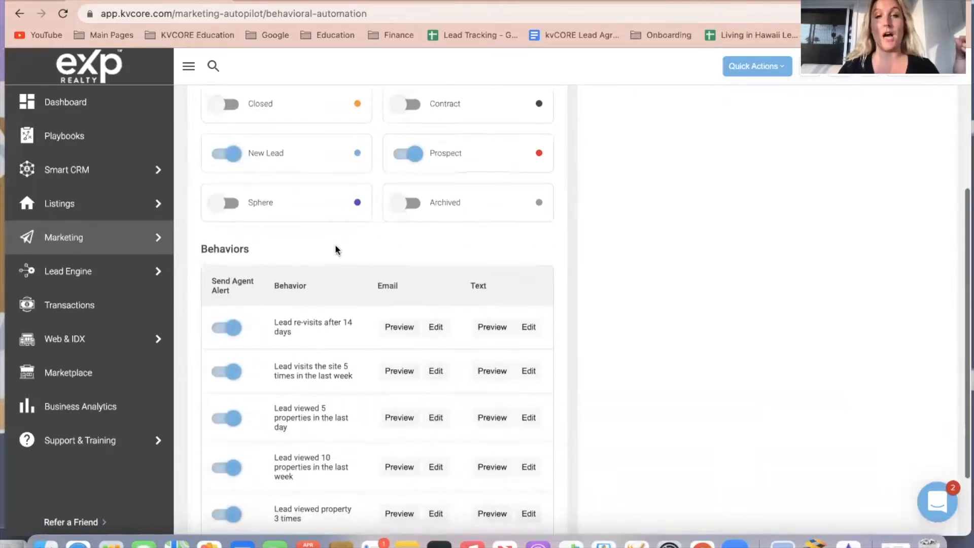
scroll(335, 247, "up", 5)
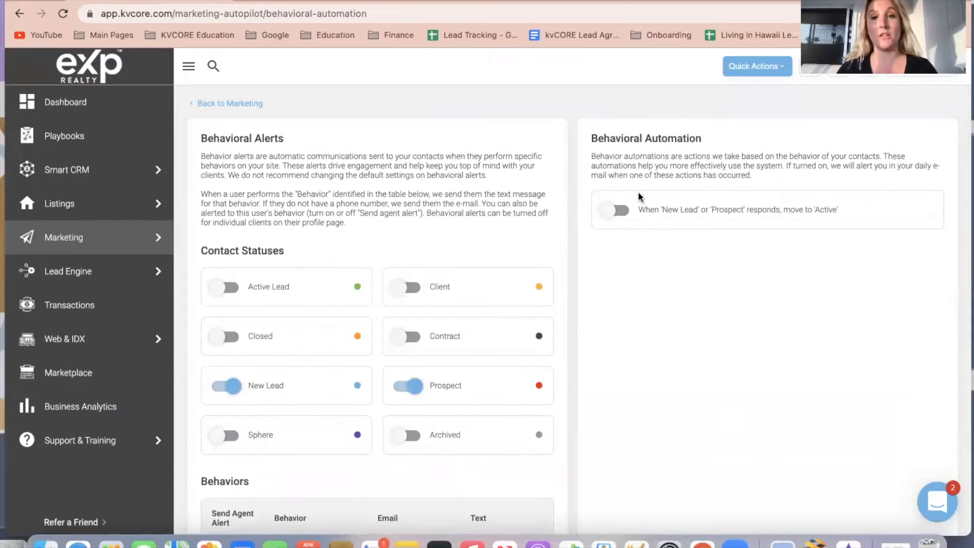
scroll(581, 304, "down", 2)
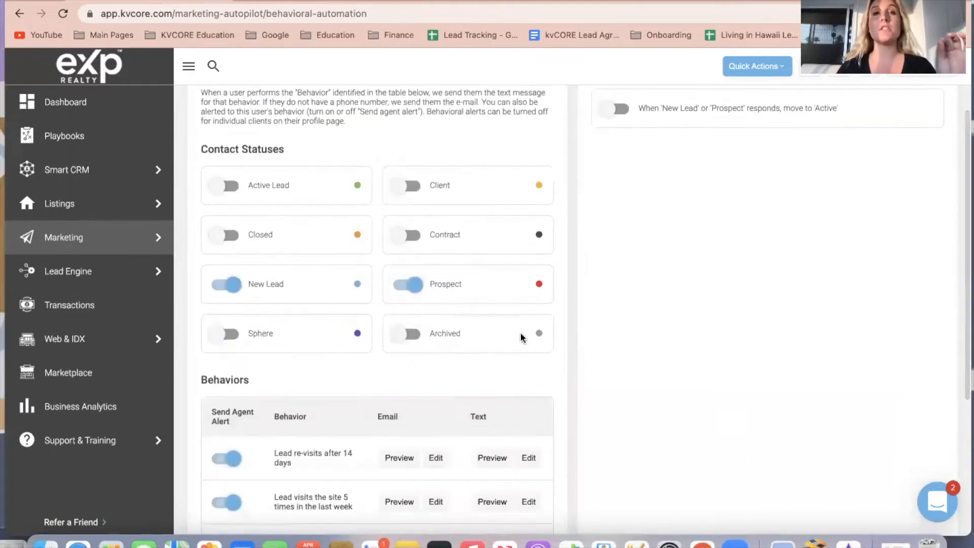
scroll(542, 361, "down", 1)
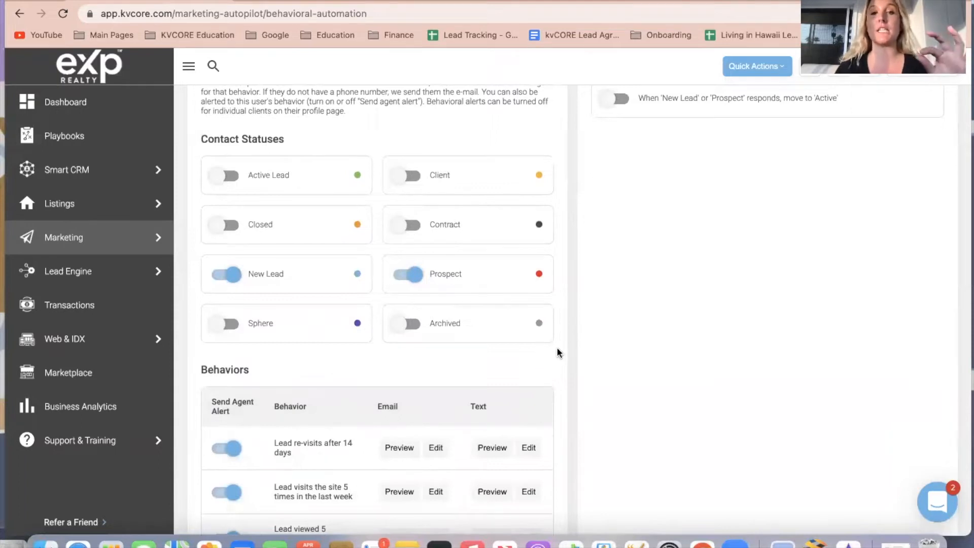
scroll(542, 367, "down", 4)
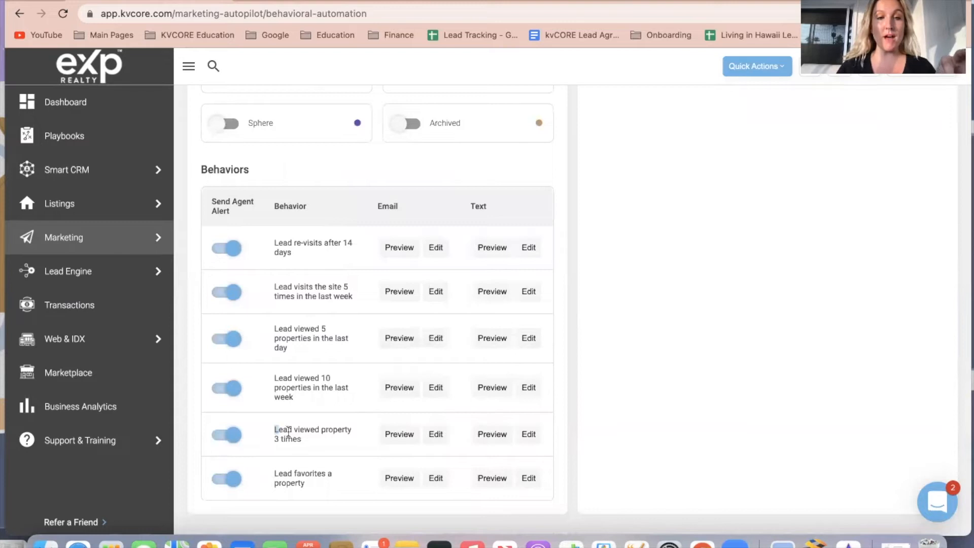
left_click_drag(288, 432, 330, 437)
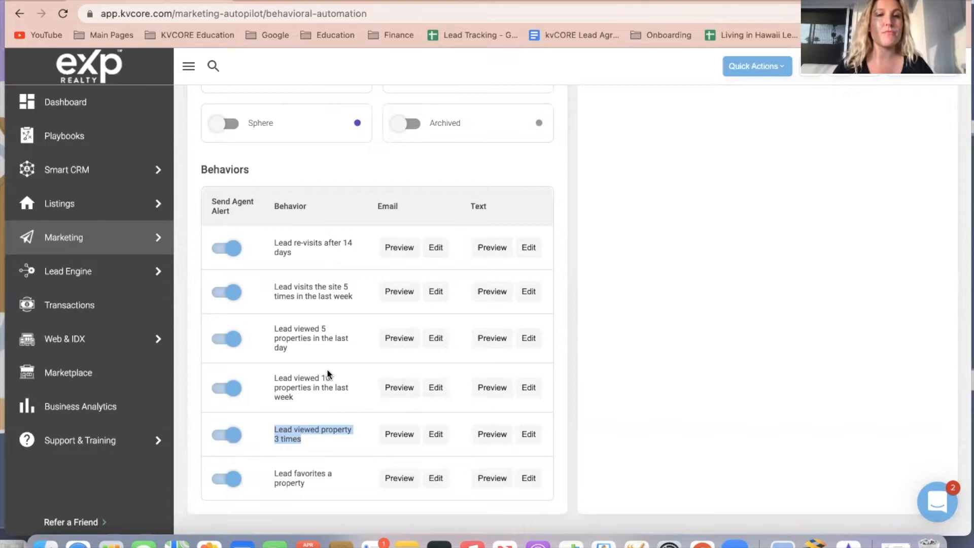
Step: Open the email editor for the "Lead re-visits after 14 days" behavior, read its subject and content, and close it without saving
scroll(355, 318, "up", 5)
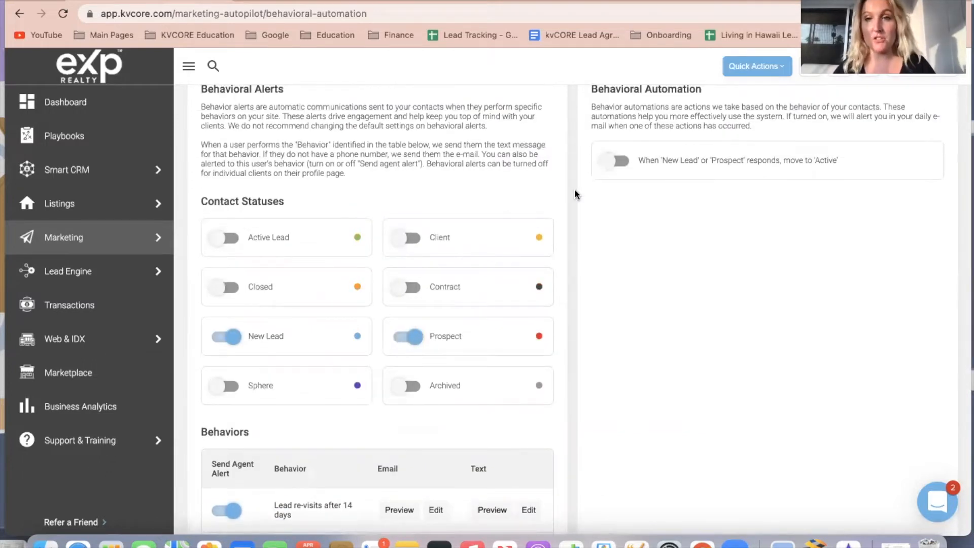
scroll(576, 194, "up", 1)
scroll(380, 251, "down", 1)
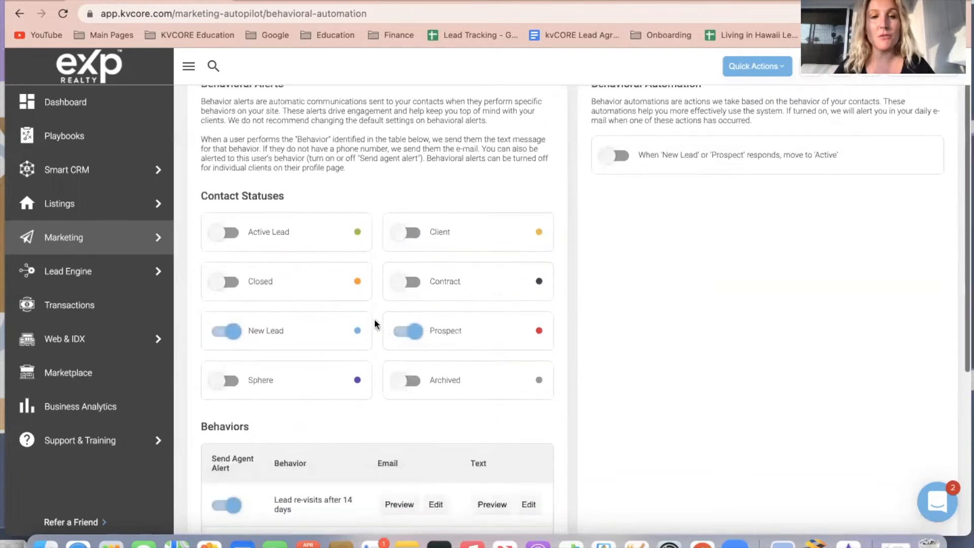
scroll(375, 323, "down", 5)
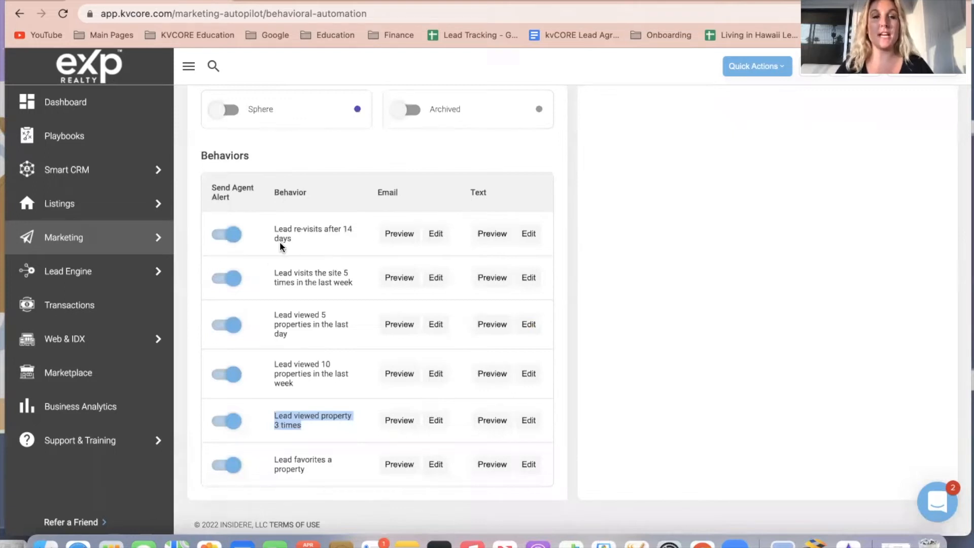
left_click(436, 234)
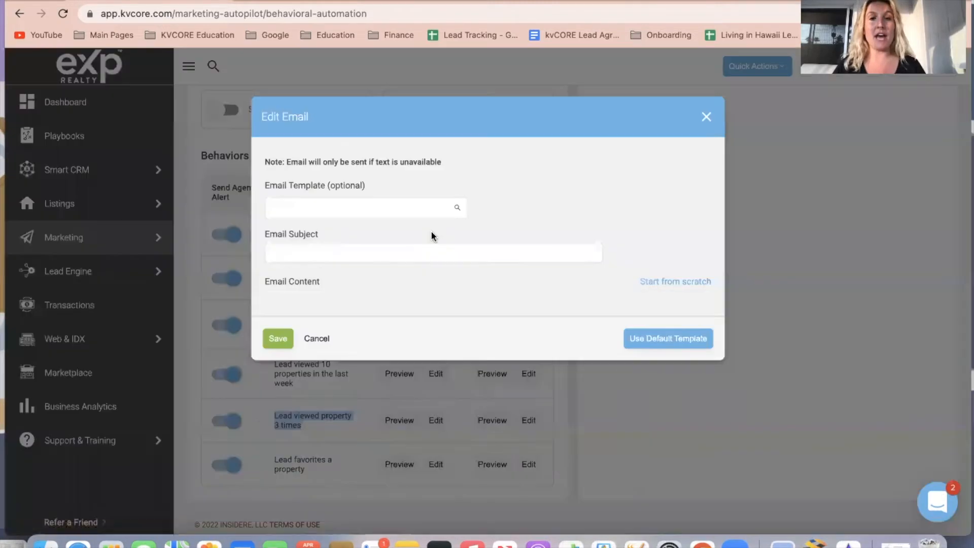
scroll(569, 220, "down", 1)
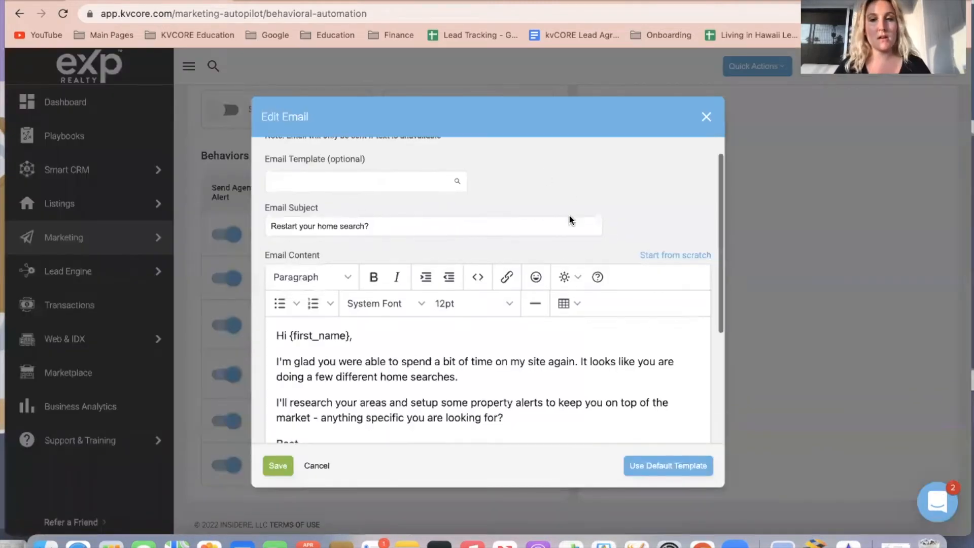
scroll(570, 219, "down", 5)
scroll(595, 305, "up", 4)
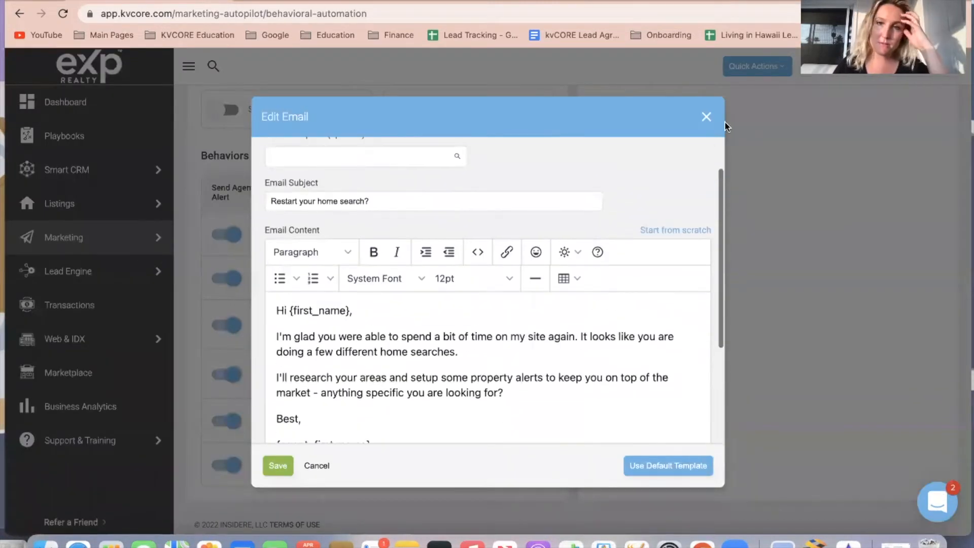
scroll(578, 161, "up", 2)
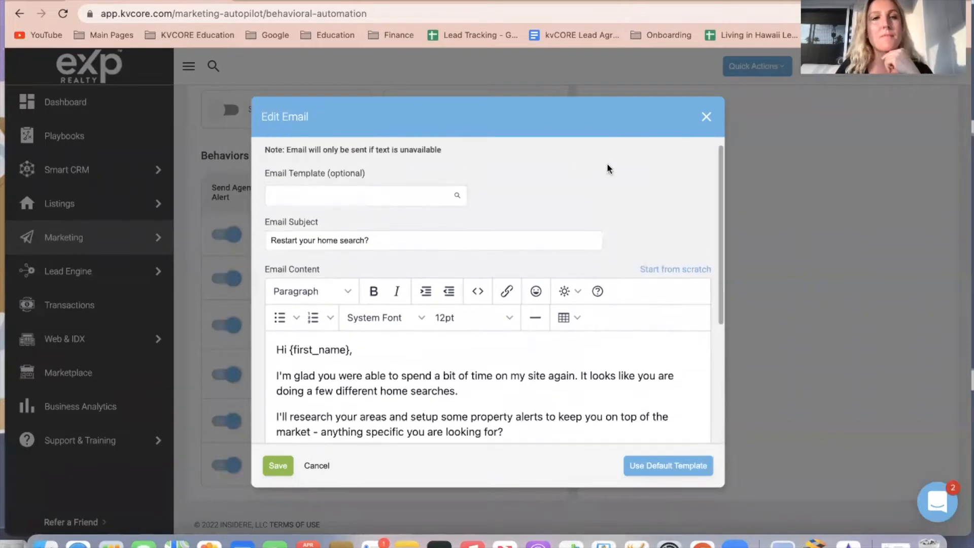
scroll(484, 217, "down", 2)
left_click(707, 116)
Step: Edit the email for "Lead re-visits after 14 days" and change the greeting word before the lead's first-name placeholder to "Aloha"
left_click(436, 305)
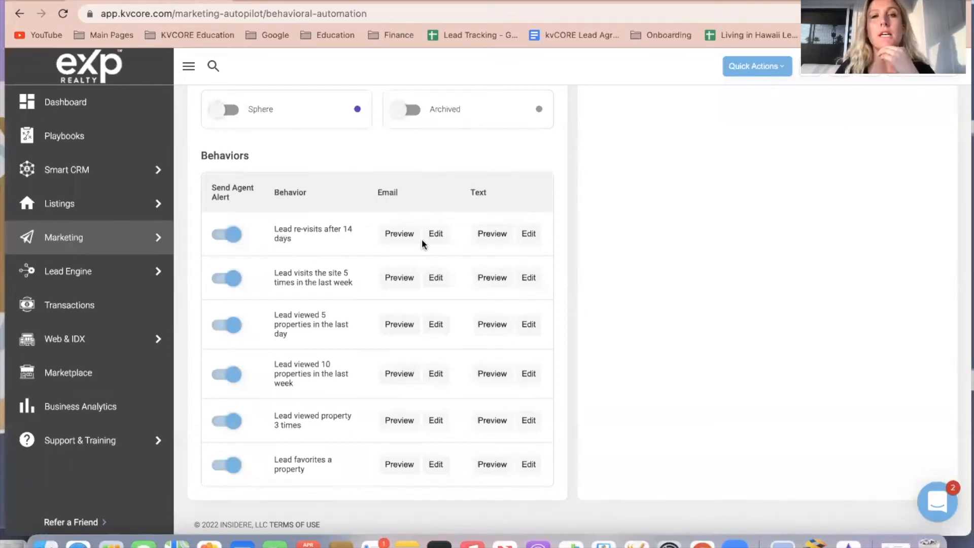
left_click(437, 233)
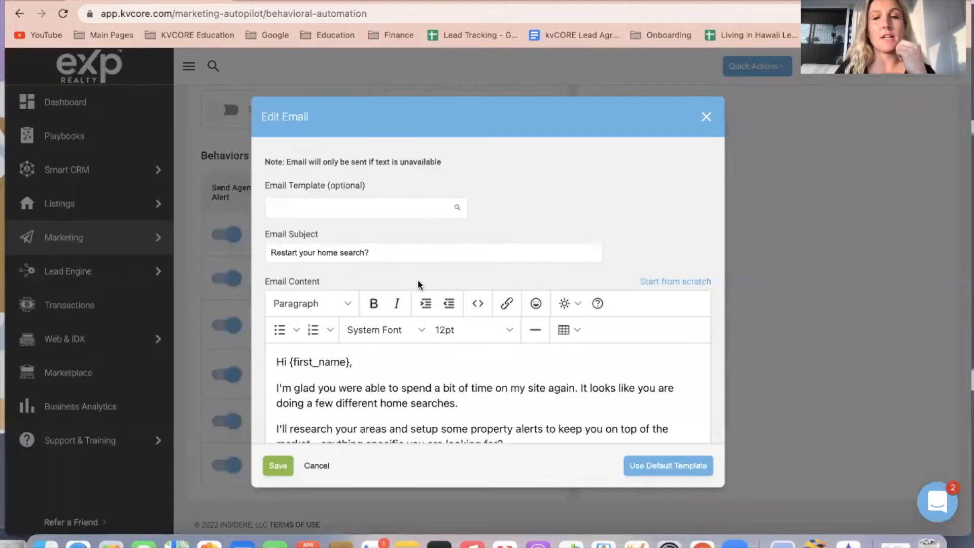
scroll(481, 394, "down", 3)
scroll(482, 389, "down", 1)
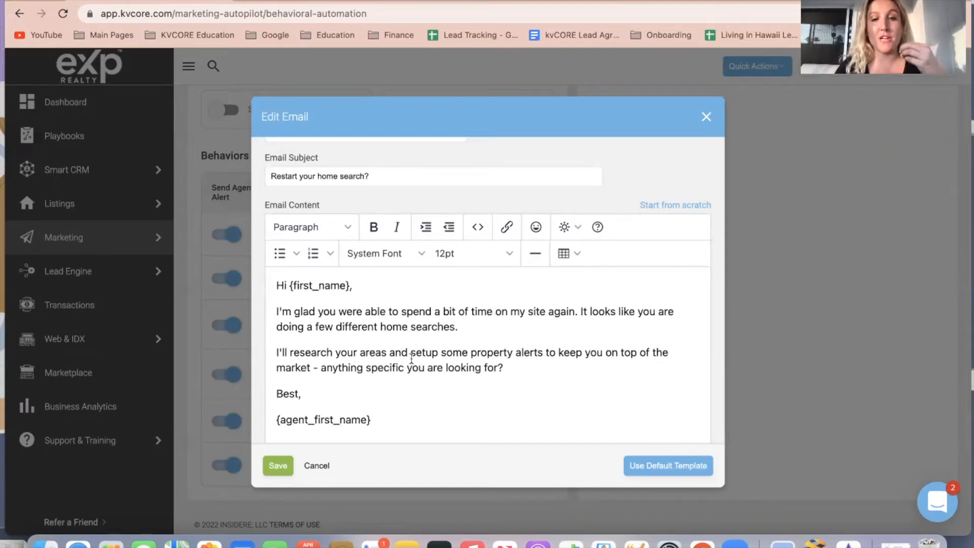
left_click(556, 354)
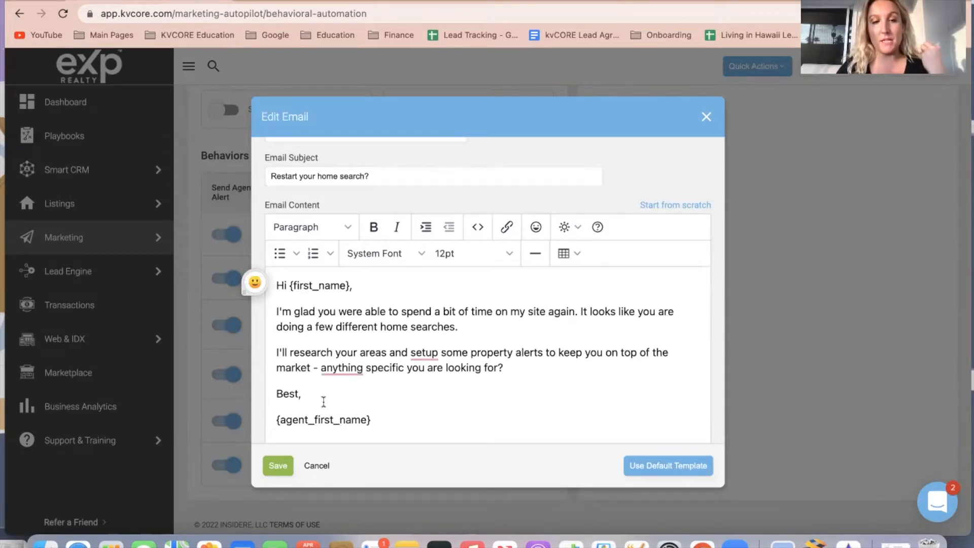
scroll(393, 297, "up", 2)
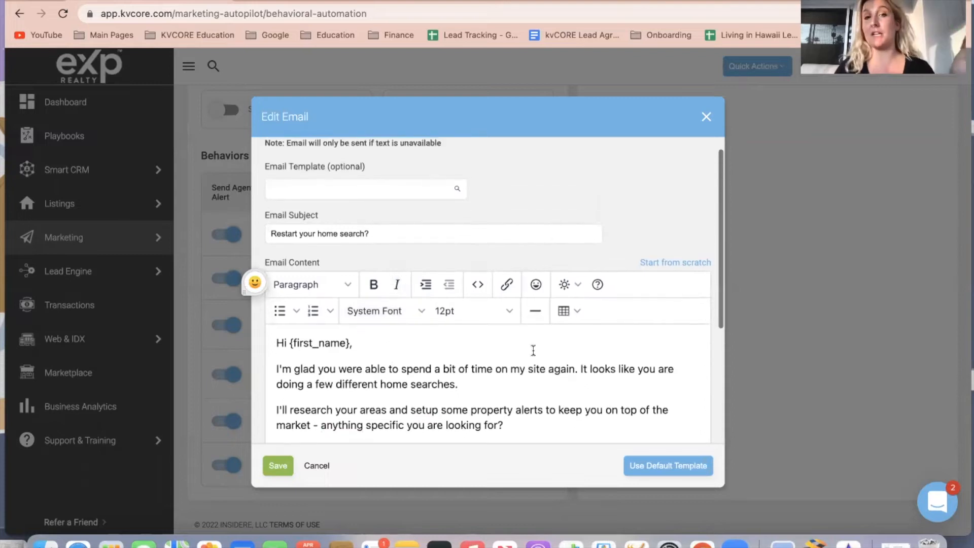
scroll(489, 394, "down", 3)
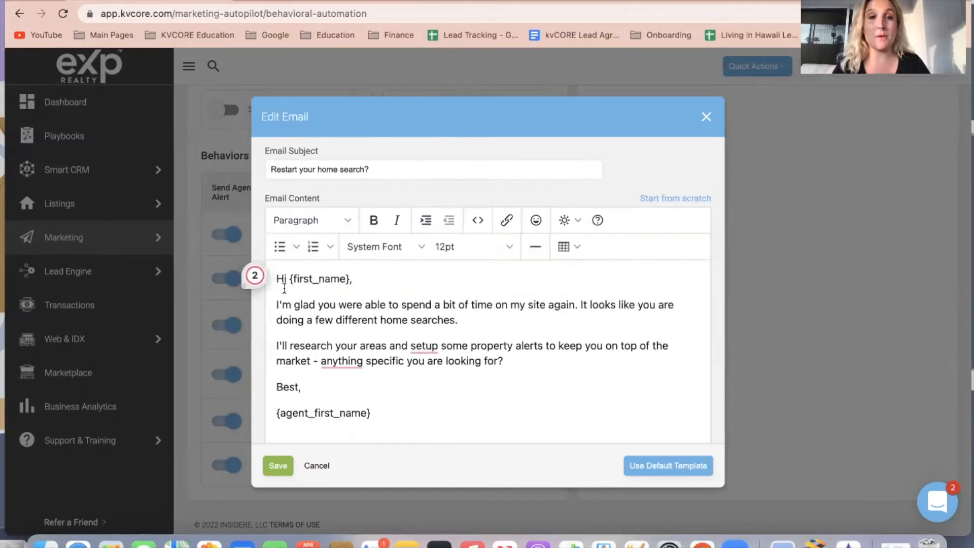
type("Aloha")
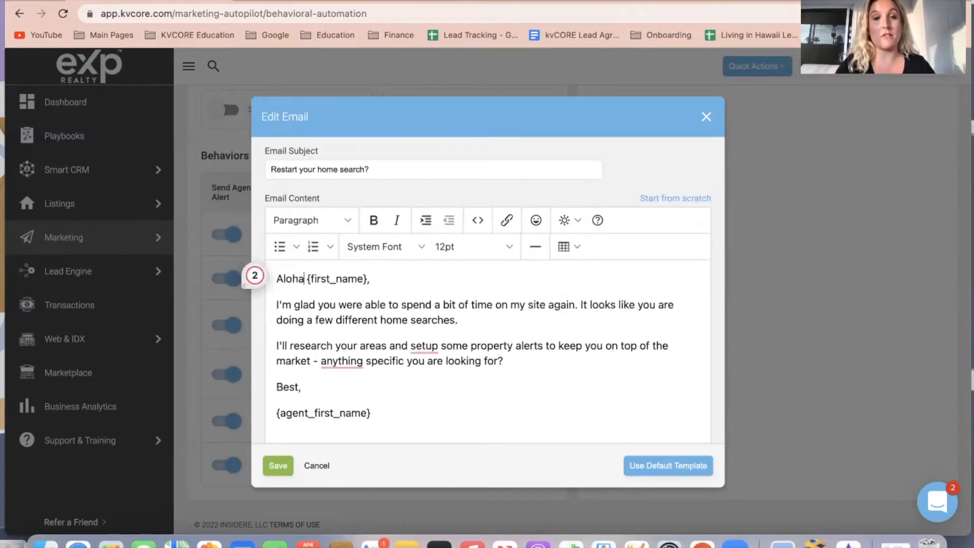
Step: Replace the sign-off "Best," in the email content with "Warmest Aloha,"
double_click(264, 385)
type("Mahao")
key("BackSpace")
key("BackSpace")
key("BackSpace")
key("BackSpace")
key("BackSpace")
type("W")
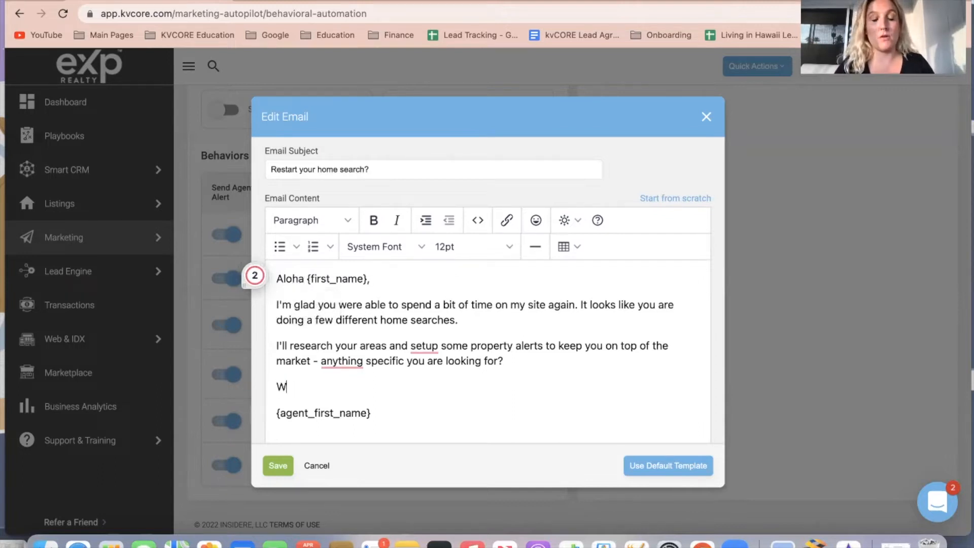
type("armest ALoha")
key("BackSpace")
key("BackSpace")
key("BackSpace")
key("BackSpace")
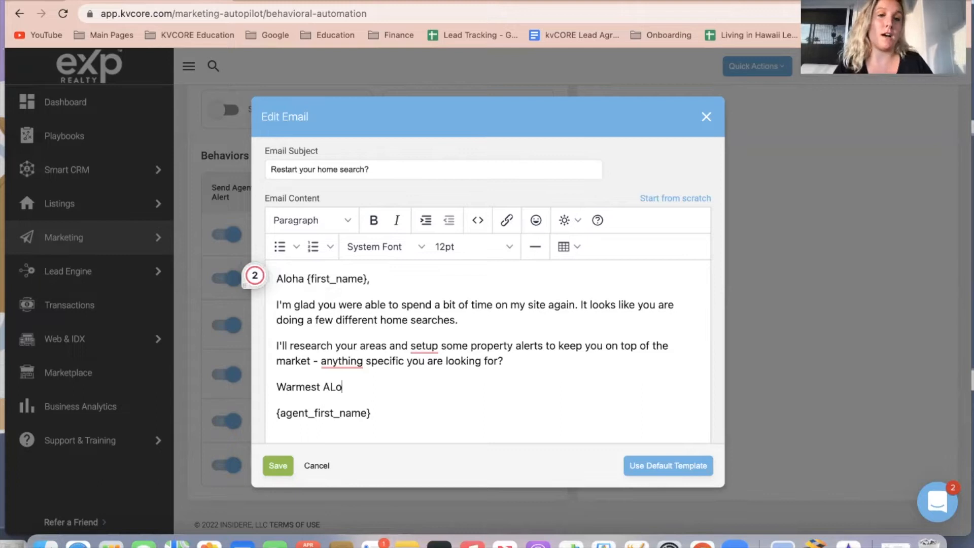
type("loha,")
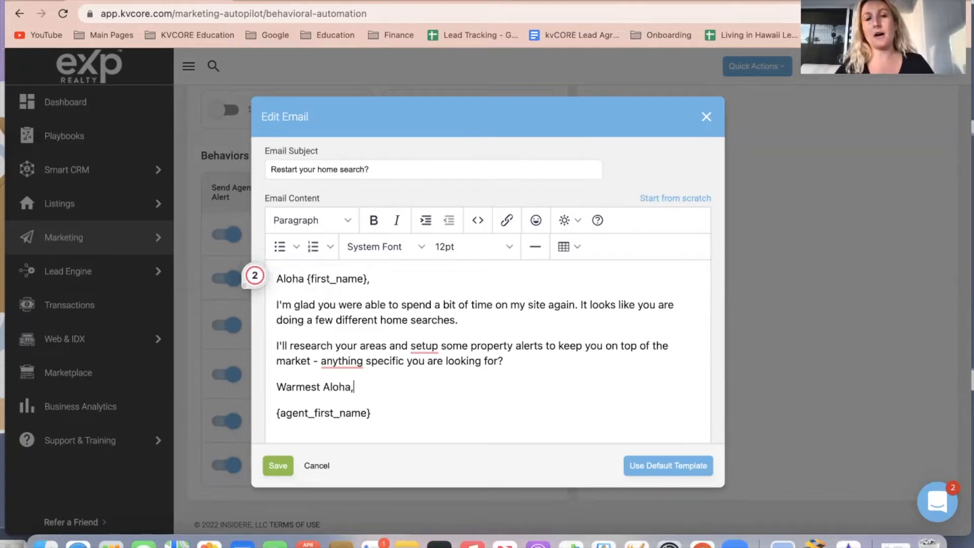
Step: Change the email's sign-off line above the agent's name placeholder to "Mahalo,"
left_click_drag(354, 387, 280, 390)
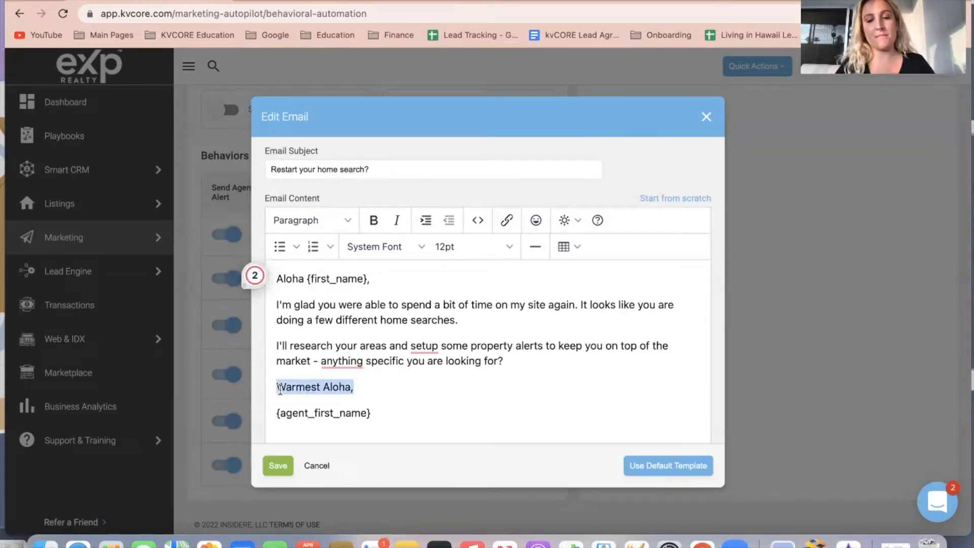
type("Mahaolo,")
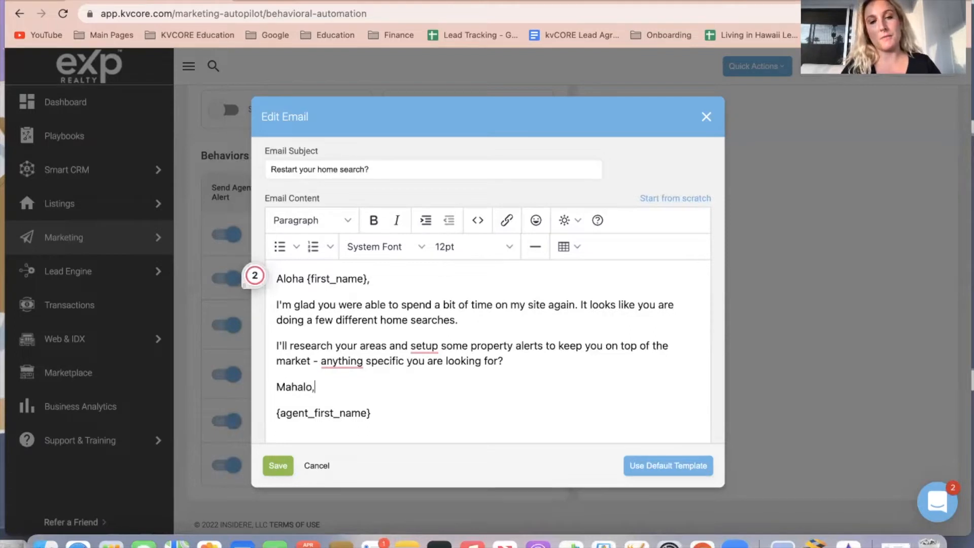
Step: Delete the {first_name} placeholder from the greeting and reinsert it as the Lead First Name merge field, followed by a comma
left_click(369, 280)
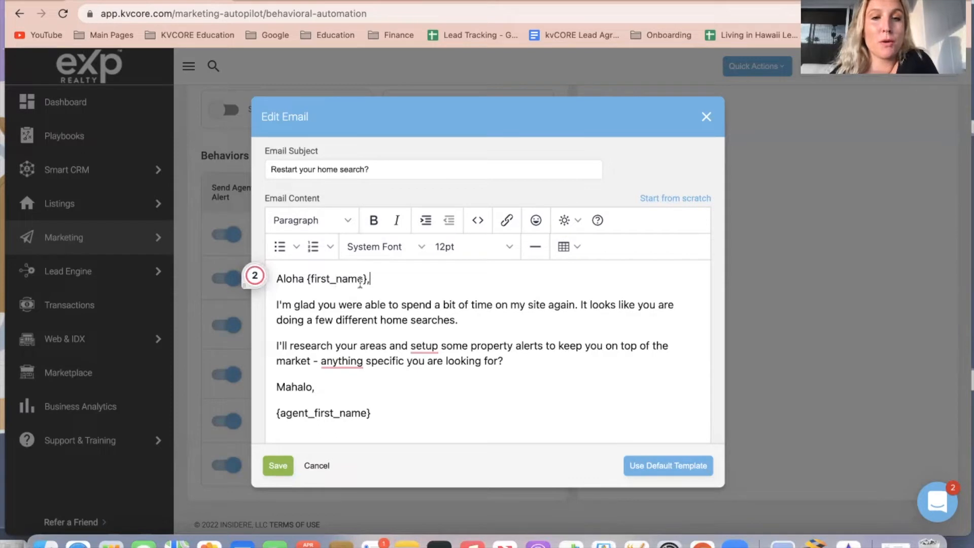
left_click(579, 223)
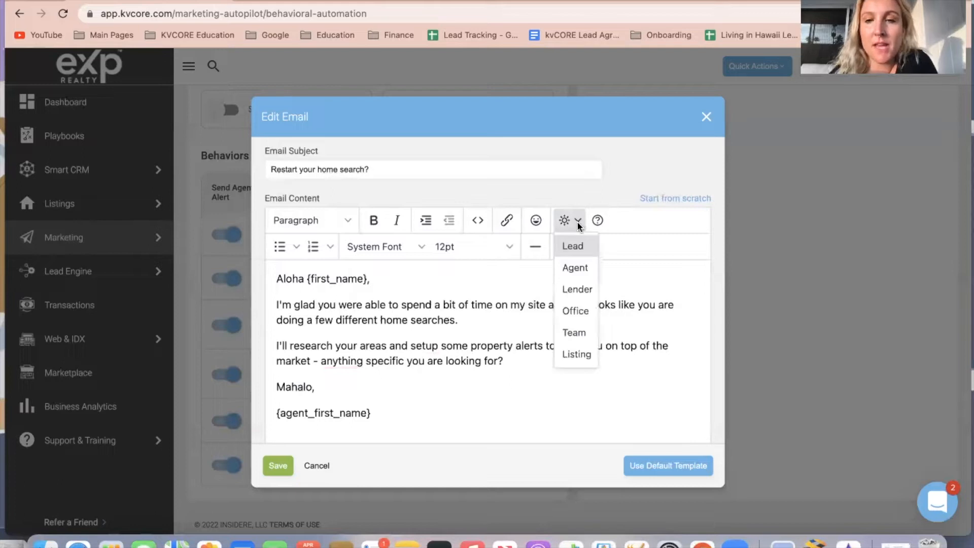
left_click(464, 274)
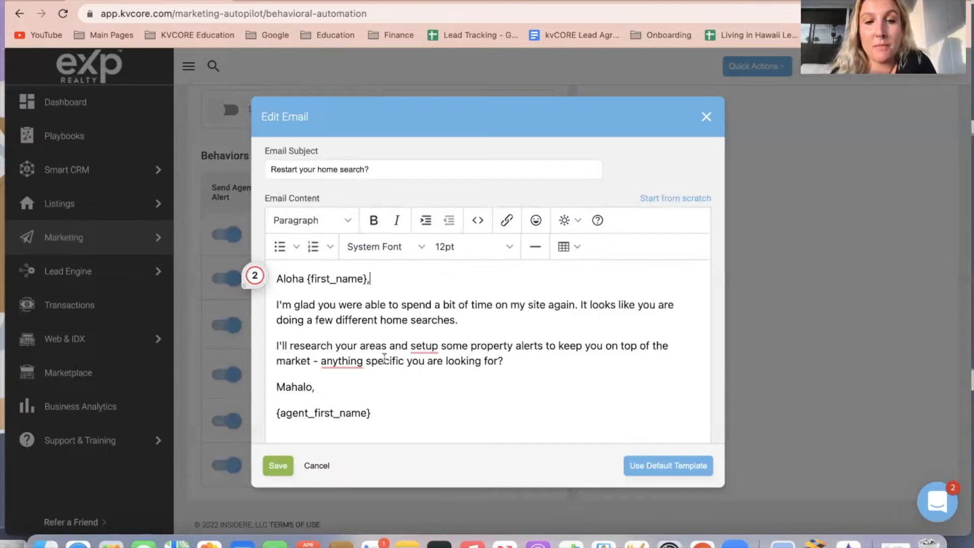
left_click_drag(396, 278, 308, 280)
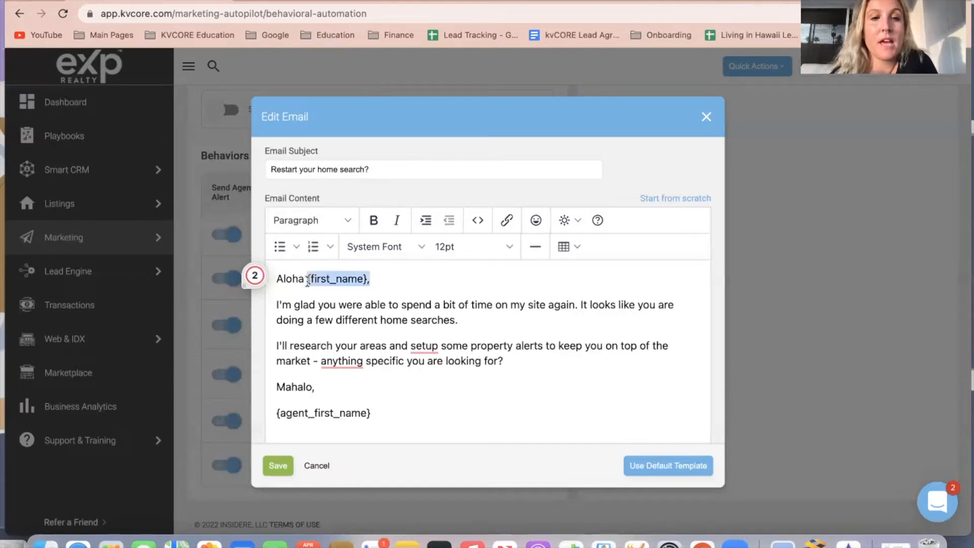
key("BackSpace")
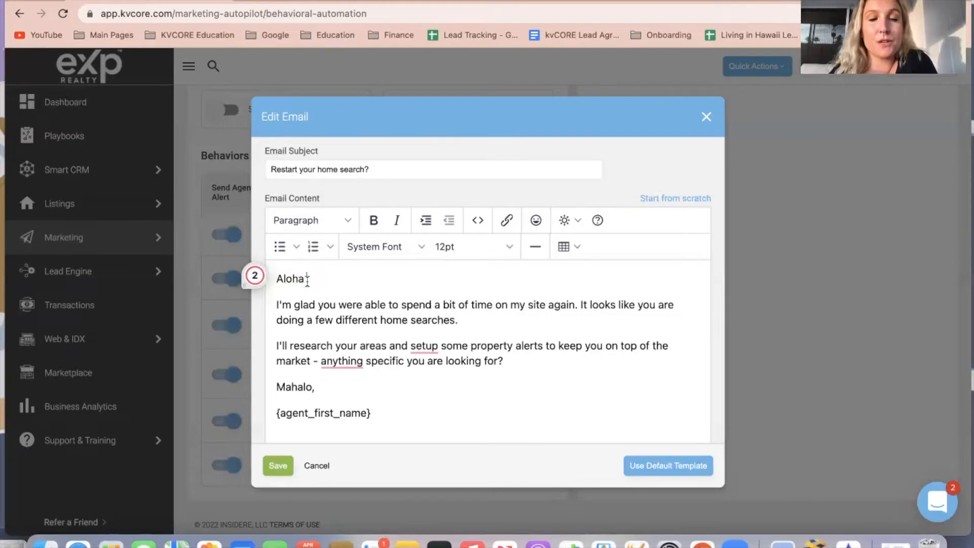
left_click(575, 224)
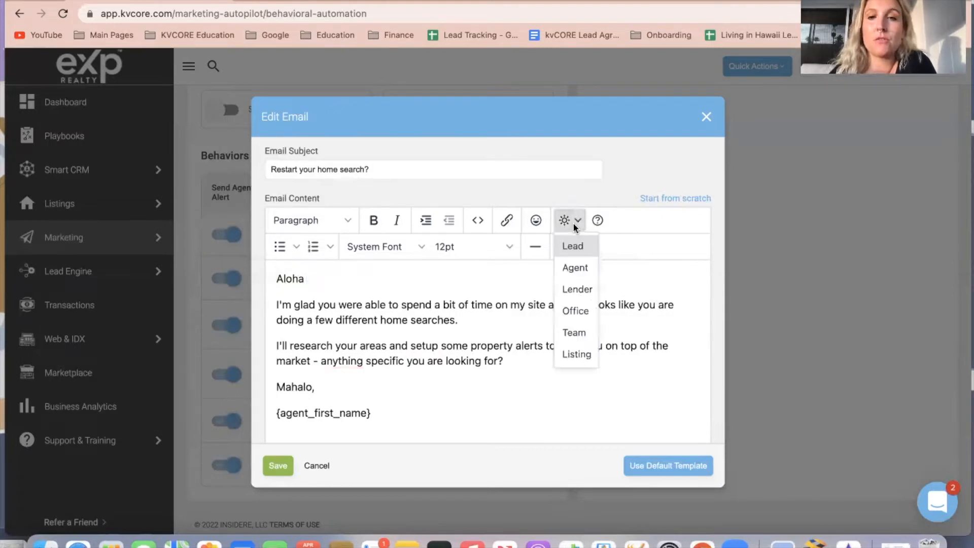
mouse_move(572, 246)
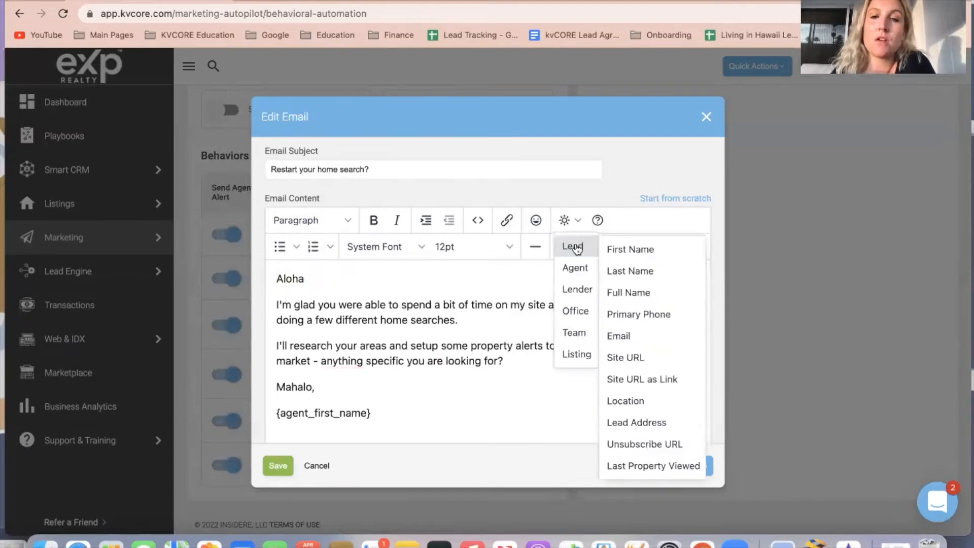
left_click(635, 251)
type(",")
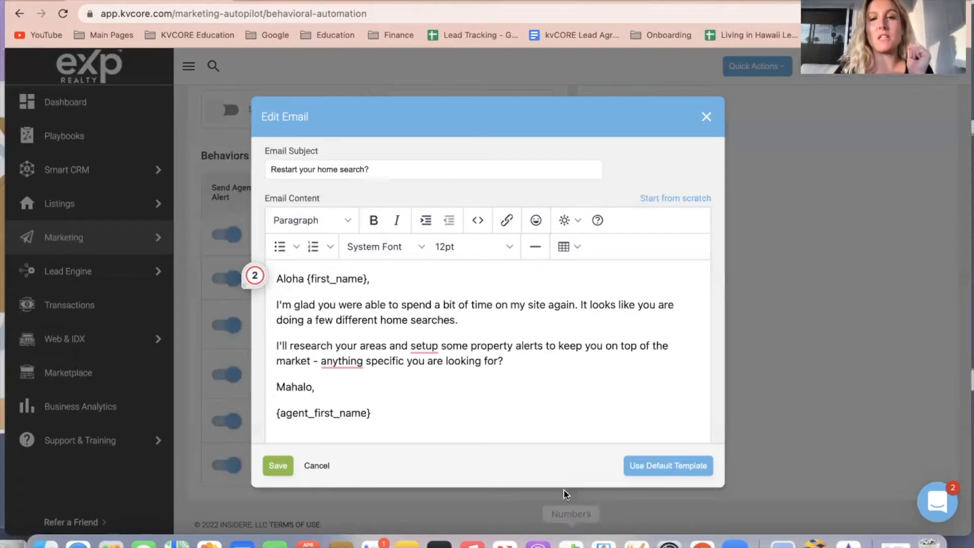
Step: Replace the email subject with "Plans Changed?"
scroll(455, 391, "up", 1)
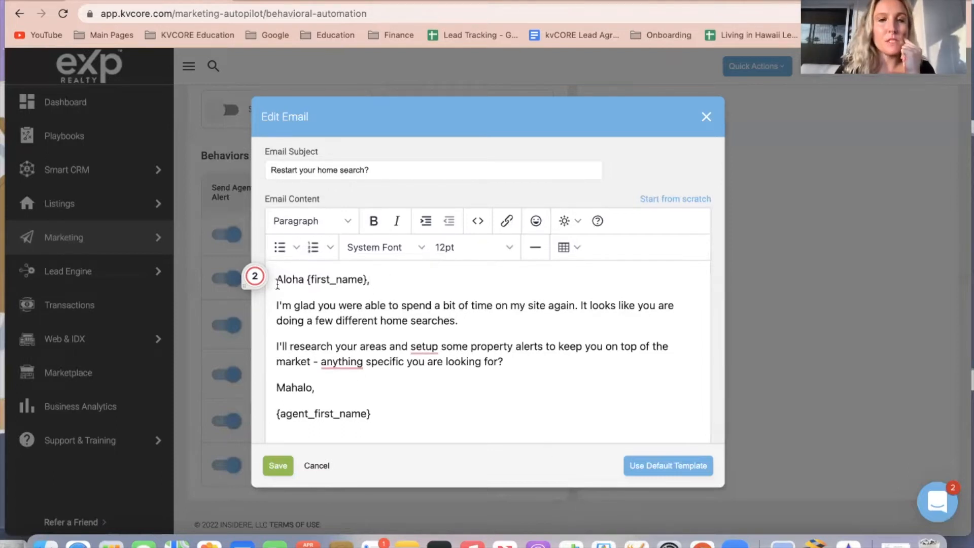
scroll(286, 186, "up", 2)
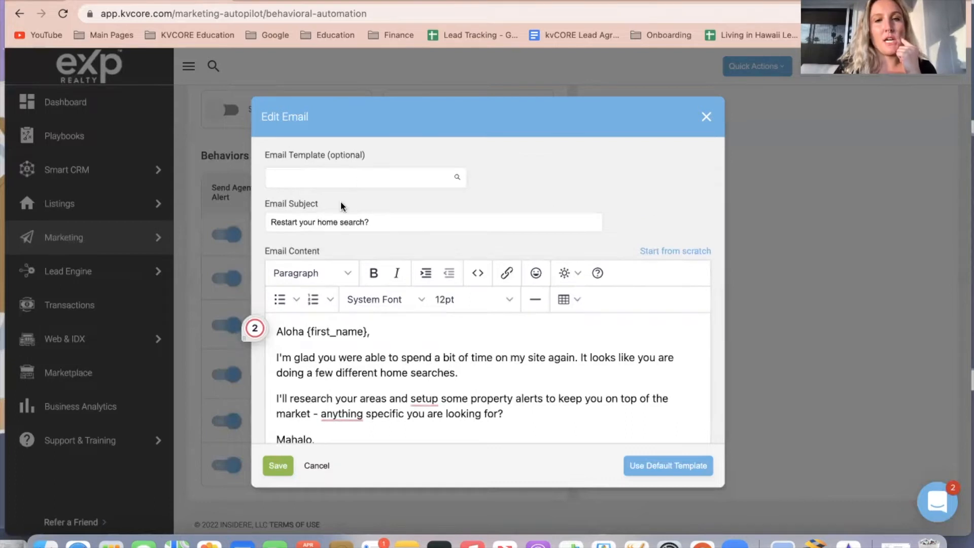
scroll(329, 201, "up", 2)
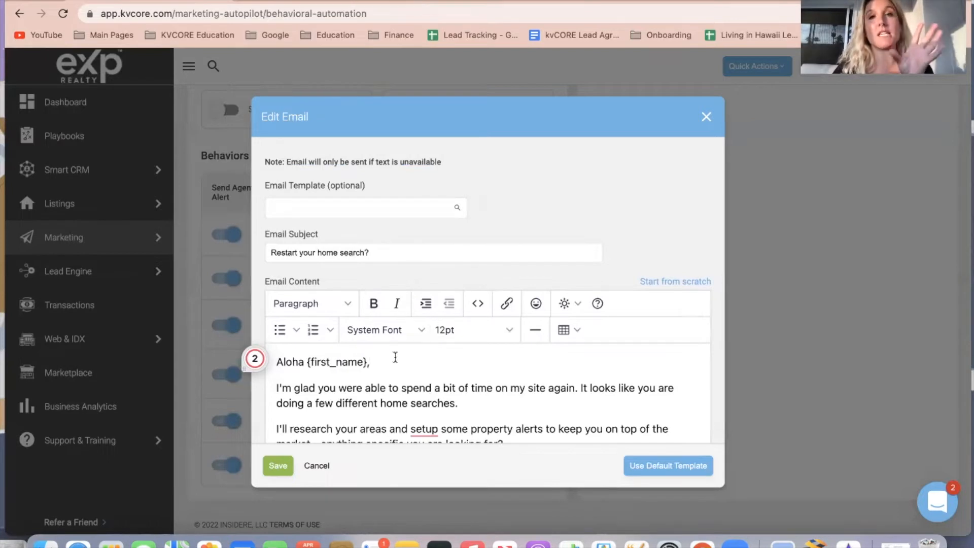
scroll(286, 180, "down", 3)
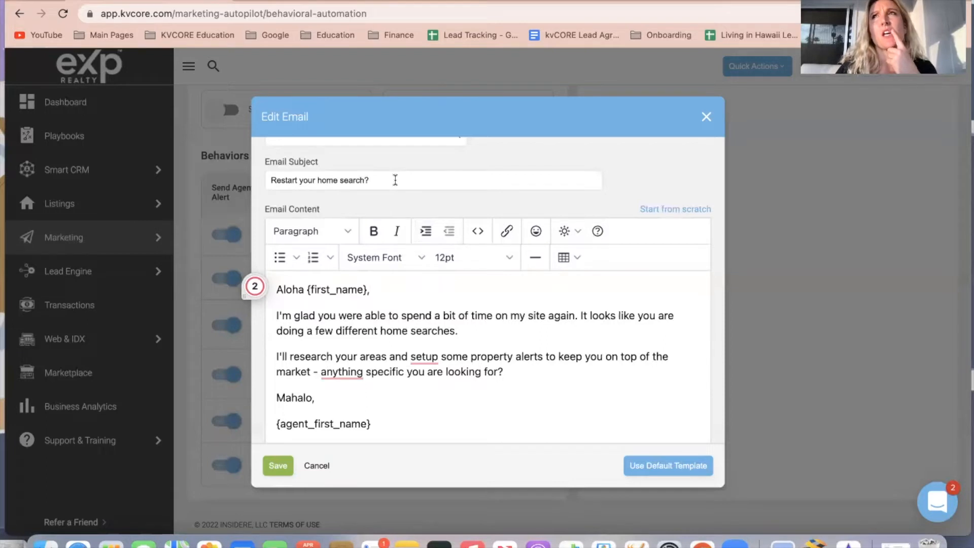
triple_click(420, 179)
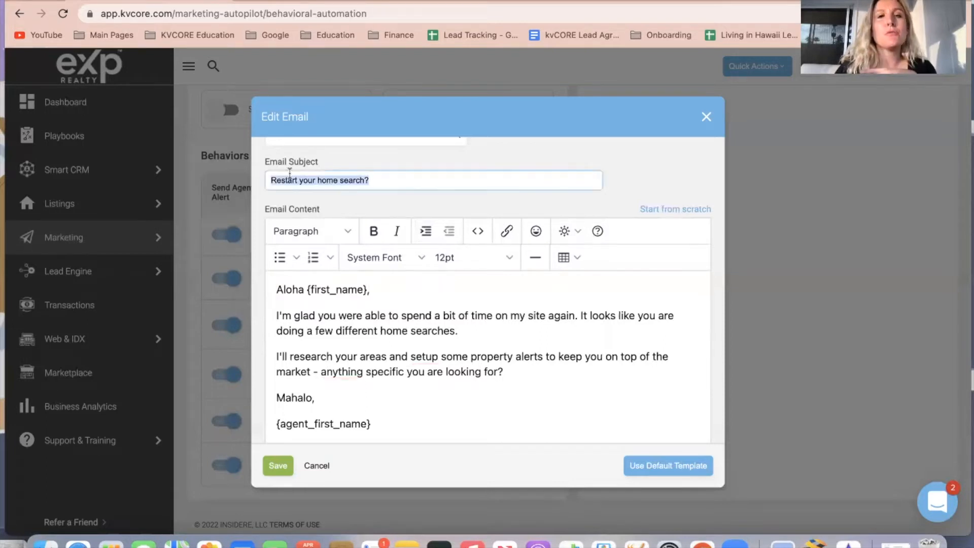
key("BackSpace")
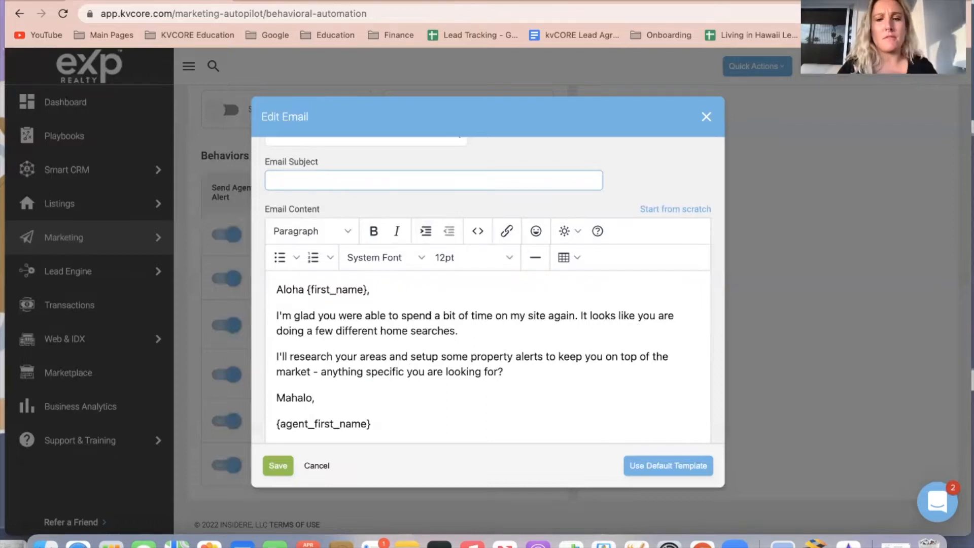
type("Plans C")
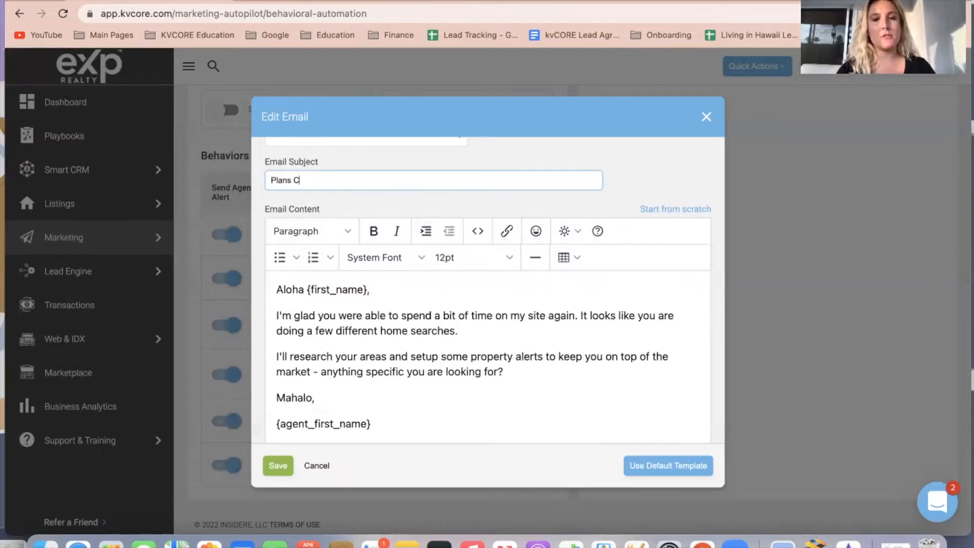
type("hanged?")
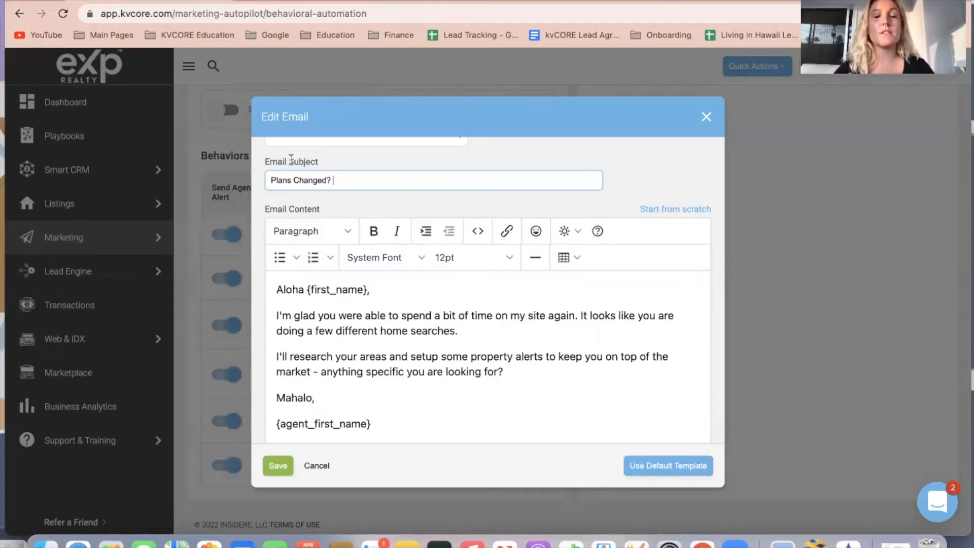
Step: Browse the list of email templates available for the alert email
scroll(300, 158, "up", 2)
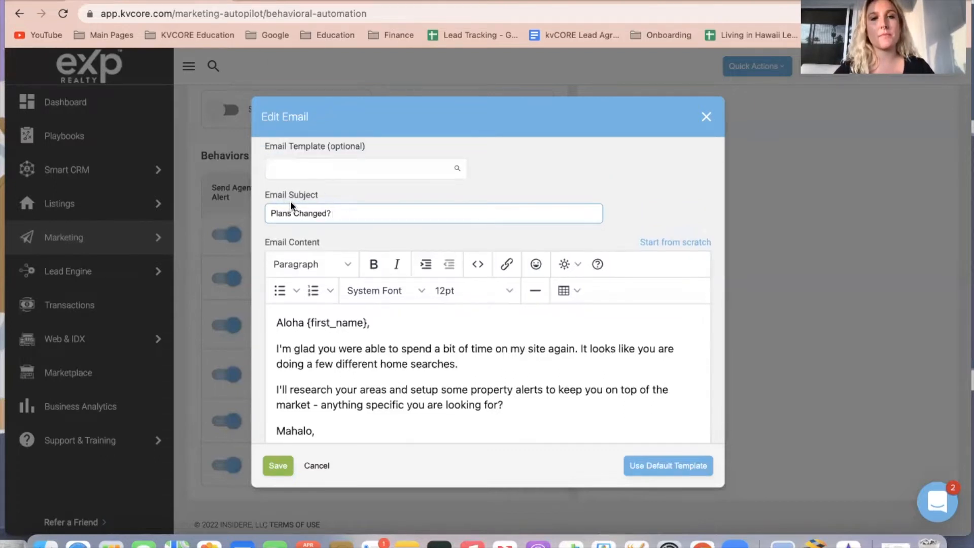
scroll(363, 202, "up", 2)
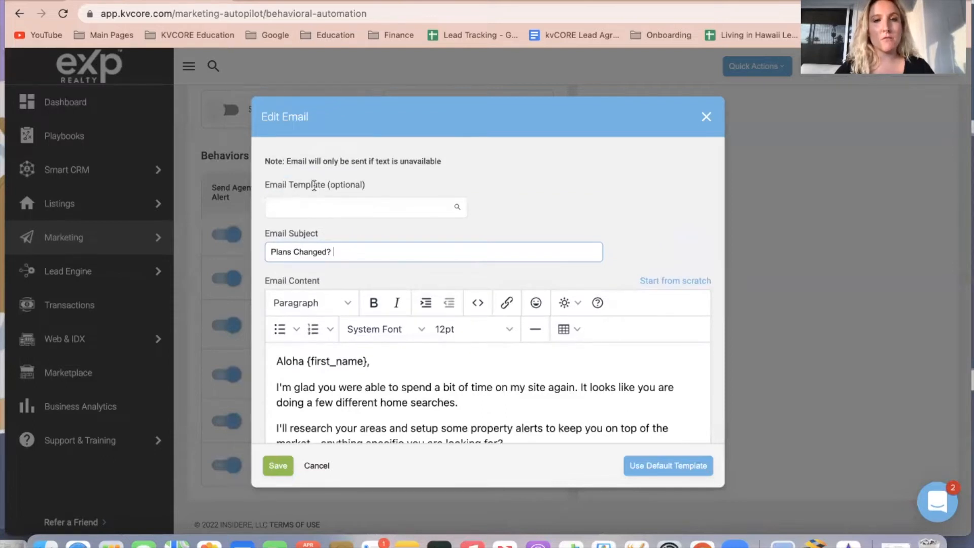
left_click(370, 209)
scroll(396, 295, "down", 5)
scroll(418, 304, "down", 10)
scroll(417, 299, "down", 8)
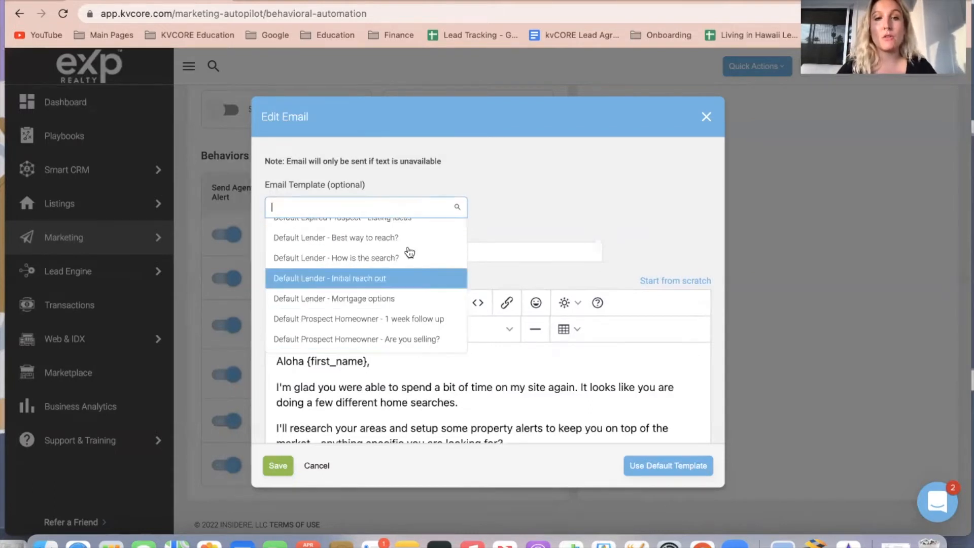
scroll(416, 320, "down", 6)
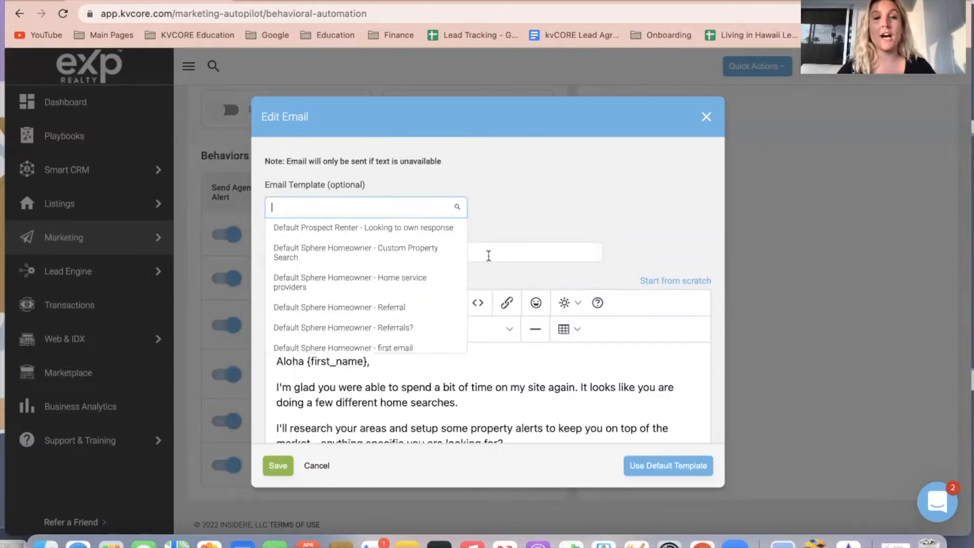
left_click(530, 178)
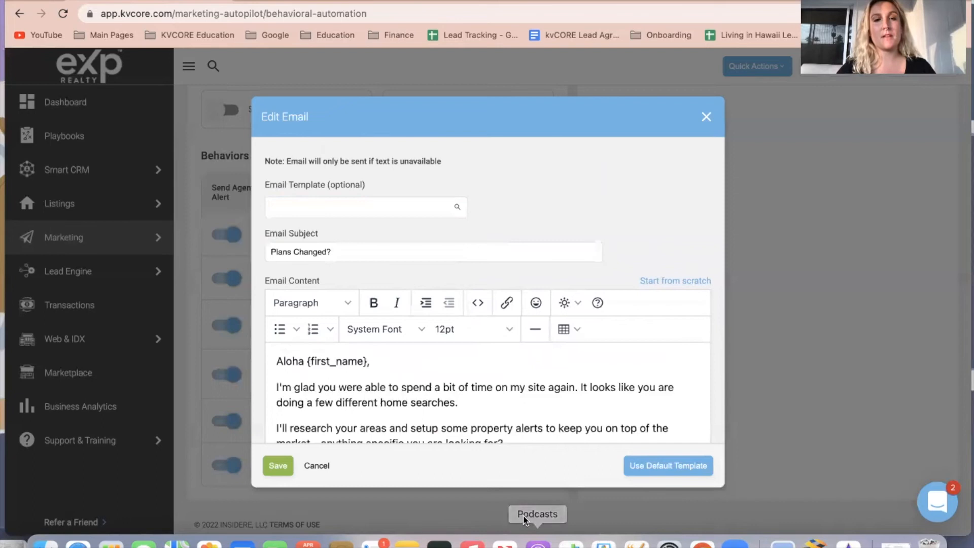
Step: Try the "It's been awhile" template in the email, review its content, and exit the editor without saving
left_click(314, 204)
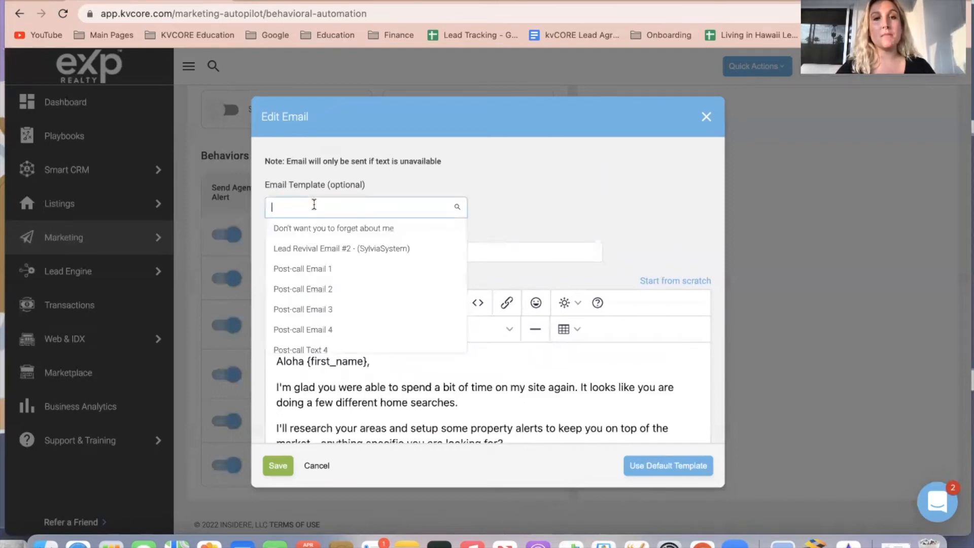
type("it")
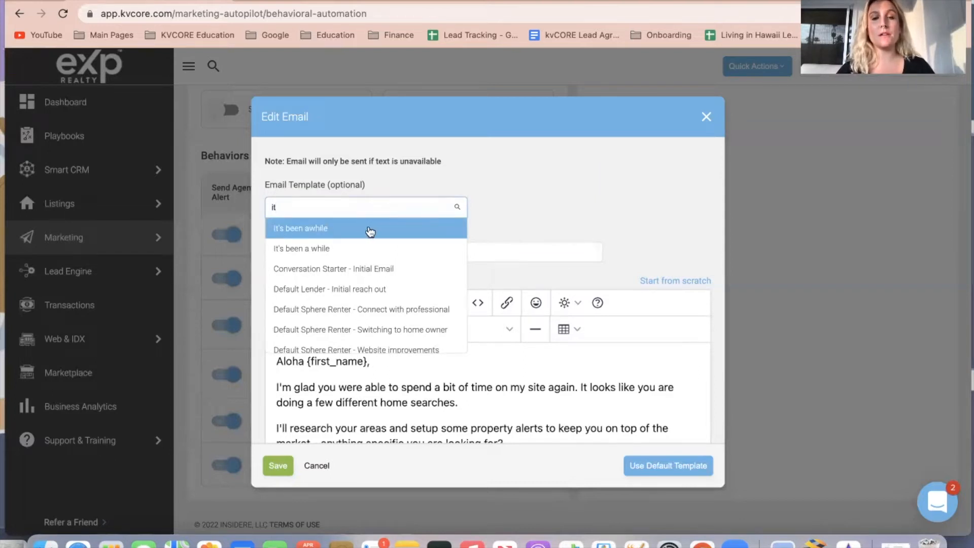
left_click(316, 234)
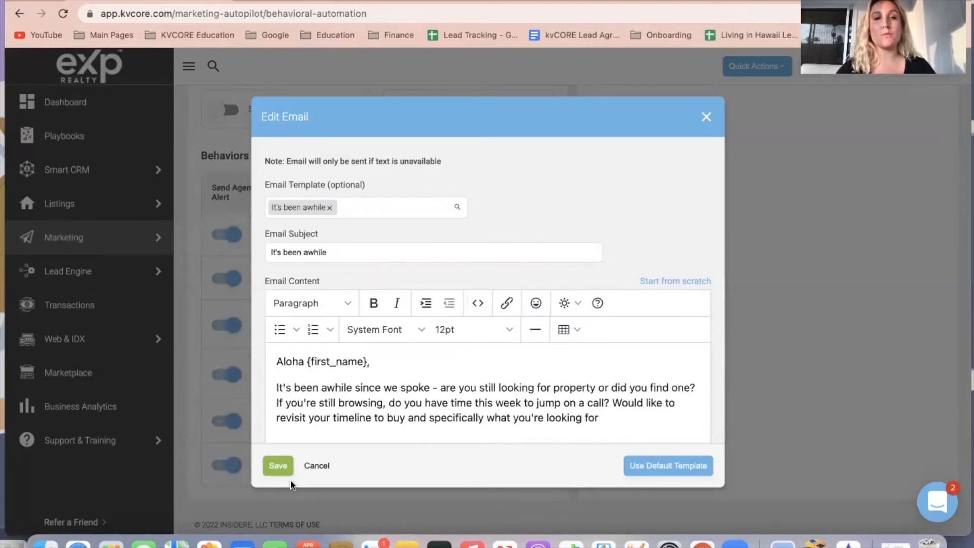
scroll(365, 403, "down", 3)
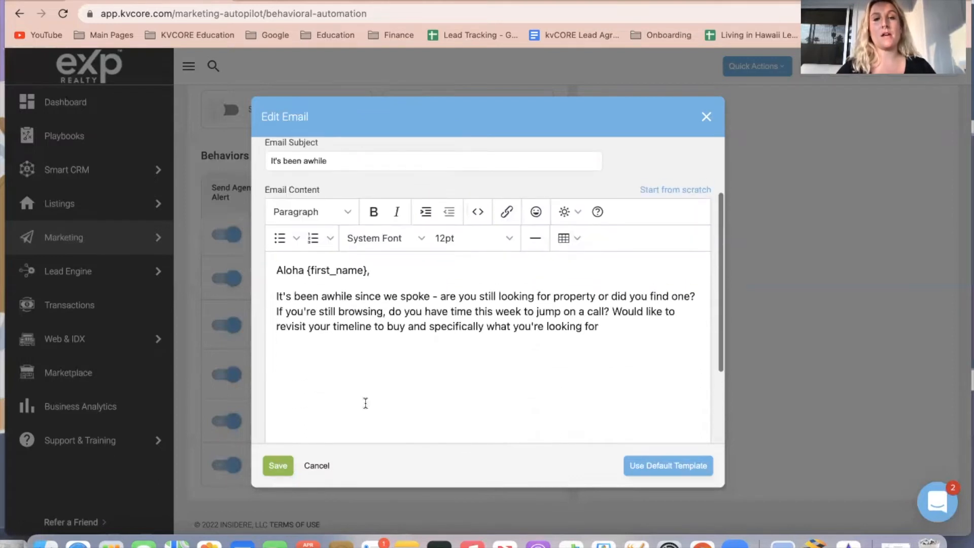
scroll(366, 403, "up", 2)
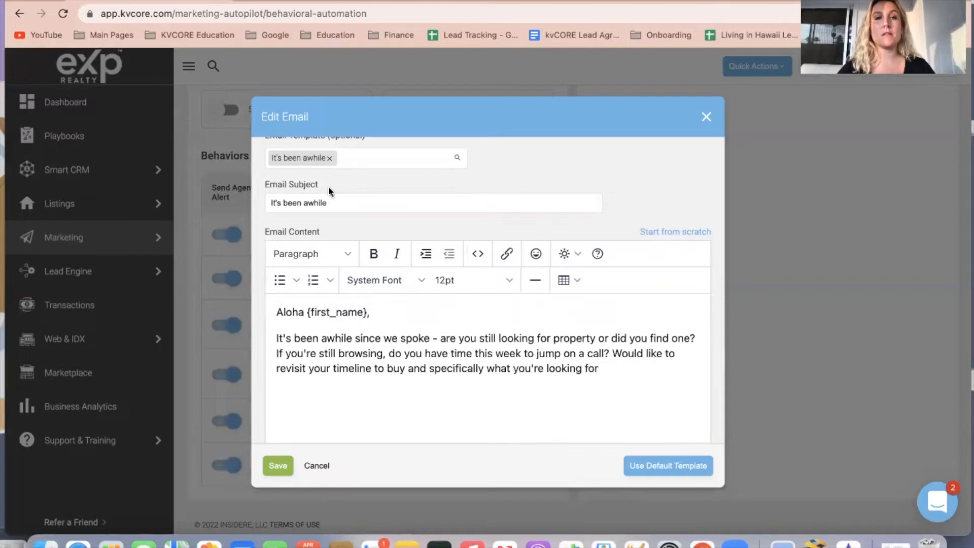
scroll(339, 347, "down", 1)
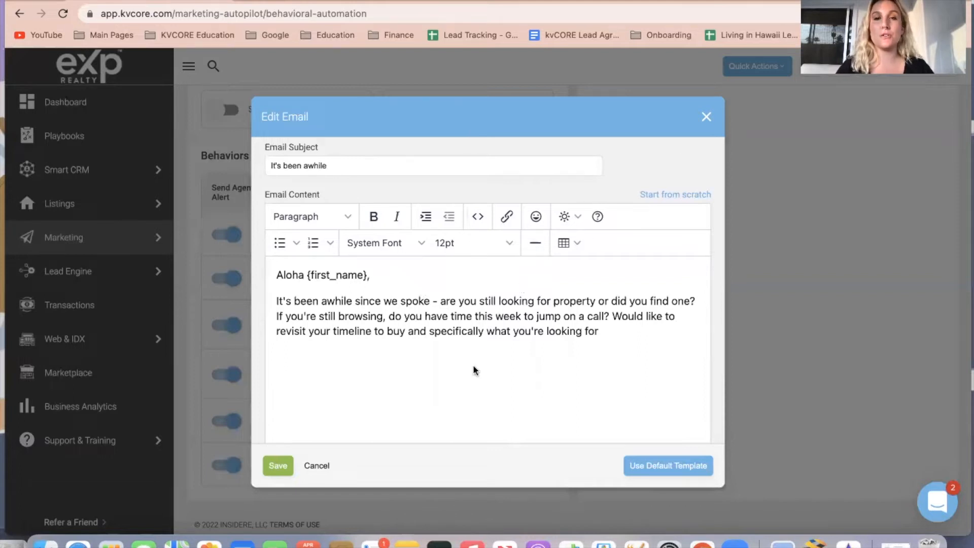
left_click(707, 117)
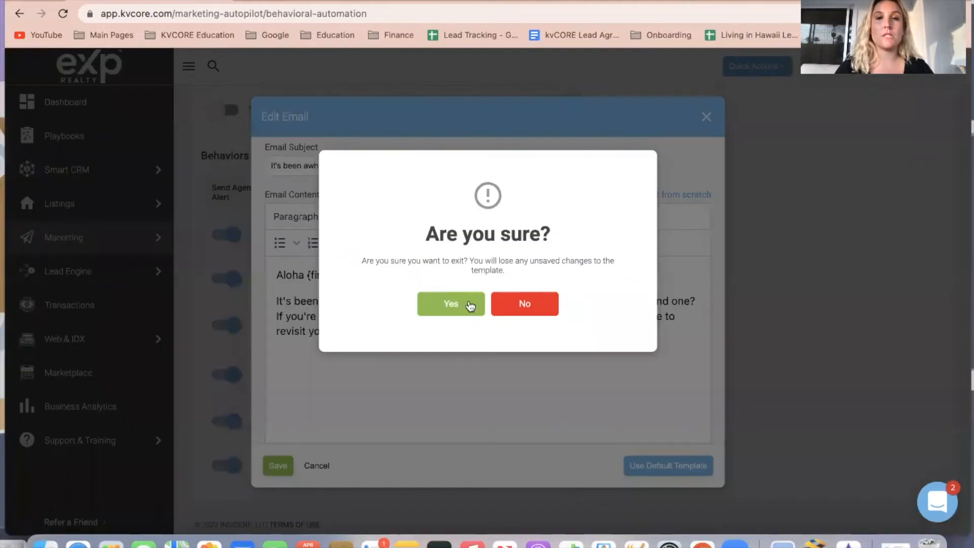
left_click(471, 306)
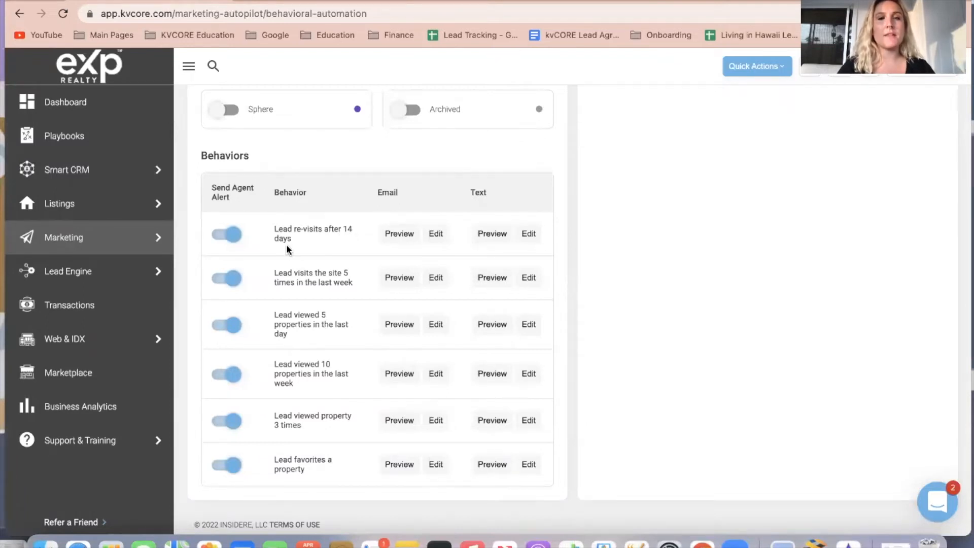
Step: Reopen the "Lead re-visits after 14 days" email for editing and load the "It's been awhile" template
left_click(431, 234)
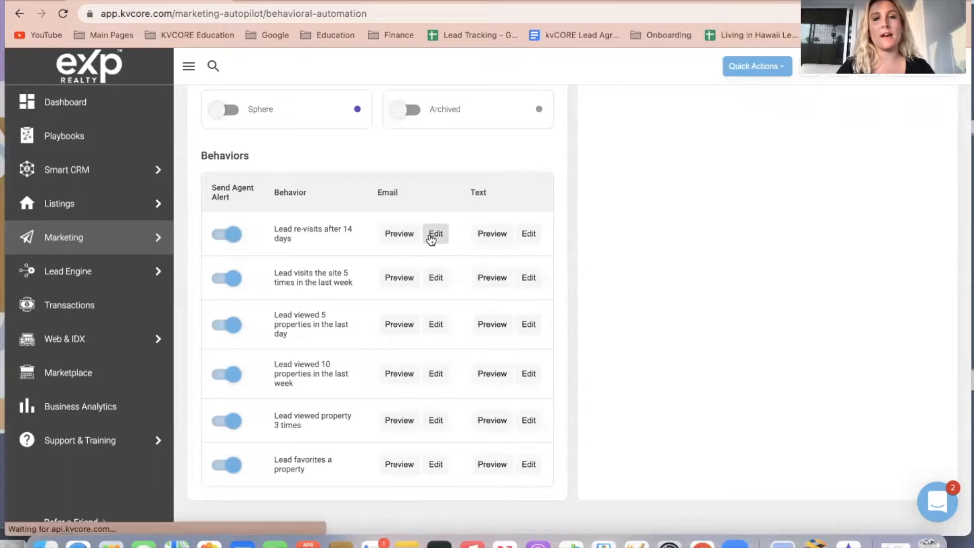
left_click(334, 207)
type("it")
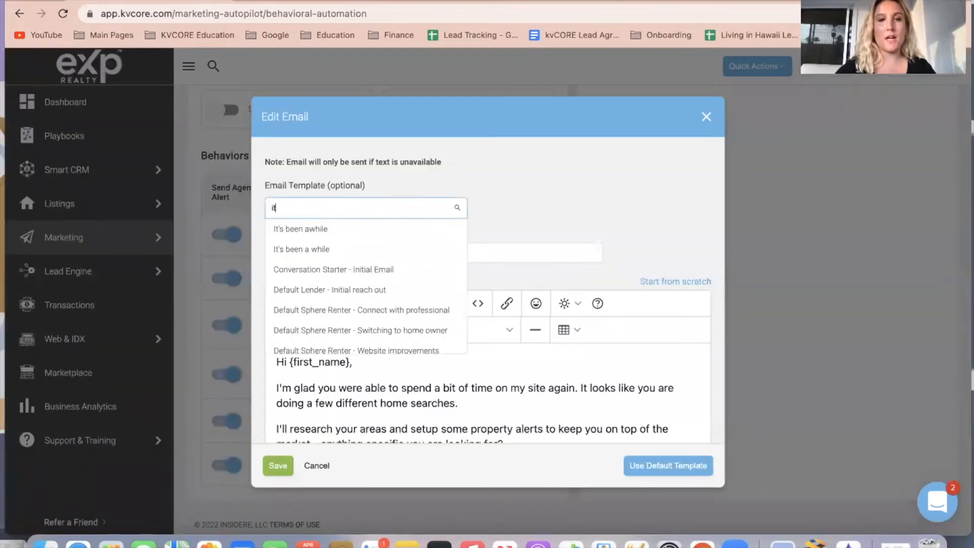
left_click(305, 226)
scroll(408, 345, "down", 3)
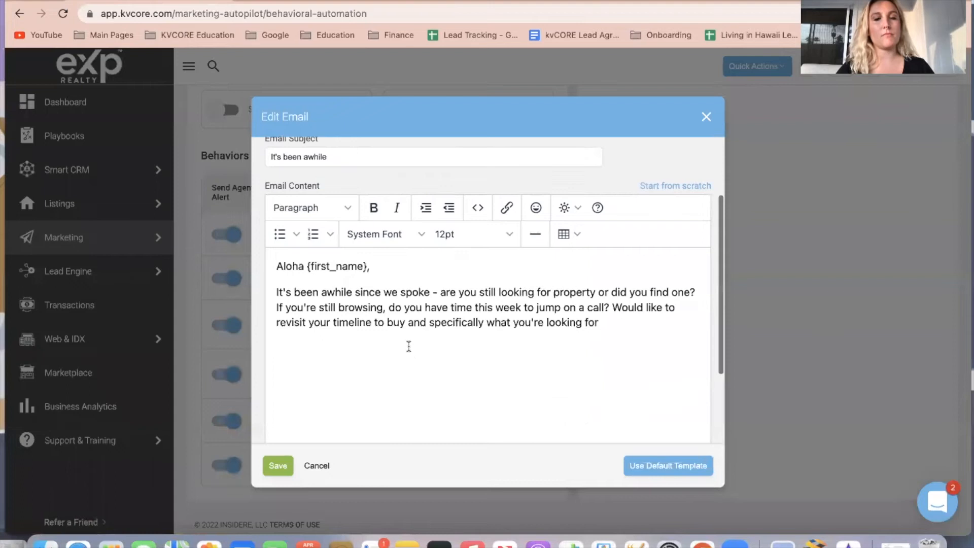
Step: Replace "since we spoke" in the email content with "since you were searching on my website"
left_click_drag(430, 290, 354, 290)
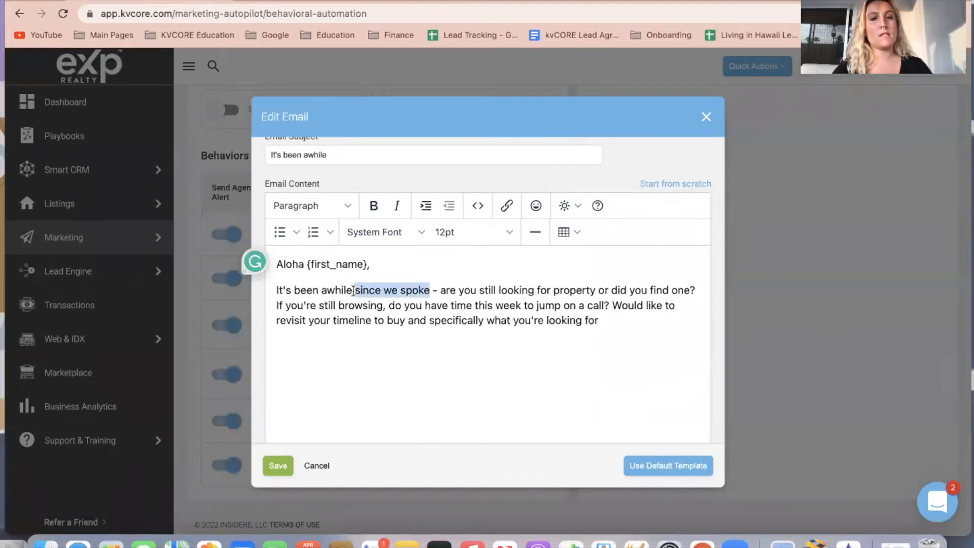
type("since you s")
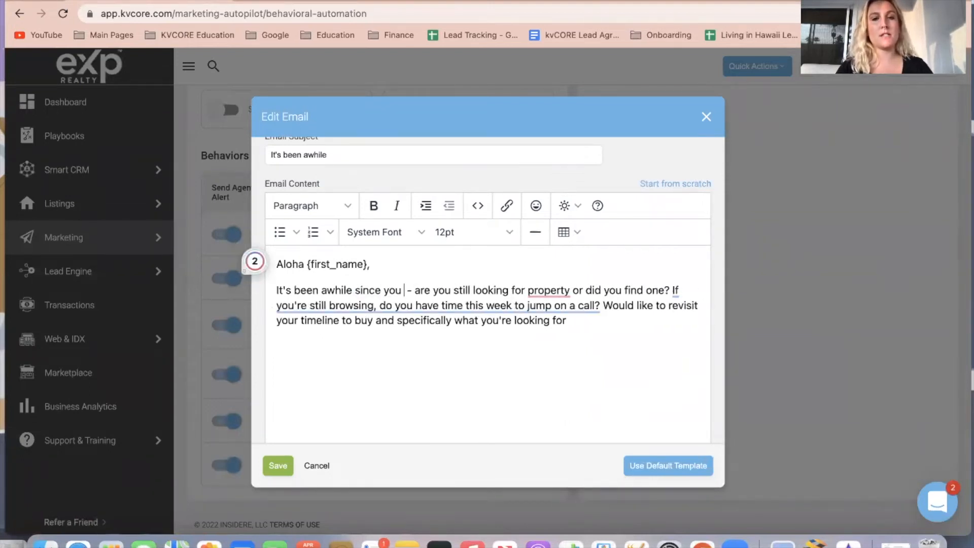
type("tart")
key("BackSpace")
key("BackSpace")
key("BackSpace")
key("BackSpace")
key("BackSpace")
key("BackSpace")
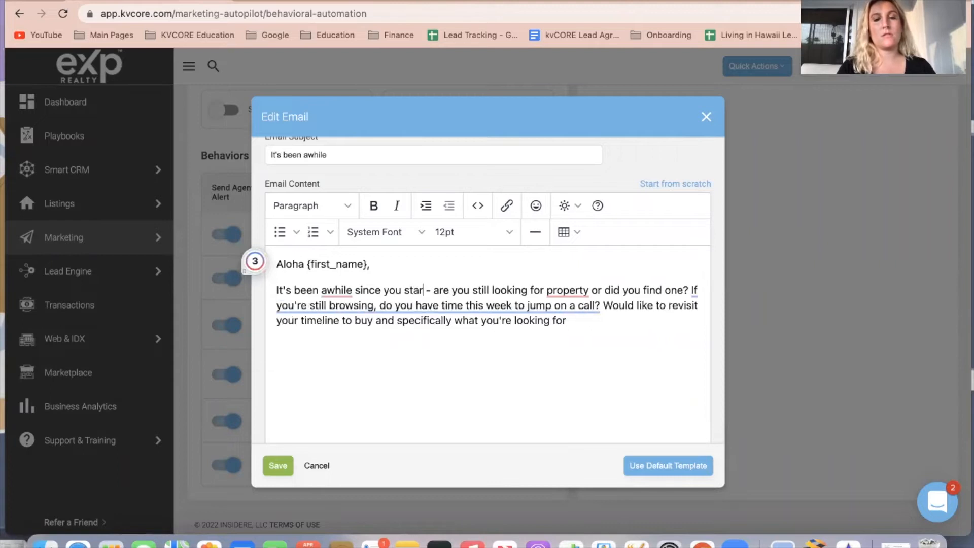
type("were searching on my website")
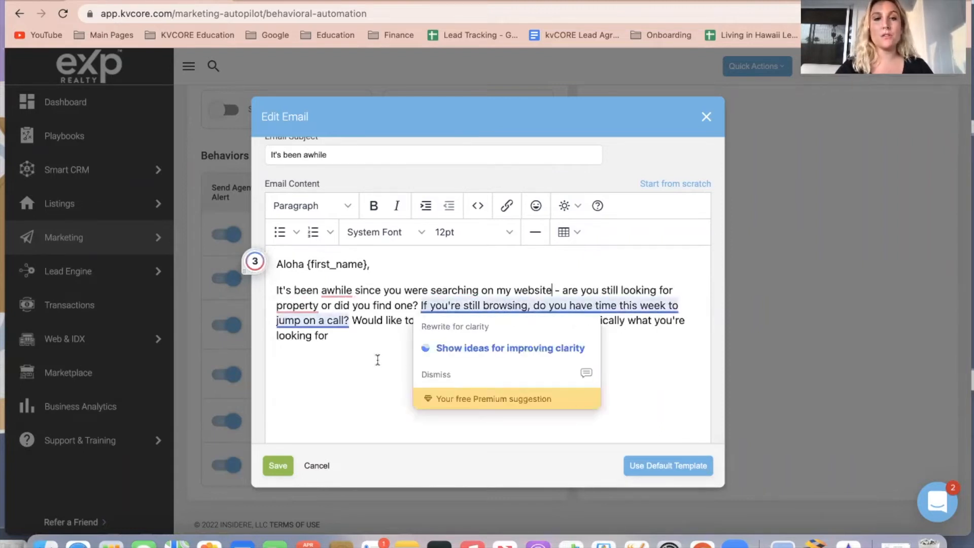
Step: Delete the email text following "did you find one?" and exit the editor without saving
left_click_drag(392, 344, 419, 307)
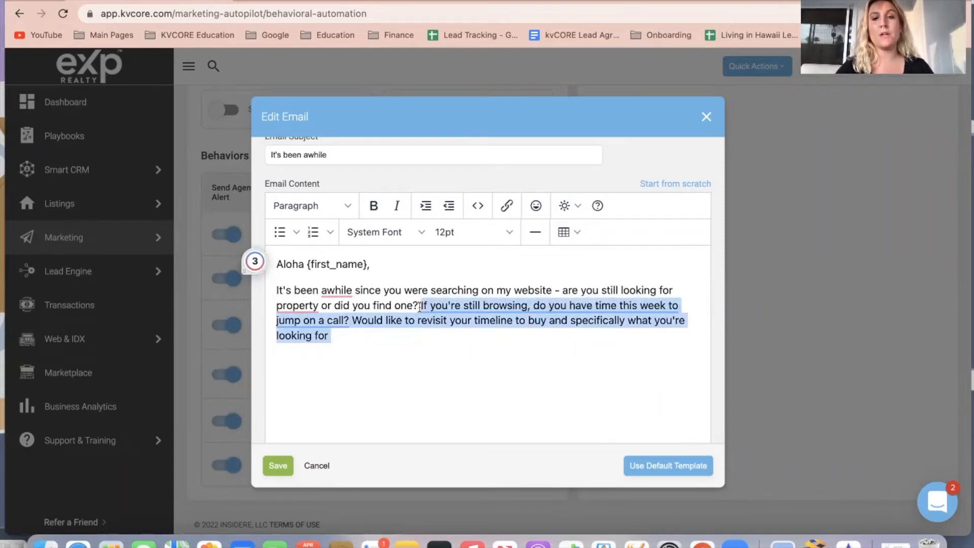
key("BackSpace")
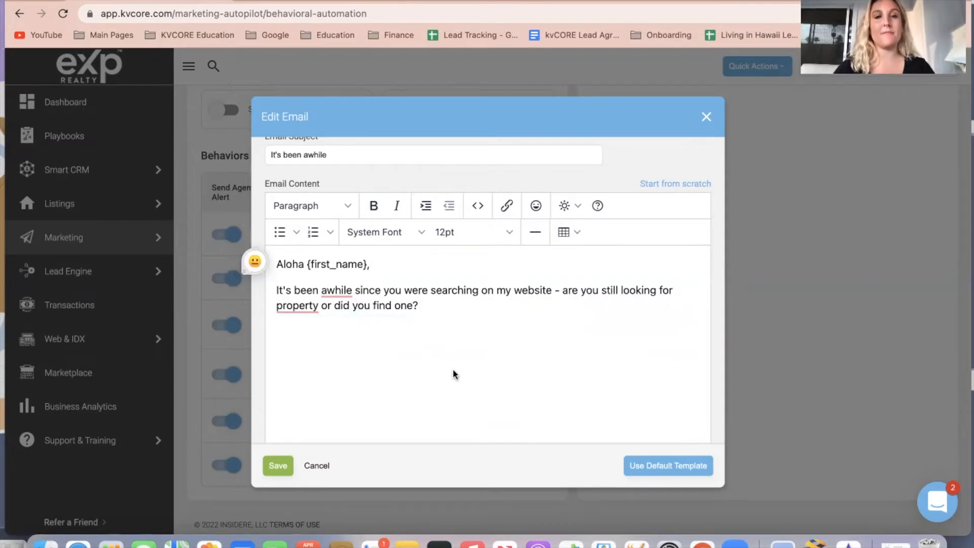
scroll(477, 357, "up", 2)
scroll(439, 228, "up", 2)
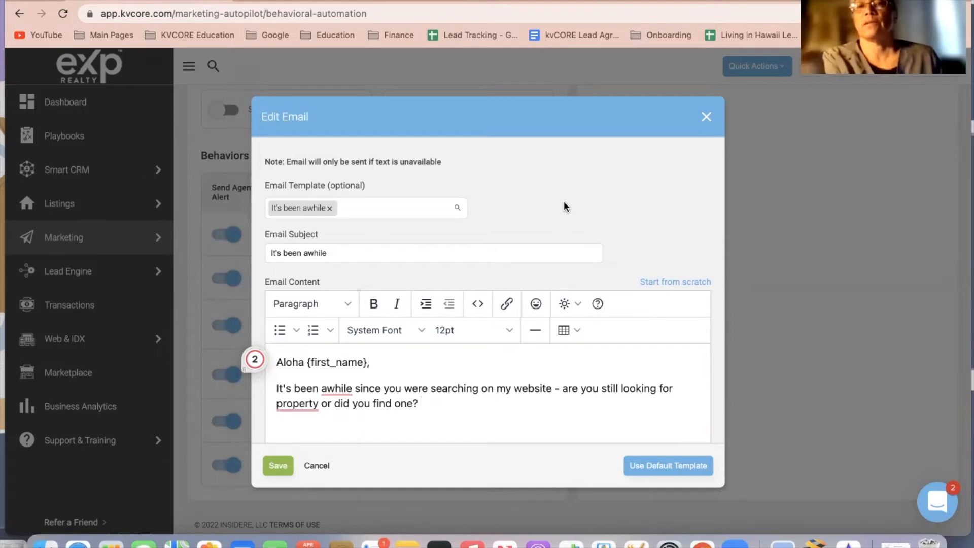
left_click(705, 117)
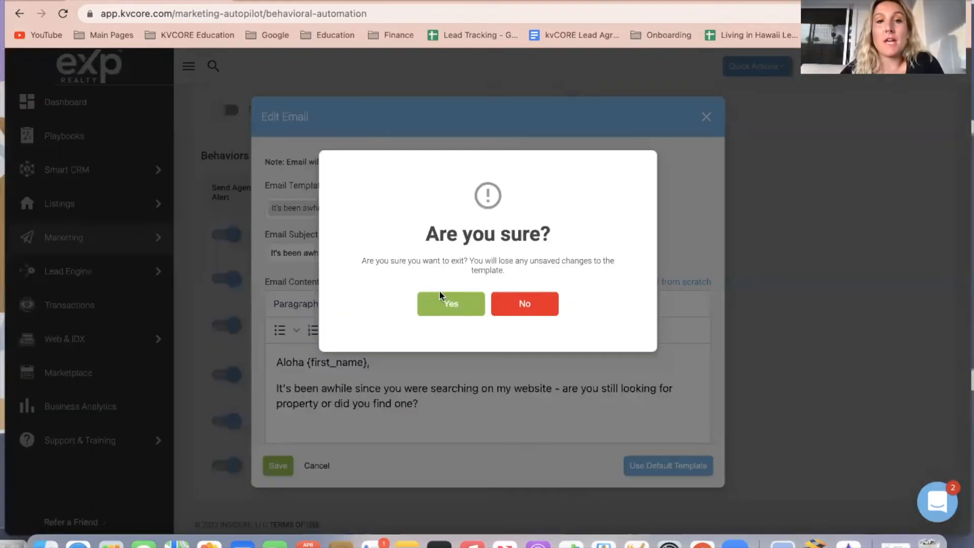
left_click(440, 296)
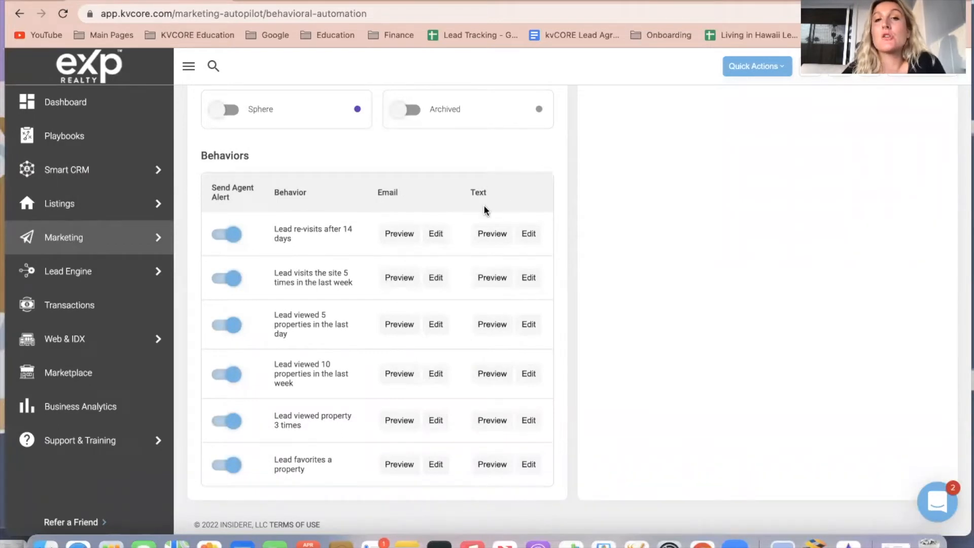
Step: Preview the text message and the email for the "Lead re-visits after 14 days" behavior
left_click(486, 238)
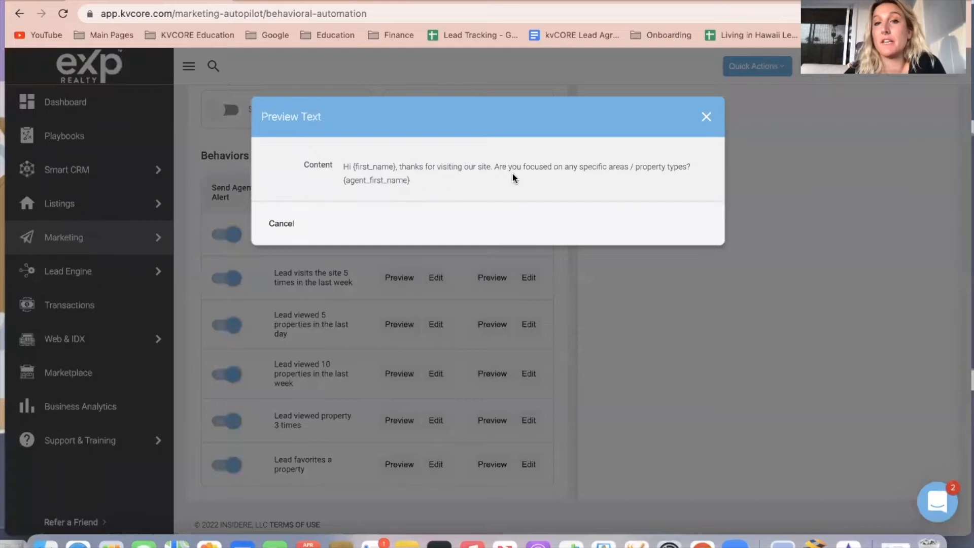
left_click(706, 117)
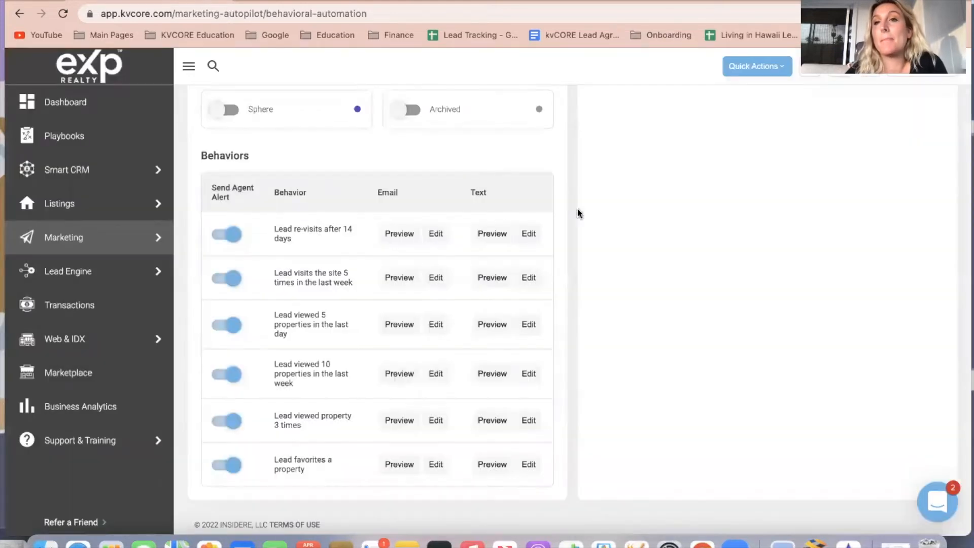
left_click(400, 241)
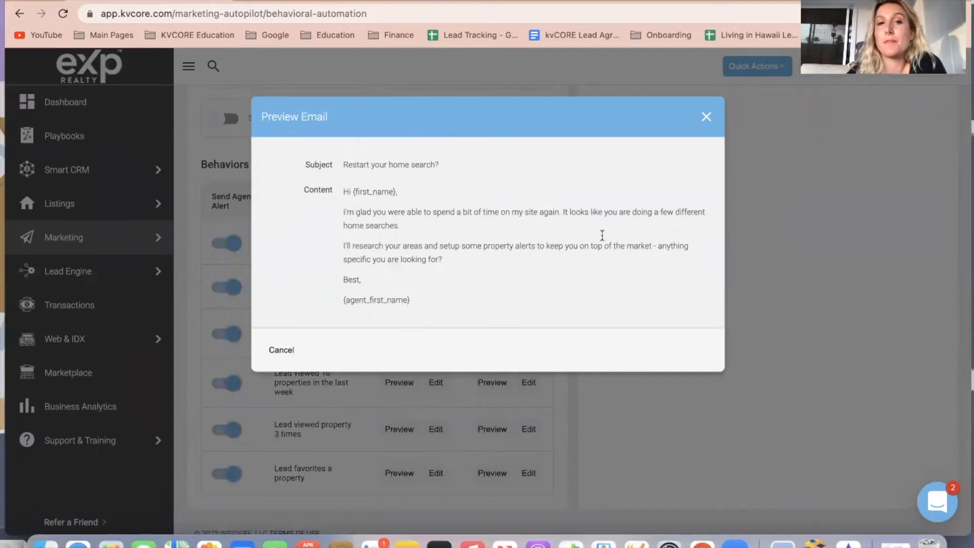
left_click(706, 117)
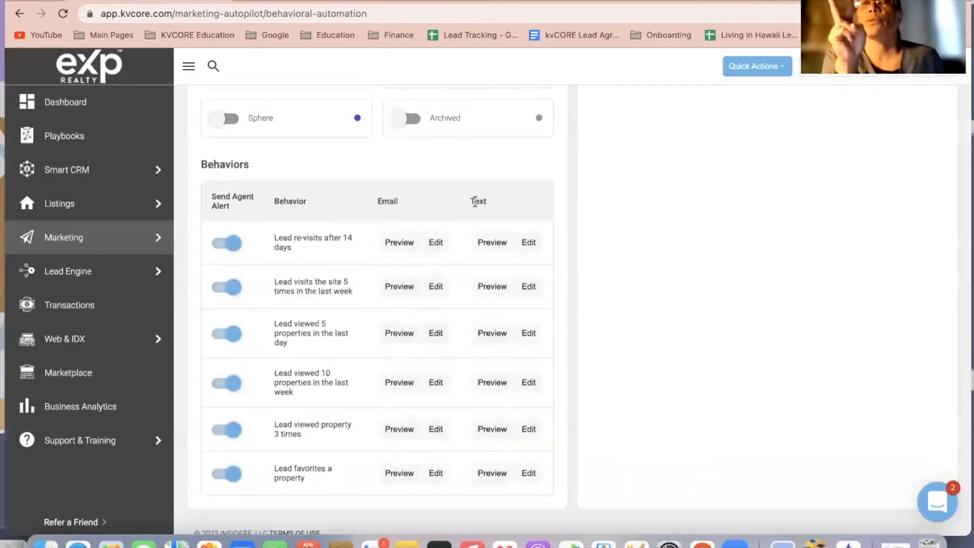
scroll(462, 222, "down", 1)
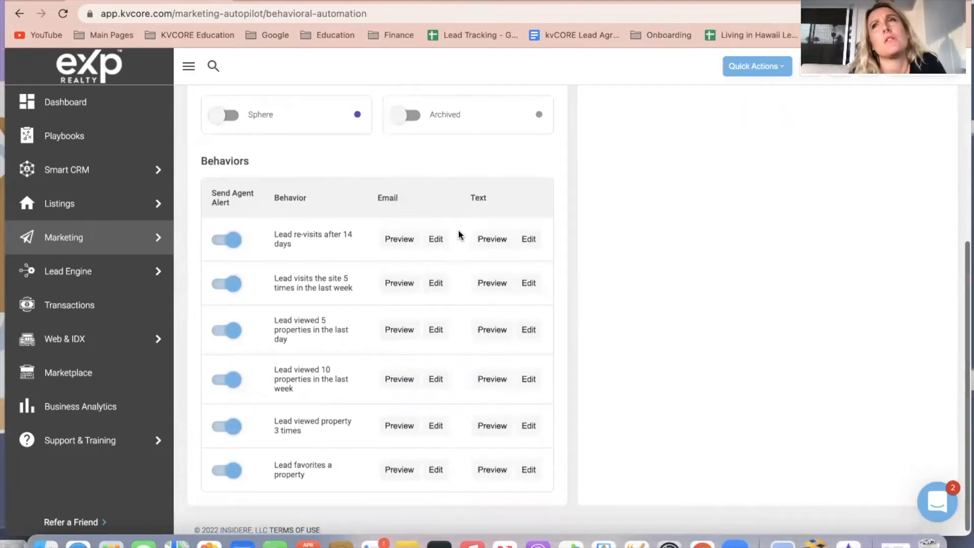
scroll(459, 234, "down", 1)
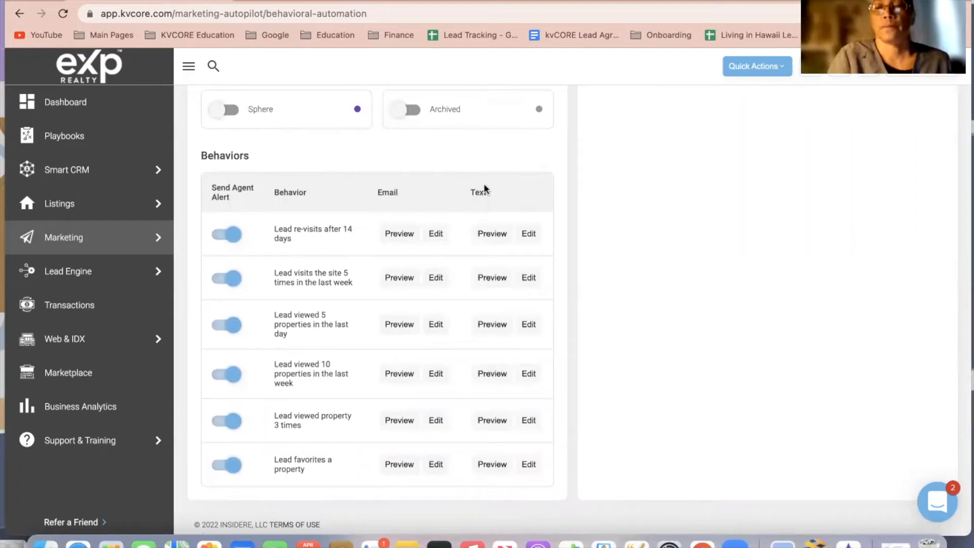
left_click(436, 234)
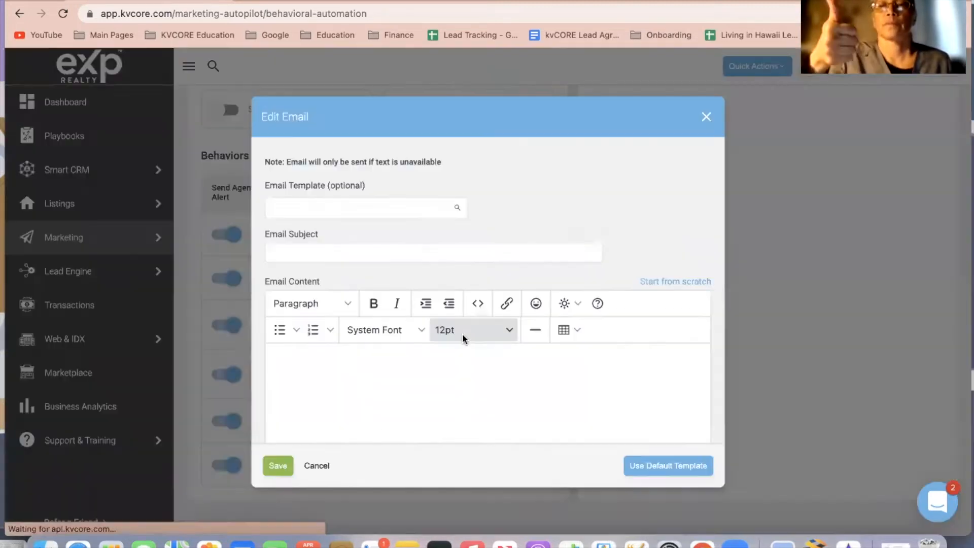
left_click(707, 117)
left_click(457, 304)
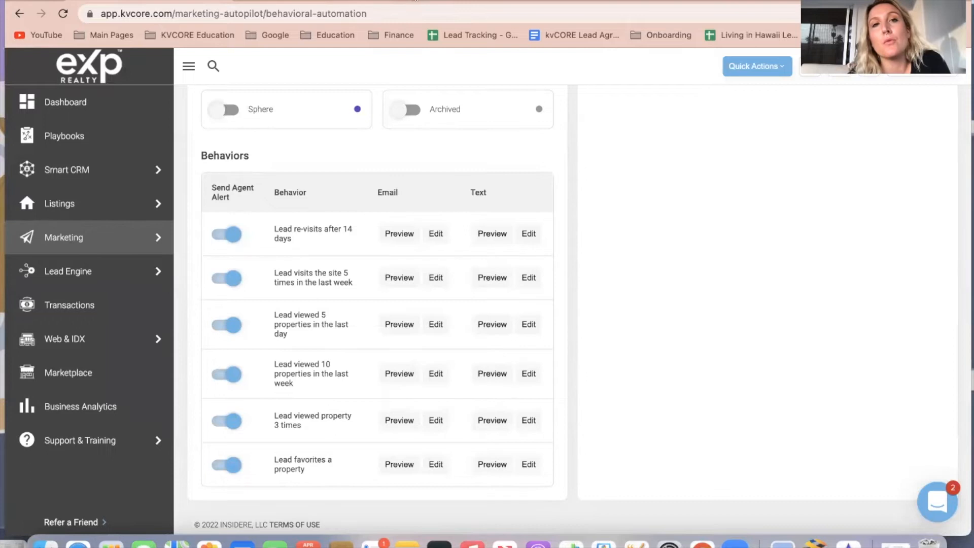
Step: Open kvCORE in another browser tab and log in to the dashboard with the saved account email and password
left_click(416, 0)
type("kvco")
key("Return")
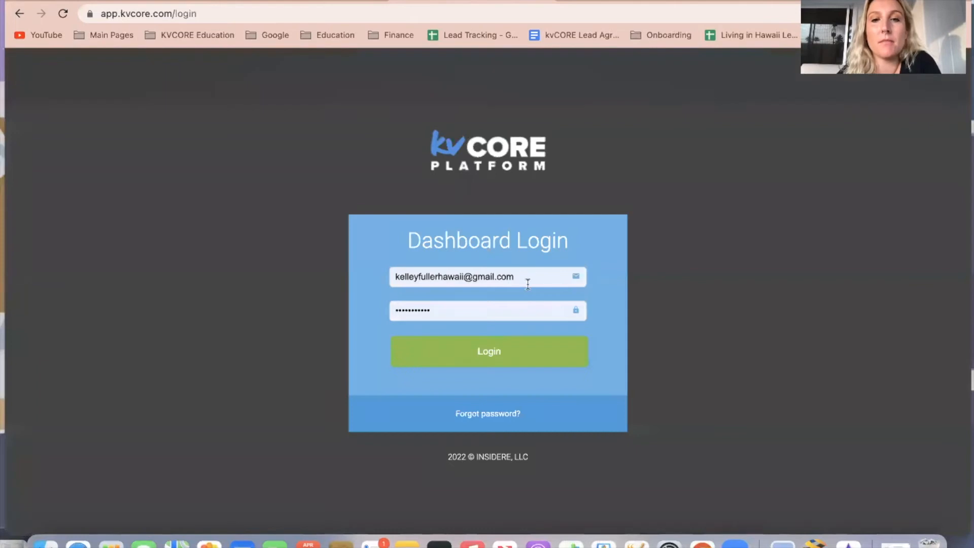
left_click(524, 278)
left_click(514, 304)
left_click(488, 351)
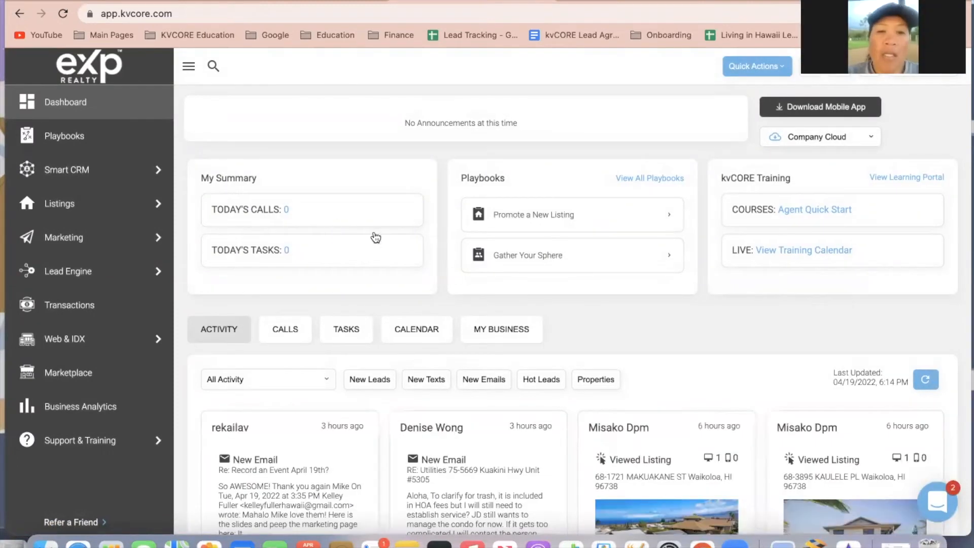
Step: Show all contacts in the Smart CRM and open the profile of the first lead in the list
scroll(599, 378, "down", 2)
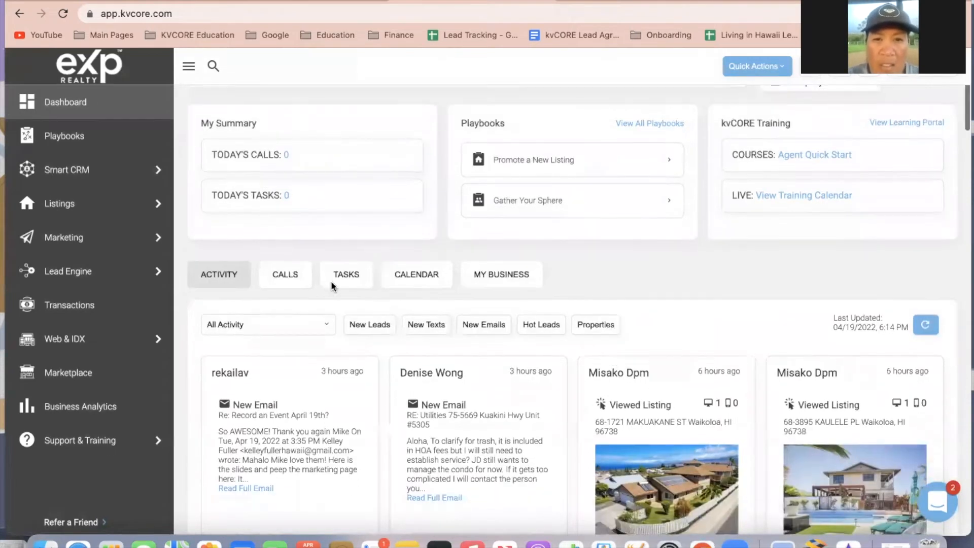
mouse_move(94, 223)
left_click(96, 171)
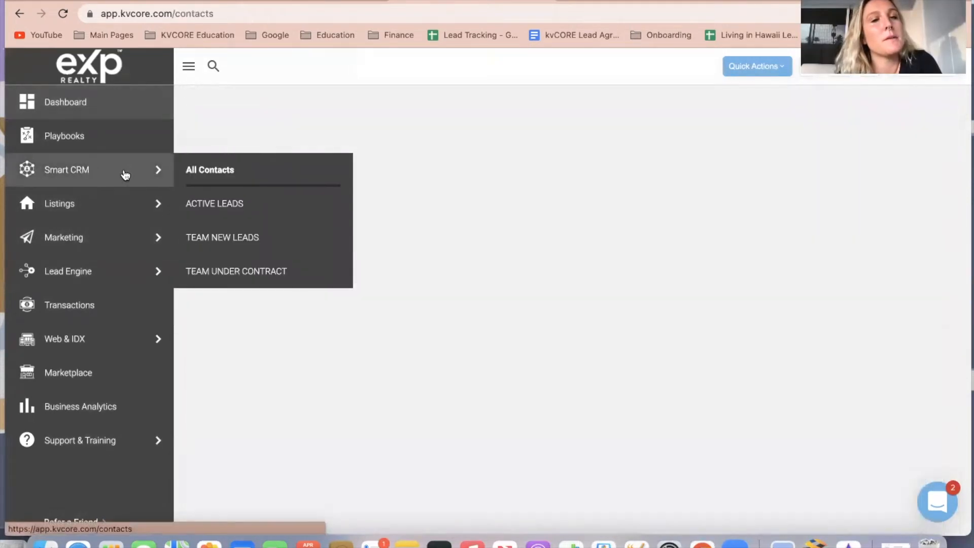
left_click(206, 172)
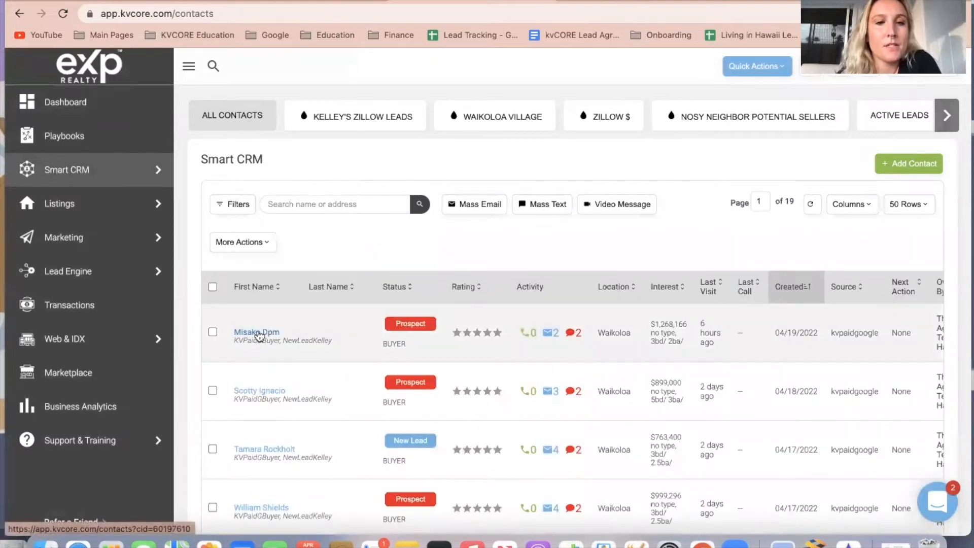
left_click(257, 335)
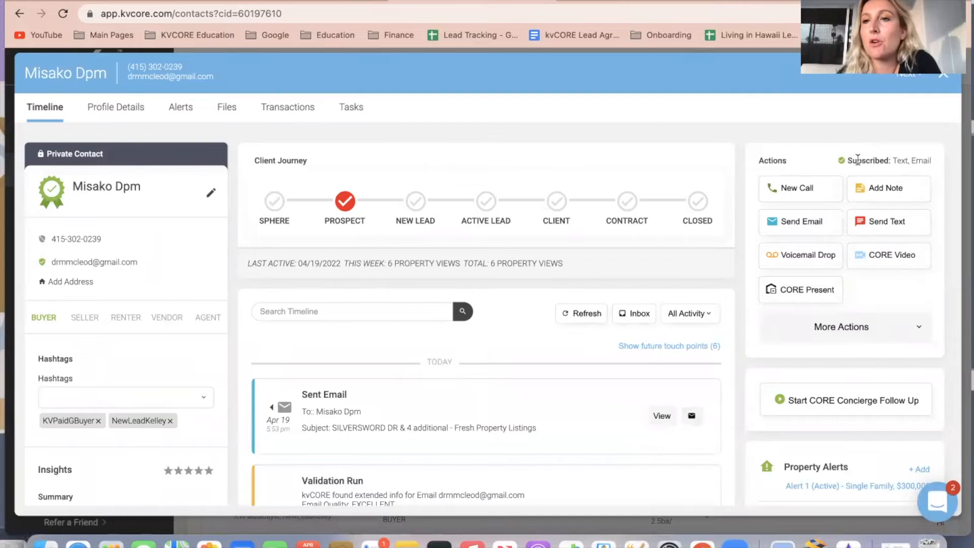
Step: Highlight the lead's text and email subscription status and review the messages on their timeline
left_click_drag(846, 161, 936, 161)
left_click(936, 162)
triple_click(929, 160)
left_click(929, 160)
triple_click(934, 161)
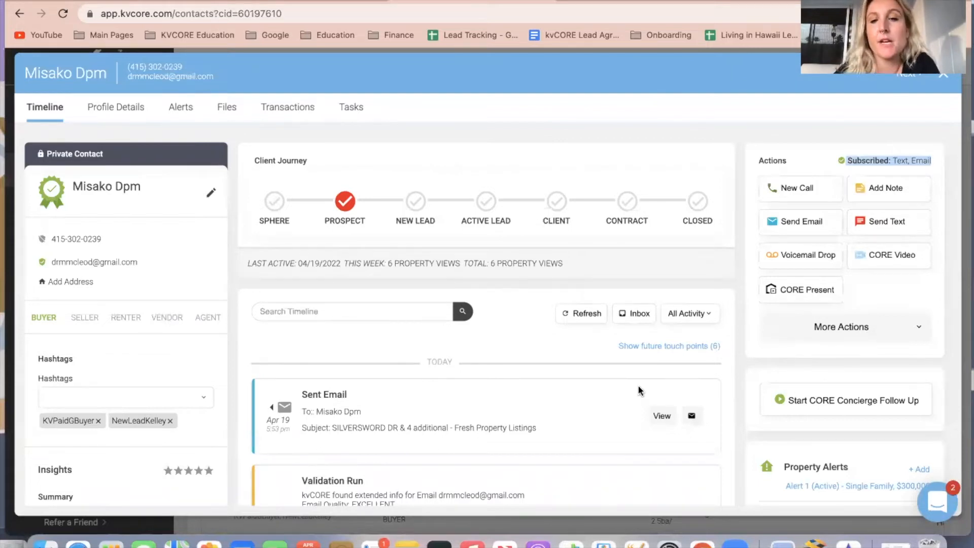
scroll(639, 392, "down", 7)
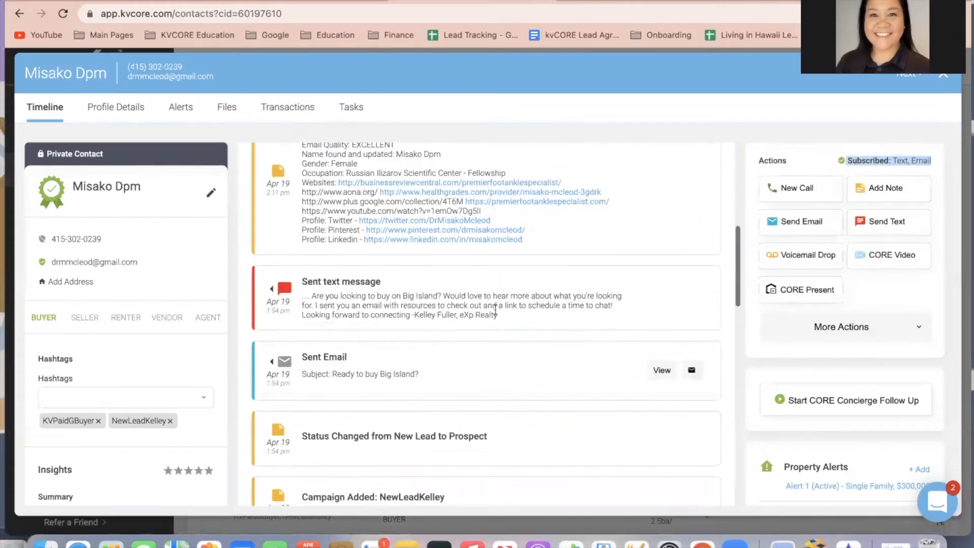
scroll(583, 487, "up", 8)
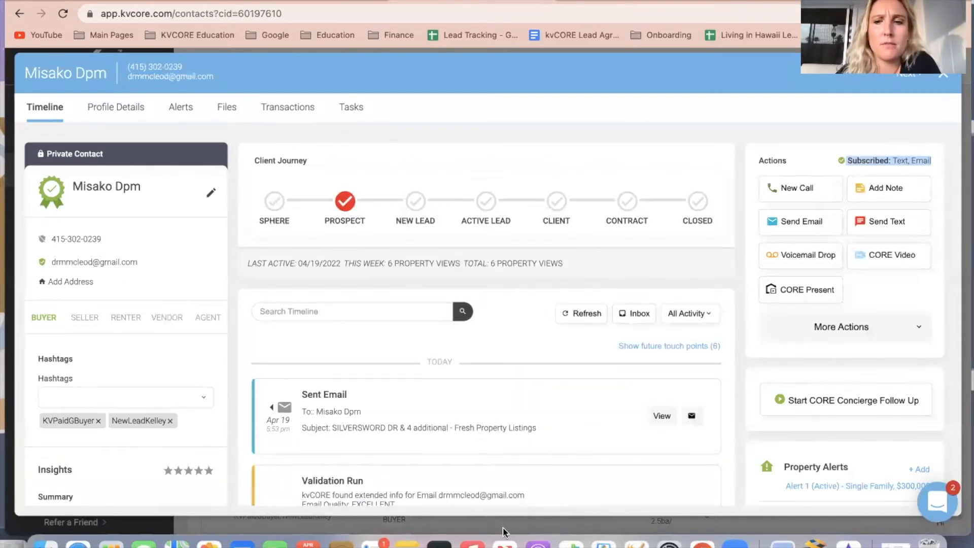
Step: Examine the additional collaboration and communication actions available for this lead
left_click(853, 334)
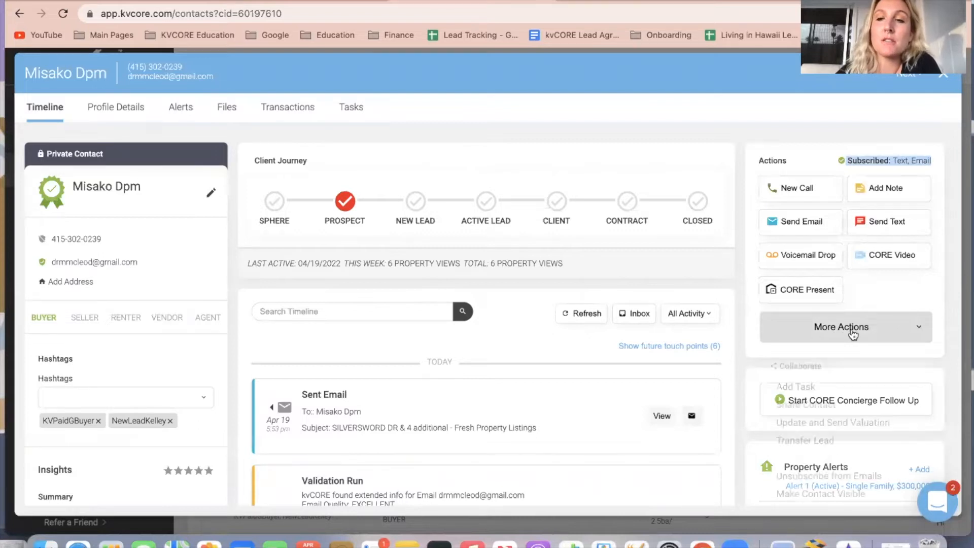
scroll(810, 405, "down", 3)
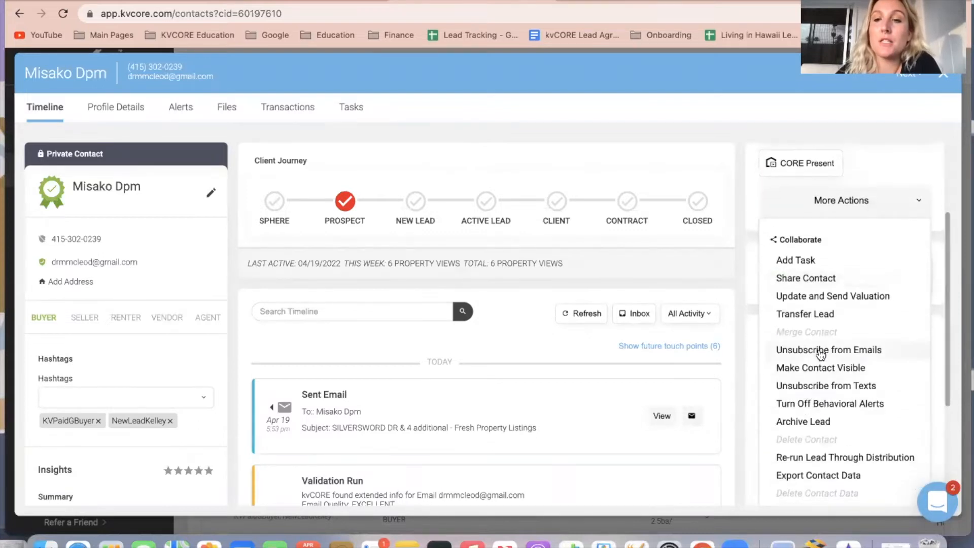
scroll(820, 354, "down", 3)
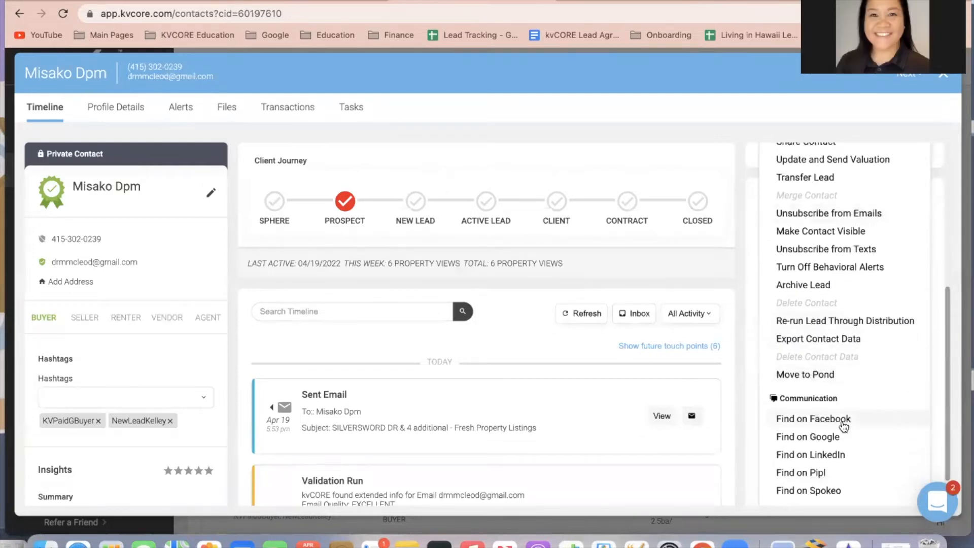
scroll(824, 254, "down", 1)
scroll(832, 249, "up", 2)
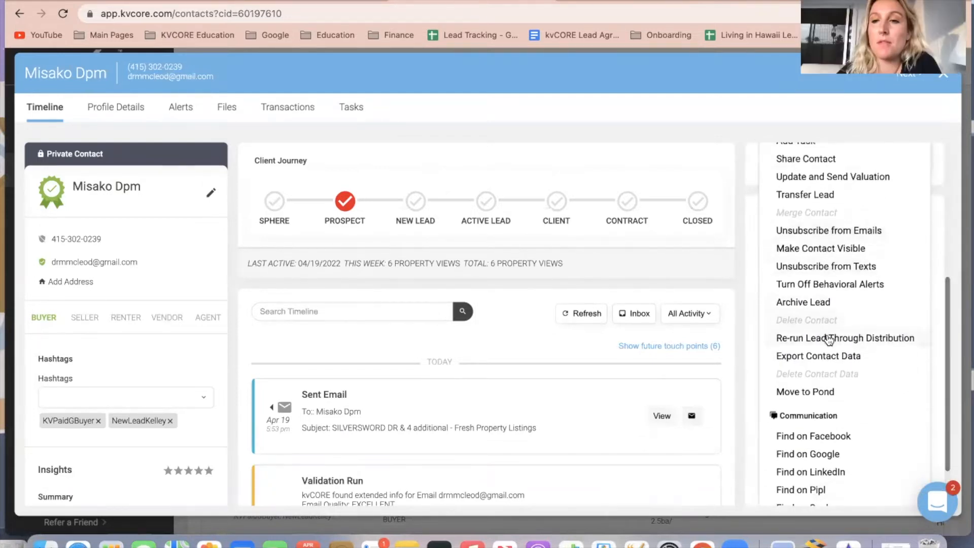
scroll(837, 381, "up", 1)
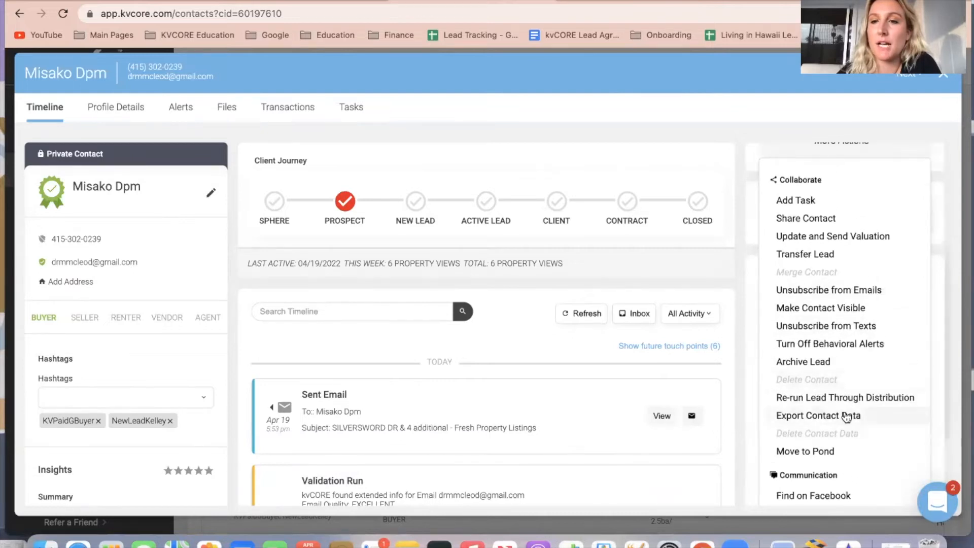
scroll(846, 412, "down", 1)
scroll(846, 410, "down", 3)
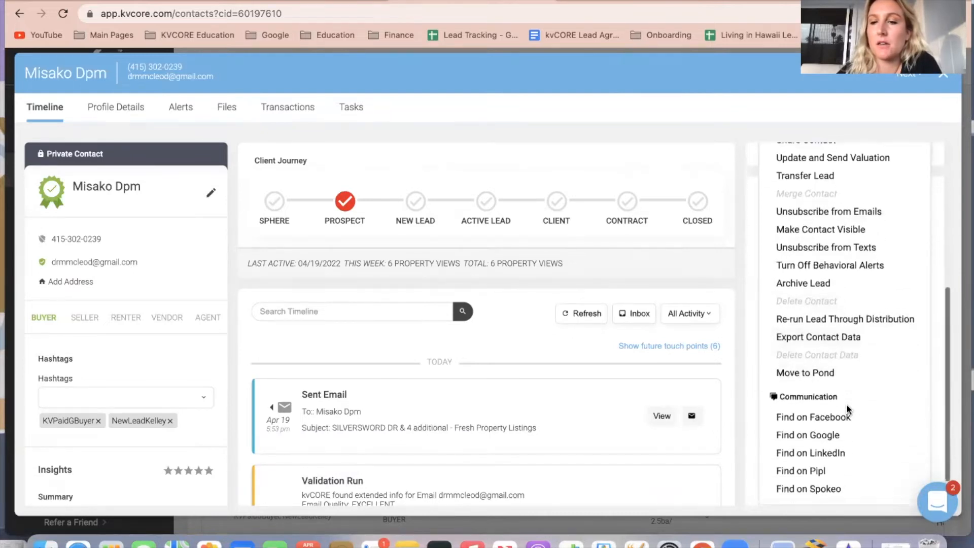
scroll(846, 405, "up", 3)
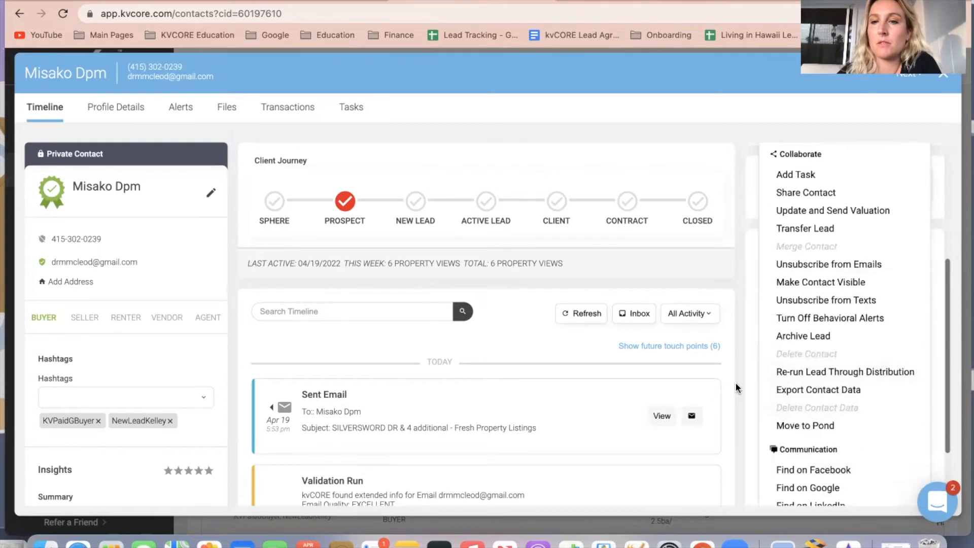
left_click(750, 362)
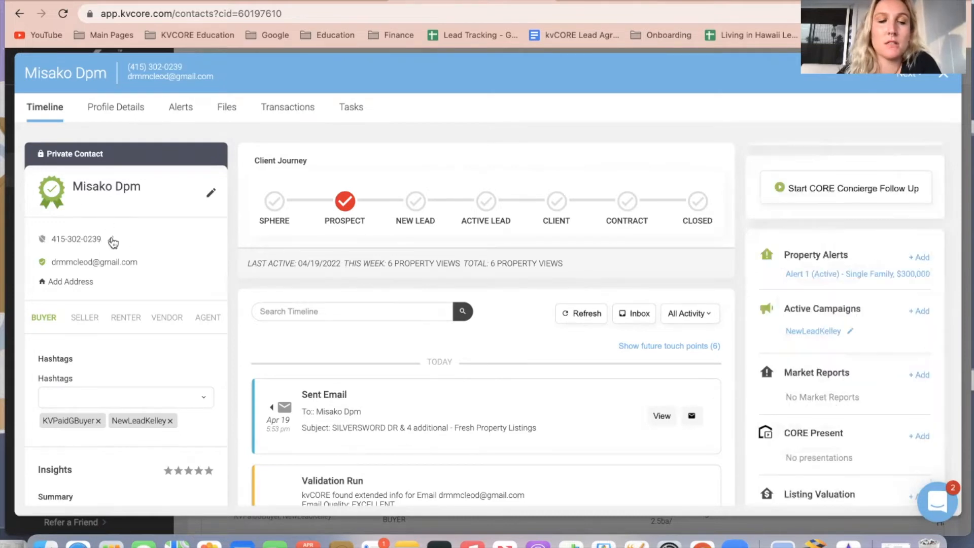
Step: Find the lead's options for turning off behavioral alerts and unsubscribing from emails or texts, leaving them unchanged
scroll(848, 320, "up", 3)
scroll(843, 310, "up", 1)
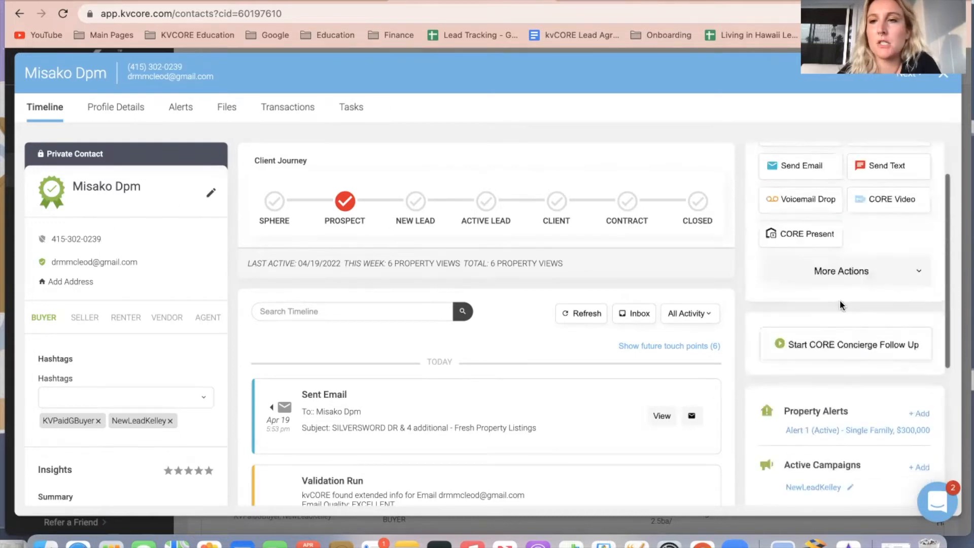
left_click(858, 297)
scroll(842, 371, "down", 1)
scroll(842, 372, "down", 1)
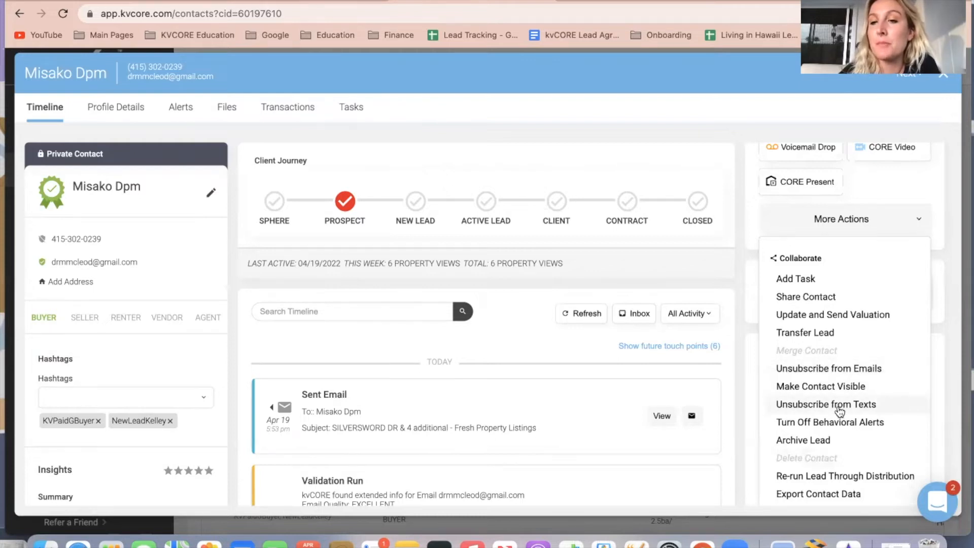
scroll(839, 407, "down", 2)
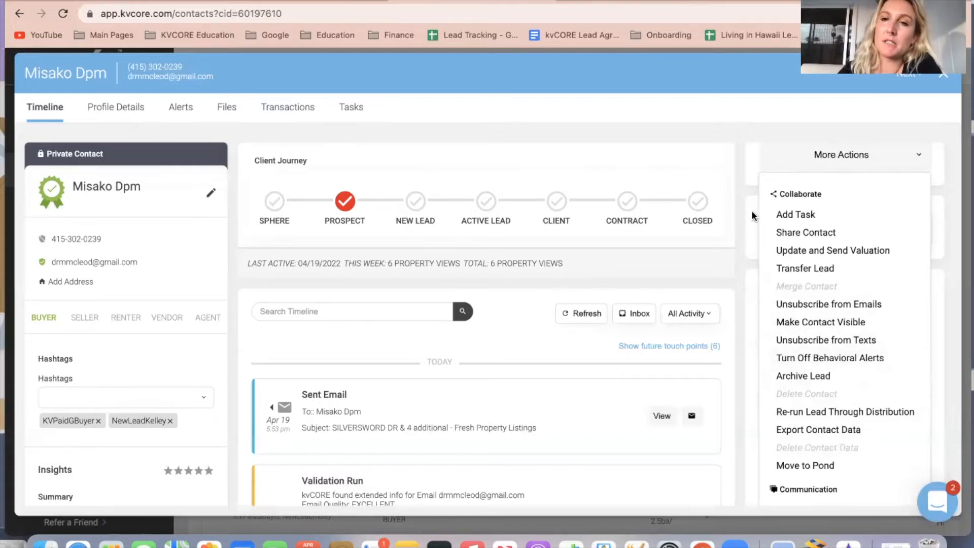
left_click(737, 222)
scroll(748, 220, "up", 3)
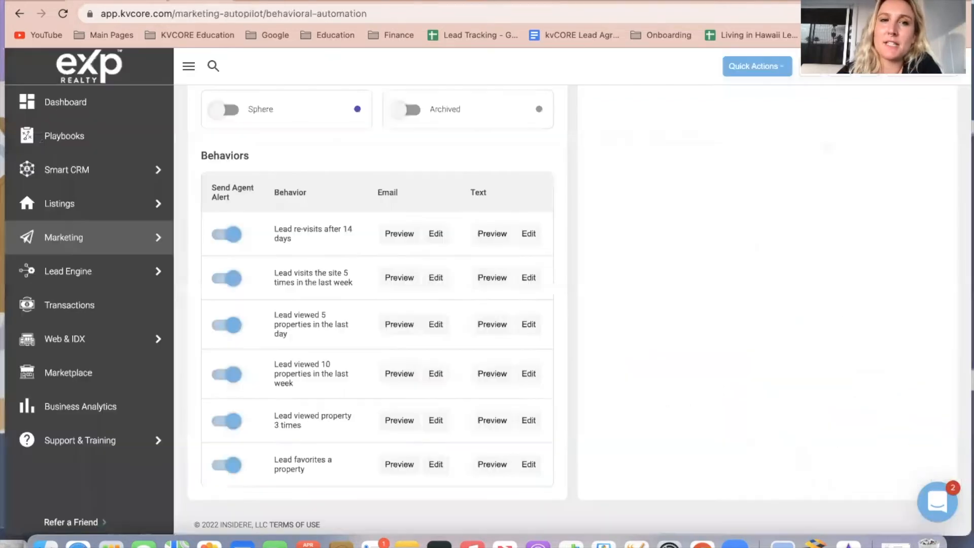
Step: Return to the behavioral alerts page and review its contact statuses and list of behaviors
scroll(469, 156, "up", 8)
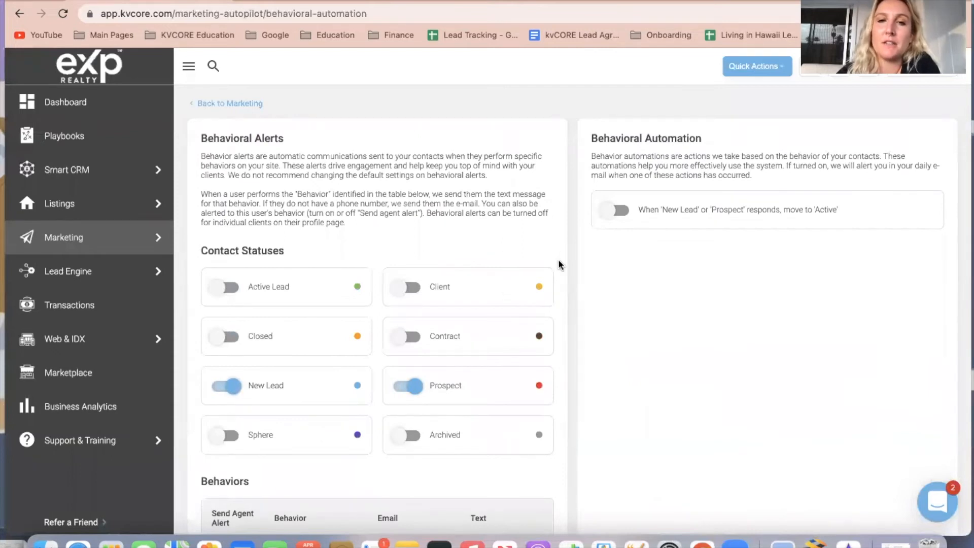
scroll(558, 264, "down", 1)
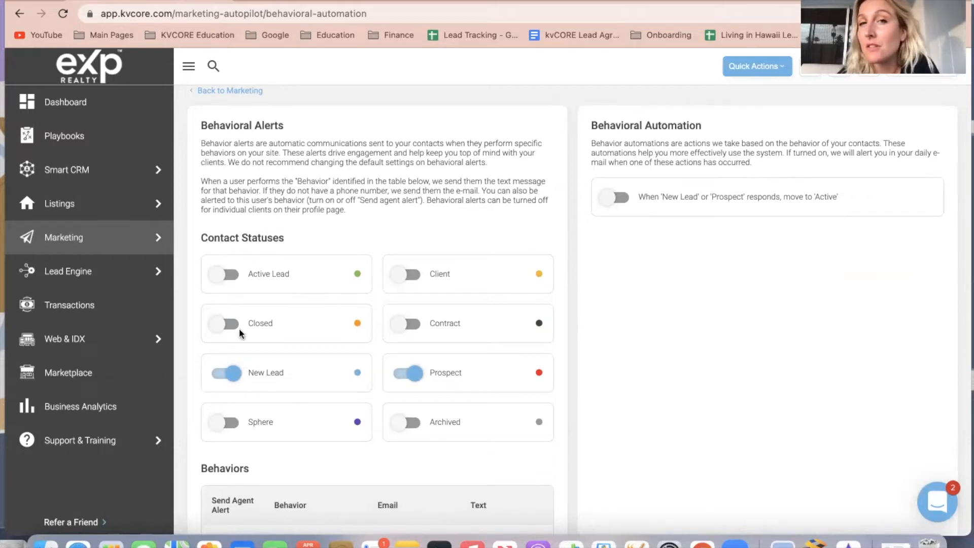
scroll(576, 378, "down", 3)
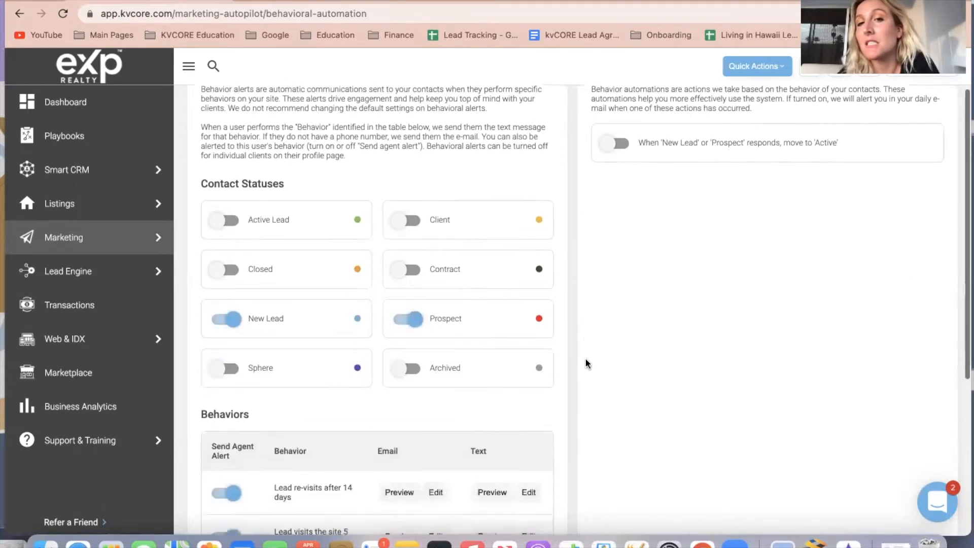
scroll(576, 359, "up", 4)
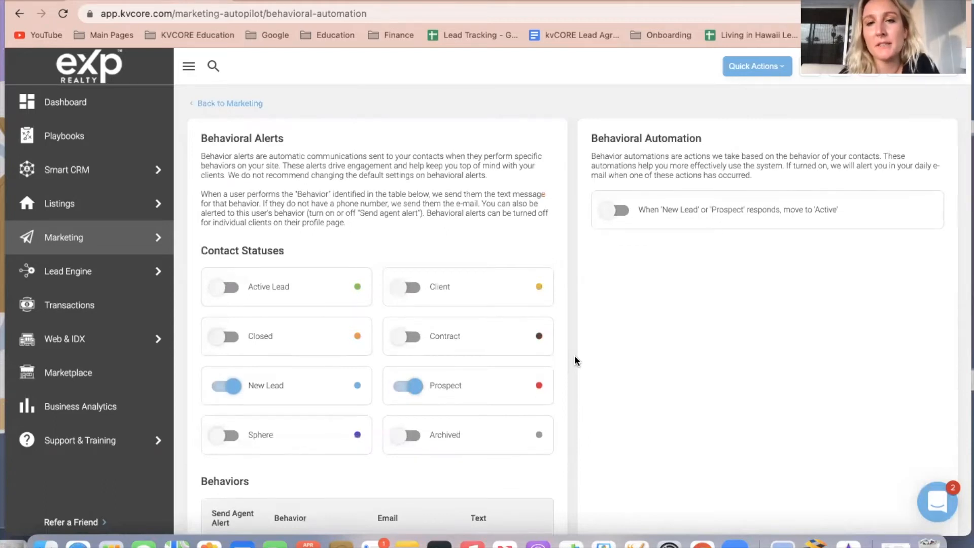
scroll(574, 356, "down", 1)
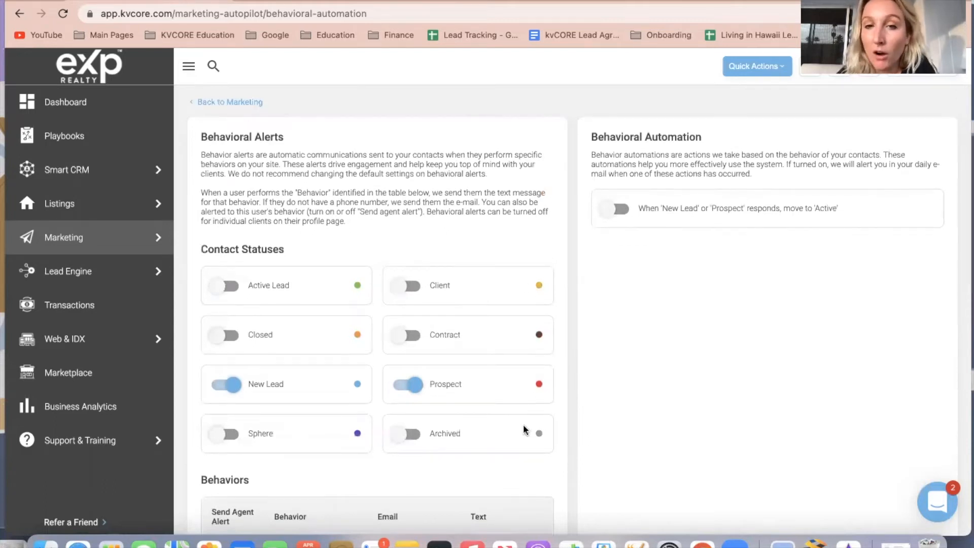
scroll(598, 406, "down", 7)
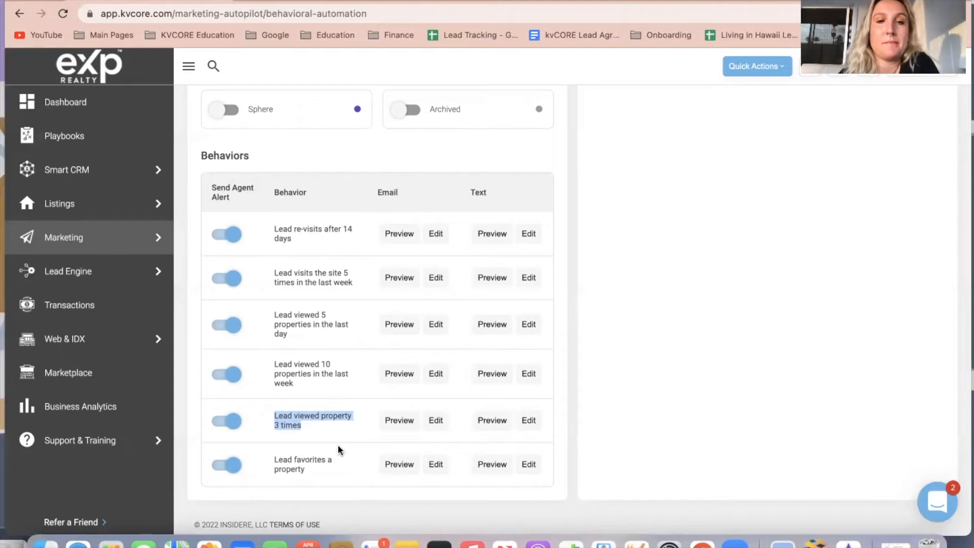
Step: Edit the "Lead re-visits after 14 days" email and load the "It's been awhile" template
scroll(337, 444, "up", 1)
left_click(435, 250)
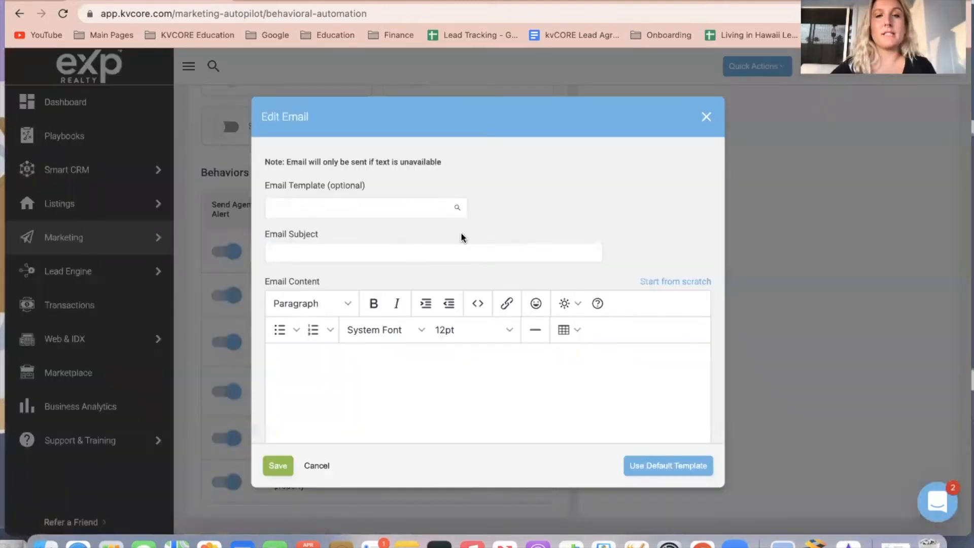
left_click(334, 202)
type("irt'")
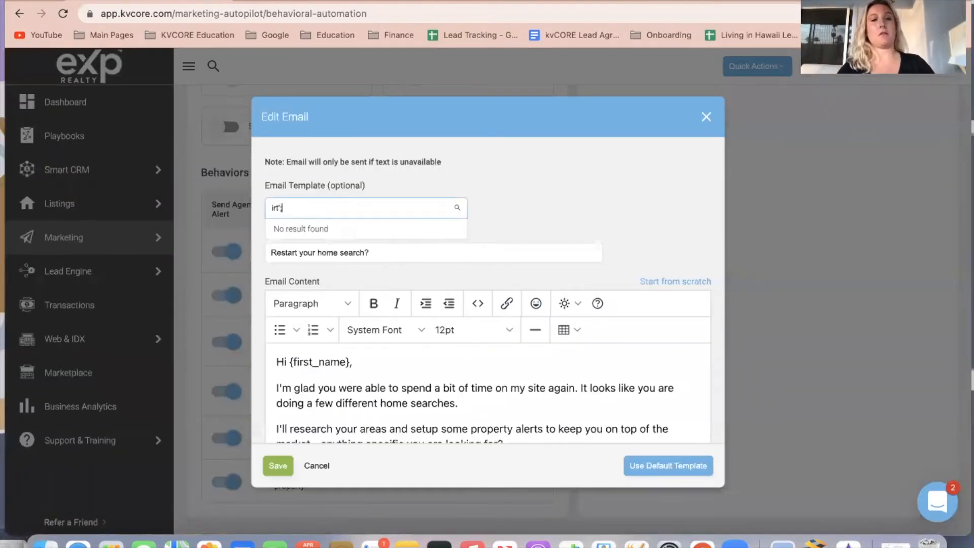
key("BackSpace")
key("BackSpace")
key("BackSpace")
type("t'")
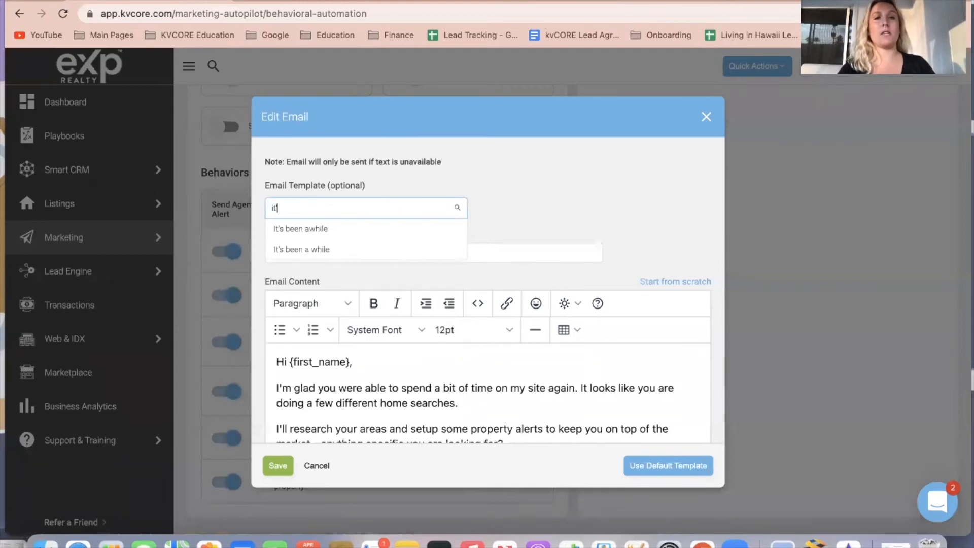
left_click(339, 229)
Step: Delete the email text following "did you find one?"
scroll(373, 347, "down", 2)
left_click_drag(607, 307, 255, 288)
key("BackSpace")
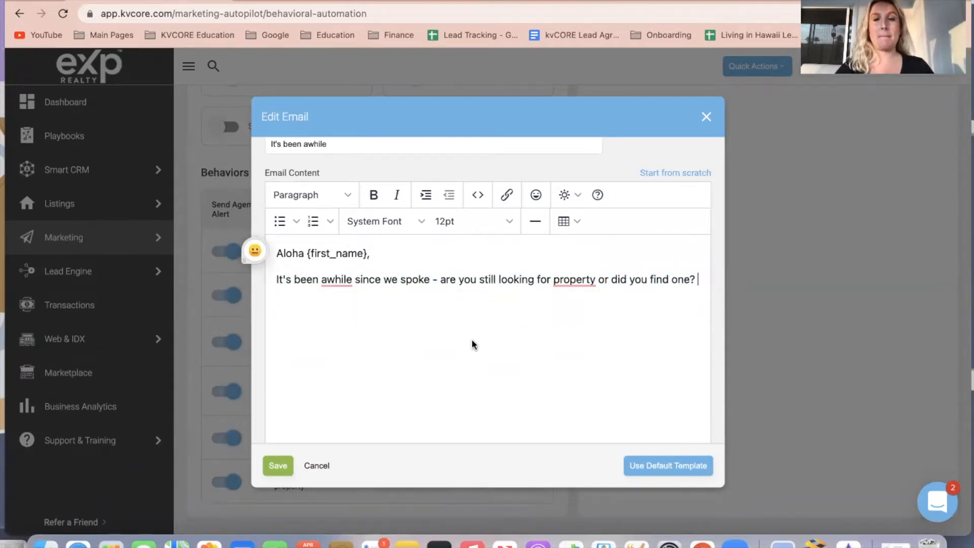
Step: Replace "we spoke" in the email content with "you stopped by" and save the email
scroll(471, 339, "up", 1)
left_click_drag(433, 307, 382, 307)
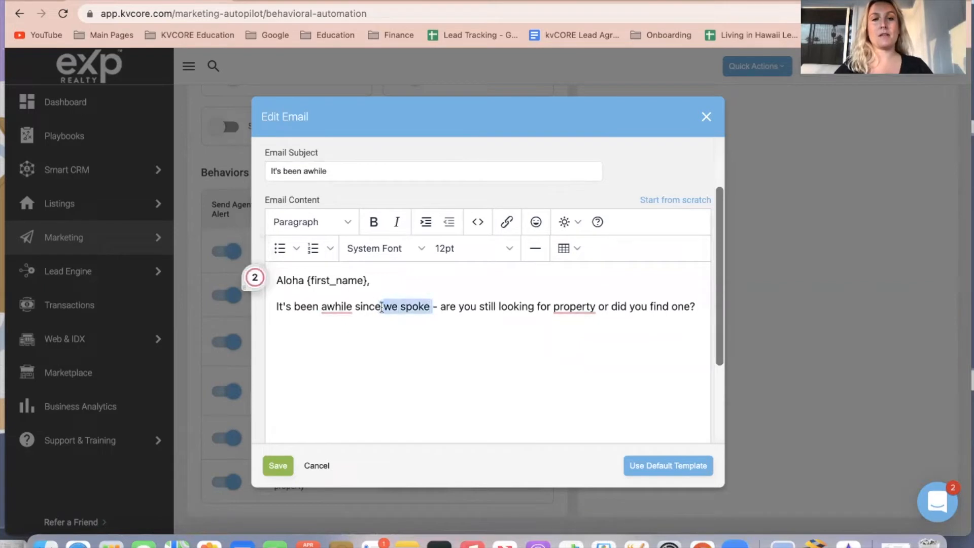
type("you stopped b")
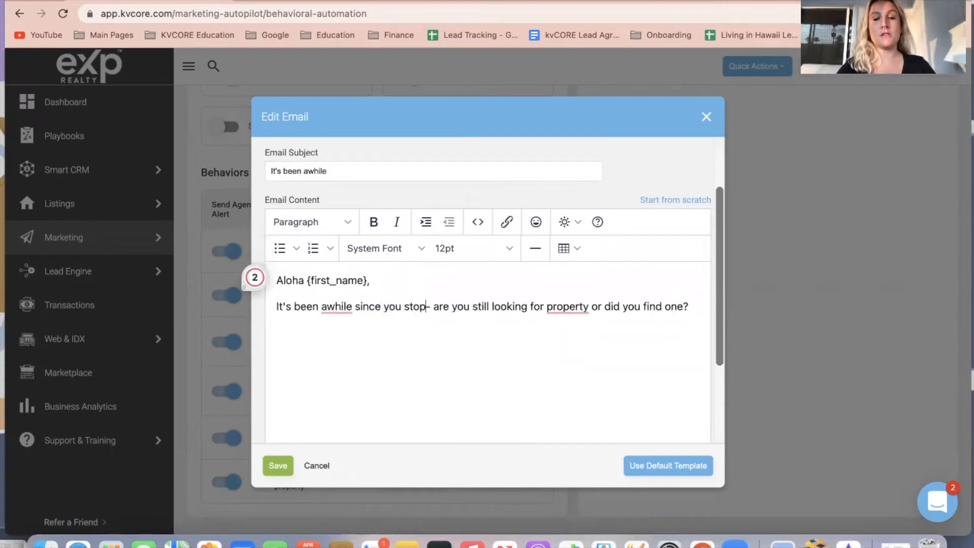
type("y")
left_click(278, 465)
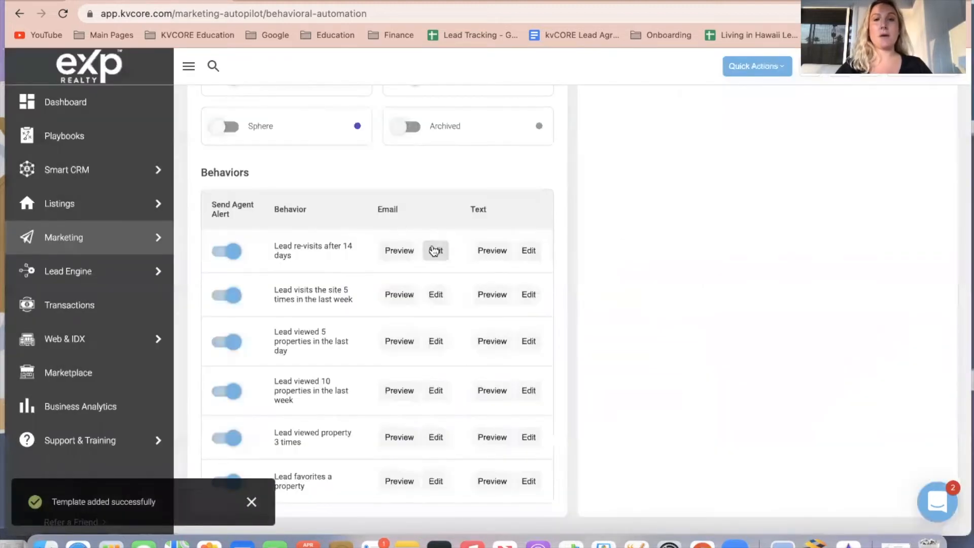
Step: Preview the saved email and the text message for "Lead re-visits after 14 days"
left_click(400, 250)
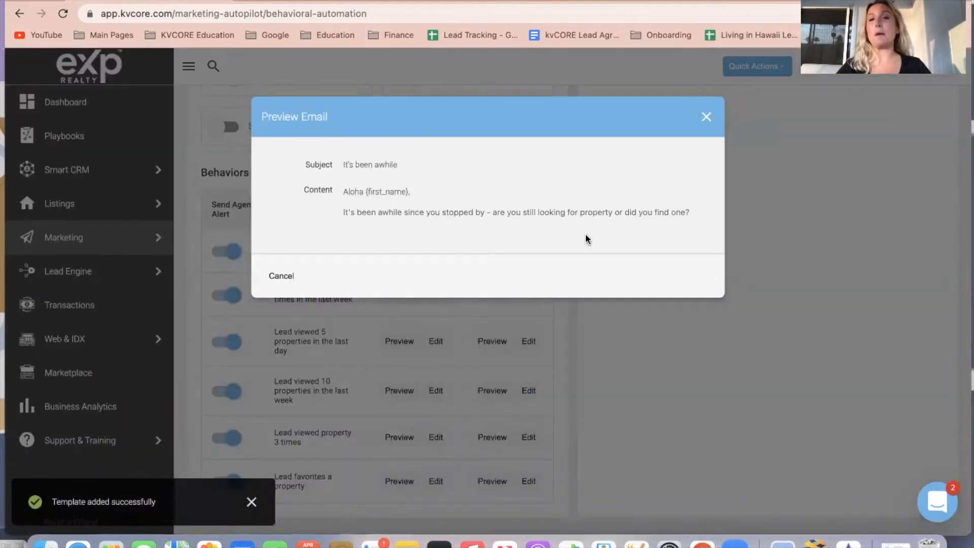
left_click(706, 117)
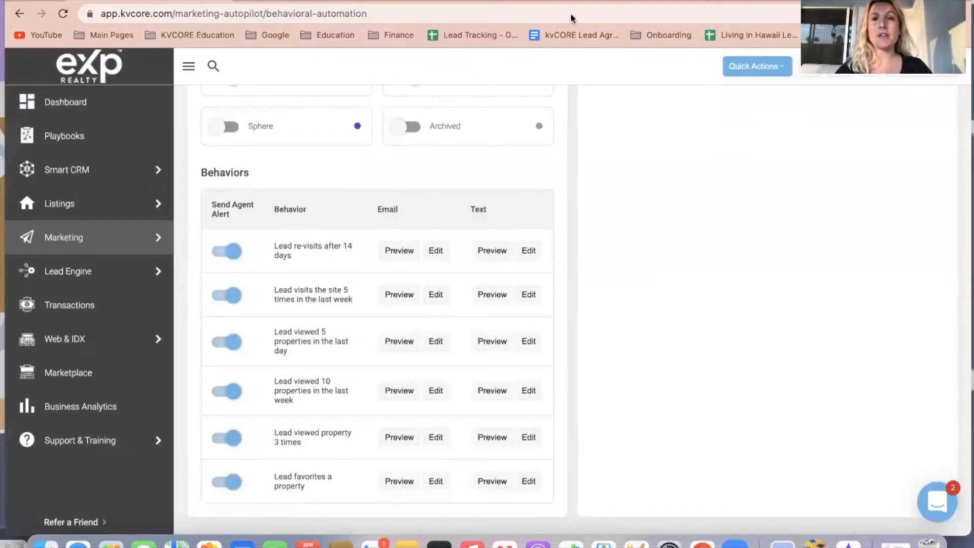
left_click(490, 253)
left_click(708, 117)
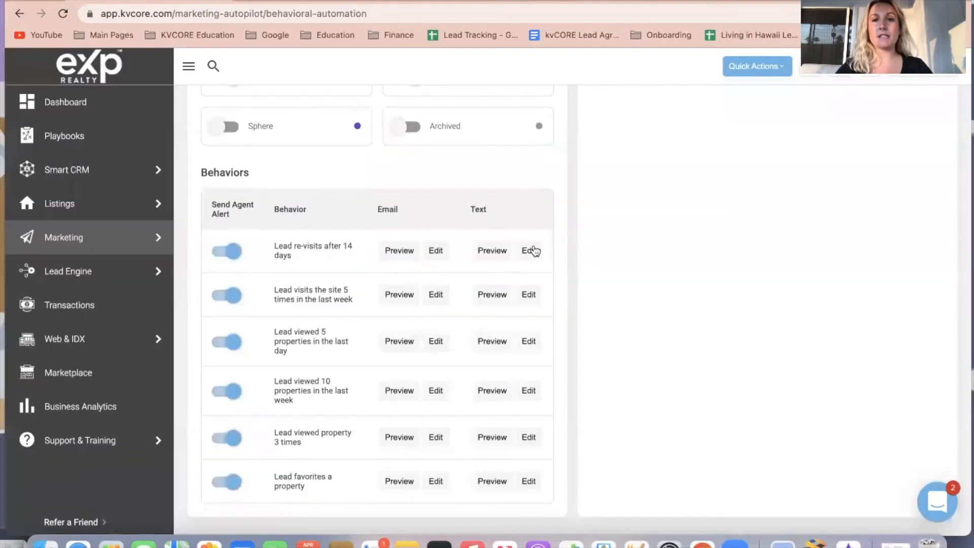
Step: Edit the "Lead re-visits after 14 days" text message: change the greeting to "Aloha {first_name}," and delete everything after it
left_click(528, 250)
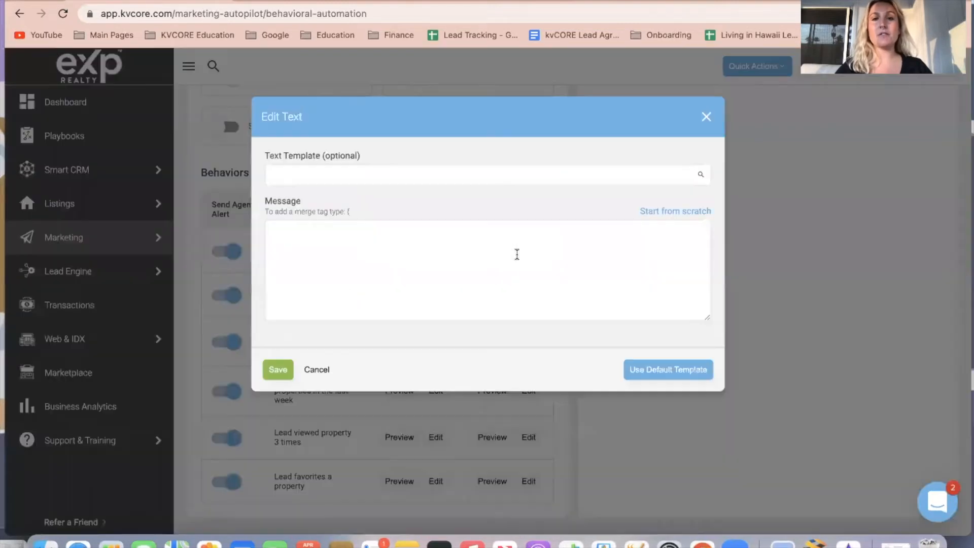
double_click(279, 234)
type("Aloha")
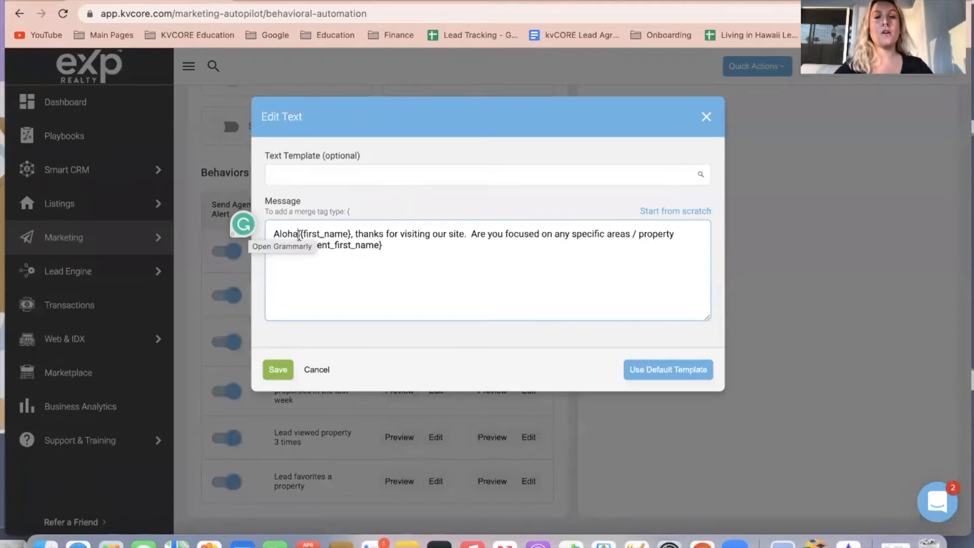
left_click_drag(464, 234, 355, 234)
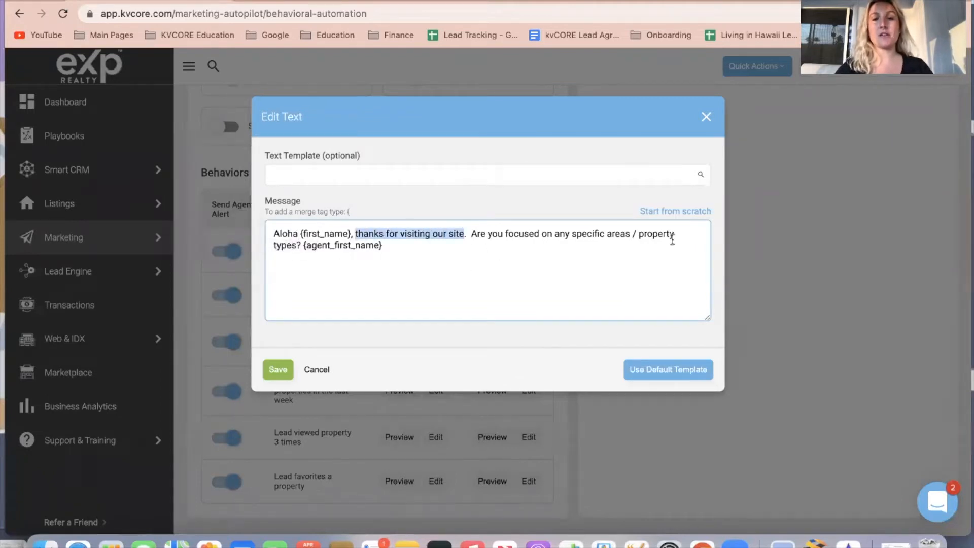
left_click_drag(427, 234, 355, 234)
key("BackSpace")
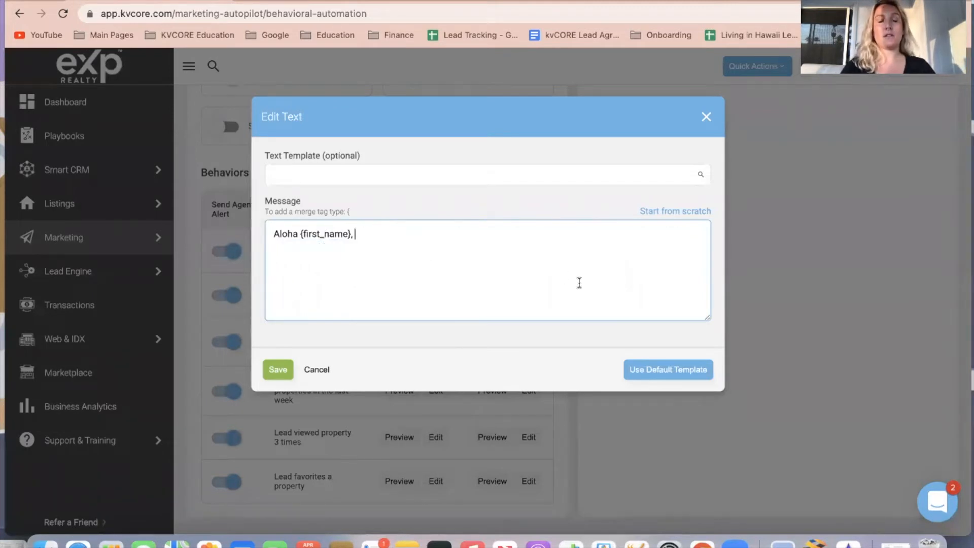
Step: Continue the text message after the greeting with "it's been awhile since you"
type("it's been away")
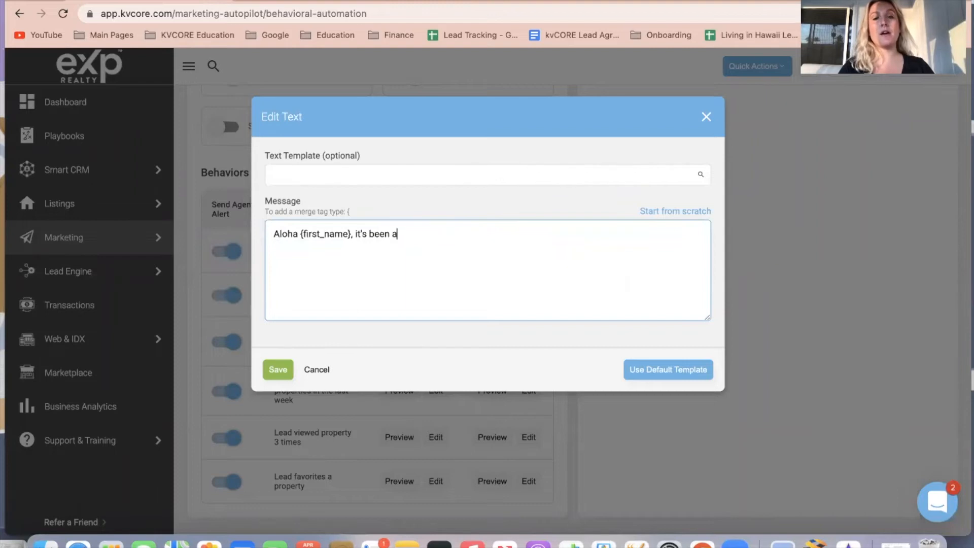
key("BackSpace")
key("BackSpace")
key("BackSpace")
type("ile sin")
key("BackSpace")
key("BackSpace")
key("BackSpace")
key("BackSpace")
key("BackSpace")
key("BackSpace")
type("hile since you ")
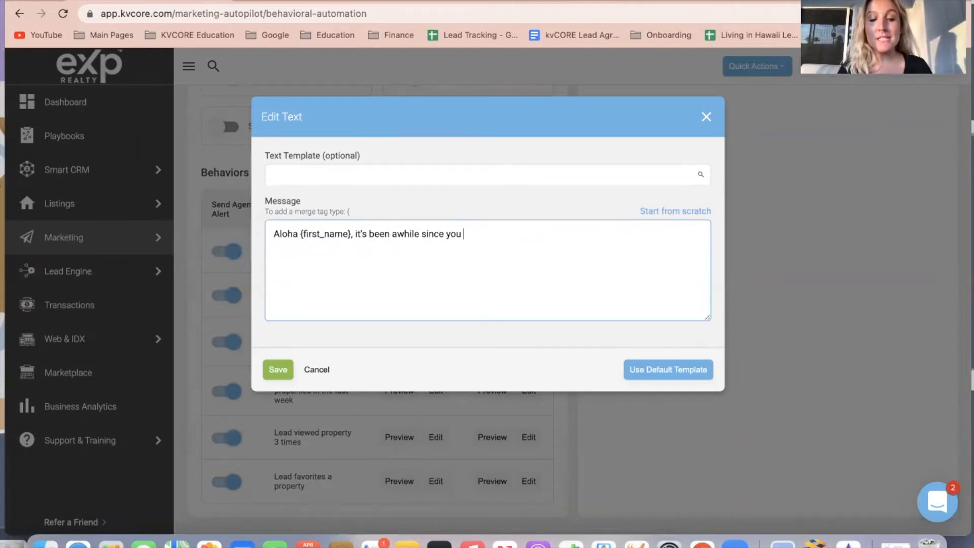
Step: Extend the sentence in the text message with "stop ped by my site"
type(" stop")
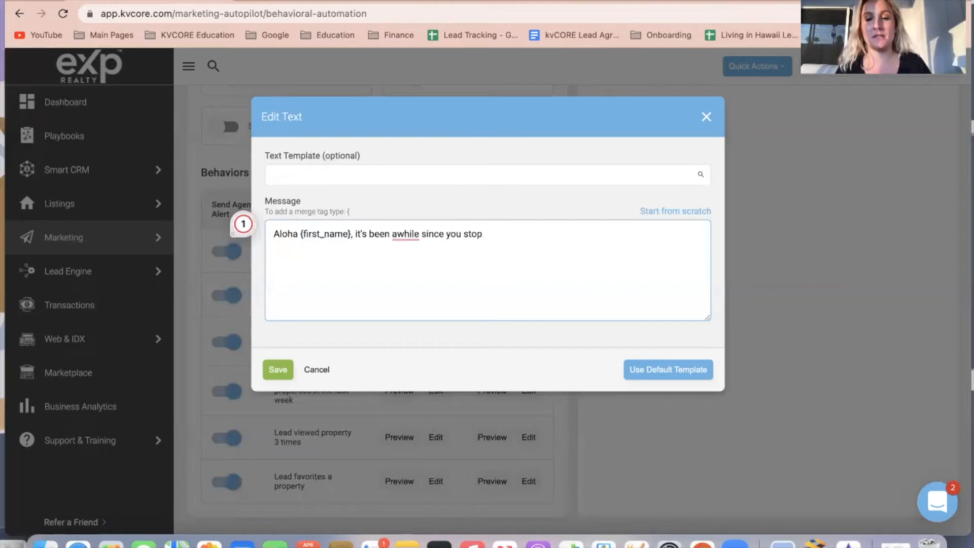
type("ping")
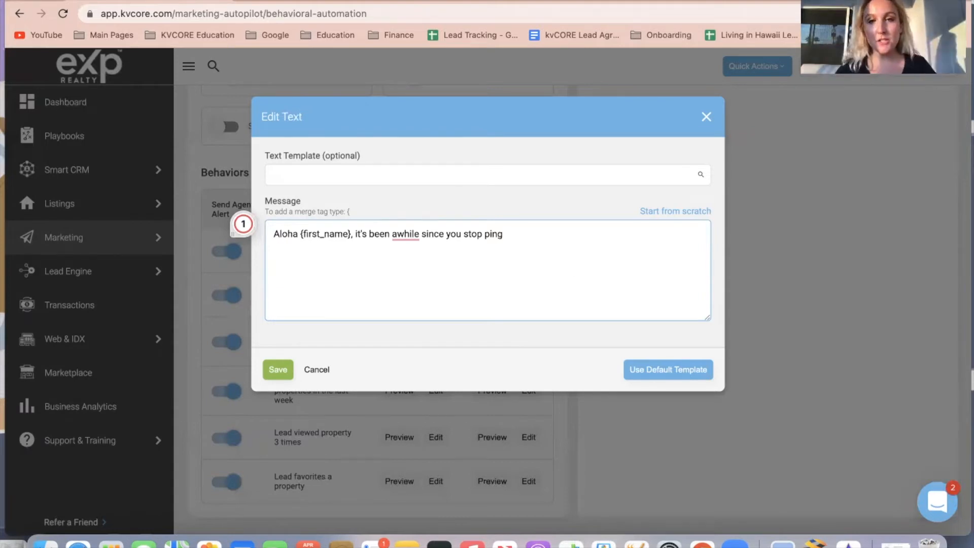
left_click(483, 234)
key("BackSpace")
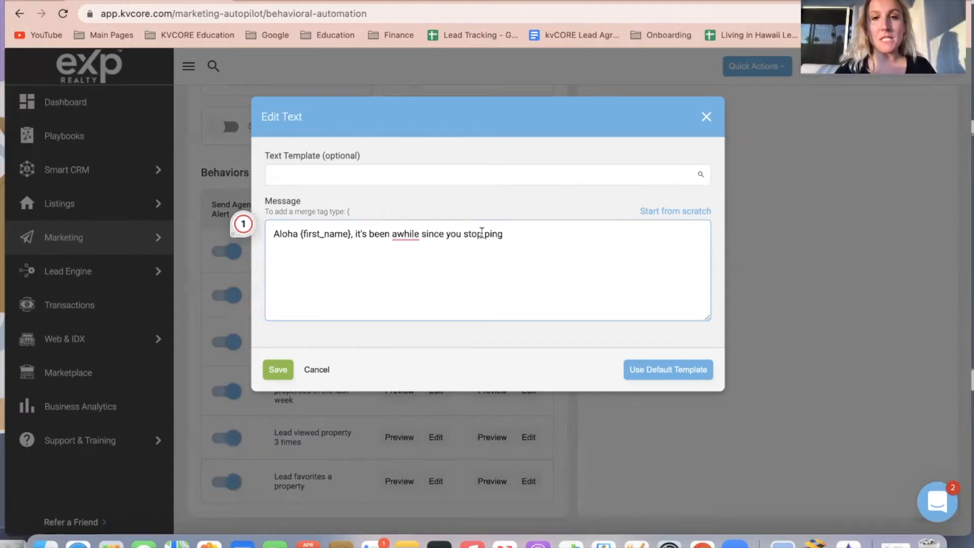
left_click(589, 305)
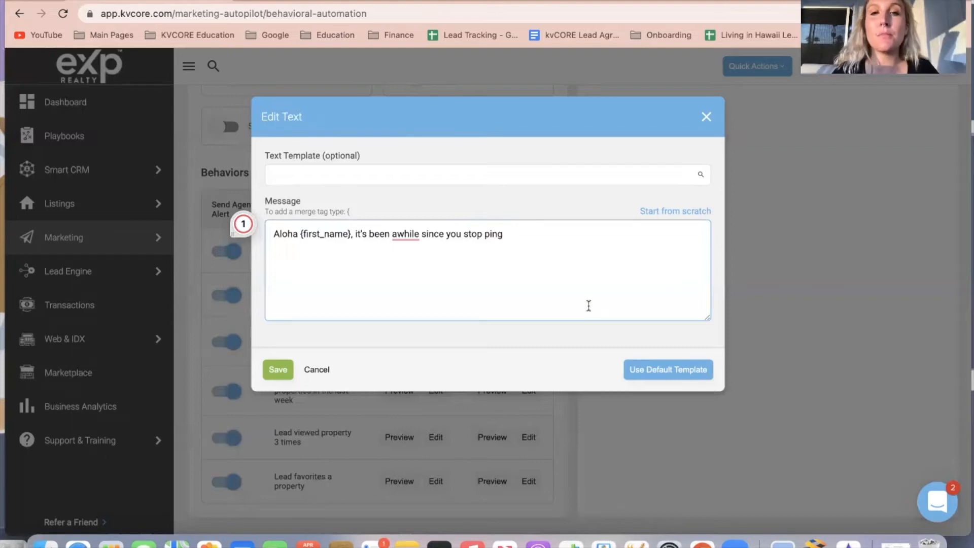
type("by")
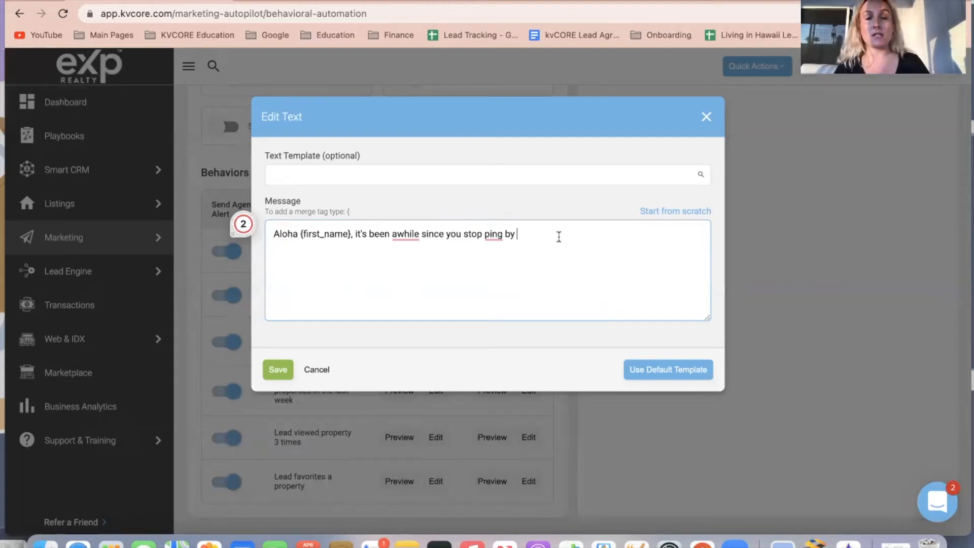
key("BackSpace")
key("BackSpace")
key("BackSpace")
key("BackSpace")
key("BackSpace")
key("BackSpace")
type("ed by my site ")
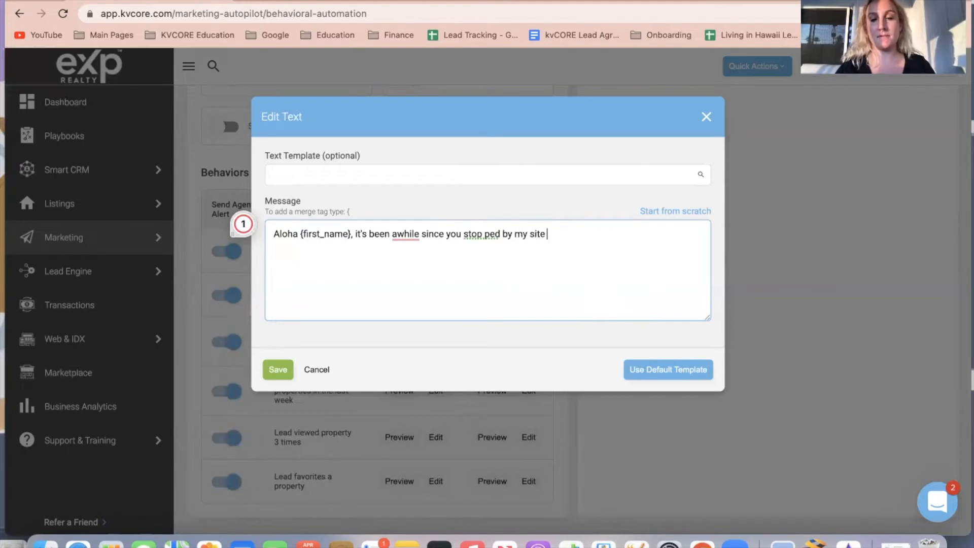
Step: Finish the text message with "- did you find a property or are you still searching?" and save it
type("- RE")
key("BackSpace")
key("BackSpace")
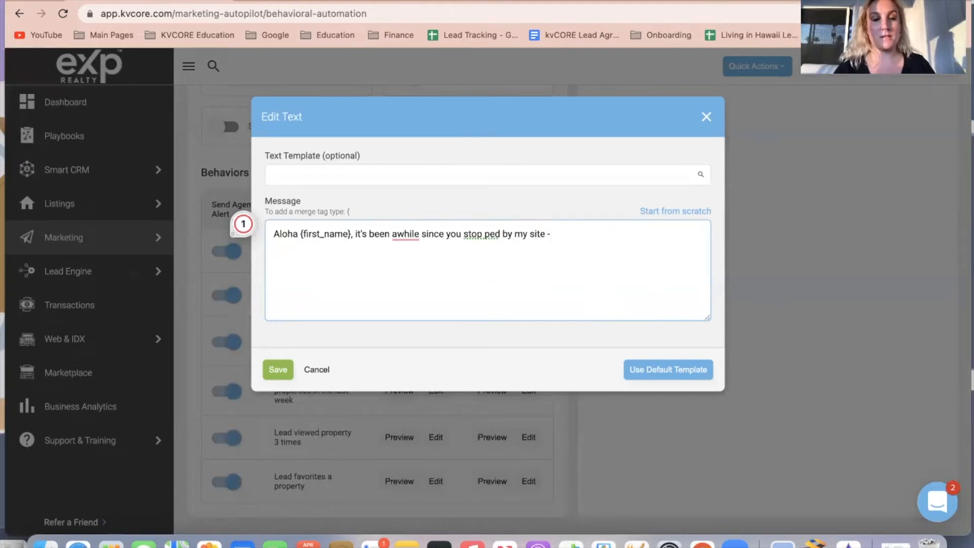
type("did you find ")
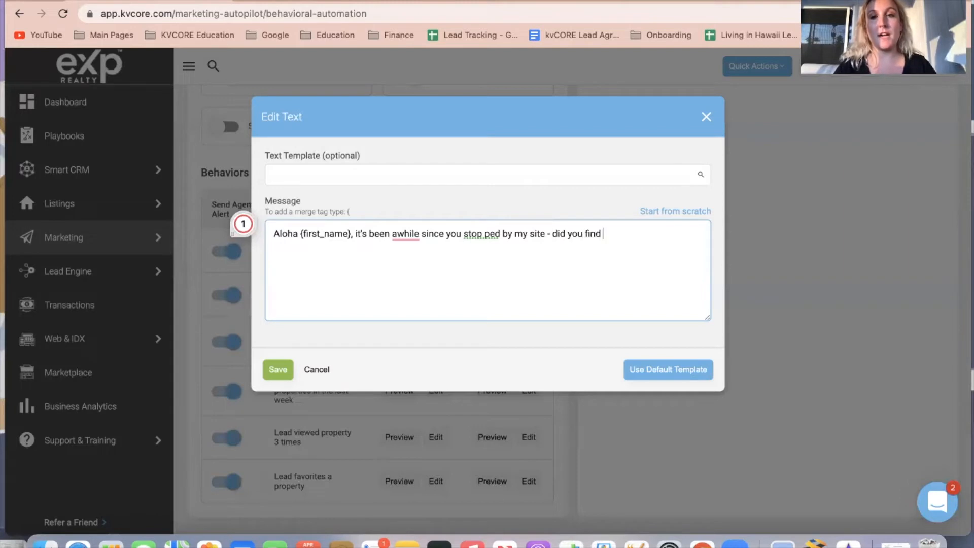
type("a property or ar")
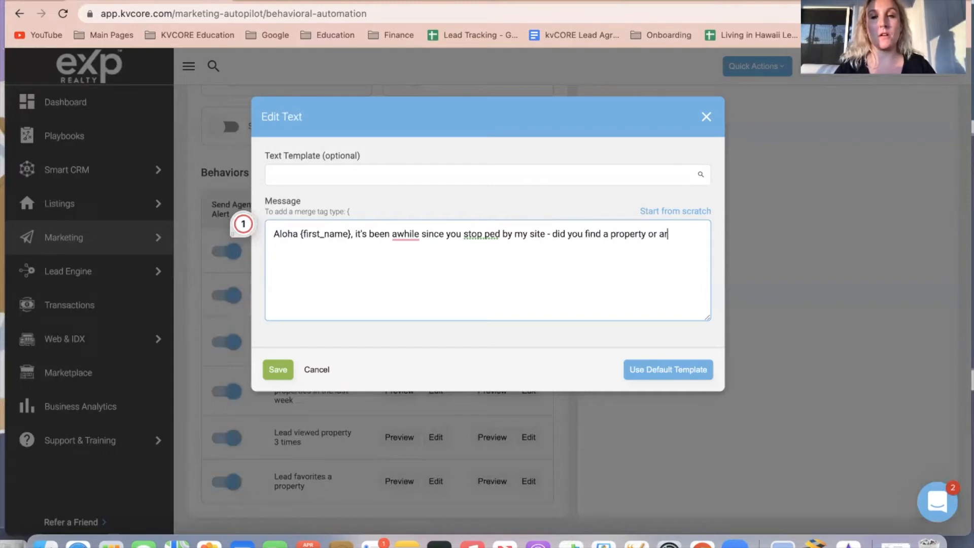
type("e you still searching")
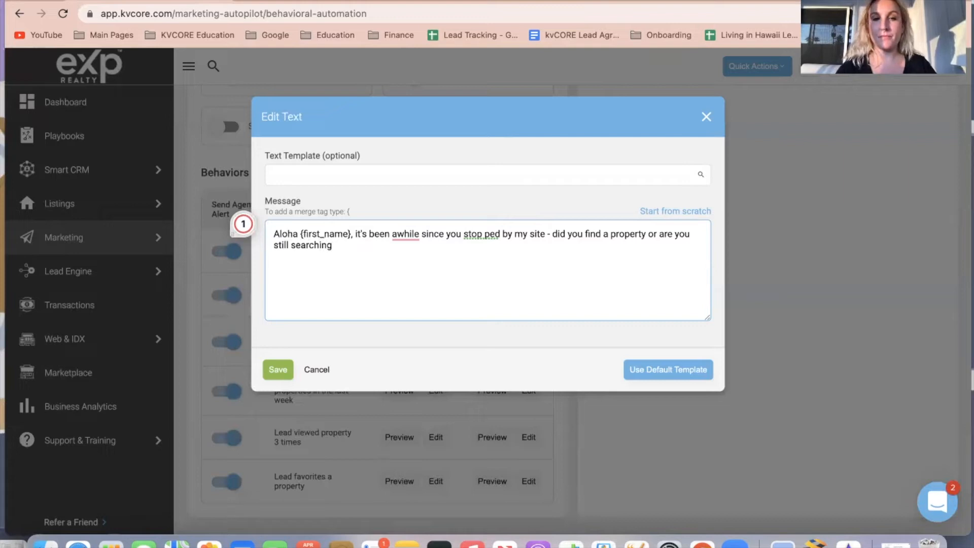
key("BackSpace")
type("?")
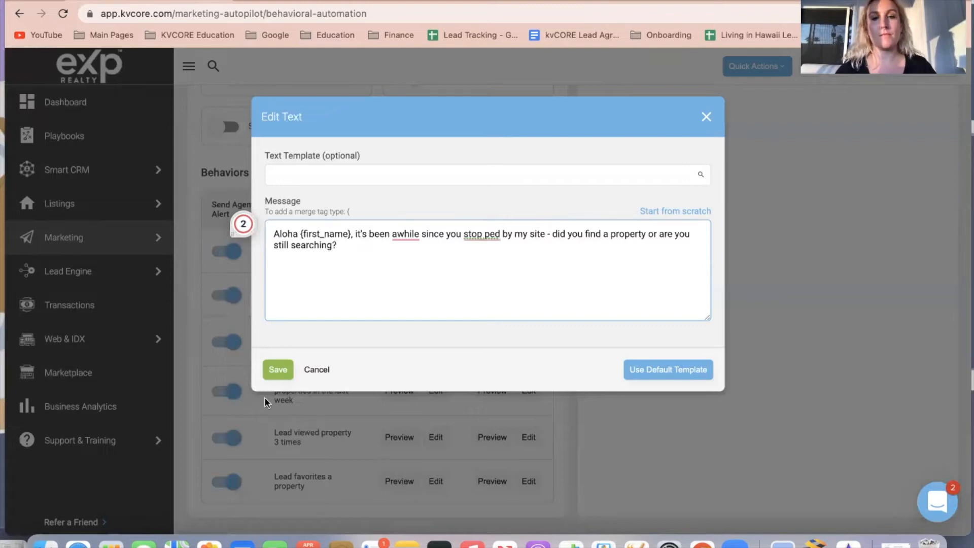
left_click(277, 370)
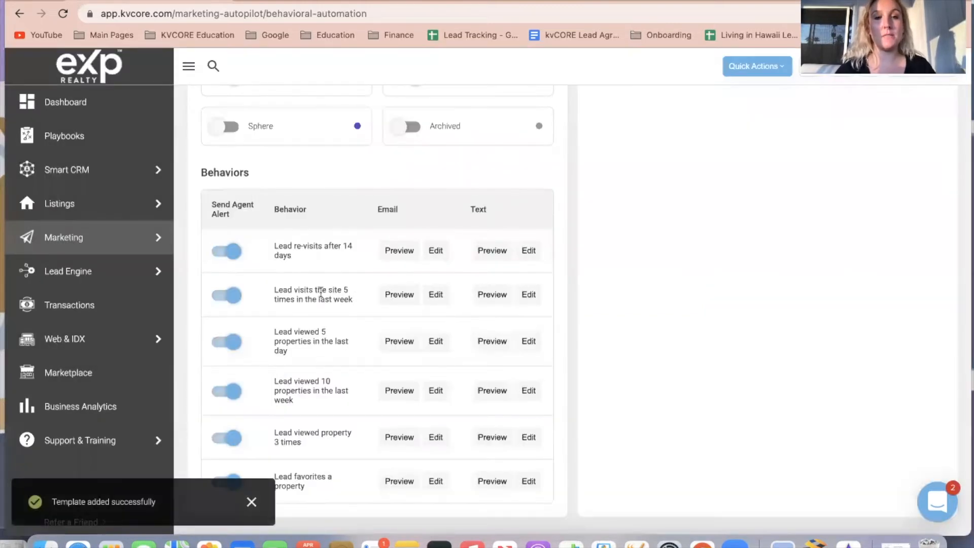
Step: Preview the saved text message and the email for "Lead re-visits after 14 days"
scroll(306, 298, "down", 1)
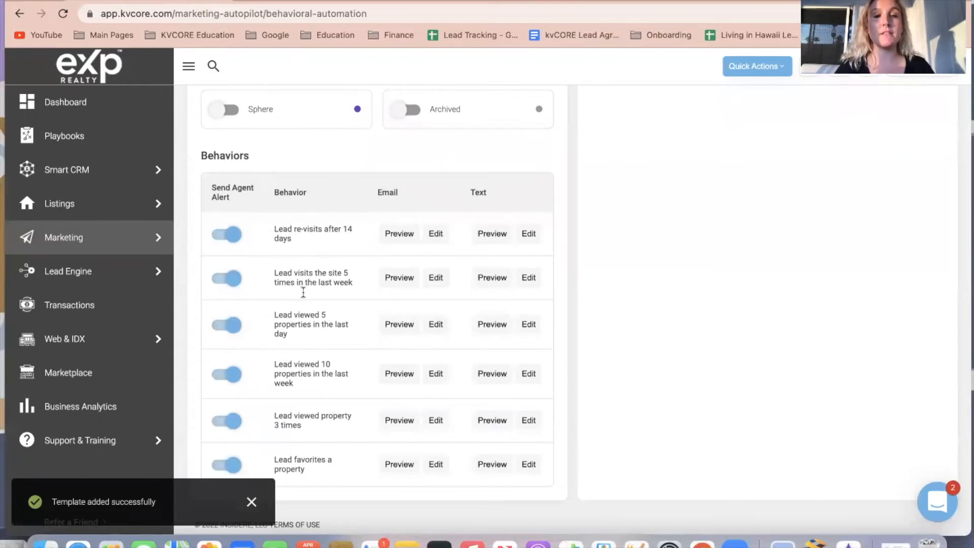
left_click(490, 235)
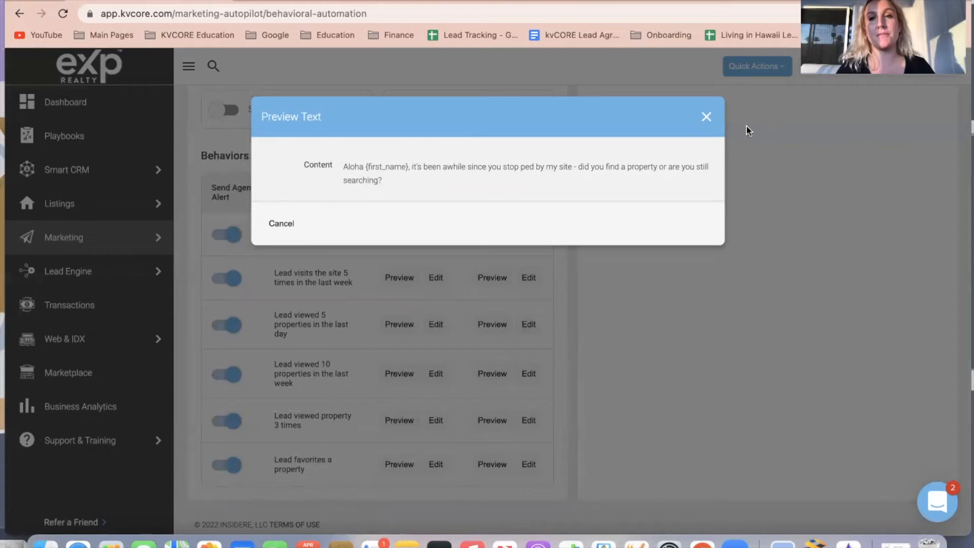
left_click(706, 117)
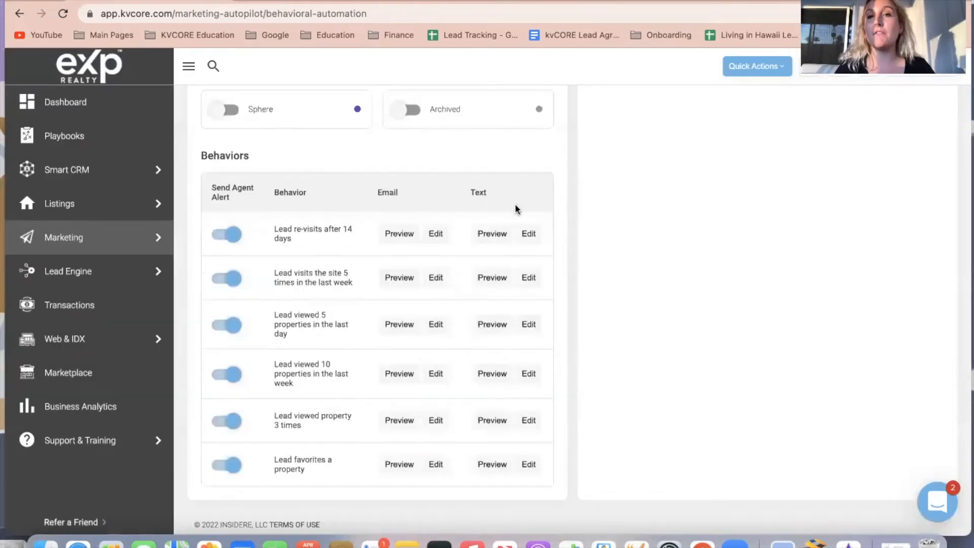
left_click(400, 234)
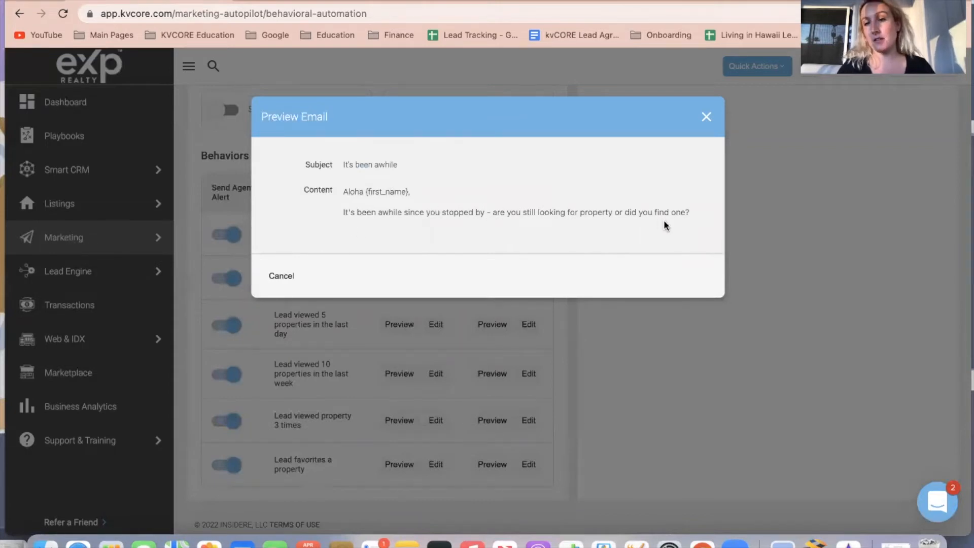
left_click(707, 117)
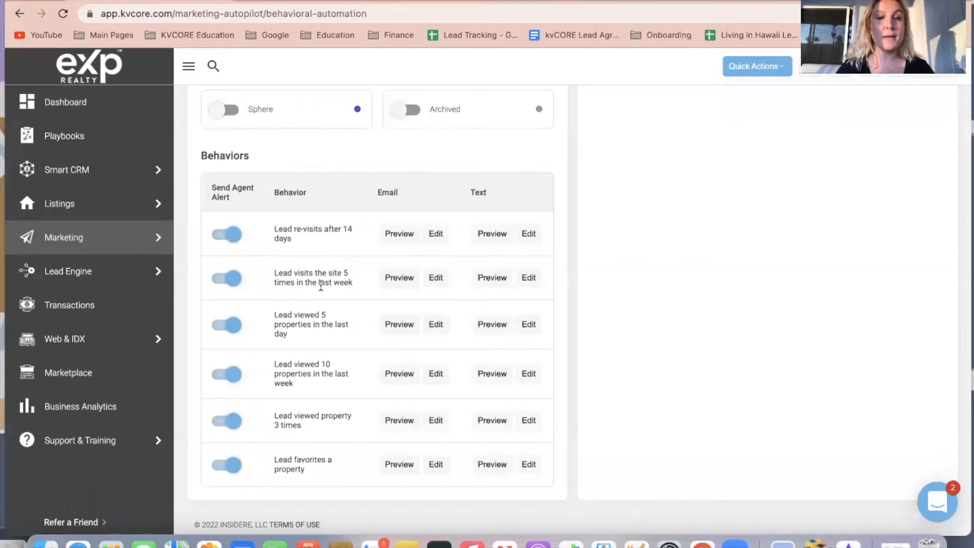
Step: Edit the "Lead visits the site 5 times in the last week" email and replace its subject with "Virtual Showings?"
left_click(436, 279)
scroll(451, 431, "down", 2)
scroll(448, 419, "down", 2)
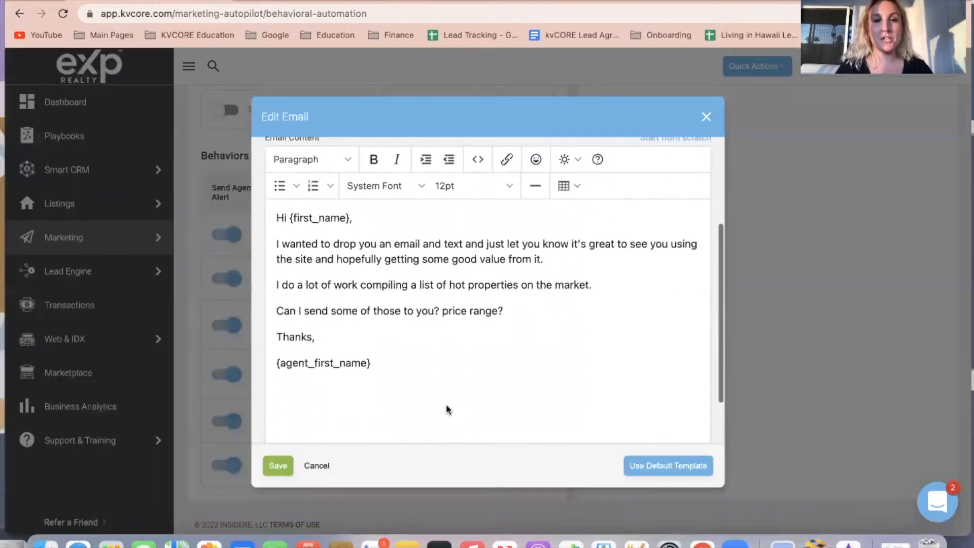
scroll(450, 380, "up", 2)
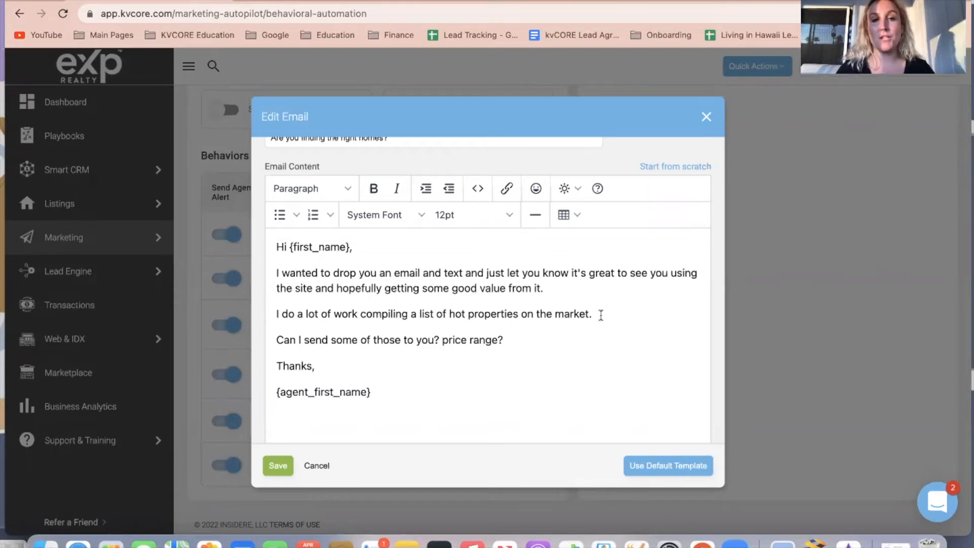
scroll(310, 361, "up", 1)
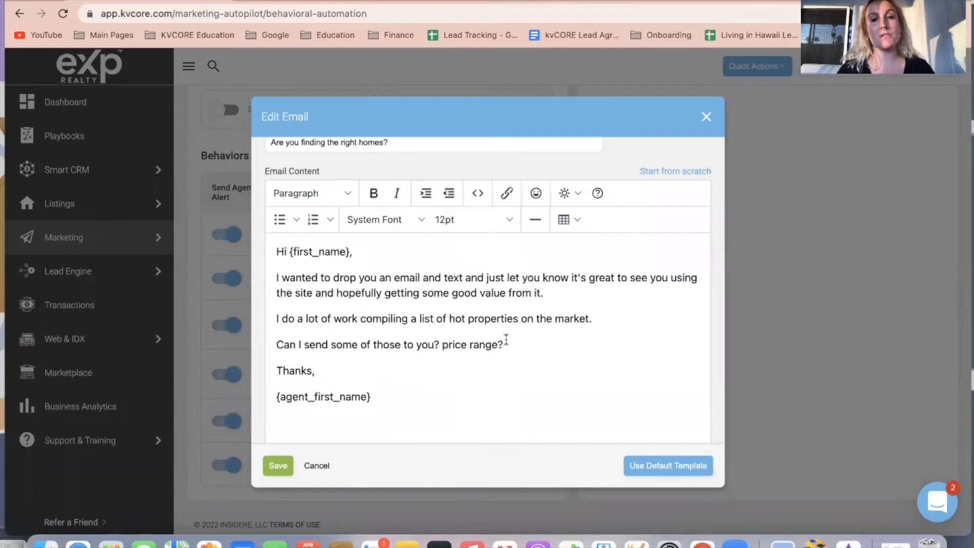
scroll(502, 325, "up", 3)
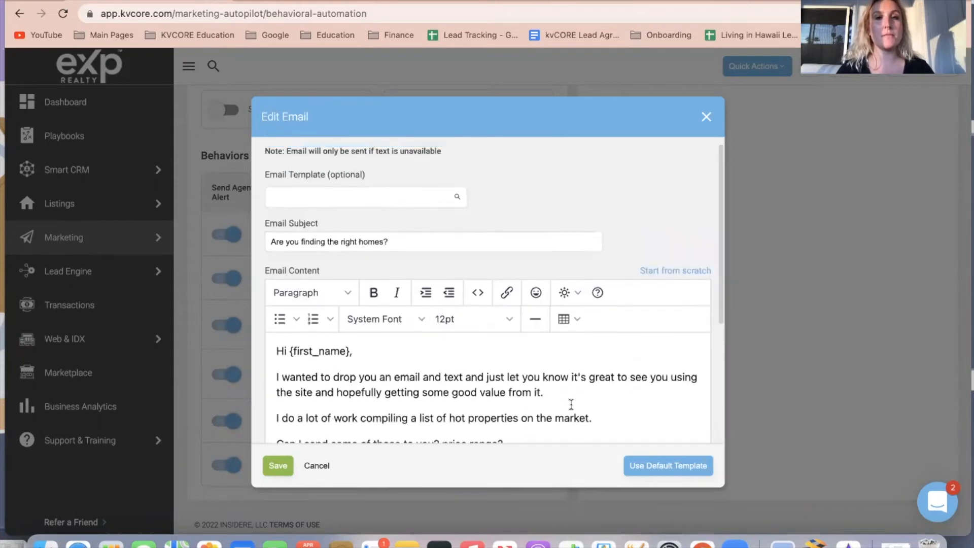
scroll(572, 410, "down", 5)
scroll(413, 298, "up", 5)
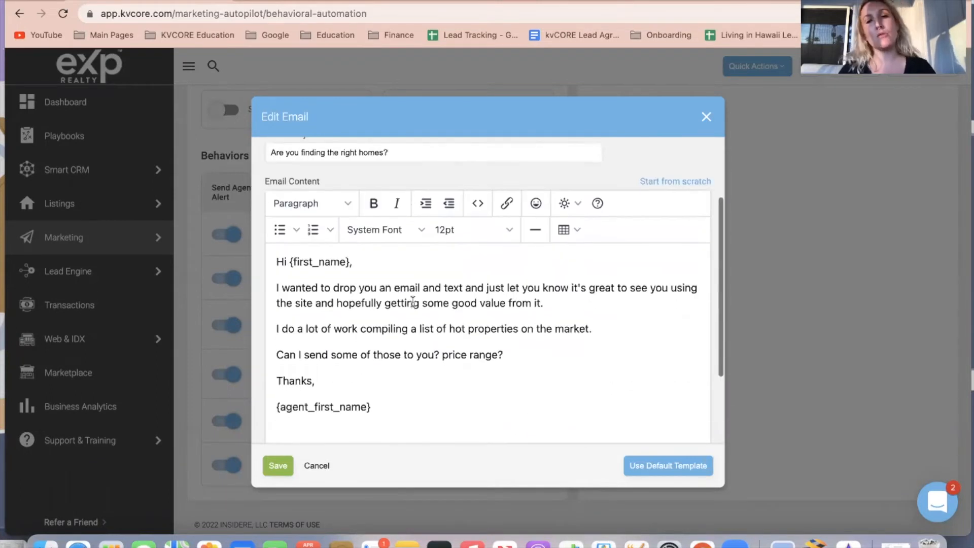
left_click_drag(407, 228, 261, 223)
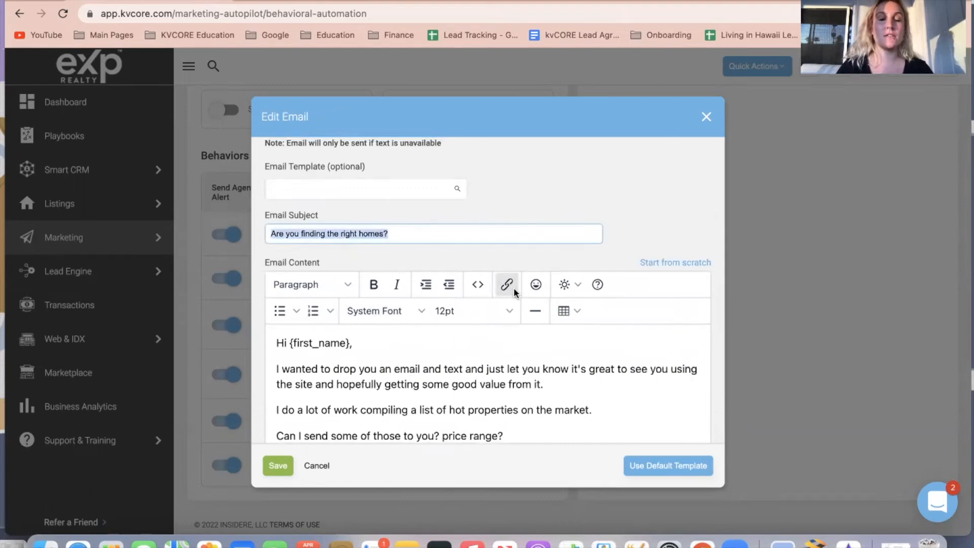
key("BackSpace")
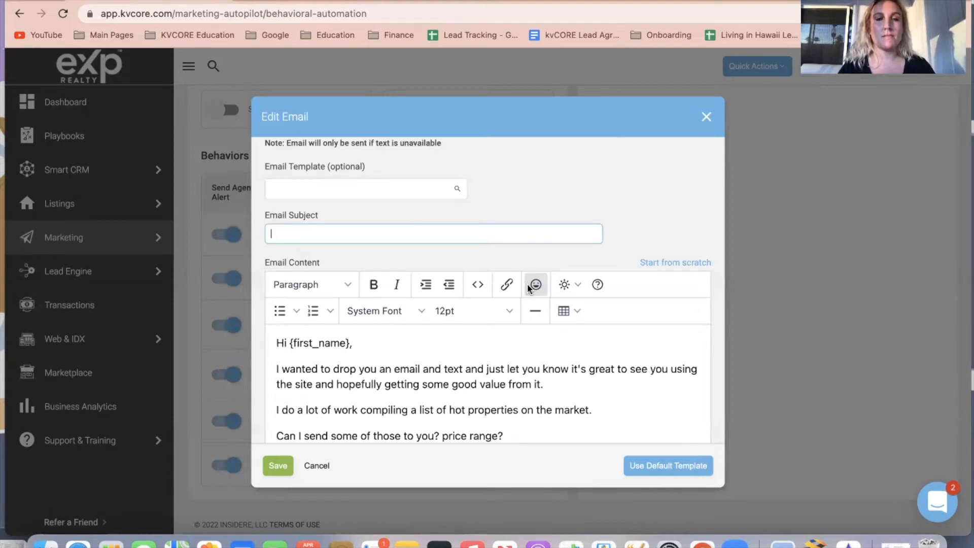
type("Virtual ")
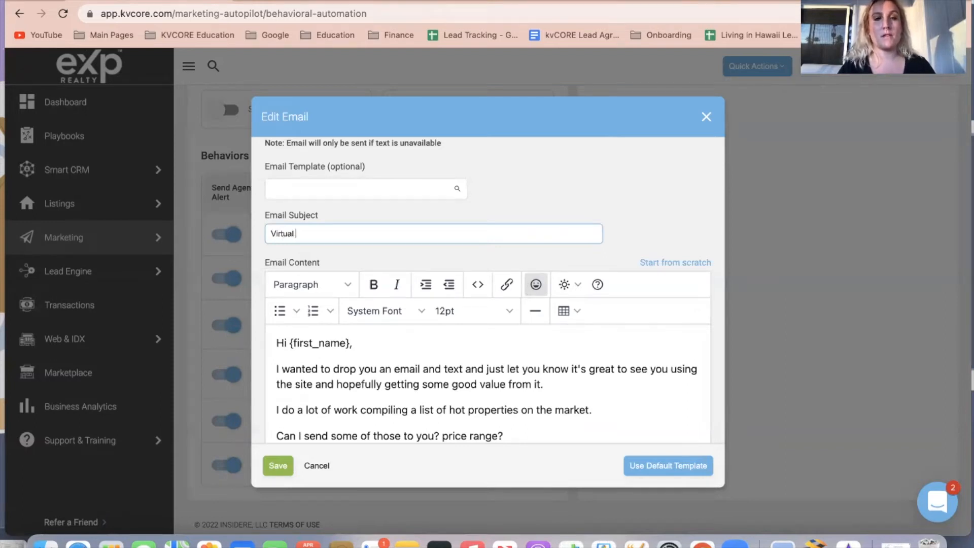
type("Showings?")
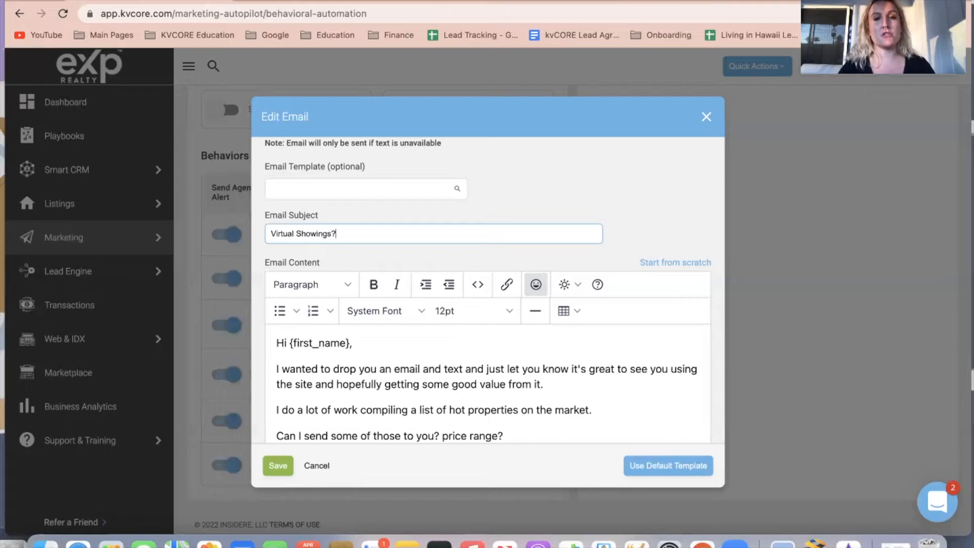
Step: Change the greeting in the email content from "Hi" to "Aloha" before the first-name merge tag
scroll(309, 402, "down", 1)
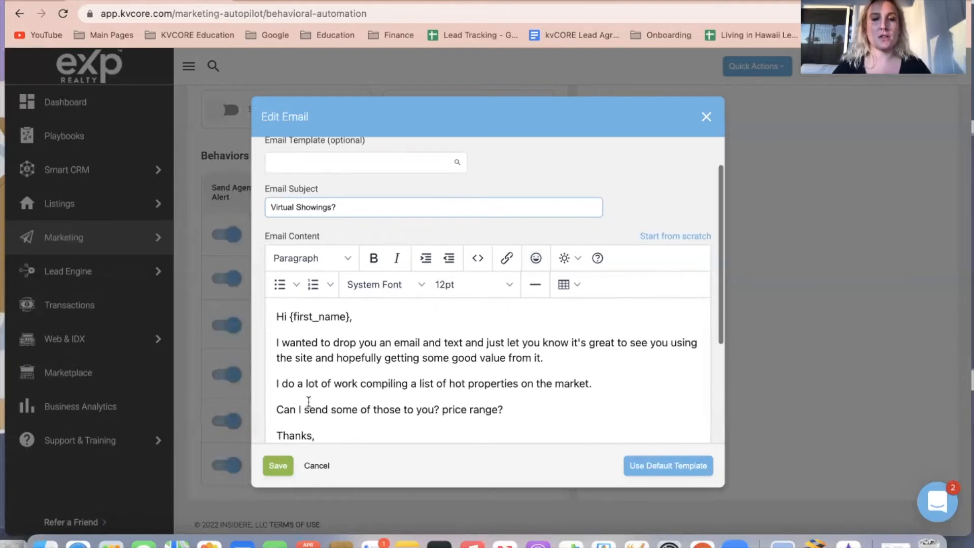
left_click_drag(292, 317, 252, 311)
type("Aloha")
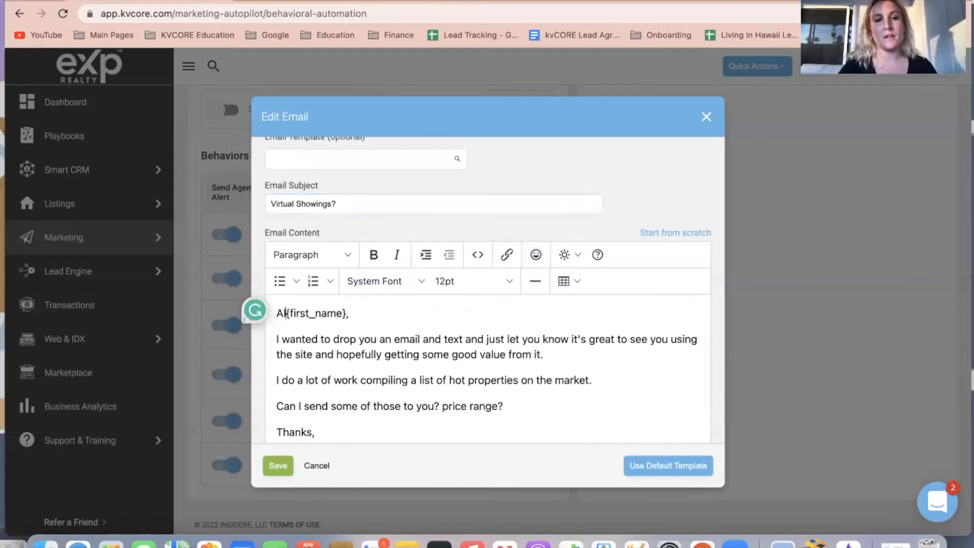
scroll(325, 358, "down", 3)
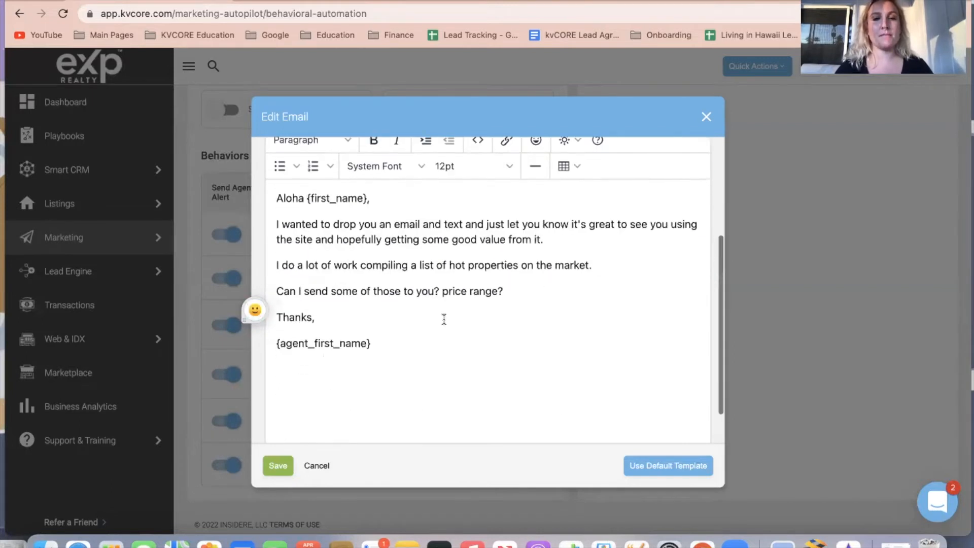
Step: Replace the email body and sign-off below the greeting with "How's the home search going?"
left_click_drag(373, 373, 269, 254)
type("Ho")
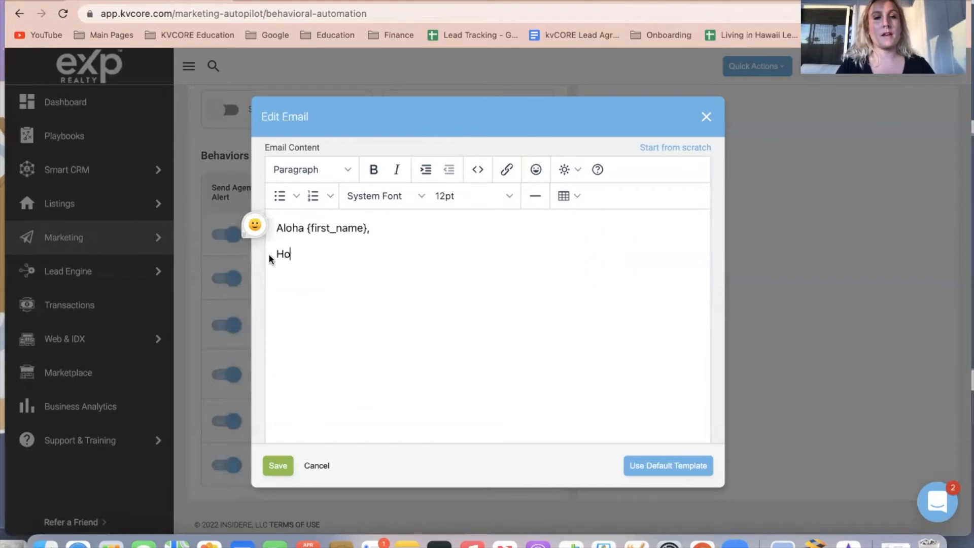
type("w's the reach")
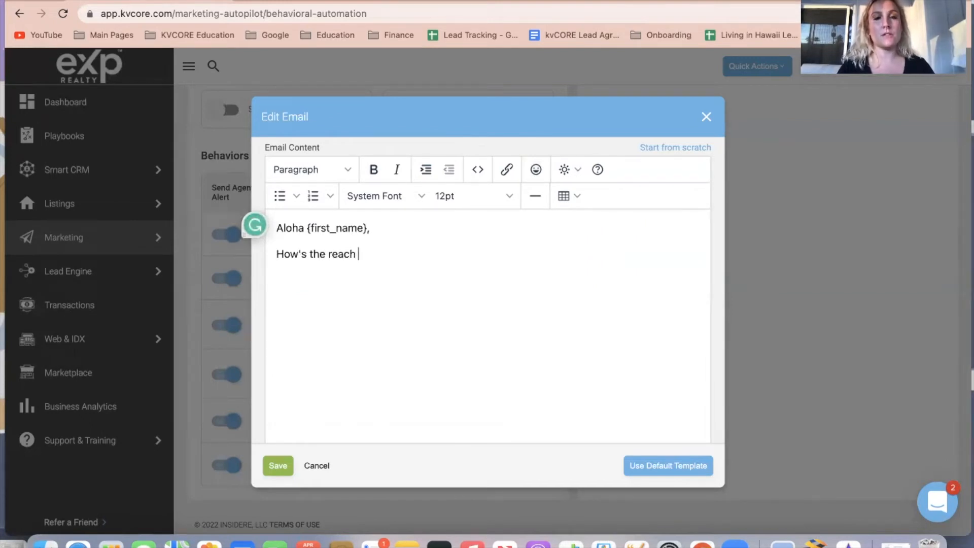
key("BackSpace")
key("BackSpace")
key("BackSpace")
key("BackSpace")
key("BackSpace")
key("BackSpace")
type("home s")
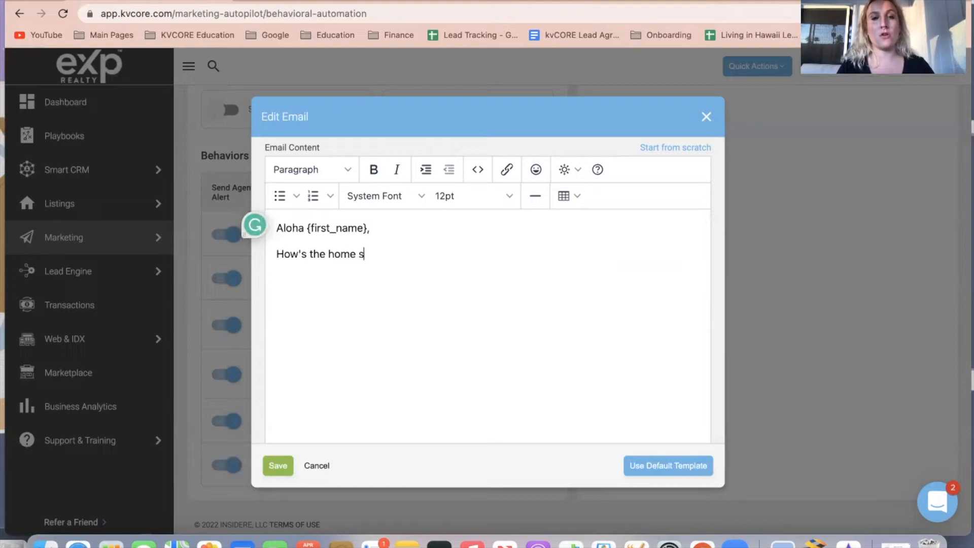
type("earch going?")
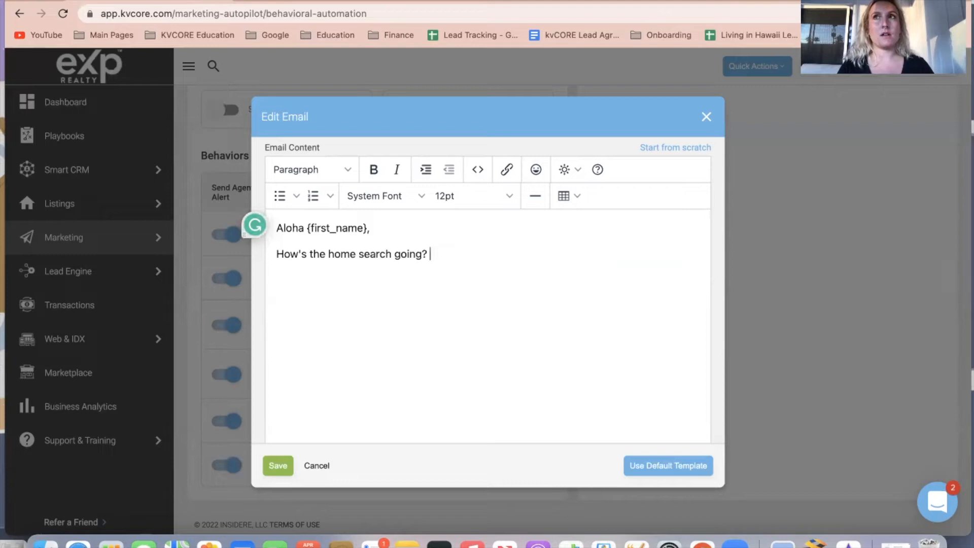
Step: Add "My team has agents island wide that can assist with virtual or in person showings, let me know?" after the home search question
type(" I")
key("BackSpace")
key("BackSpace")
key("BackSpace")
key("BackSpace")
type("My team h")
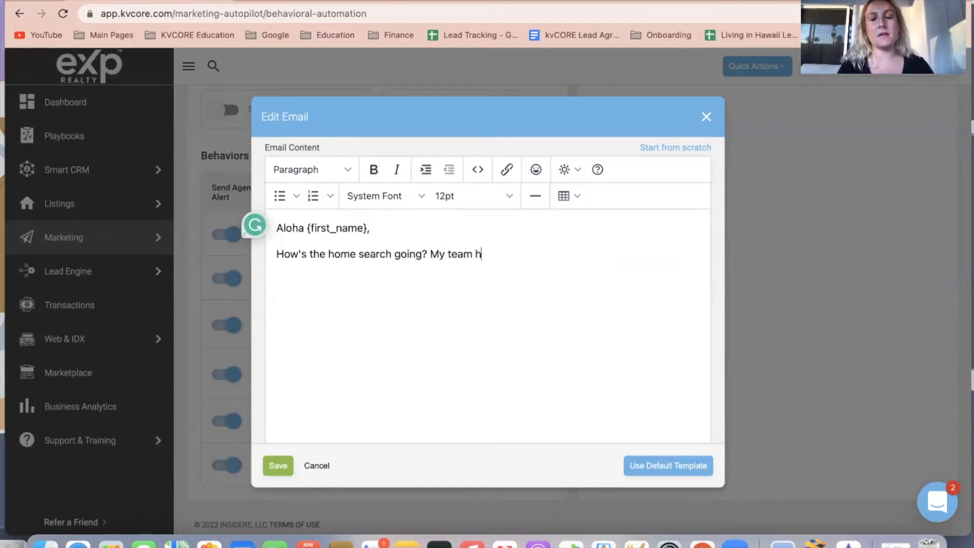
type("as agents is")
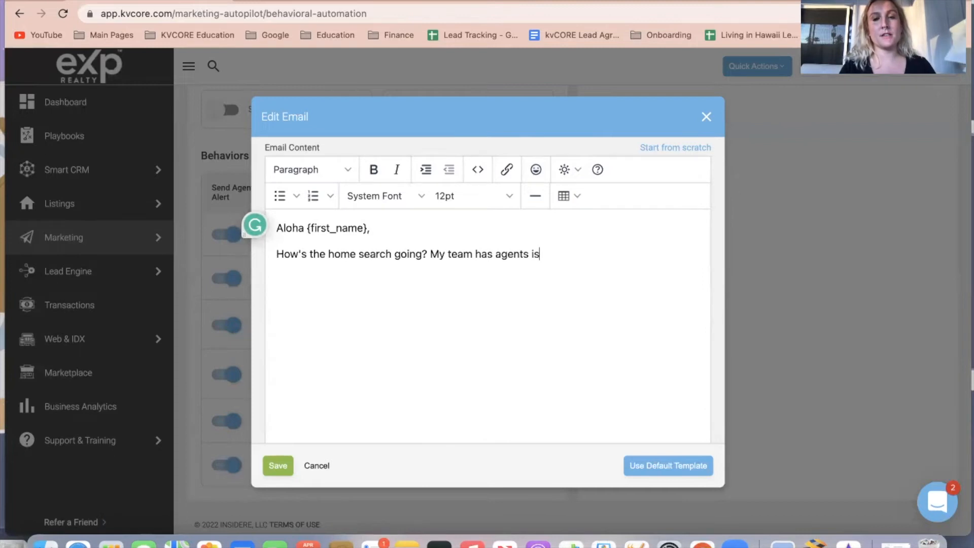
type("land wide that ca")
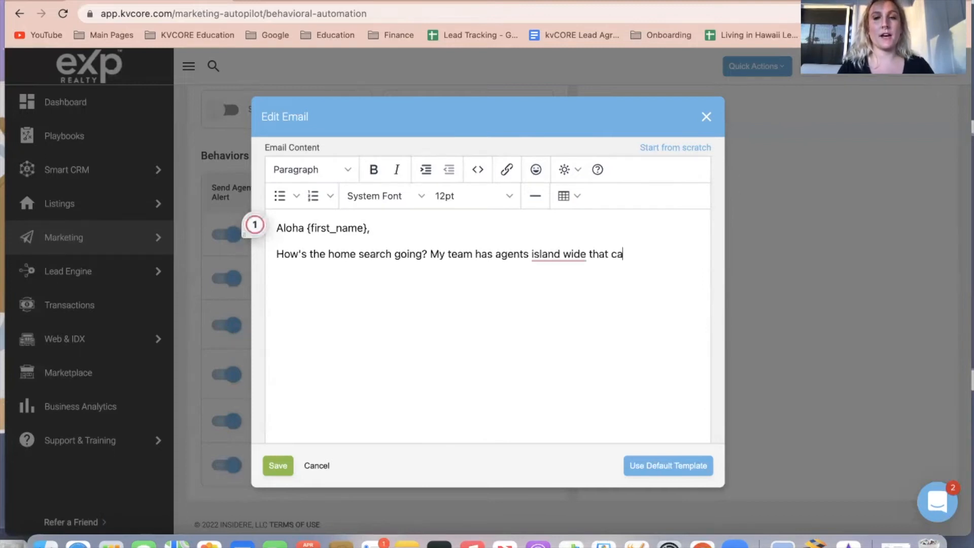
type("n assist with ")
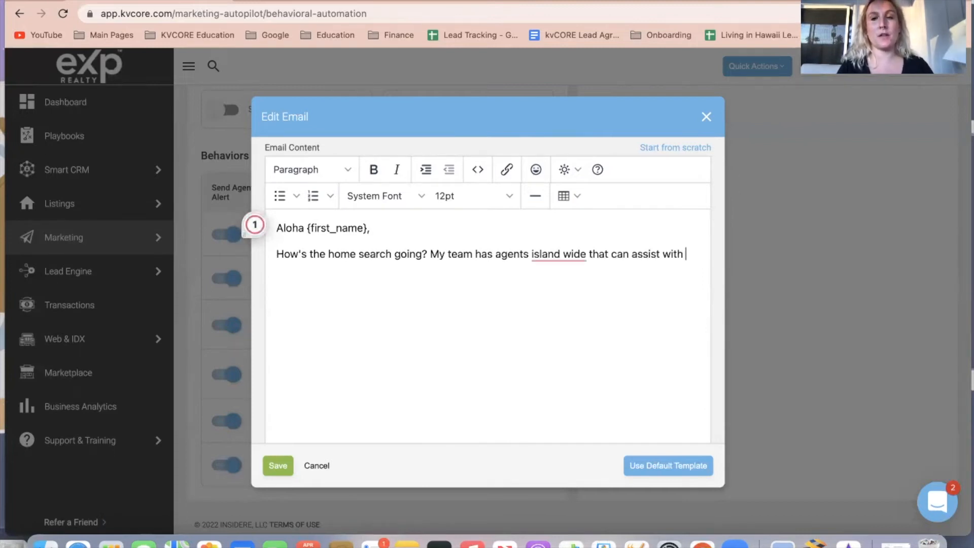
type("virtual")
type(" or in person sho")
type("wings ")
type(" let ")
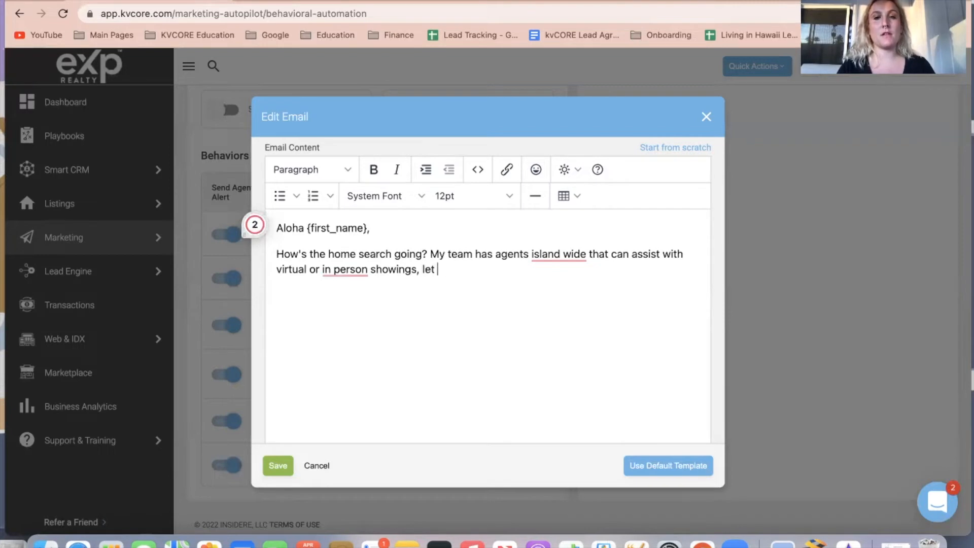
type("me know?")
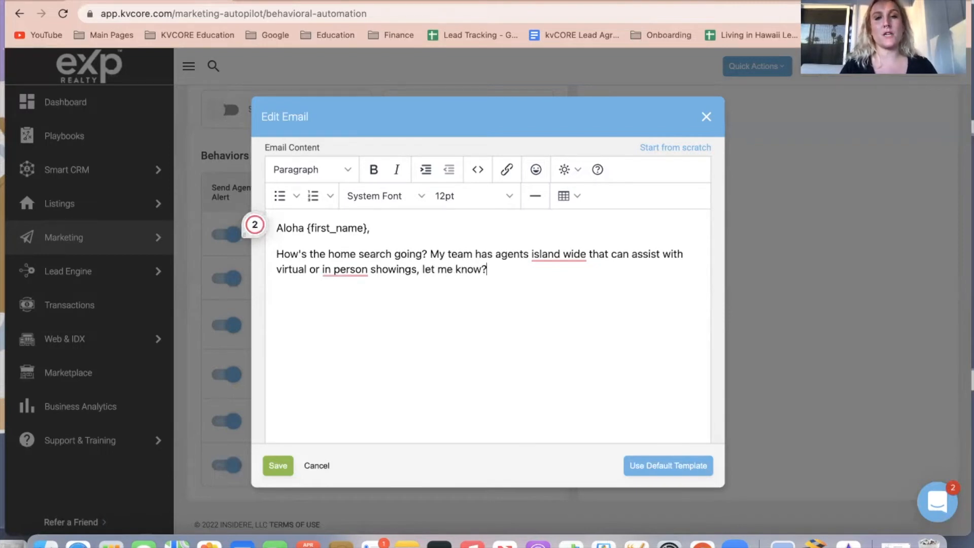
Step: Accept the suggested corrections "island-wide" and "in-person" in the email body
left_click(546, 254)
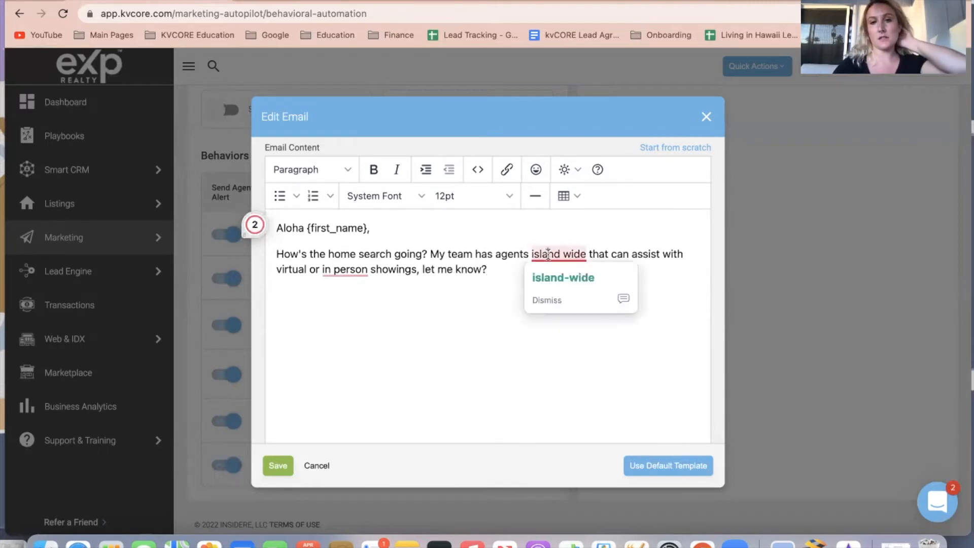
left_click(584, 274)
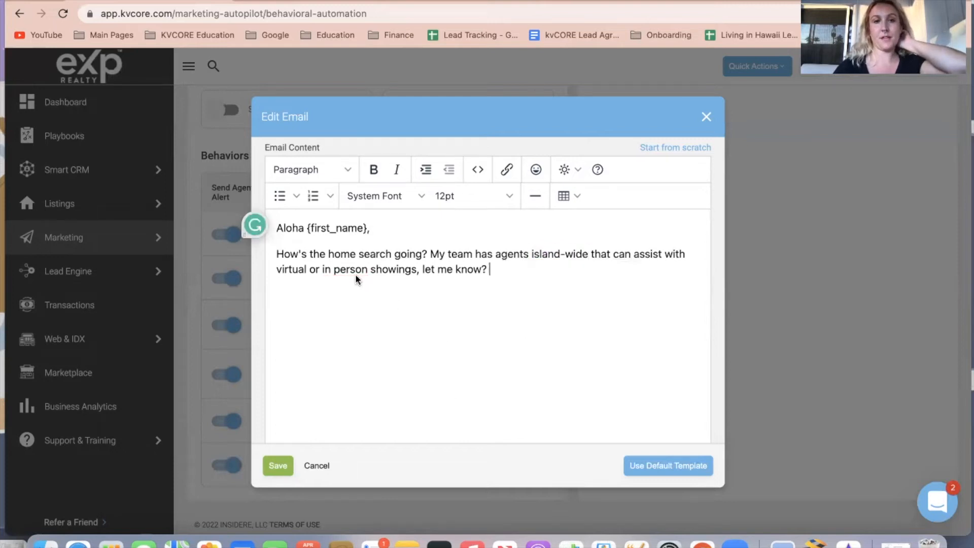
left_click(333, 268)
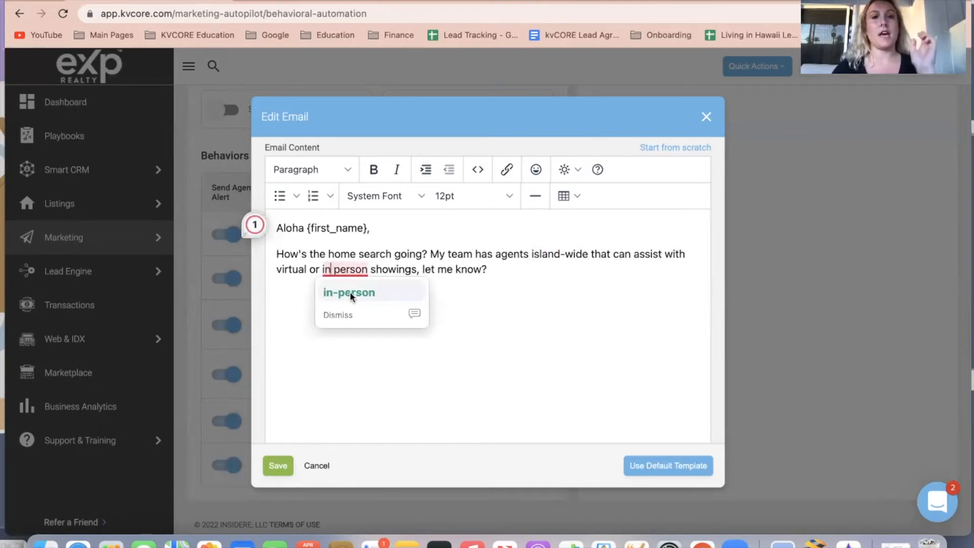
left_click(350, 292)
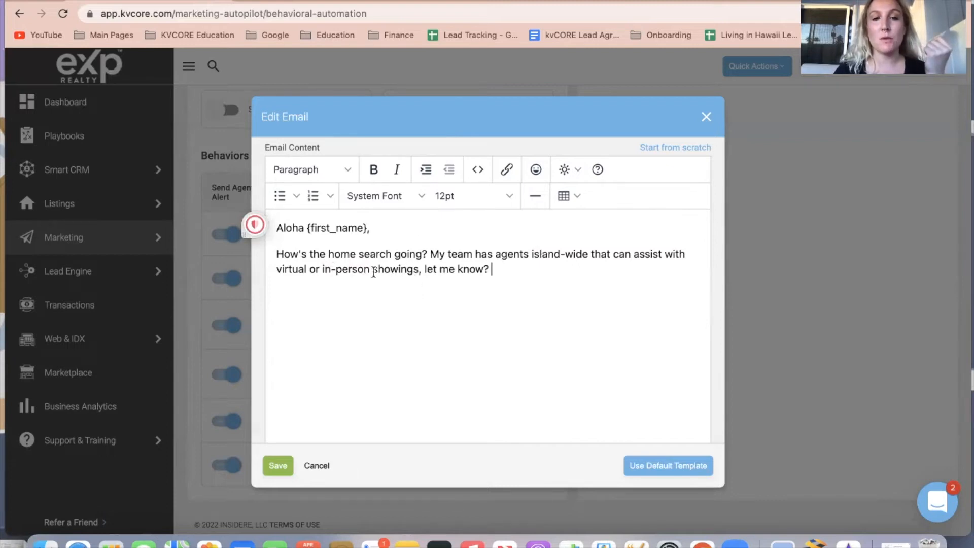
Step: Copy the whole email content, including the greeting, and save the email
scroll(493, 272, "down", 1)
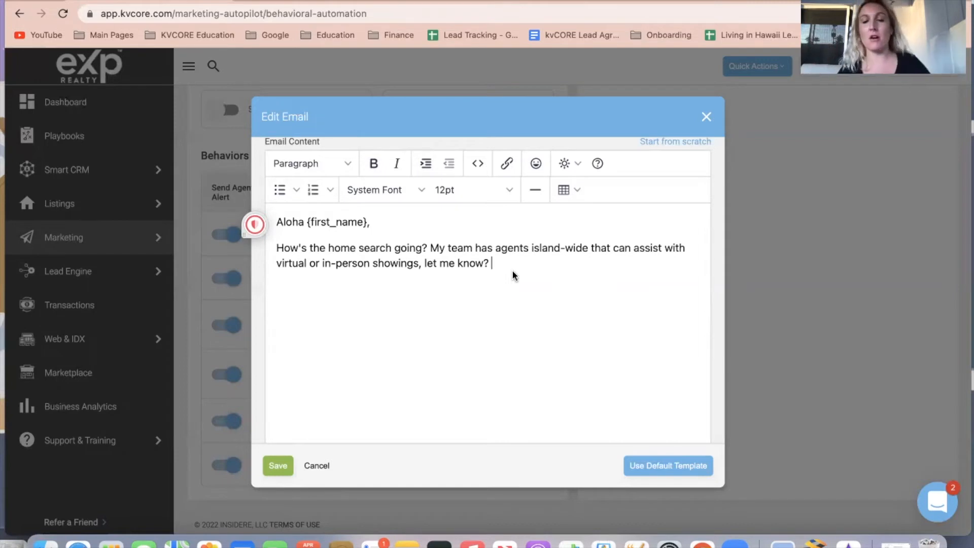
scroll(609, 229, "down", 3)
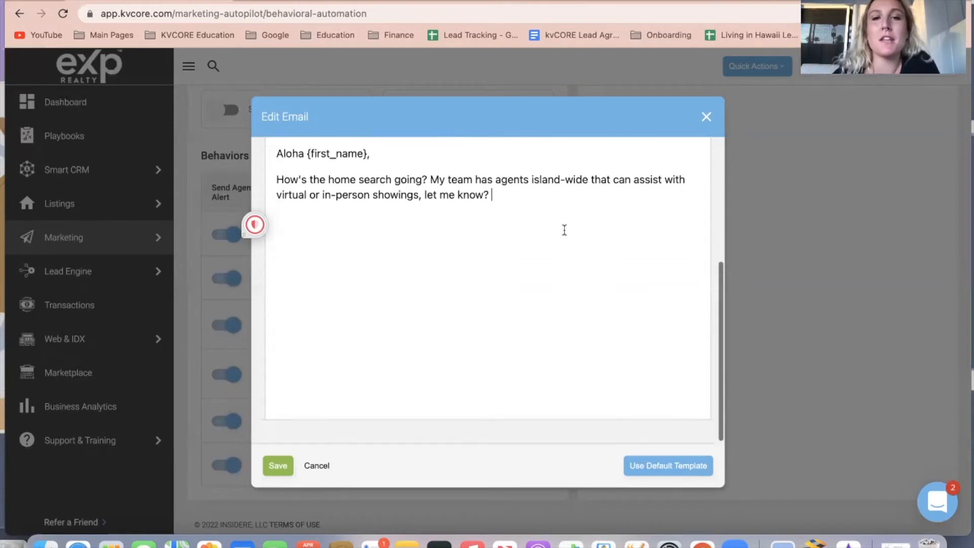
scroll(538, 330, "up", 5)
scroll(518, 406, "down", 2)
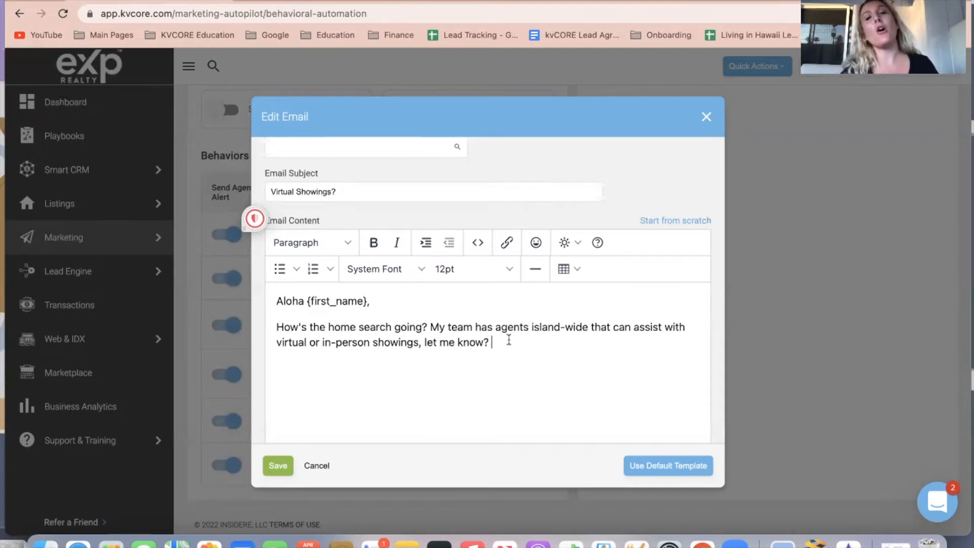
left_click_drag(509, 340, 375, 323)
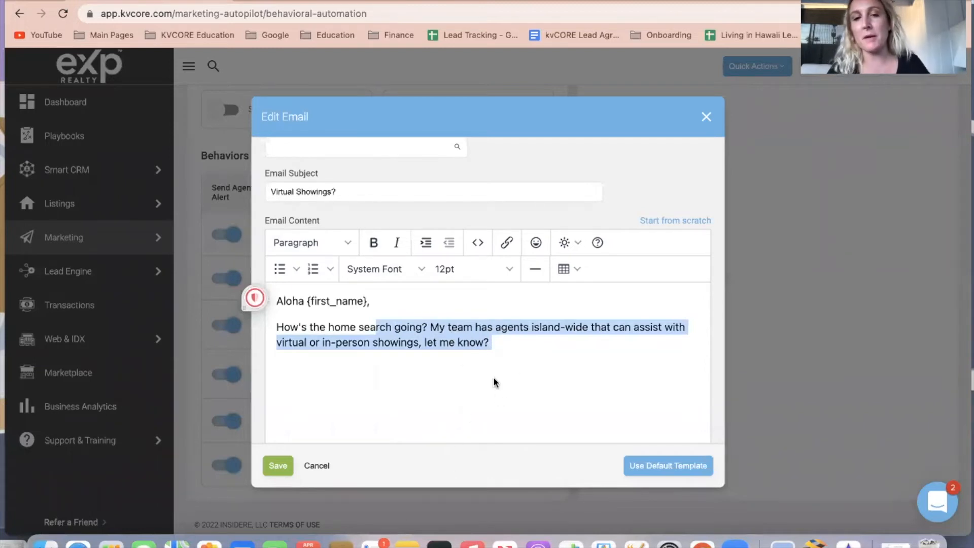
left_click(511, 343)
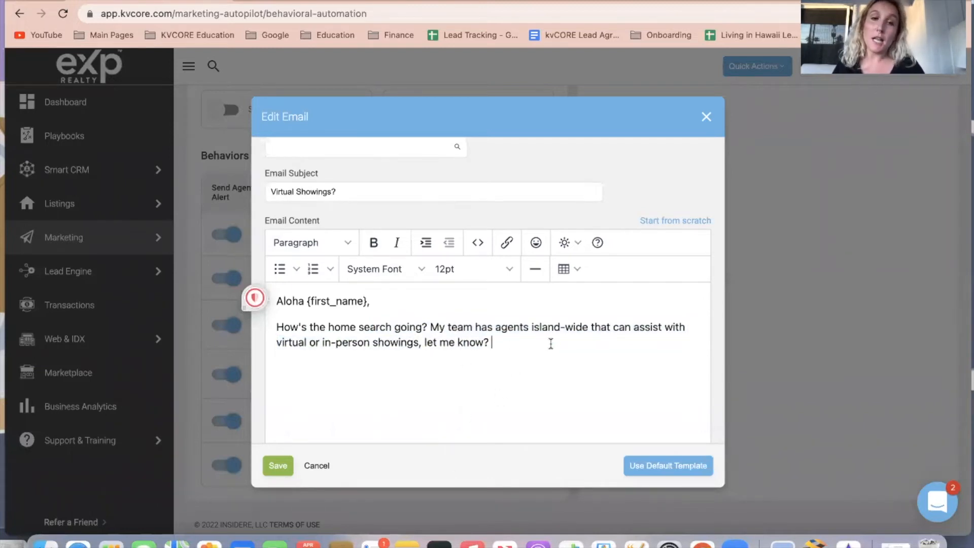
left_click_drag(543, 342, 275, 277)
key("super+c")
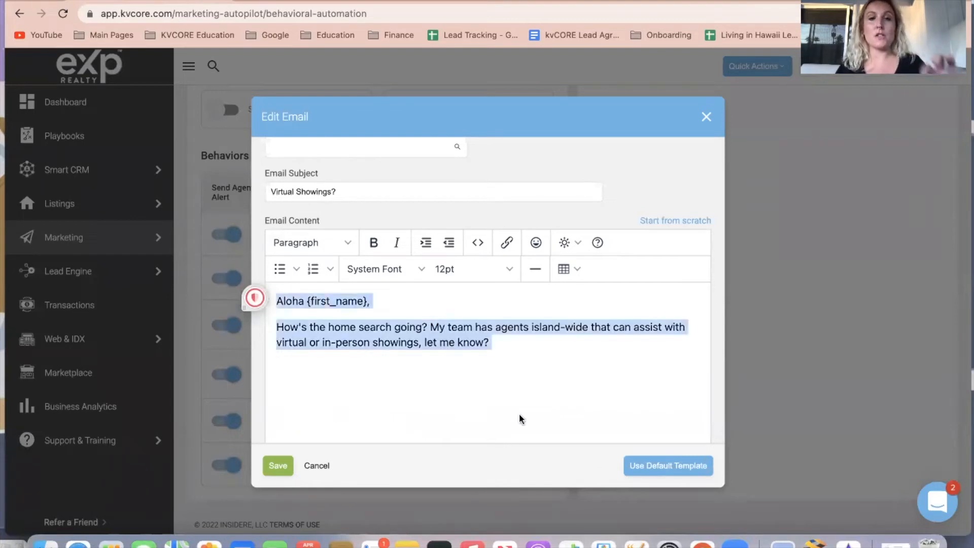
left_click(579, 343)
scroll(558, 325, "up", 3)
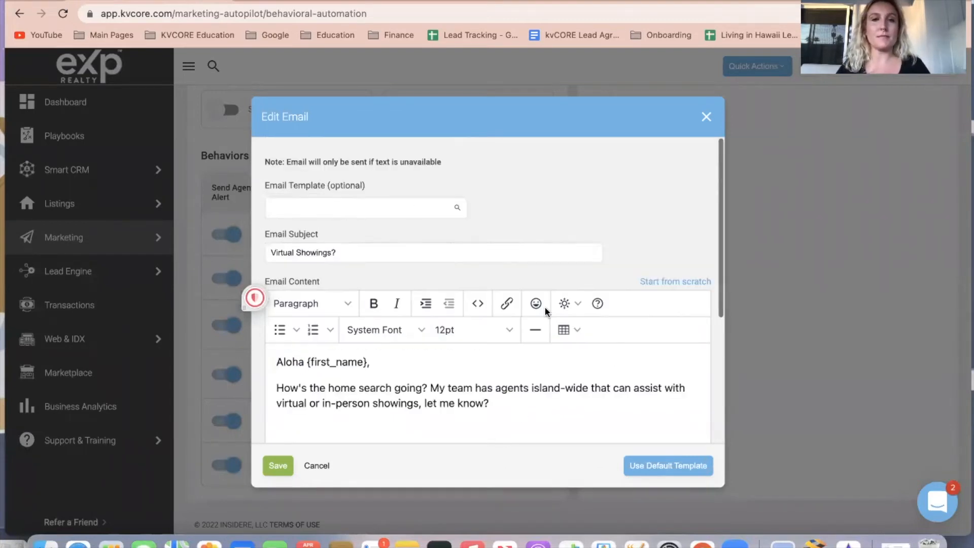
scroll(477, 379, "down", 2)
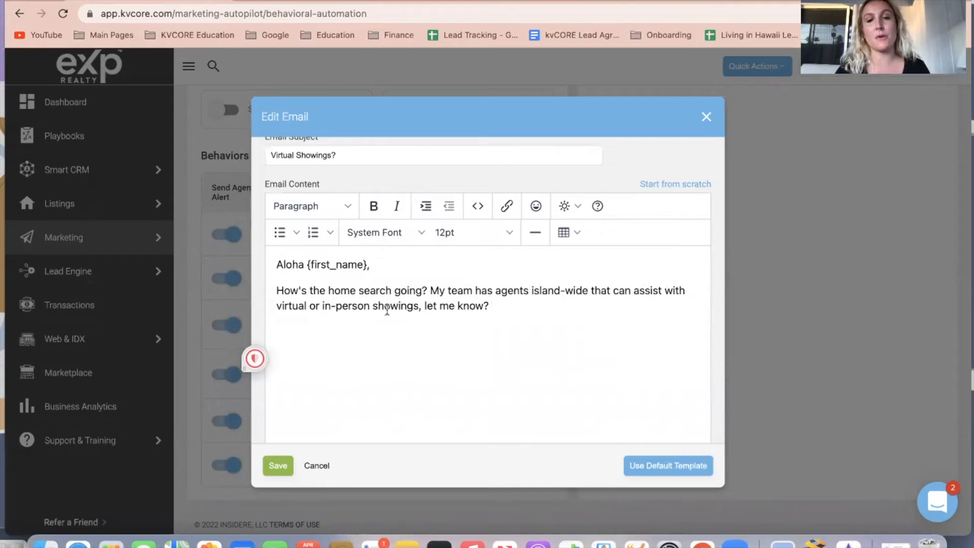
left_click(486, 305)
scroll(580, 386, "down", 3)
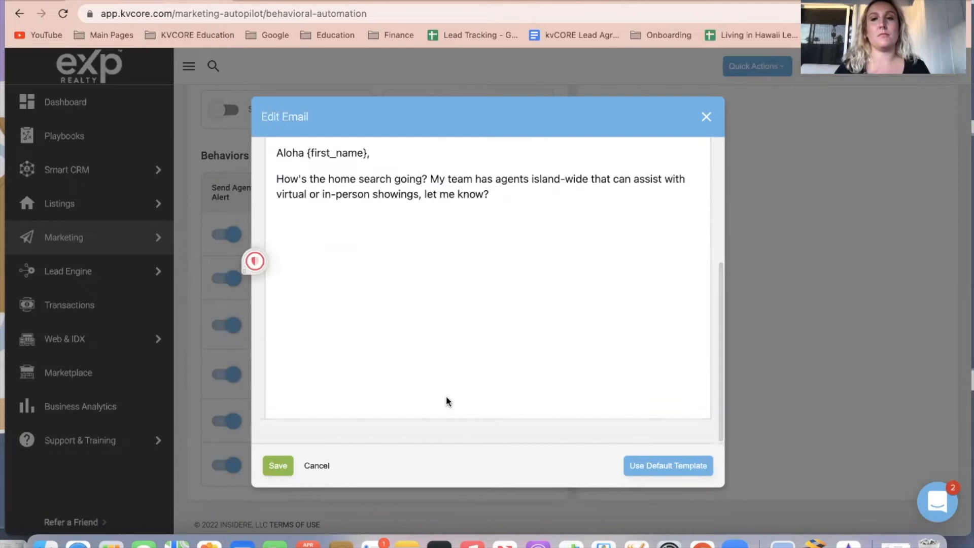
left_click(277, 466)
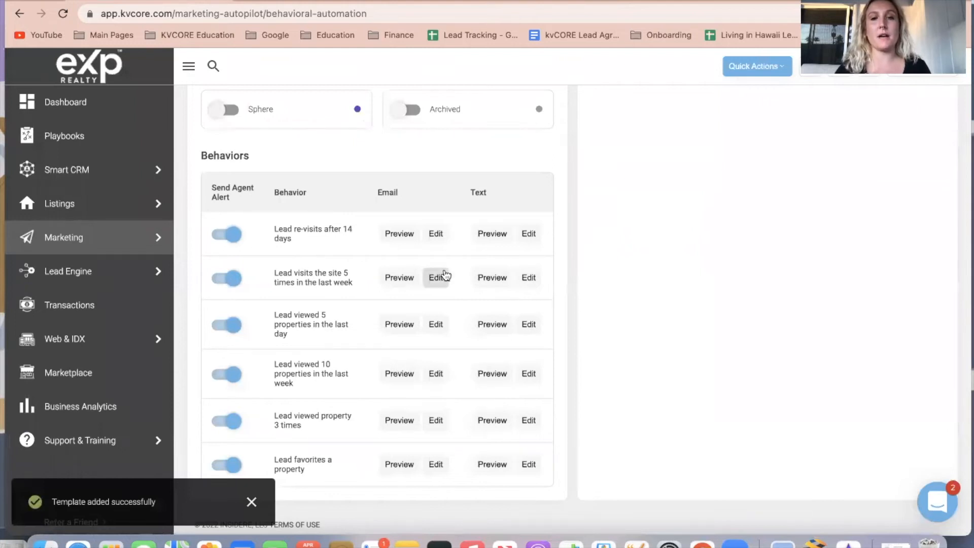
Step: Replace the "Lead visits the site 5 times in the last week" text message with the copied content, join it into one paragraph and save
left_click(528, 278)
left_click(378, 246)
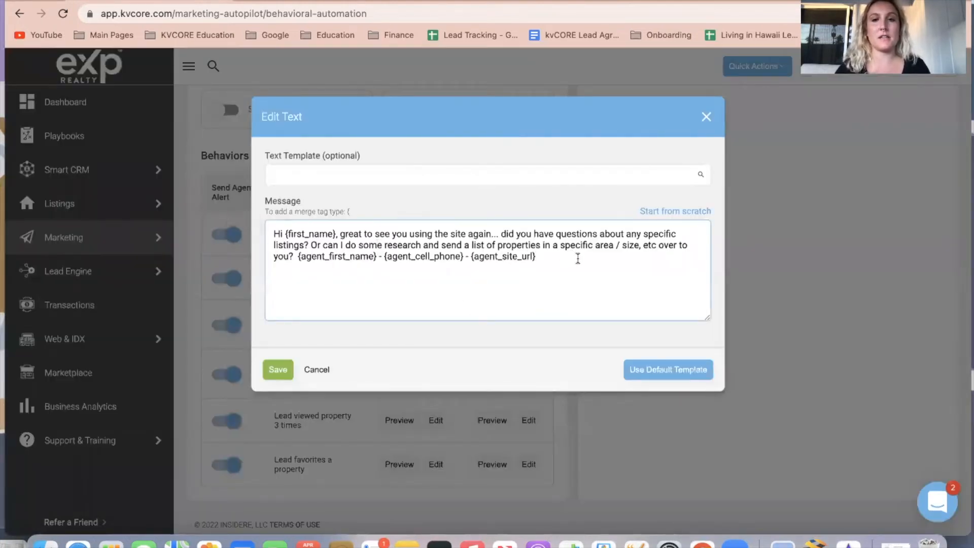
left_click_drag(579, 260, 302, 219)
key("super+v")
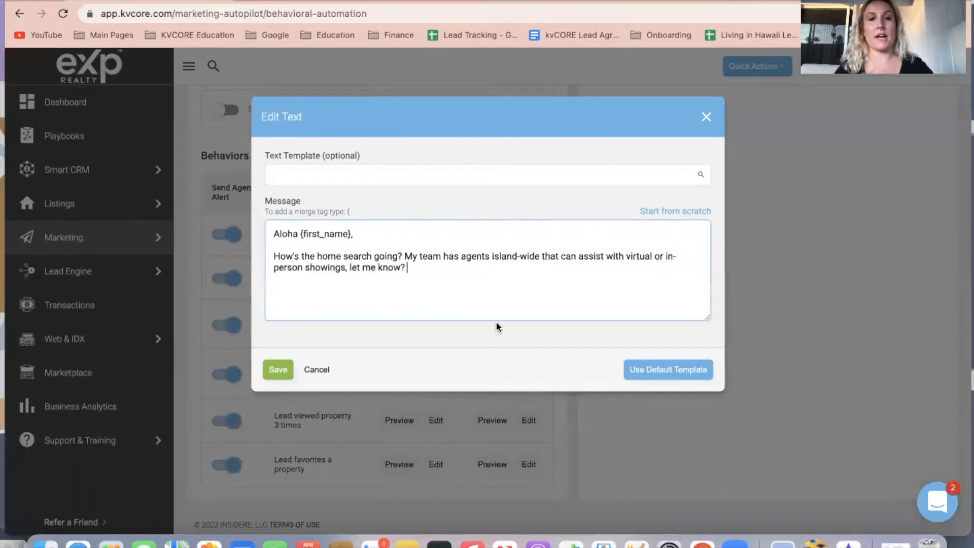
left_click(274, 258)
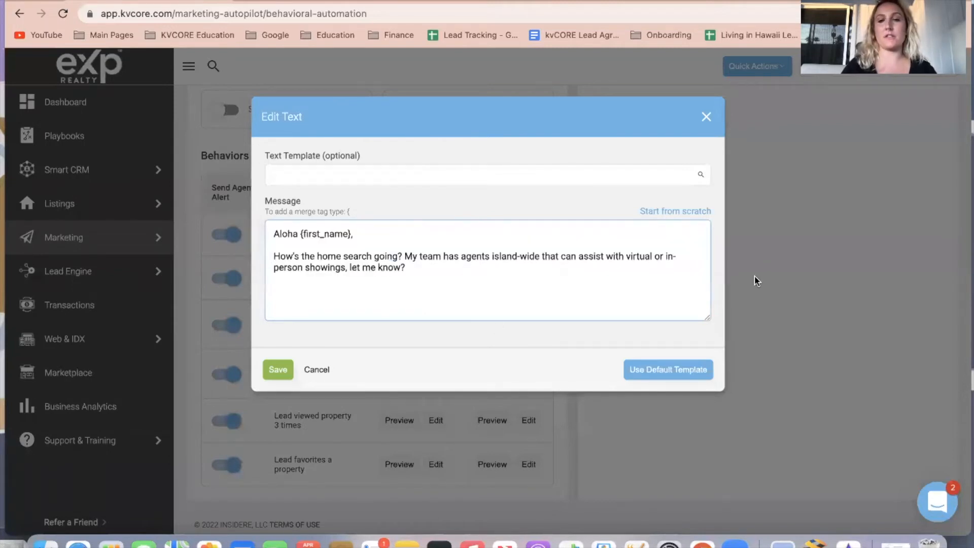
key("BackSpace")
key("BackSpace")
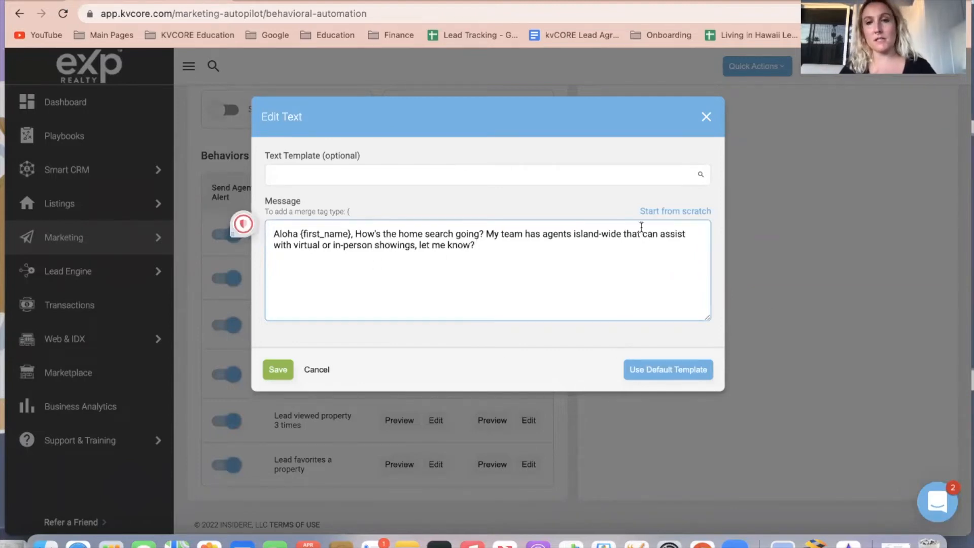
left_click(277, 369)
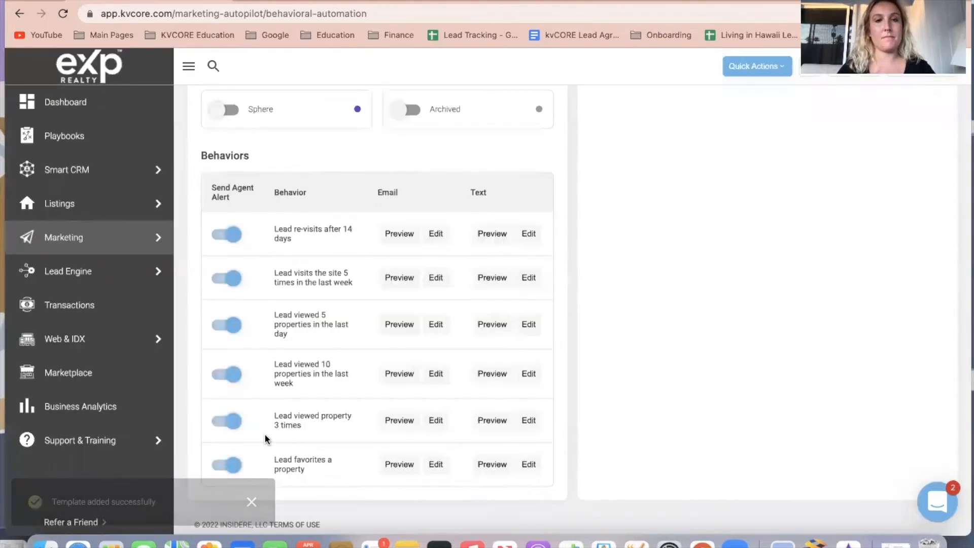
Step: Preview the saved text message and the email for "Lead visits the site 5 times in the last week"
left_click(491, 277)
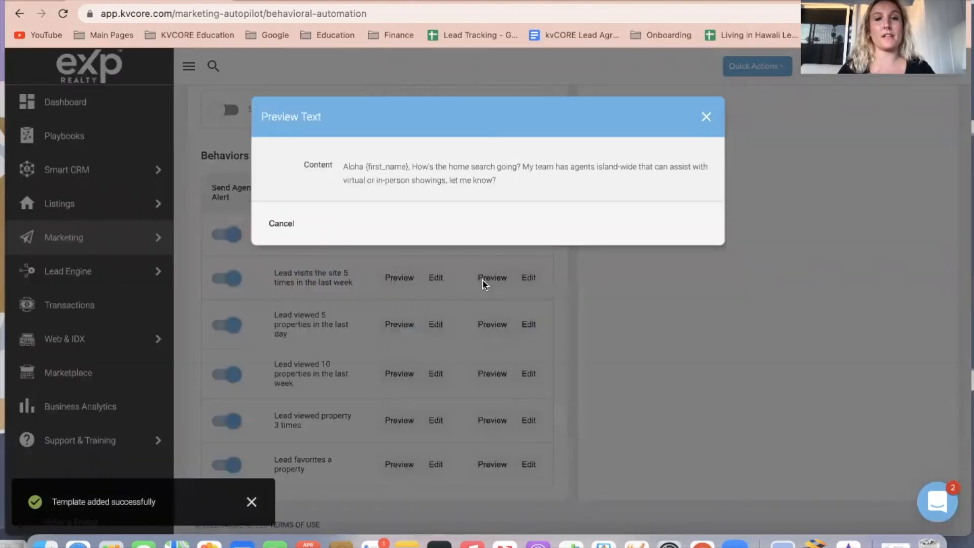
left_click(707, 117)
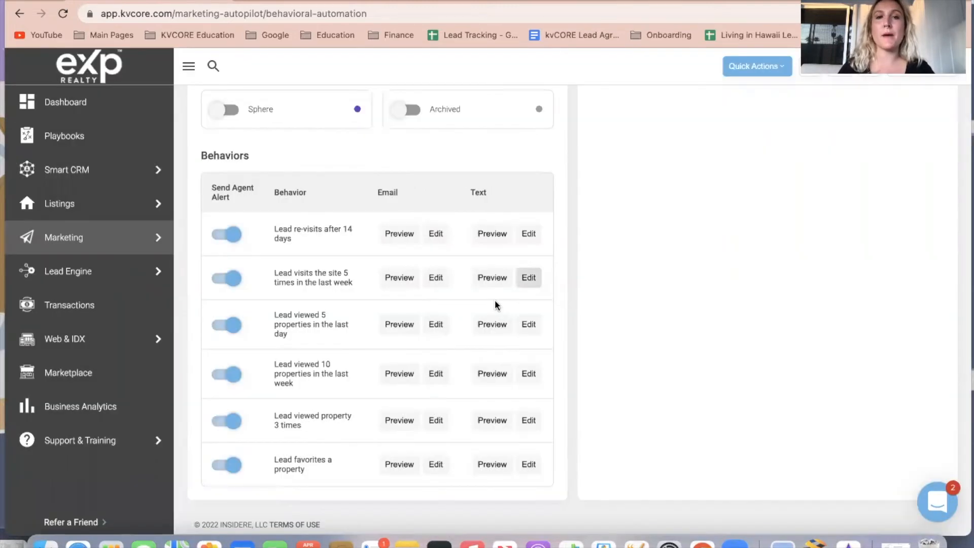
left_click(400, 280)
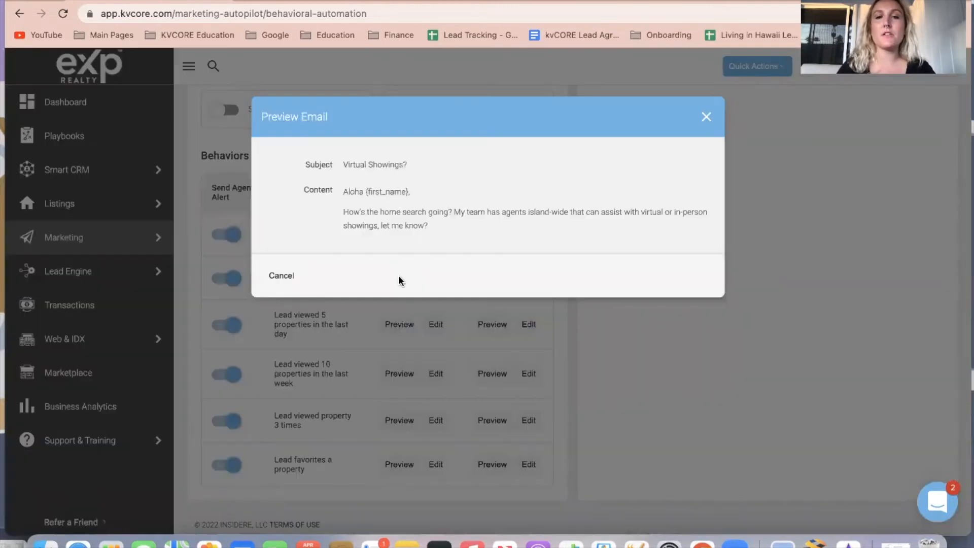
left_click(707, 119)
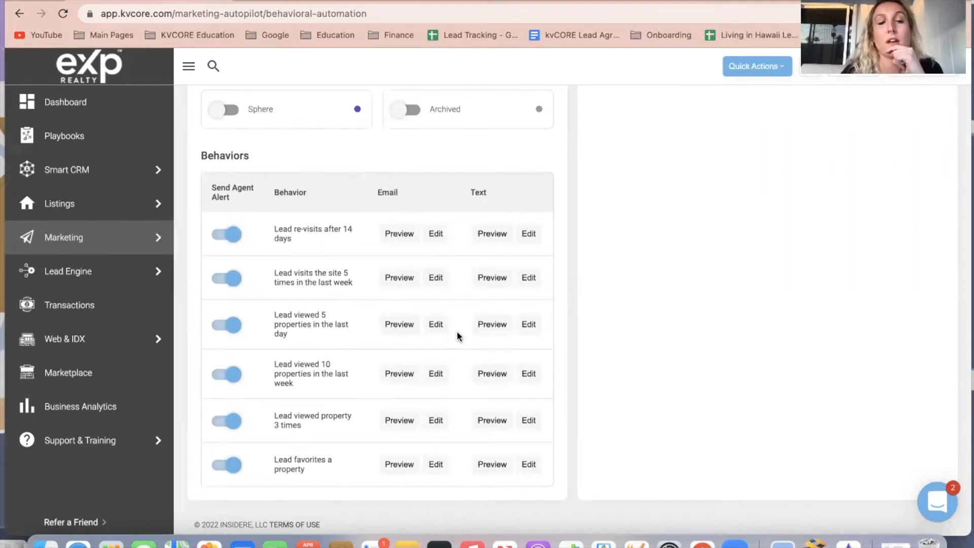
Step: Preview the "Lead viewed 5 properties in the last day" email, and open it for editing with its entire content selected
left_click(399, 325)
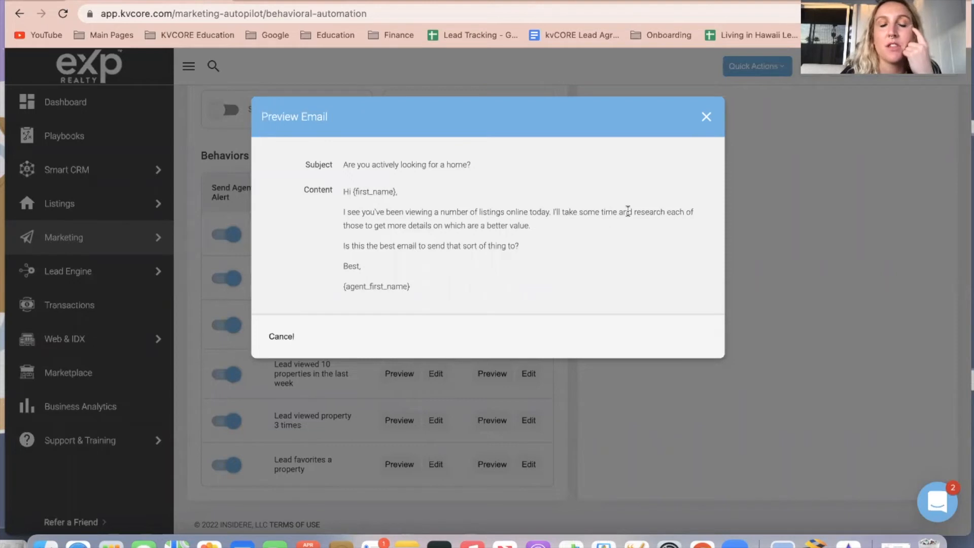
left_click(707, 117)
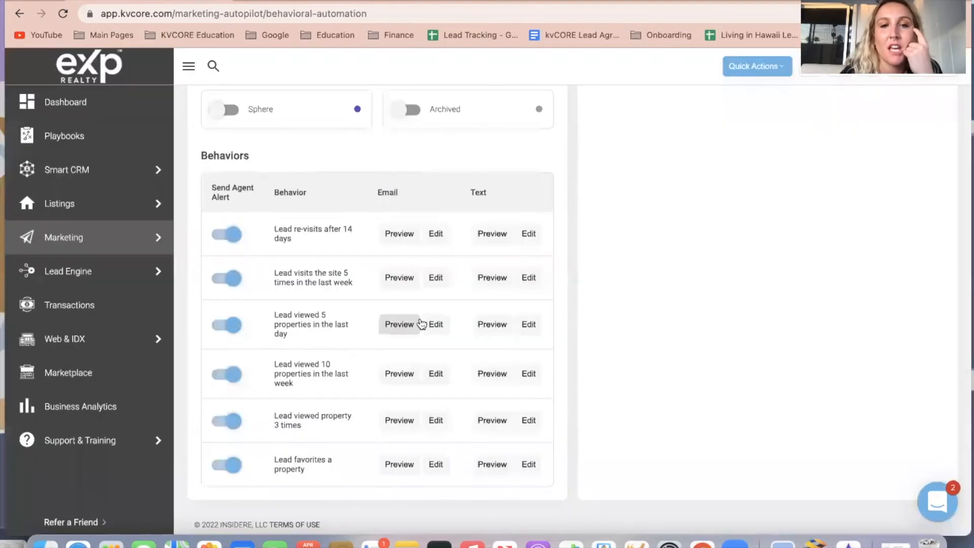
left_click(436, 325)
scroll(434, 397, "down", 3)
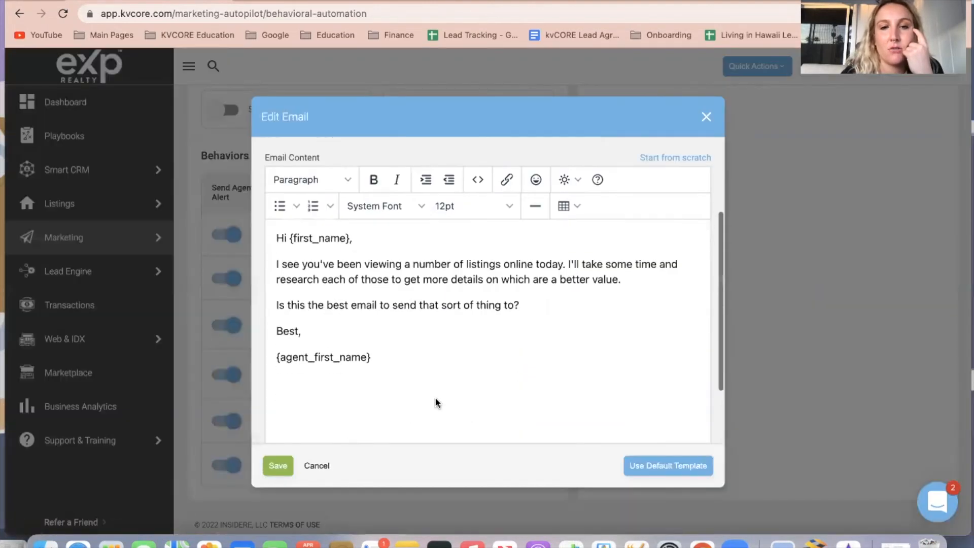
left_click(348, 326)
key("super+a")
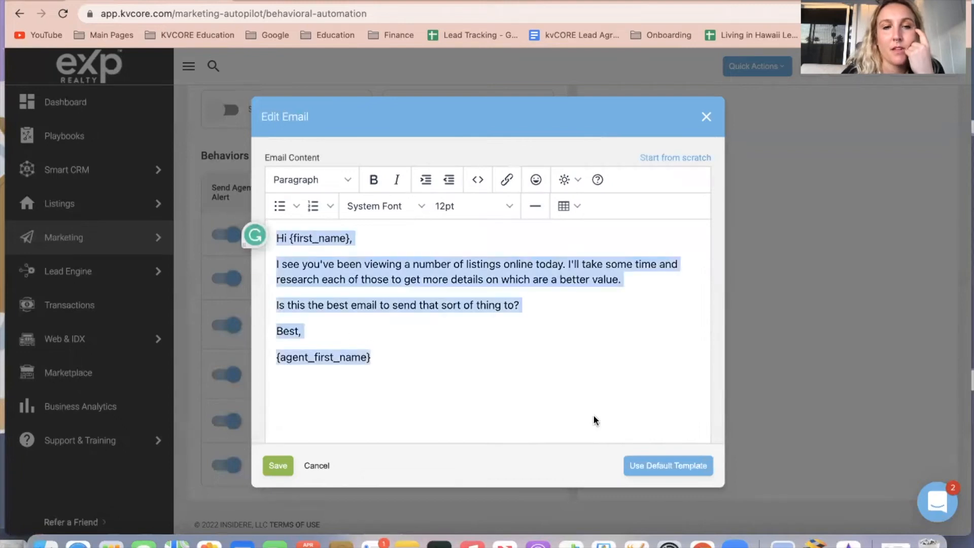
left_click(635, 413)
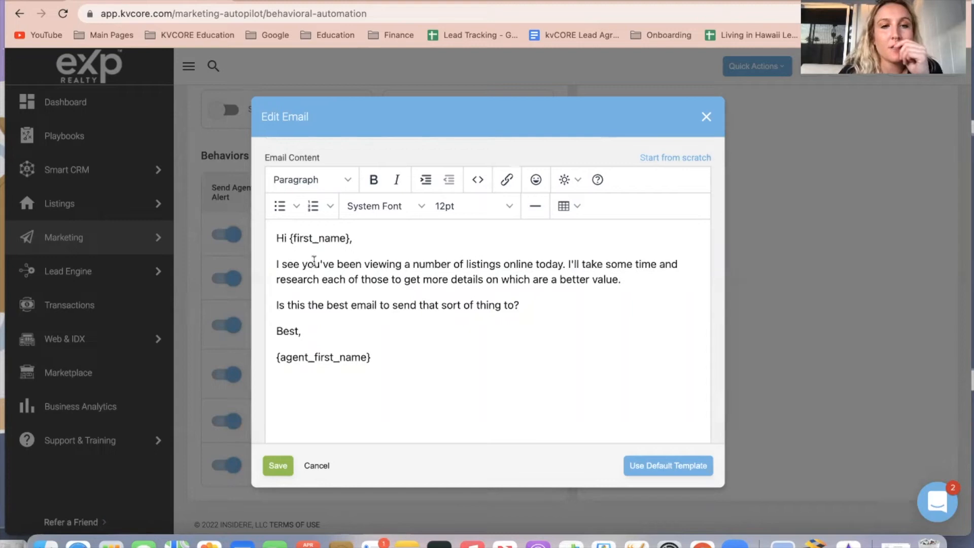
left_click_drag(277, 239, 419, 371)
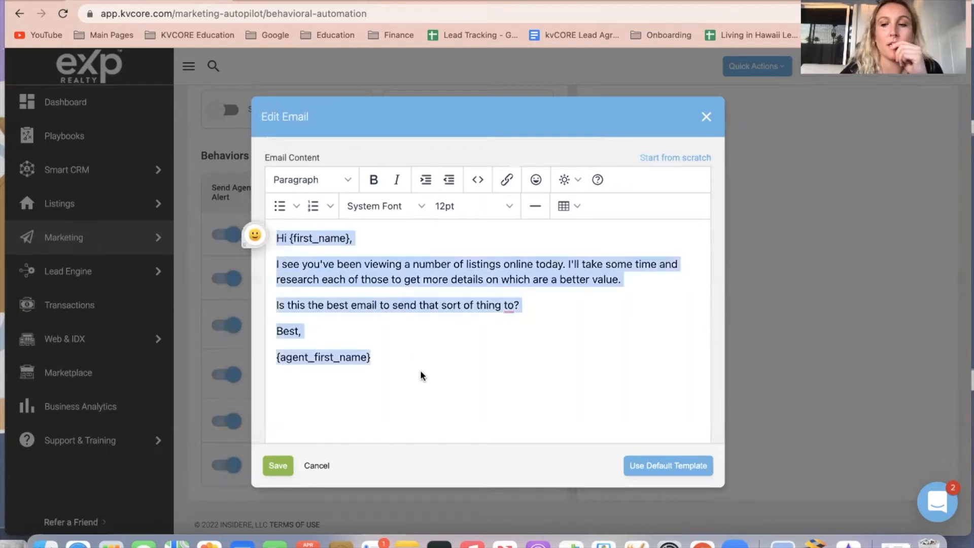
key("BackSpace")
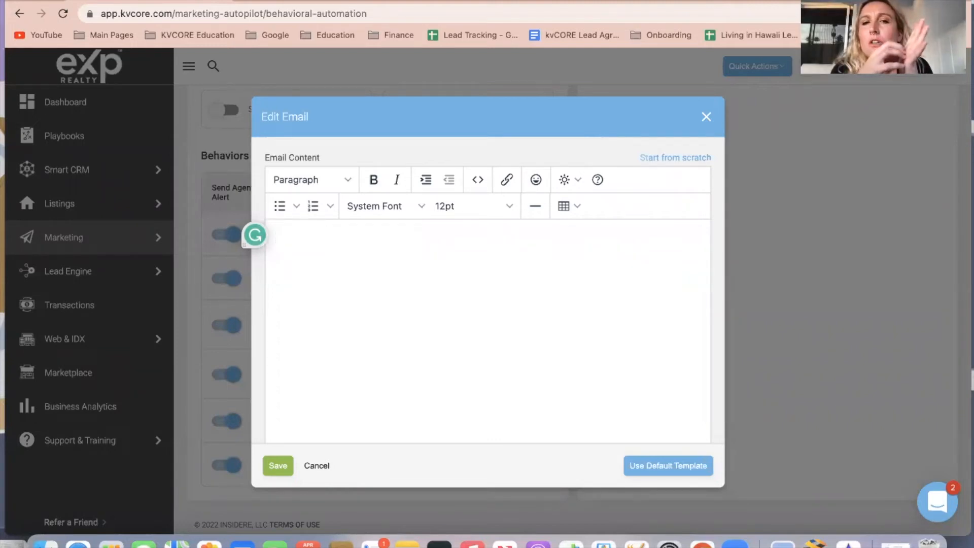
left_click(706, 117)
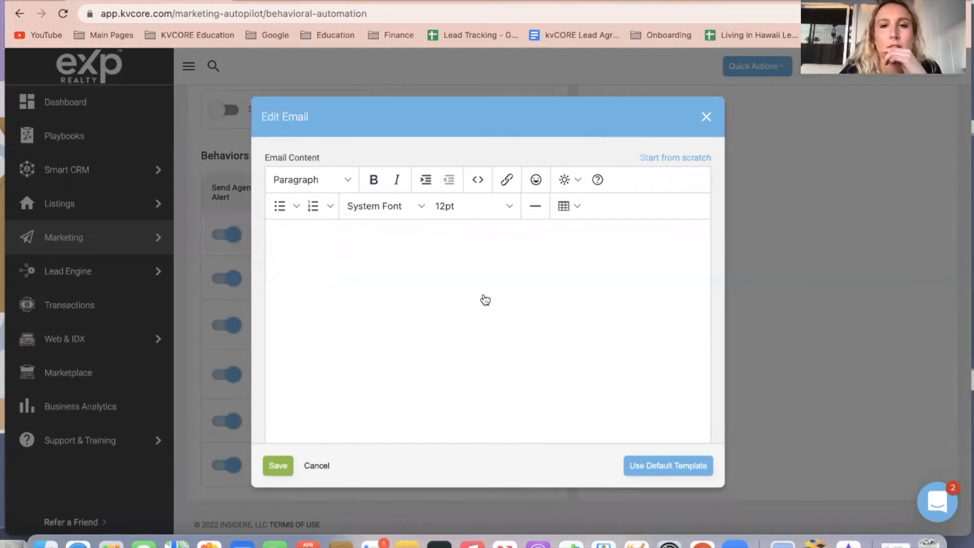
left_click(450, 303)
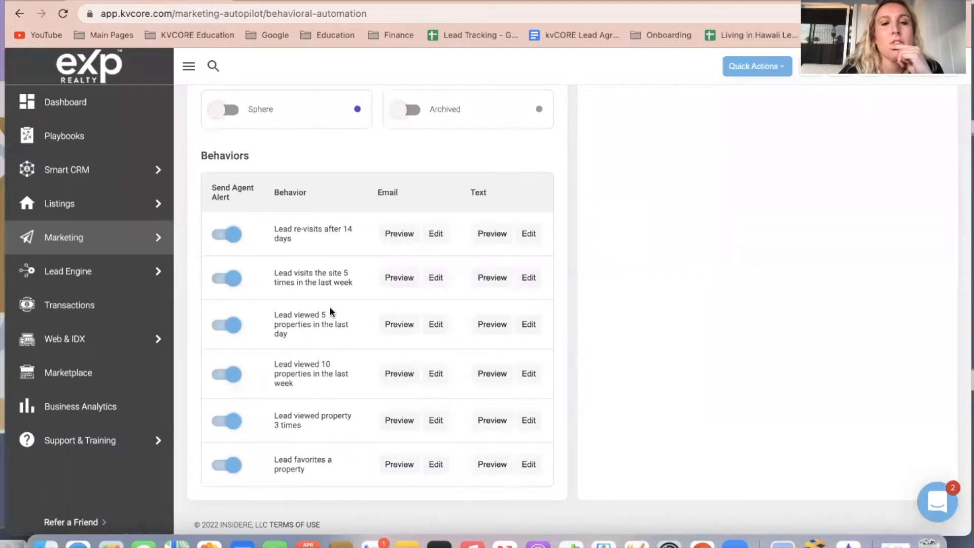
left_click(436, 325)
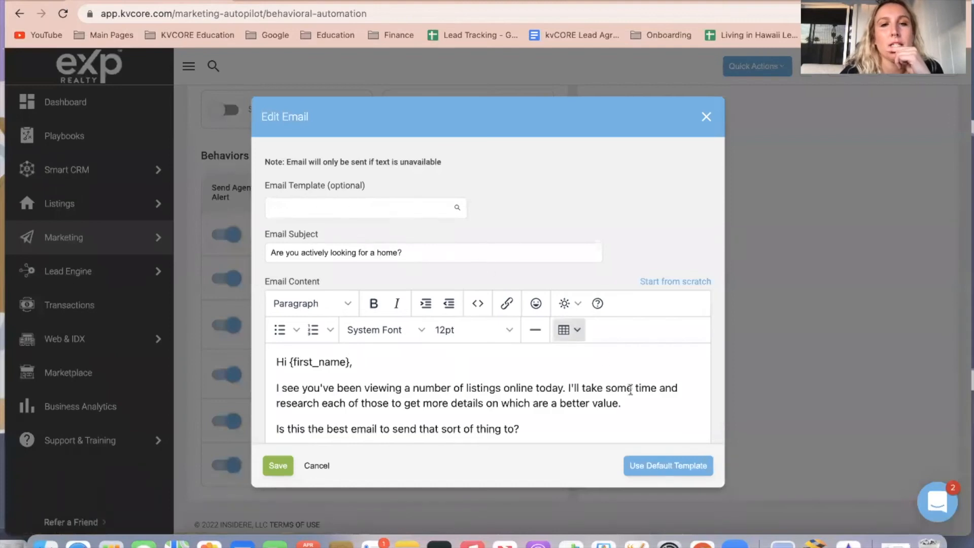
left_click(707, 121)
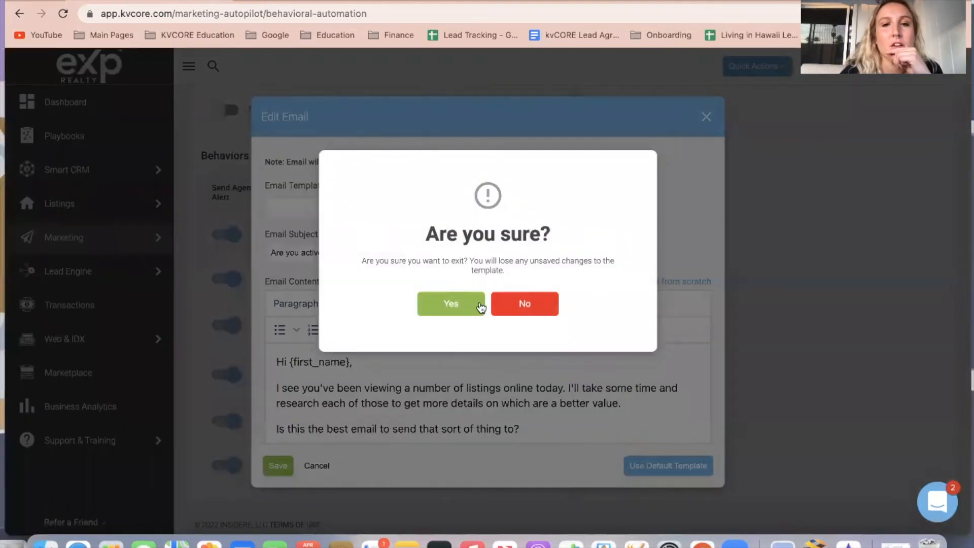
left_click(477, 304)
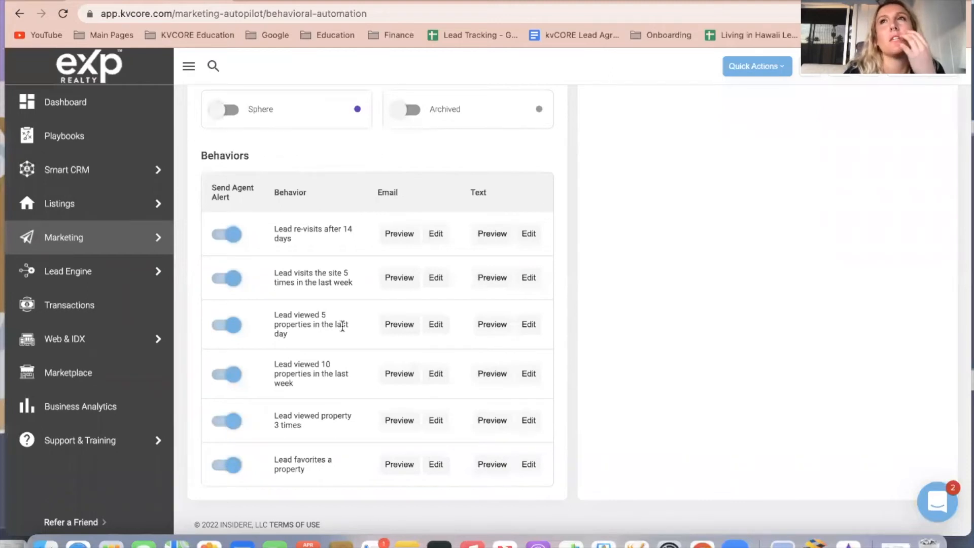
Step: Open the email for the "Lead viewed 5 properties in the last day" behavior for editing and clear its subject
left_click(437, 323)
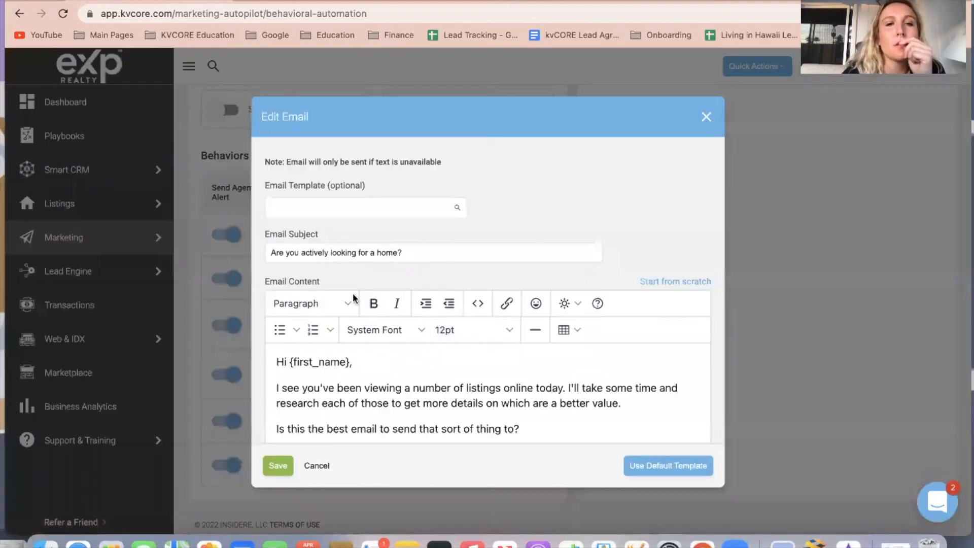
left_click_drag(403, 253, 230, 256)
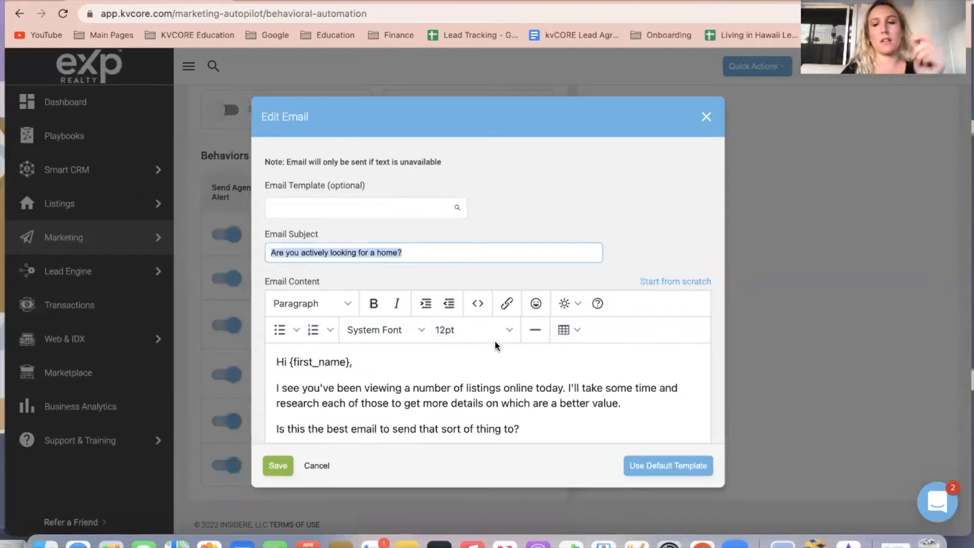
key("BackSpace")
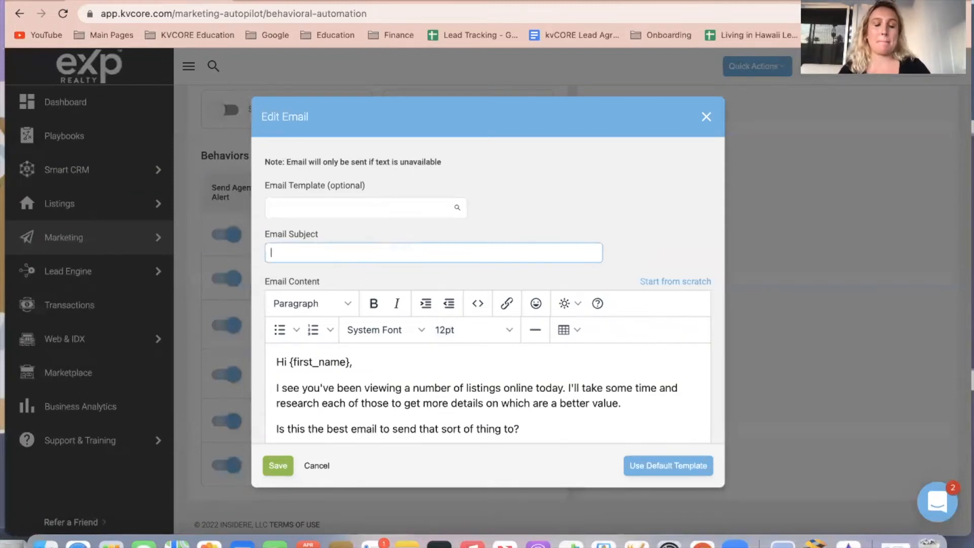
type("Time")
key("BackSpace")
key("BackSpace")
key("BackSpace")
key("BackSpace")
type("What")
key("BackSpace")
type("at's your")
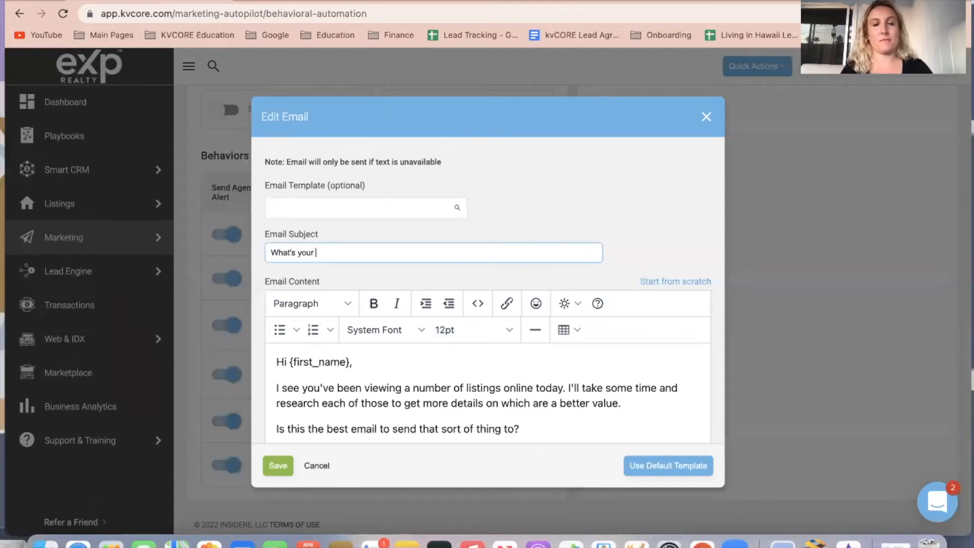
key("BackSpace")
key("BackSpace")
key("BackSpace")
key("BackSpace")
key("BackSpace")
key("BackSpace")
key("BackSpace")
key("BackSpace")
key("BackSpace")
key("BackSpace")
key("BackSpace")
Step: Set the email subject to "Timeline Change?"
type("Timeel")
type("ine c")
key("BackSpace")
type("Change?")
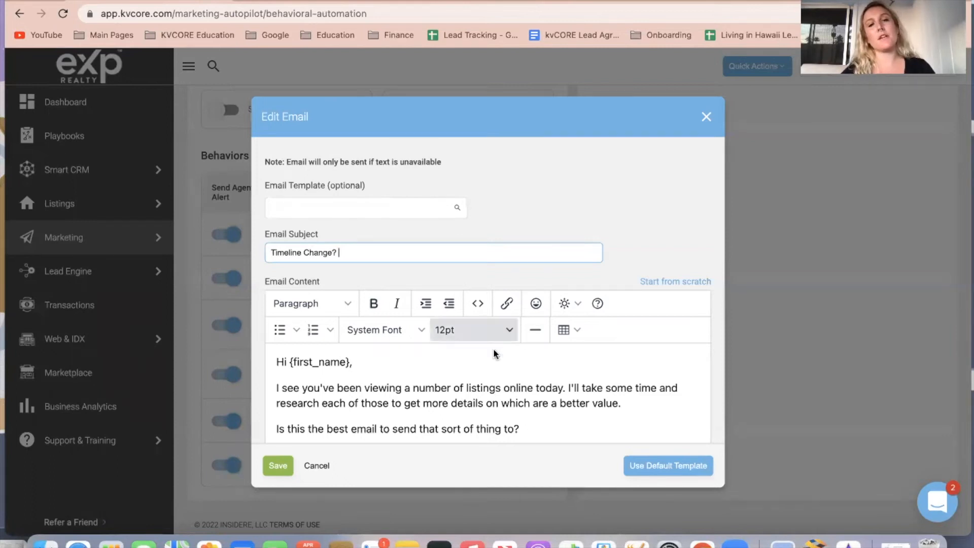
Step: Replace the whole email body with the greeting "Aloha {first_name},", inserting the first name as a merge field, and start a new paragraph
scroll(512, 343, "down", 3)
left_click(424, 376)
key("ctrl+a")
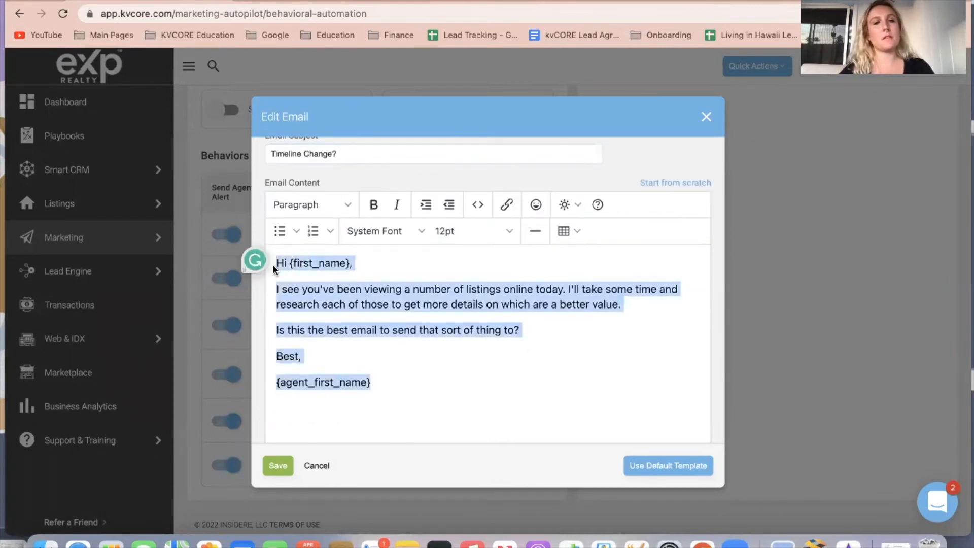
type("Aloha")
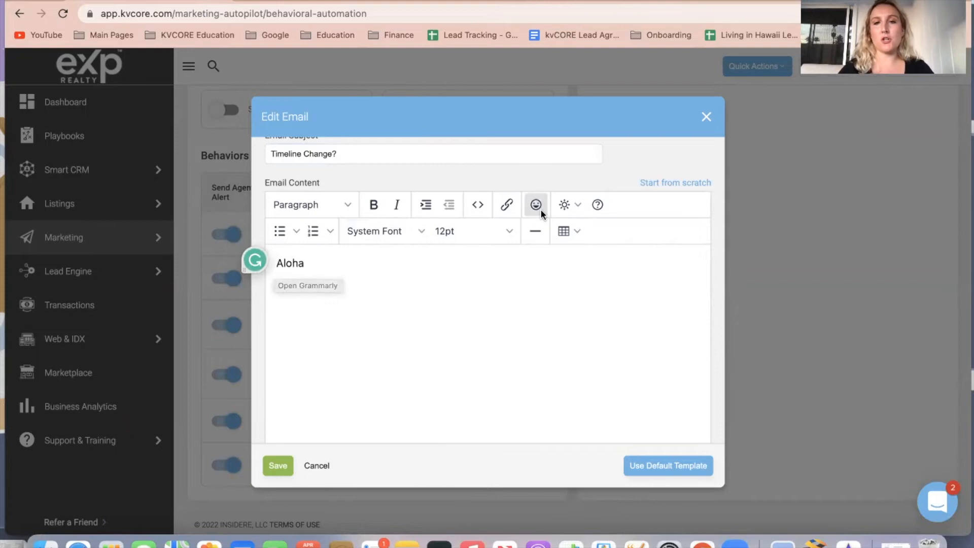
left_click(569, 204)
mouse_move(573, 231)
left_click(615, 235)
type(",")
key("Return")
Step: Write the body sentence "I see you've been searching alot of properties lately, when are you wanting to make the move?"
type("I s")
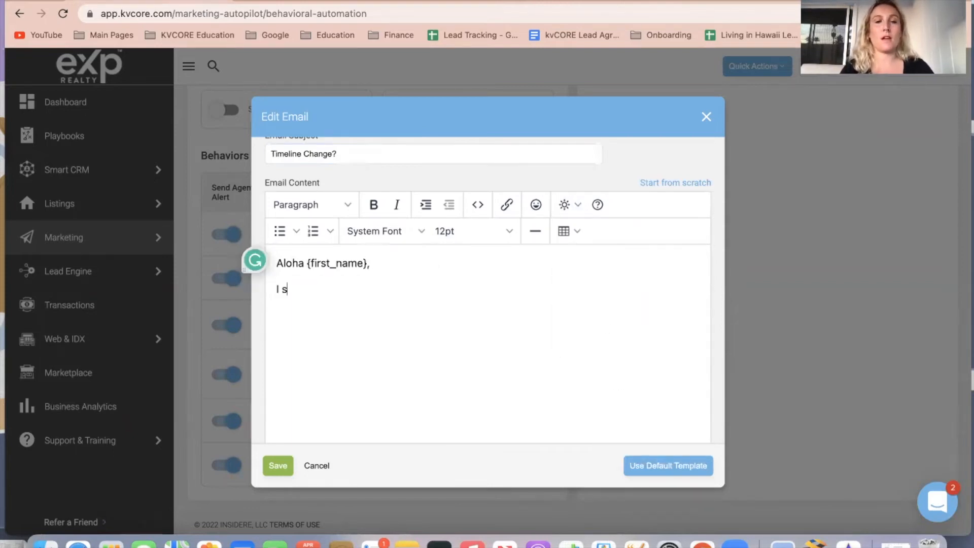
type("ee you've been")
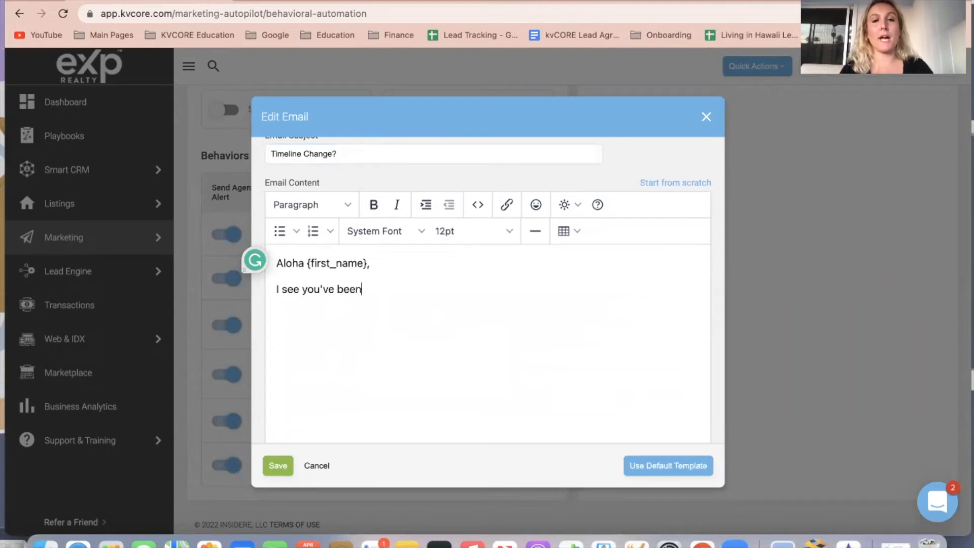
type(" searching alot o")
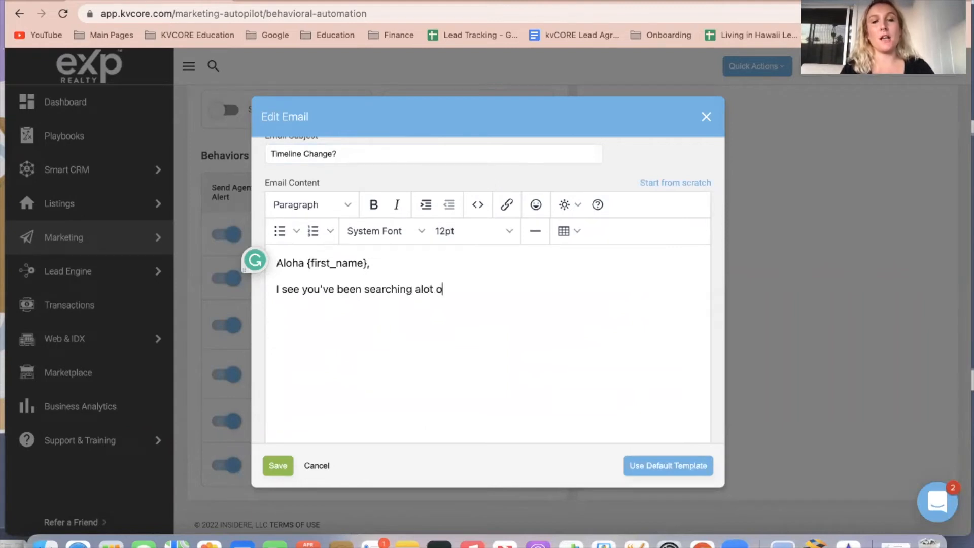
type("f propertie")
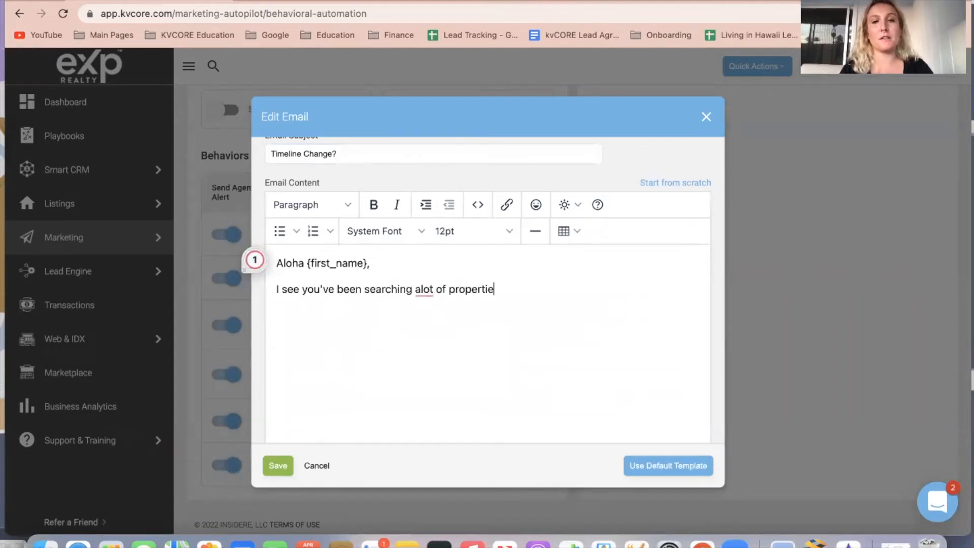
type("s lately, when")
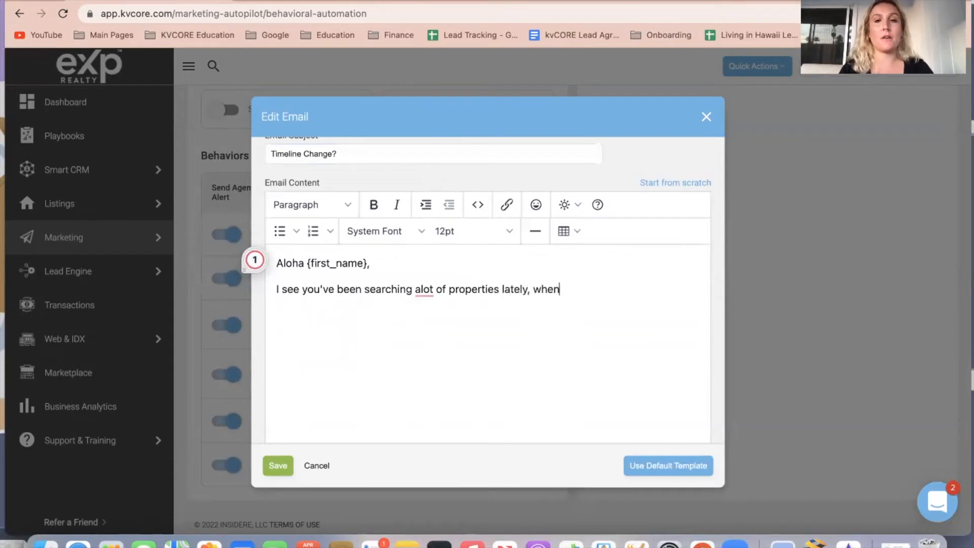
type(" are you wanti")
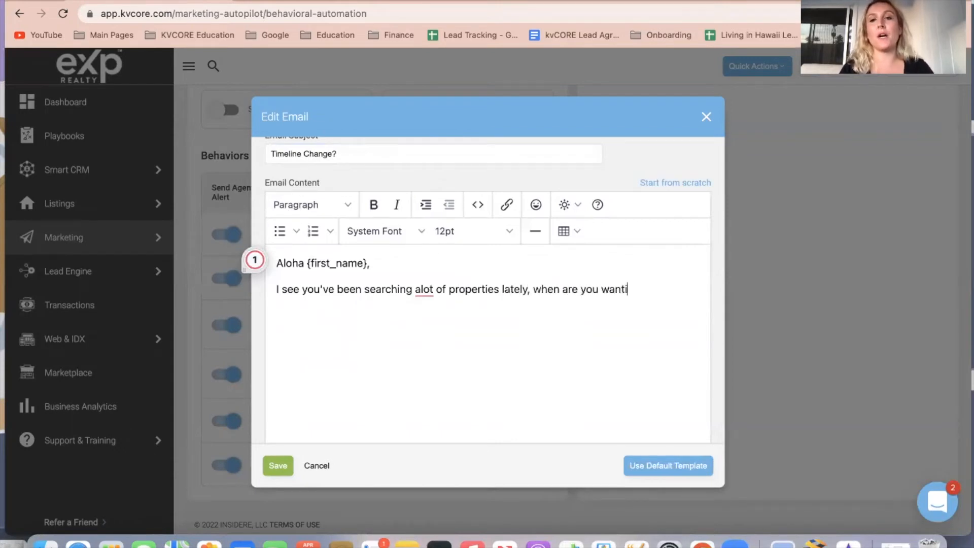
type("ng to make the move?")
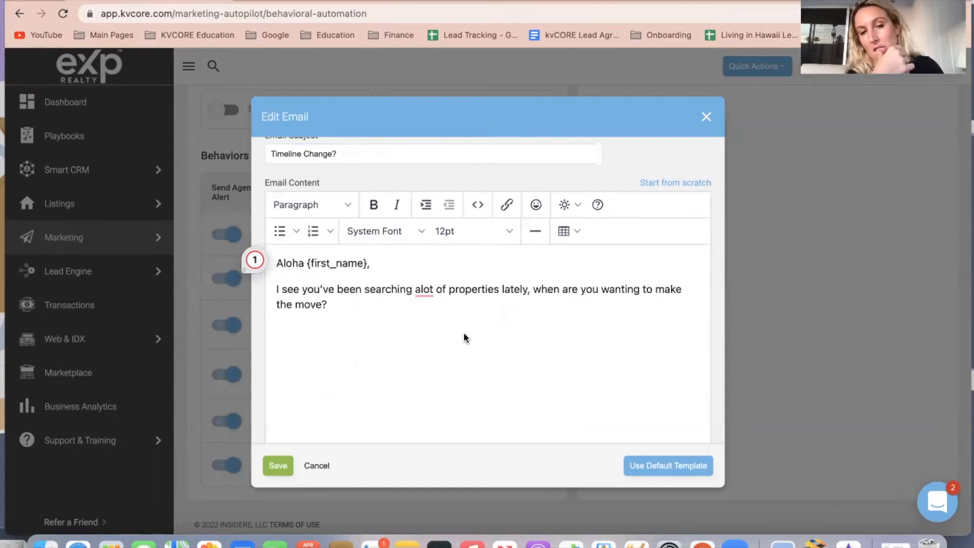
Step: Add the question "Has your timeline changed?" to the end of the message and correct the misspelled "alot" to "a lot"
type("ha")
key("BackSpace")
key("BackSpace")
type("/ha")
key("BackSpace")
key("BackSpace")
key("BackSpace")
type("Hjas")
key("BackSpace")
key("BackSpace")
key("BackSpace")
type("as ")
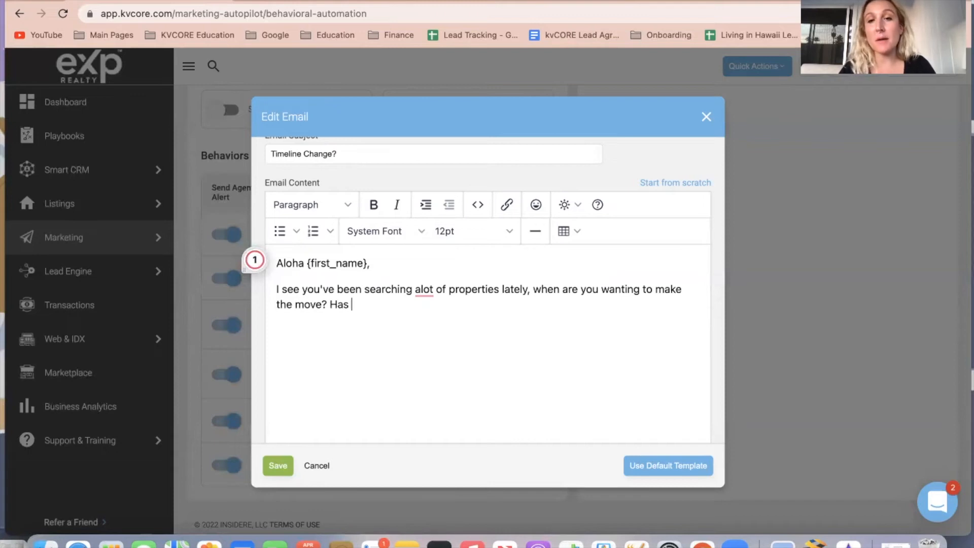
type("your timeline changed?")
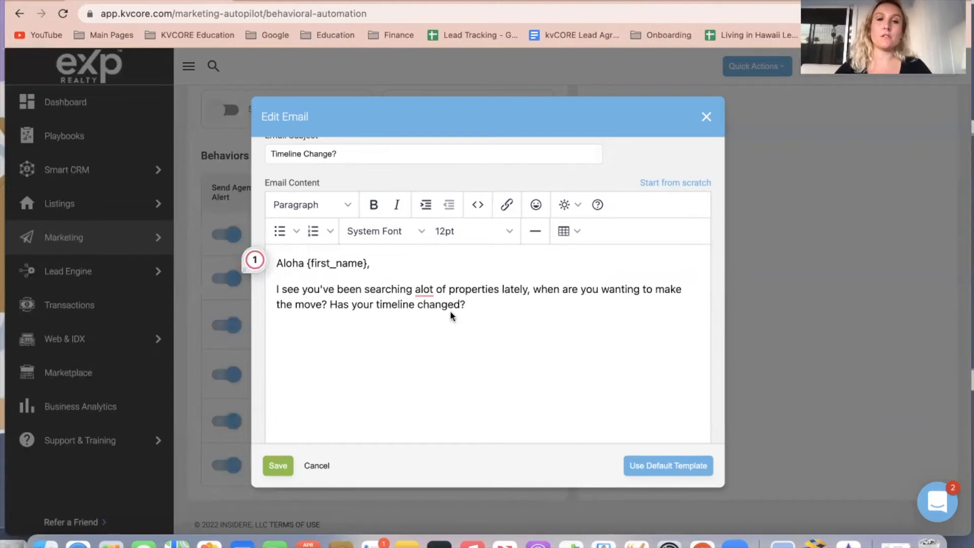
right_click(426, 289)
left_click(421, 311)
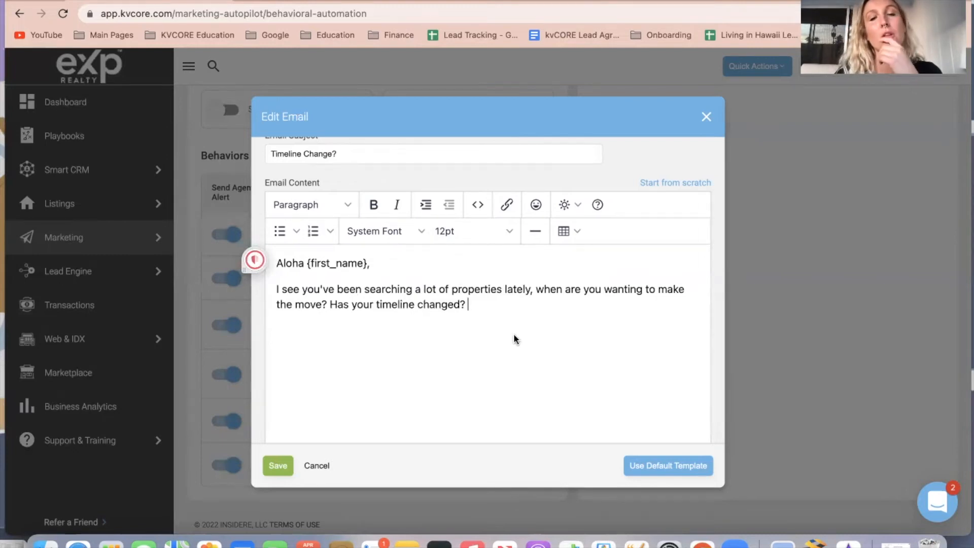
Step: Review the rewritten subject and message, and preview the email for the "Lead viewed 5 properties in the last day" behavior
scroll(514, 338, "up", 5)
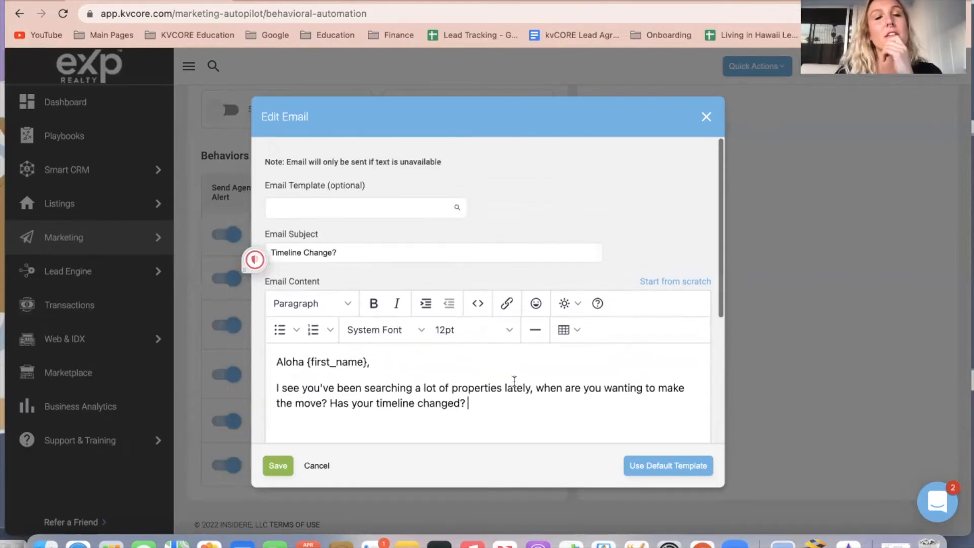
scroll(509, 381, "down", 3)
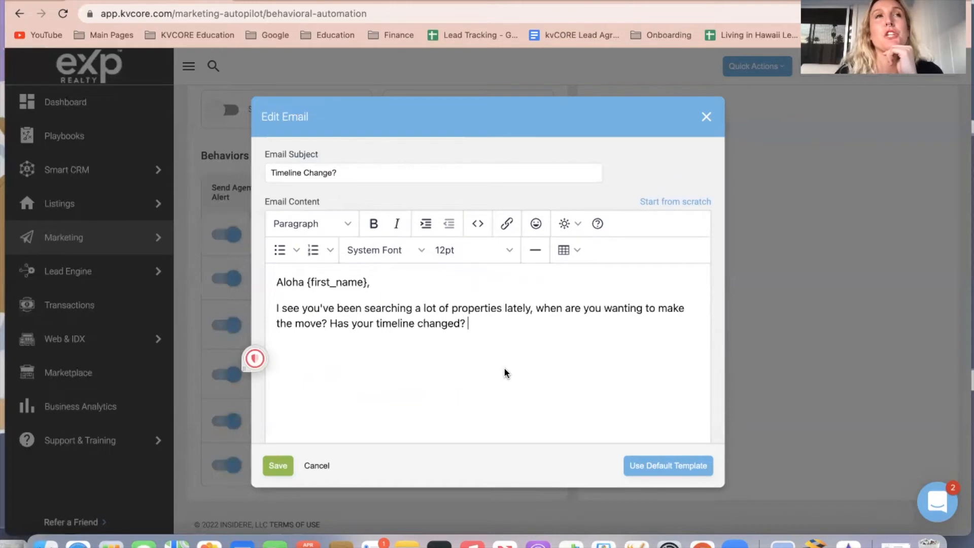
scroll(523, 380, "up", 2)
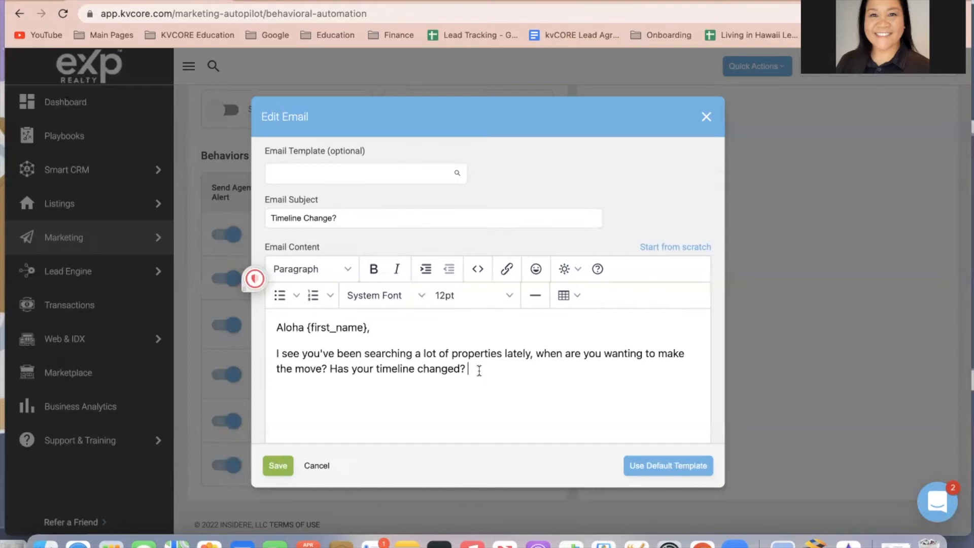
left_click_drag(479, 370, 275, 322)
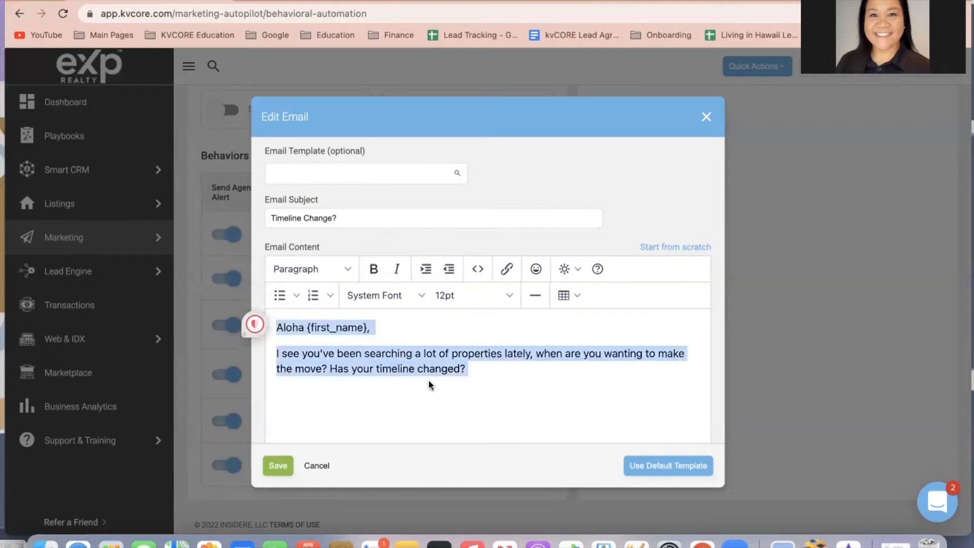
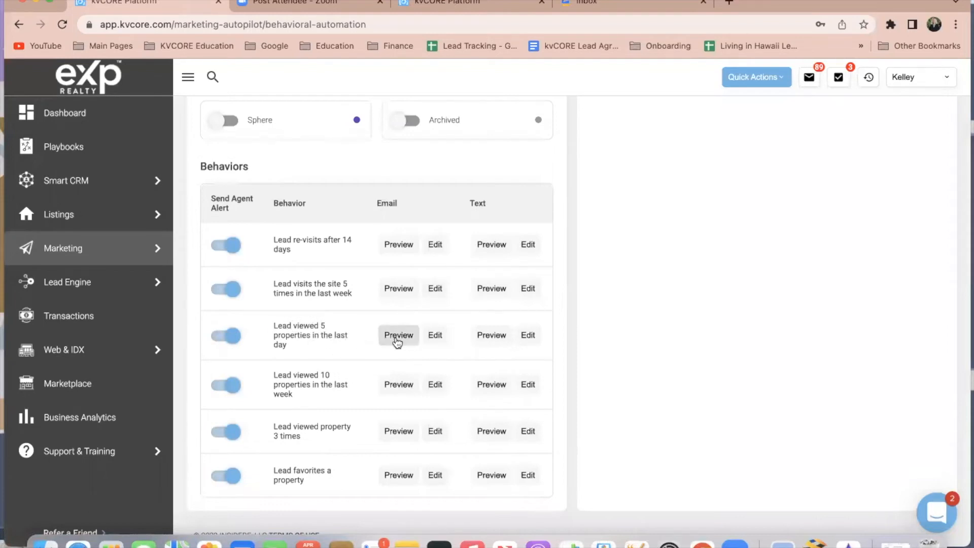
left_click(396, 338)
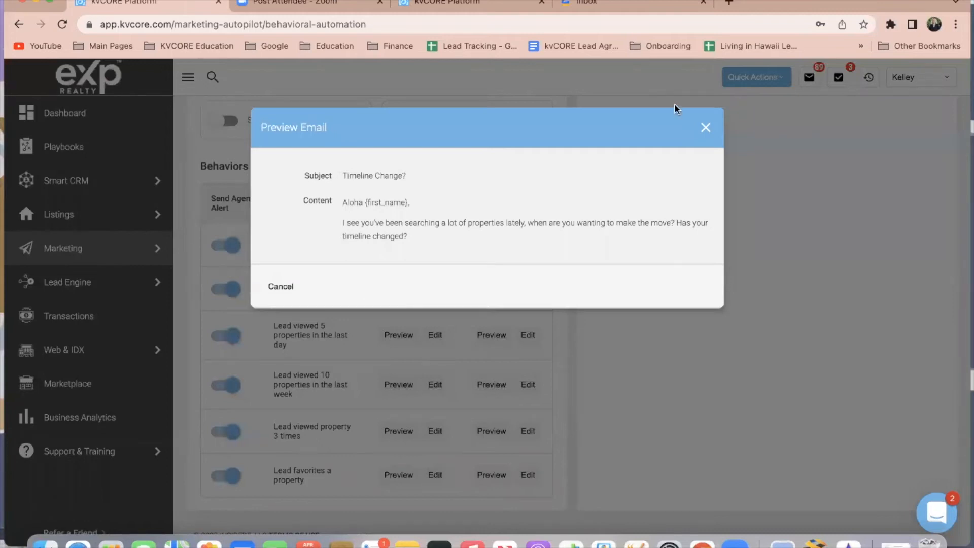
left_click(706, 128)
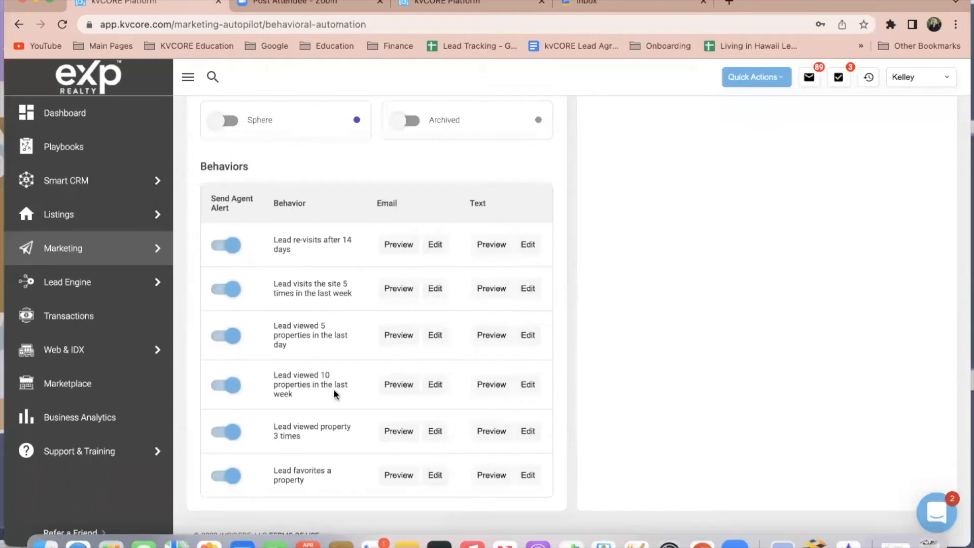
Step: Open the email for the "Lead viewed 10 properties in the last week" behavior and examine its subject and message
left_click(436, 385)
scroll(554, 217, "down", 3)
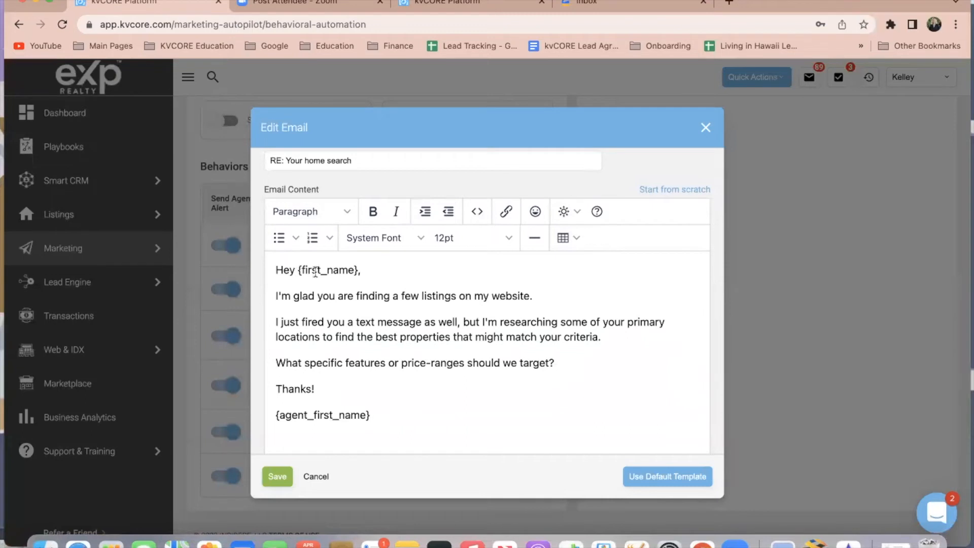
scroll(388, 299, "down", 1)
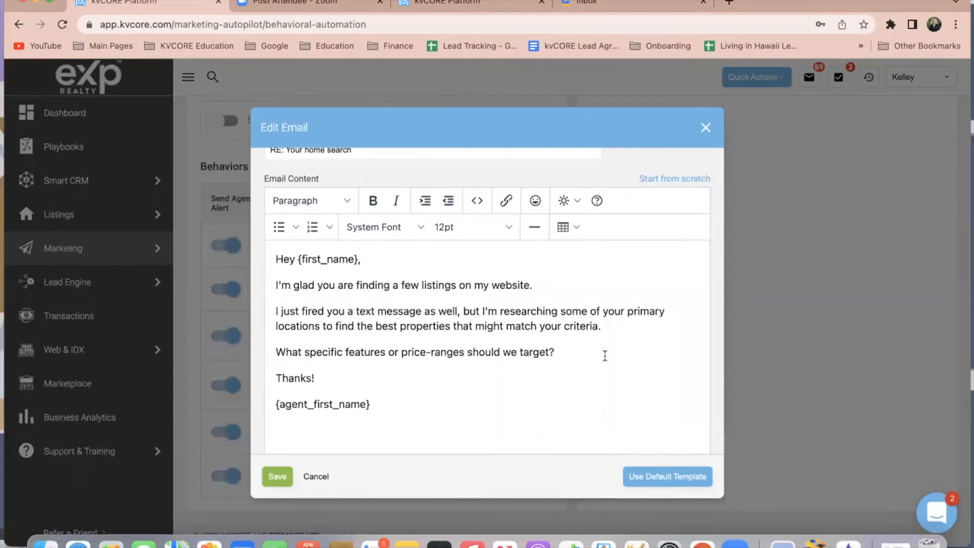
scroll(428, 250, "up", 3)
scroll(562, 361, "down", 4)
scroll(626, 361, "up", 4)
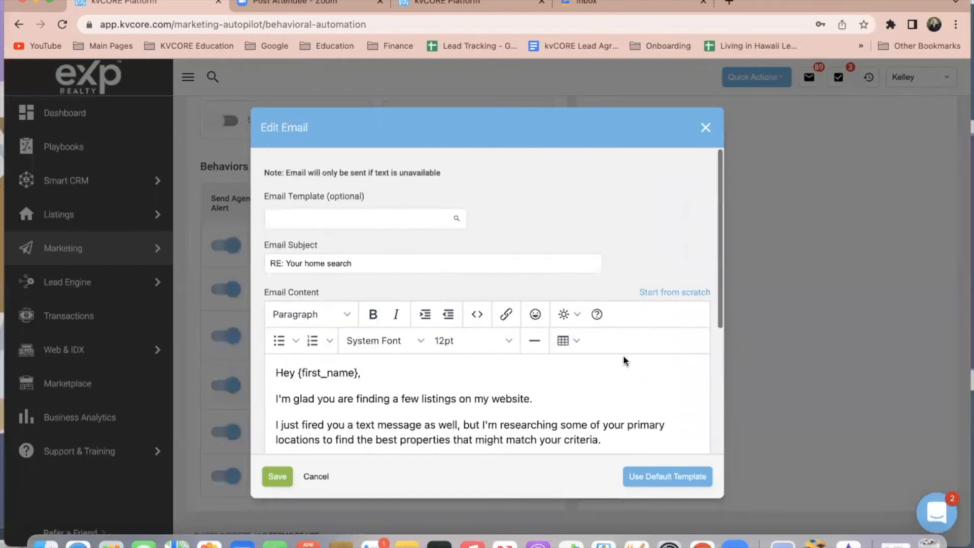
triple_click(398, 259)
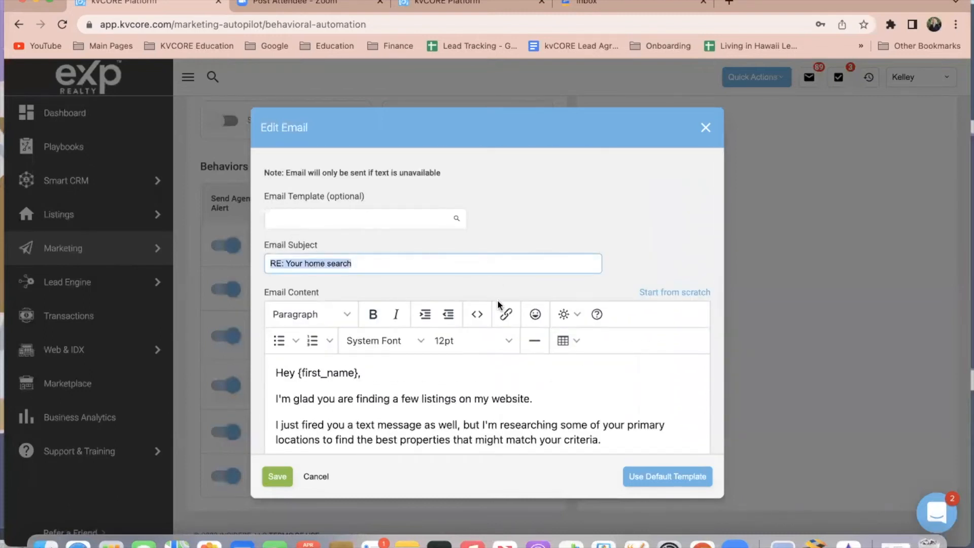
scroll(538, 340, "down", 3)
scroll(544, 409, "up", 1)
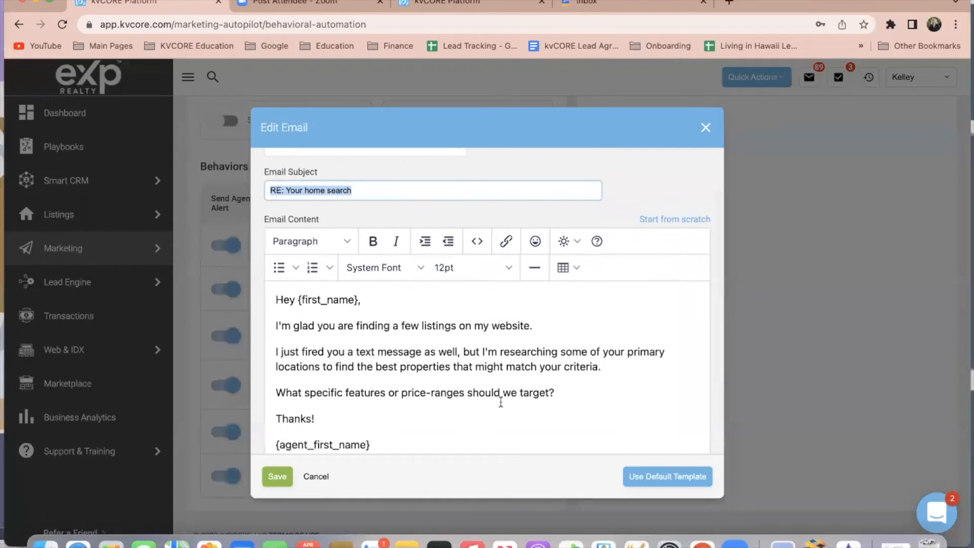
Step: Replace the whole "Lead viewed 10 properties in the last week" email message with the greeting "Aloha {first_name}," using the lead's first-name merge tag
scroll(501, 402, "down", 1)
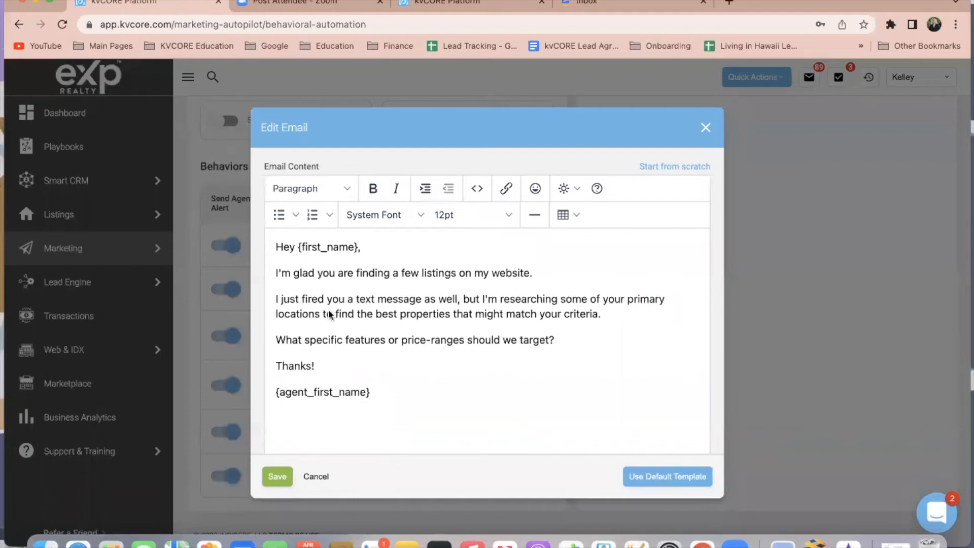
left_click_drag(375, 394, 275, 247)
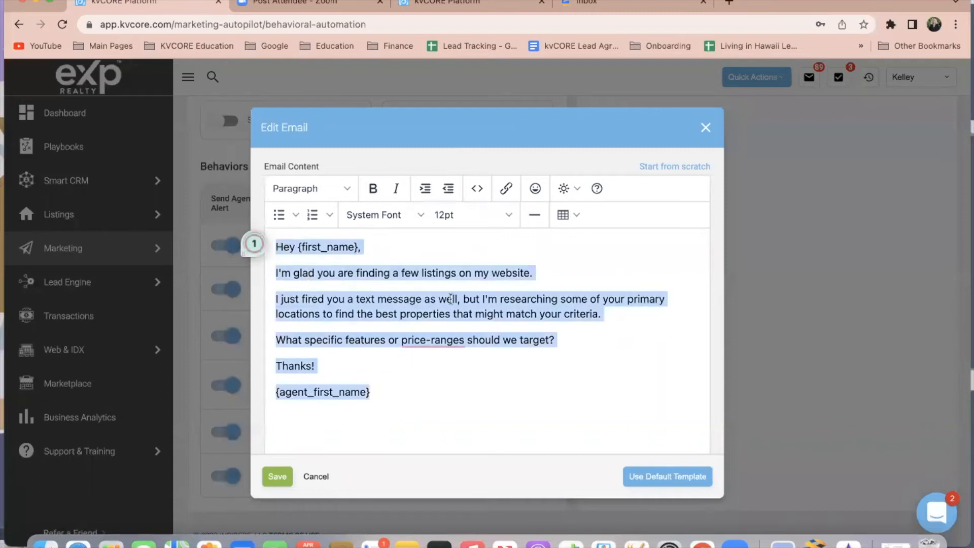
type("Aoo")
key("BackSpace")
key("BackSpace")
type("loha")
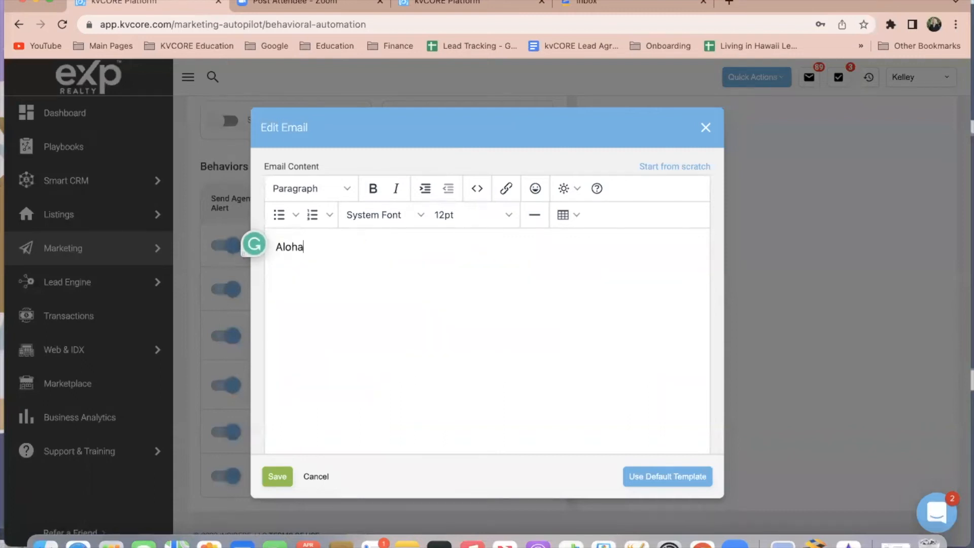
left_click(568, 188)
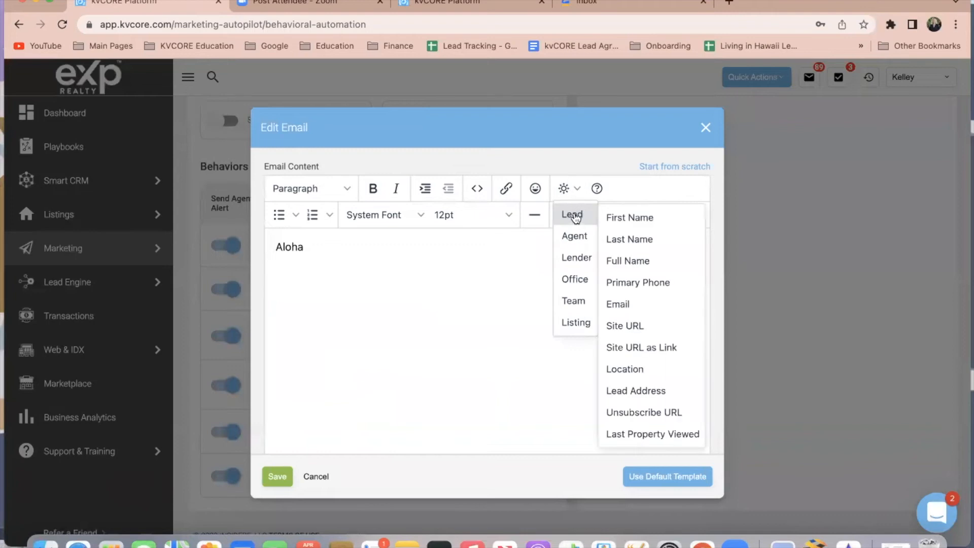
left_click(571, 215)
left_click(571, 216)
left_click(564, 189)
mouse_move(576, 215)
left_click(631, 218)
type(",")
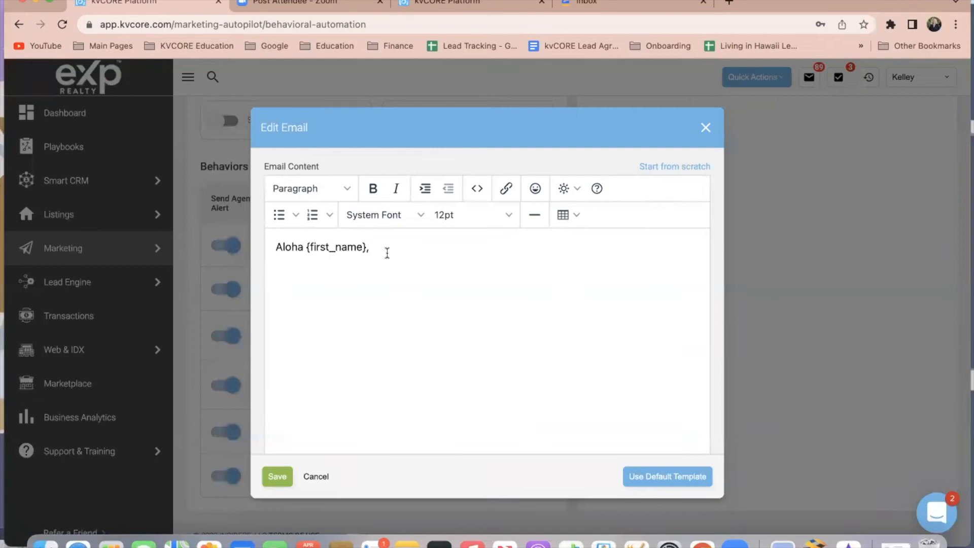
Step: Write "I see you've been looking at properties" below the greeting, accepting the suggested correction of "been look" to "been looking"
type("O")
key("BackSpace")
type("I see ")
type("you've been look")
type("i")
key("BackSpace")
type("at property")
key("BackSpace")
type("ies]")
key("BackSpace")
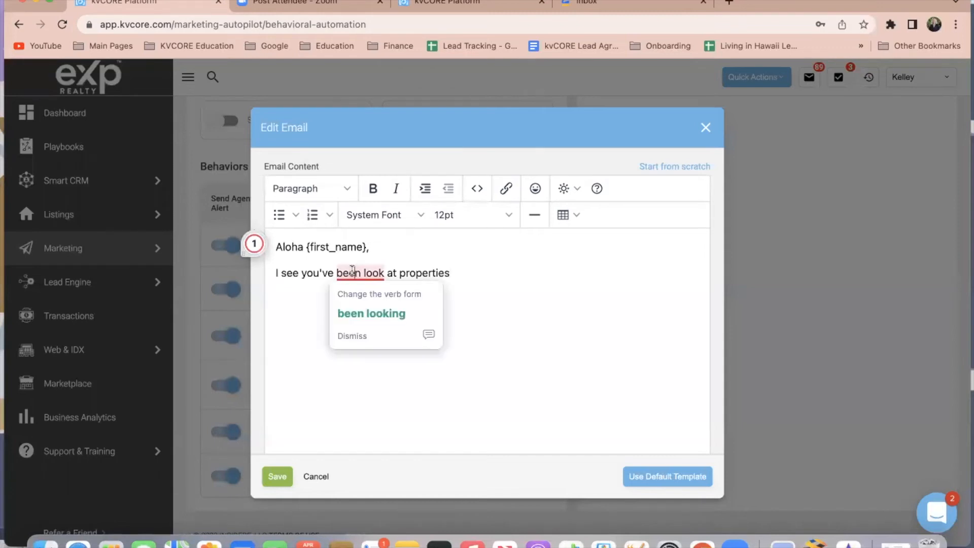
left_click(369, 316)
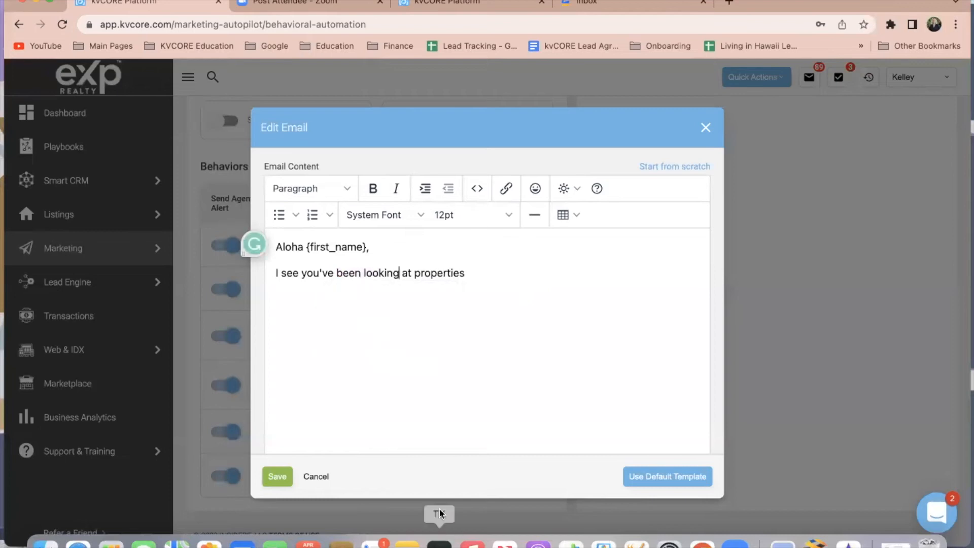
Step: Rewrite the end of the sentence after "looking at" as "some properties lately, anything caught your eye?"
left_click(481, 273)
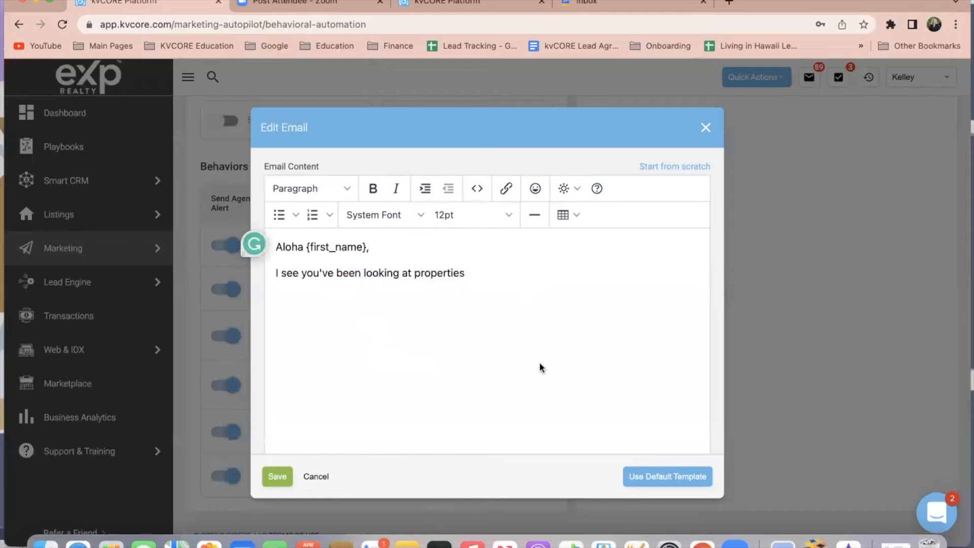
key("BackSpace")
key("BackSpace")
key("BackSpace")
key("BackSpace")
key("BackSpace")
key("BackSpace")
key("BackSpace")
key("BackSpace")
key("BackSpace")
key("BackSpace")
type("some properties lately")
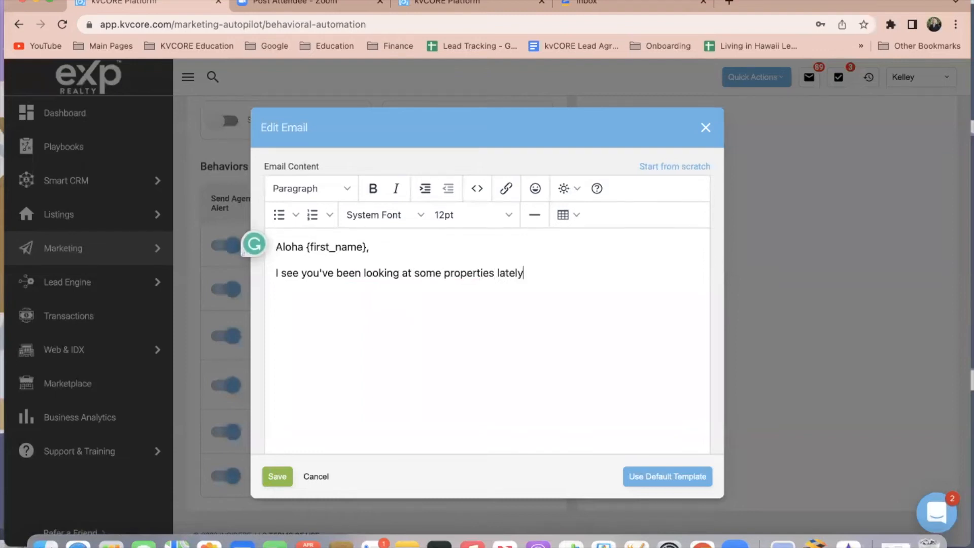
type(", anything caught your ")
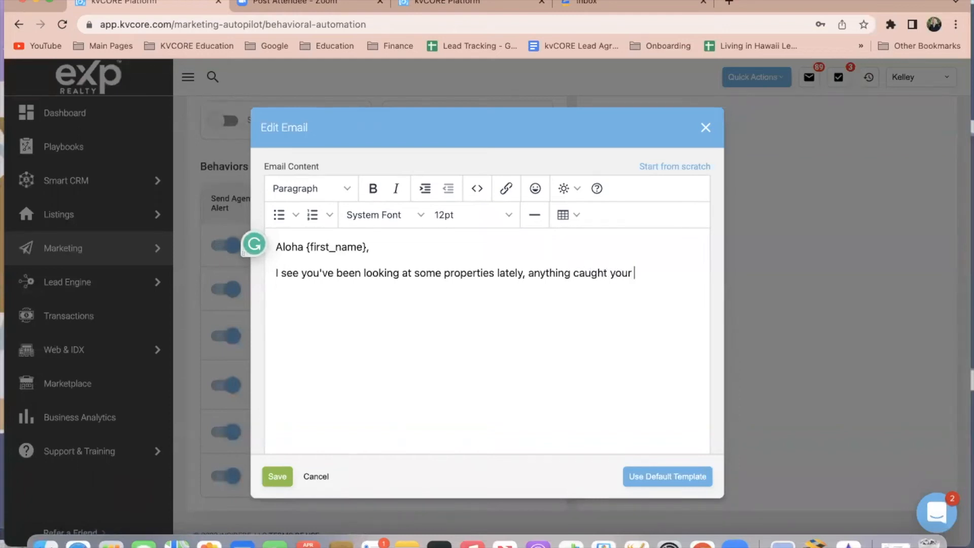
type("eye?")
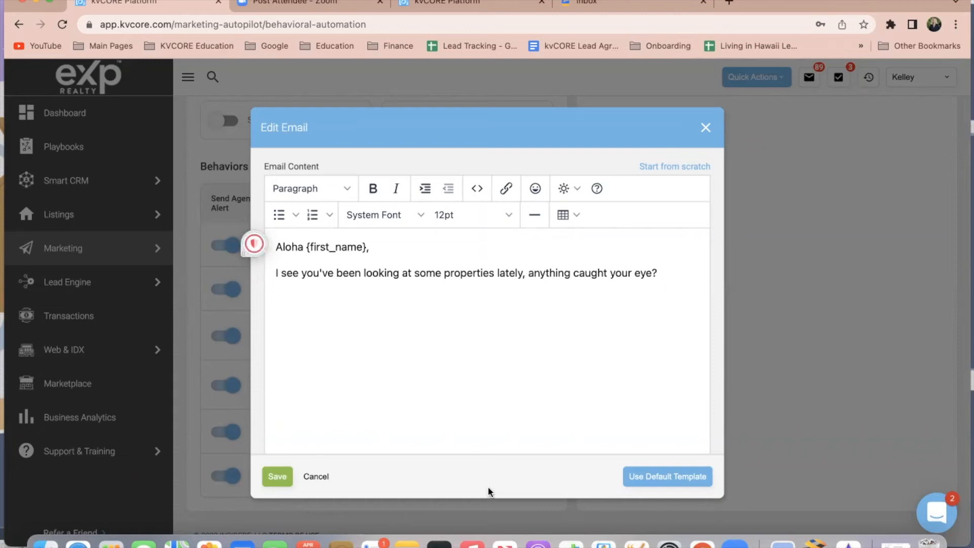
Step: Replace the email subject with "Eye Candy?"
scroll(461, 340, "up", 5)
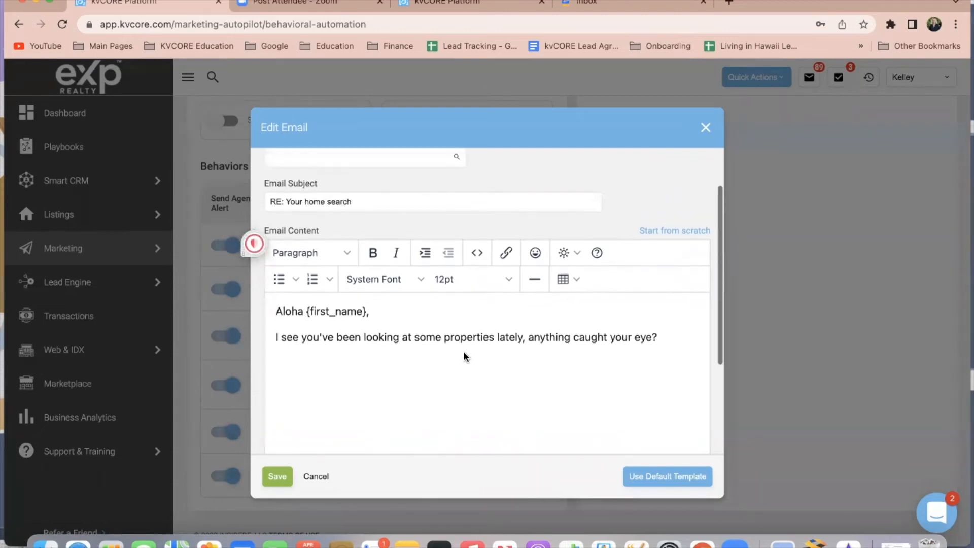
triple_click(396, 234)
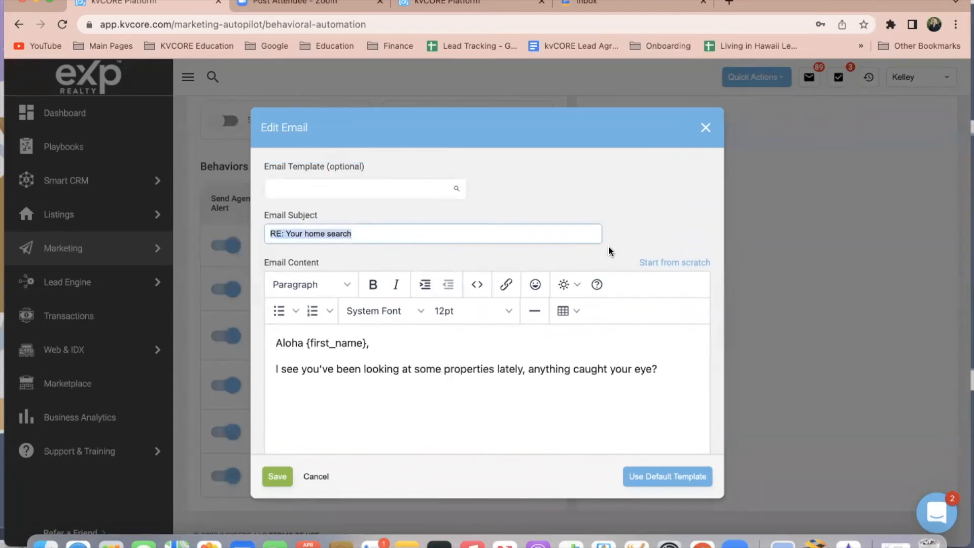
type("Eye Candy?")
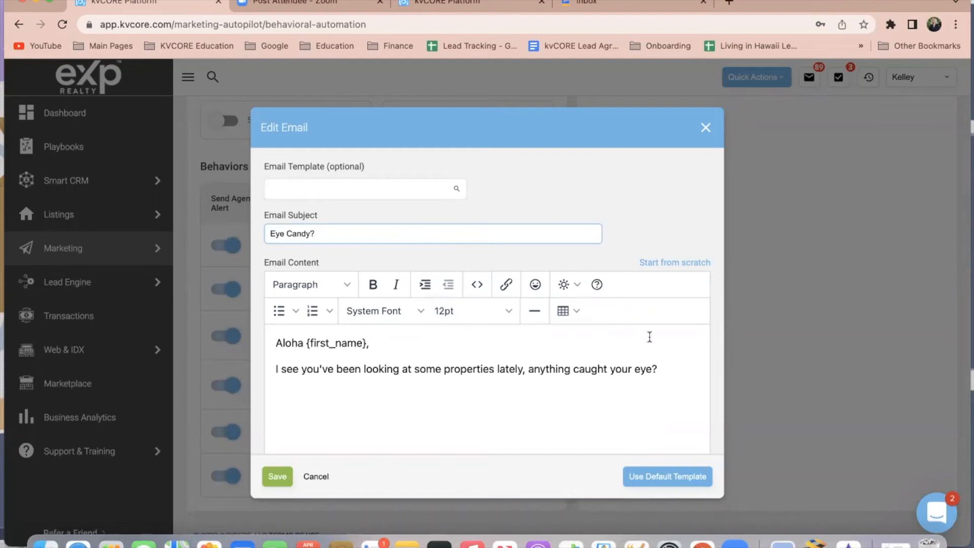
Step: Copy the full email message, including the greeting, and save the email
scroll(693, 385, "down", 3)
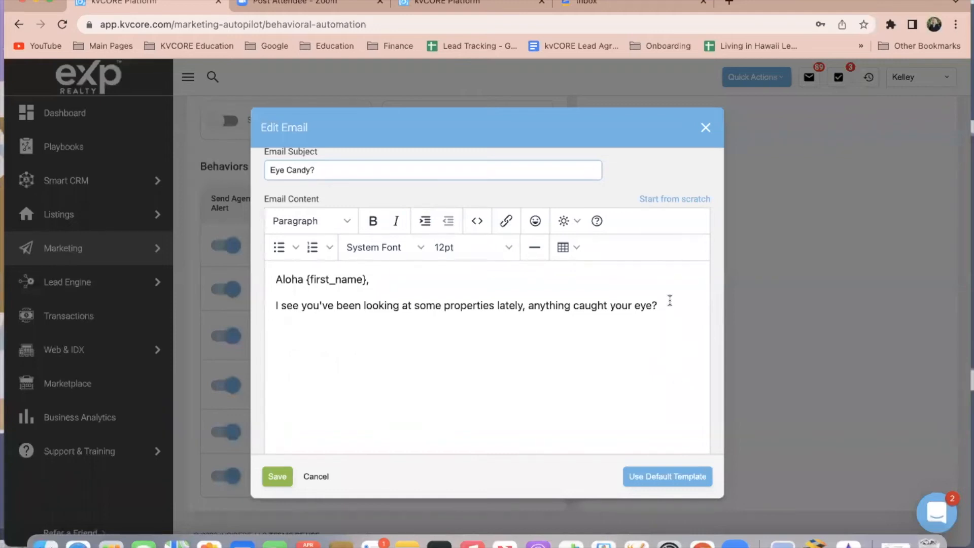
left_click_drag(667, 300, 274, 279)
key("super+c")
left_click(274, 477)
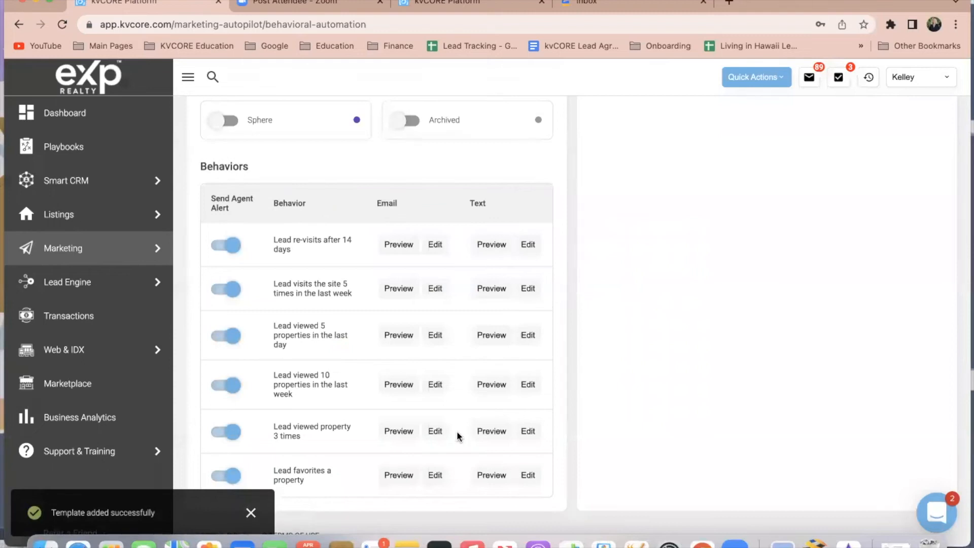
Step: Replace the text message for the "Lead viewed 10 properties in the last week" behavior with the copied email message
left_click(528, 385)
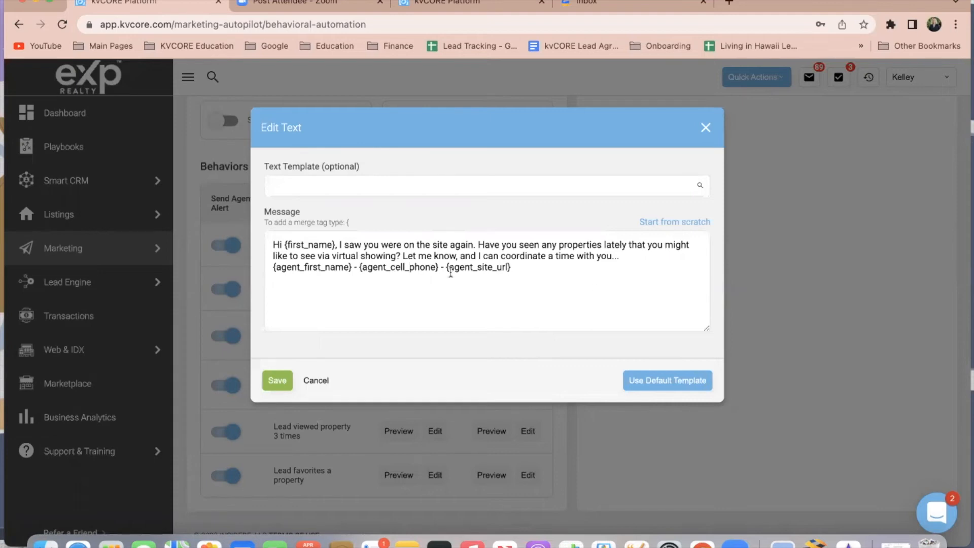
left_click(537, 271)
key("super+a")
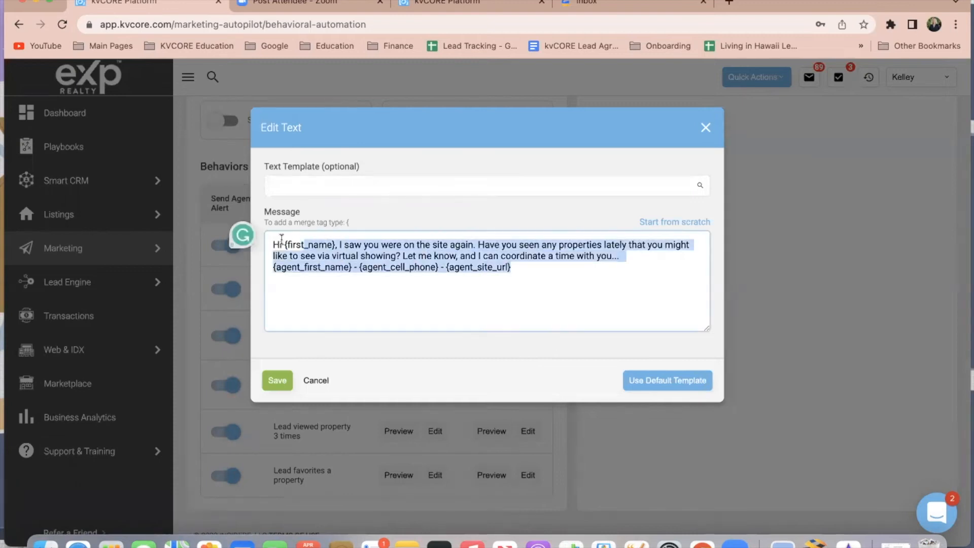
key("super+v")
Step: Join the greeting and the sentence of the text message onto one line, save it and dismiss the notification
left_click(275, 269)
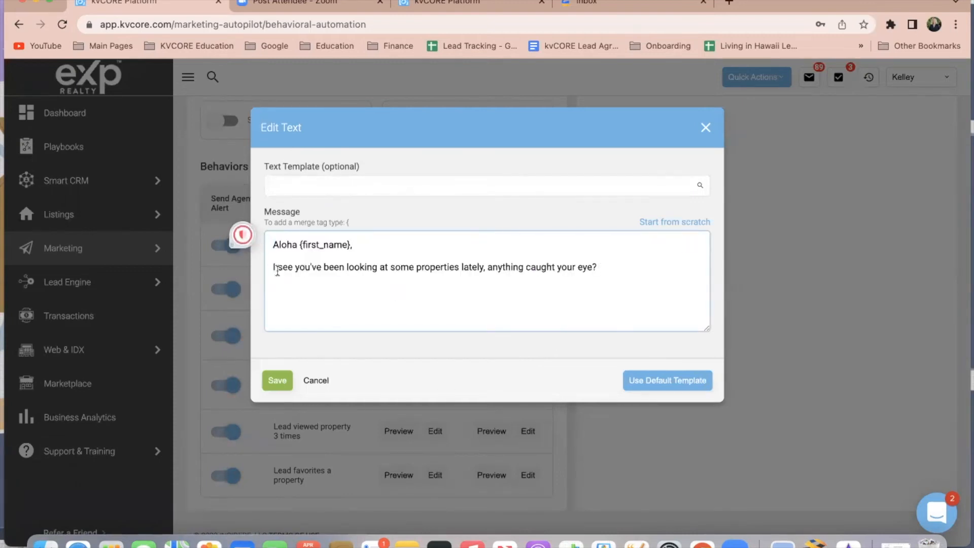
key("BackSpace")
key("BackSpace")
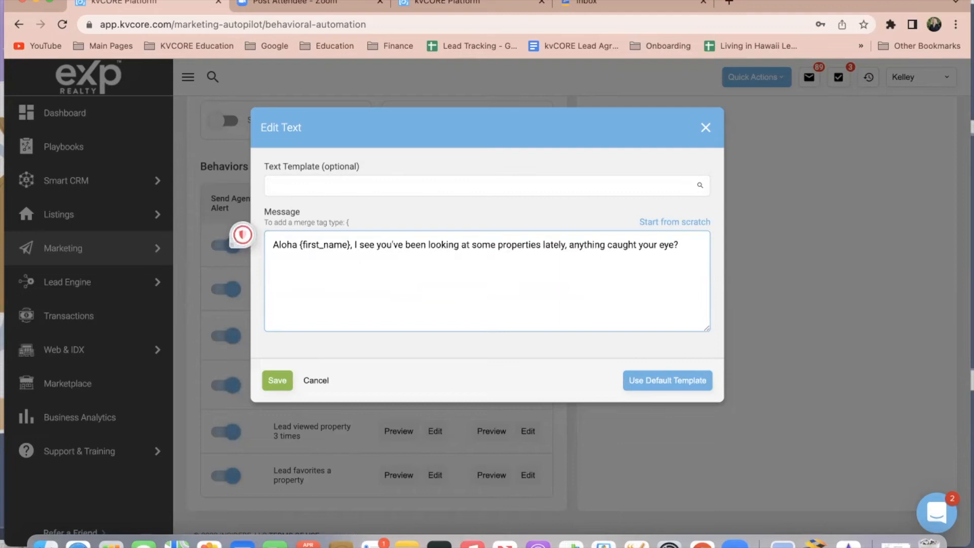
left_click(278, 381)
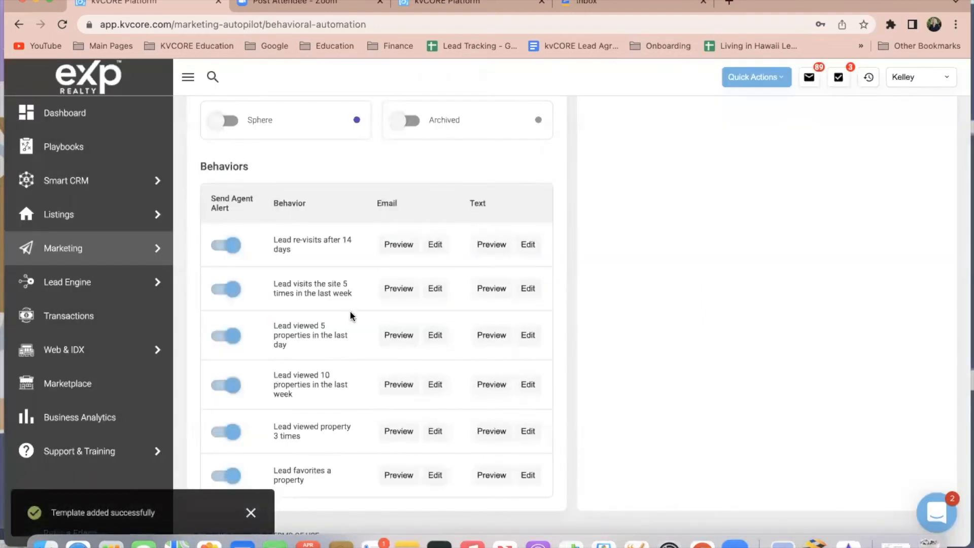
left_click(251, 513)
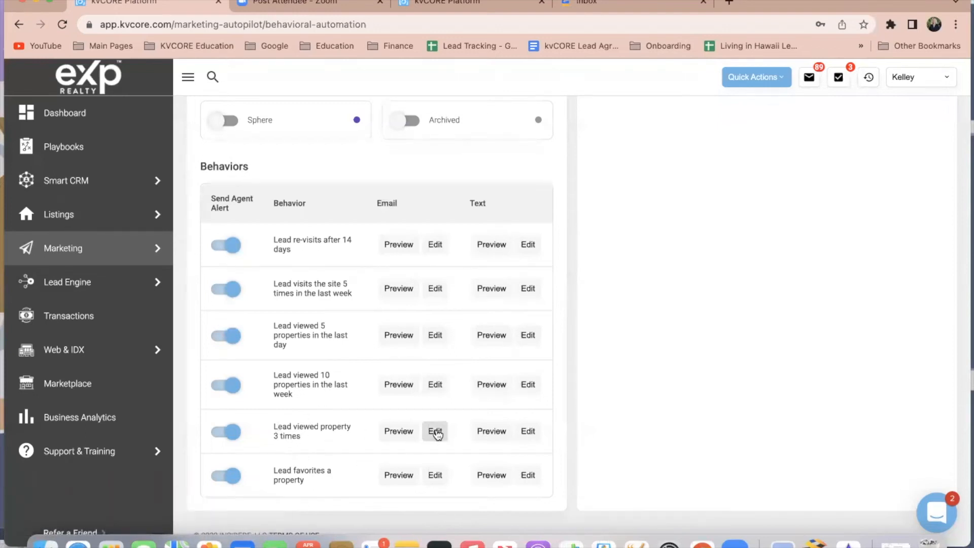
Step: Preview the email for the "Lead viewed property 3 times" behavior, then open its editor and exit without changes
left_click(391, 440)
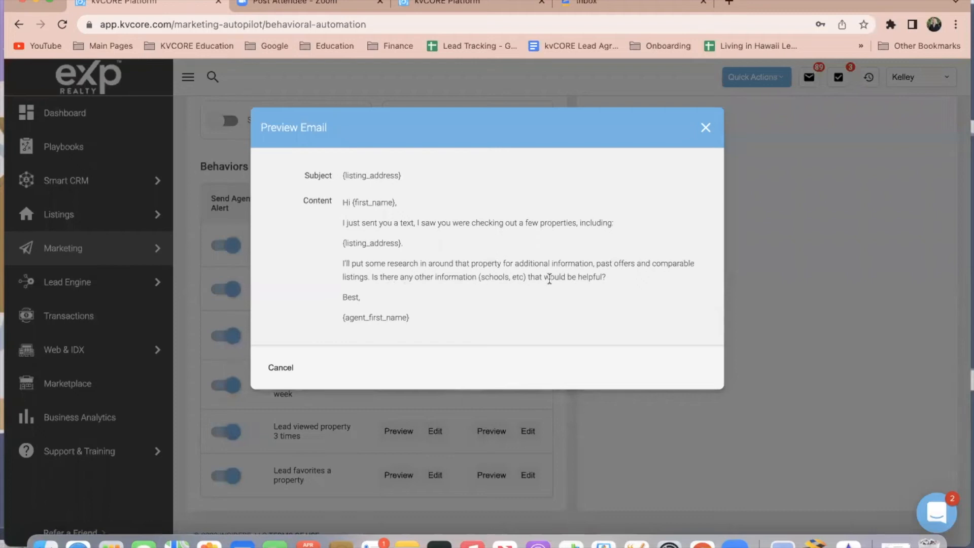
left_click(705, 127)
left_click(435, 431)
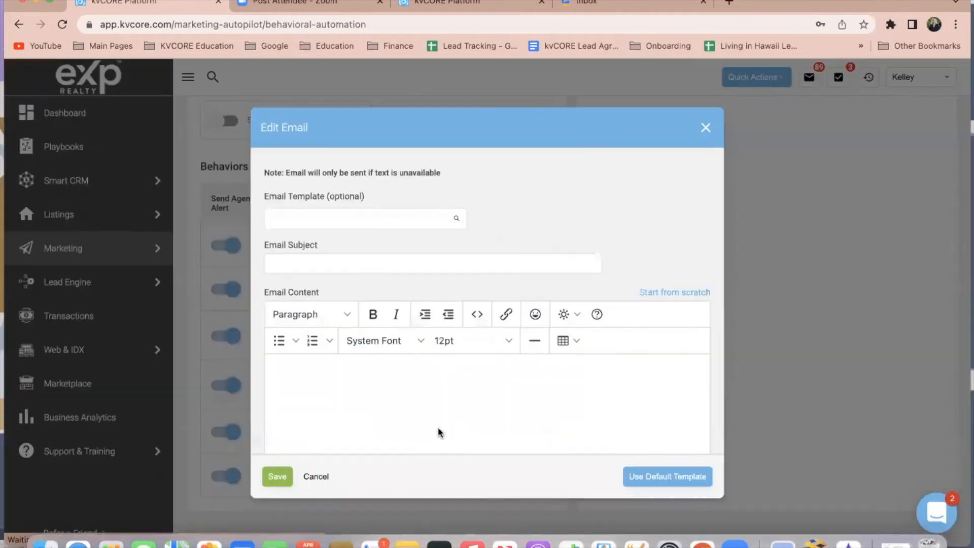
left_click(704, 127)
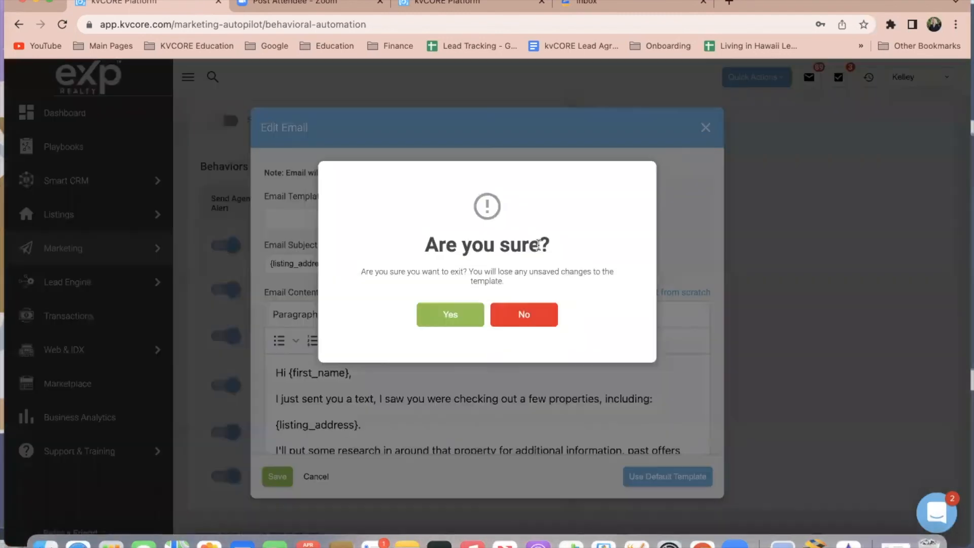
left_click(451, 314)
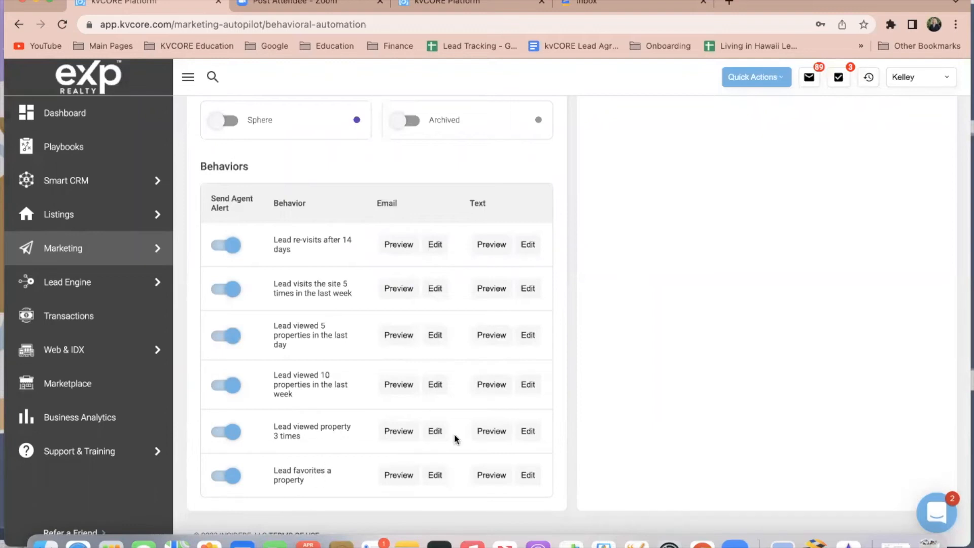
Step: Replace the whole "Lead viewed property 3 times" email message with the greeting "Aloha {first_name}," using the lead's first-name merge tag
left_click(437, 432)
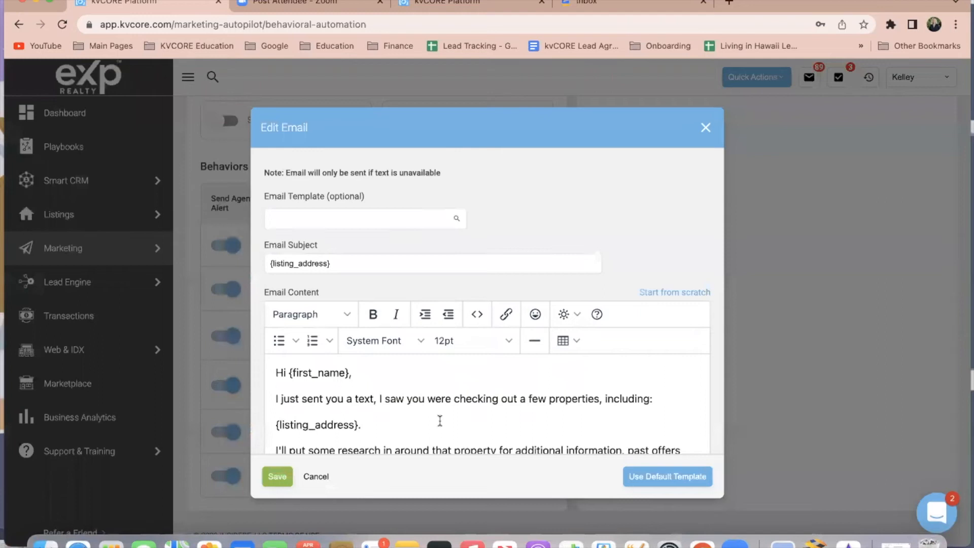
scroll(444, 406, "down", 2)
scroll(446, 390, "down", 1)
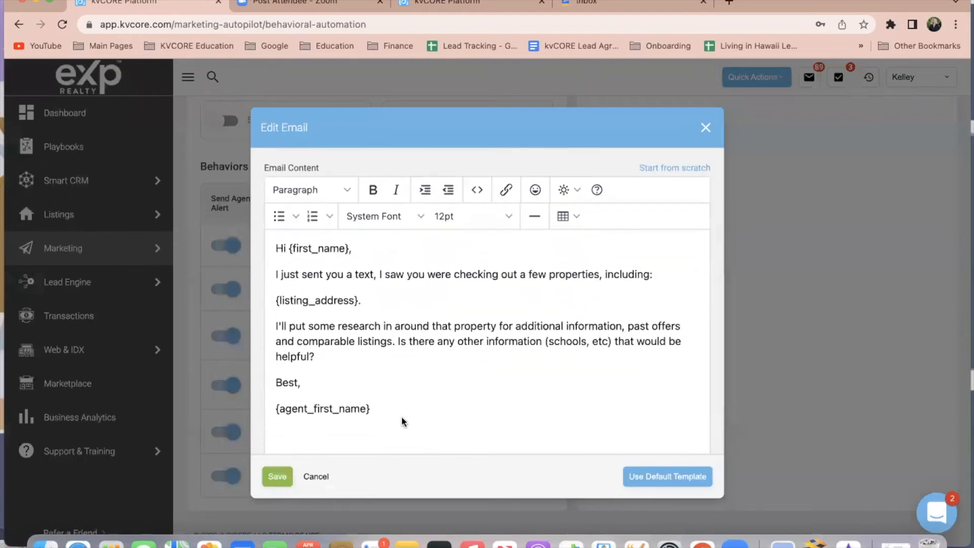
left_click_drag(394, 406, 274, 247)
type("Aloha")
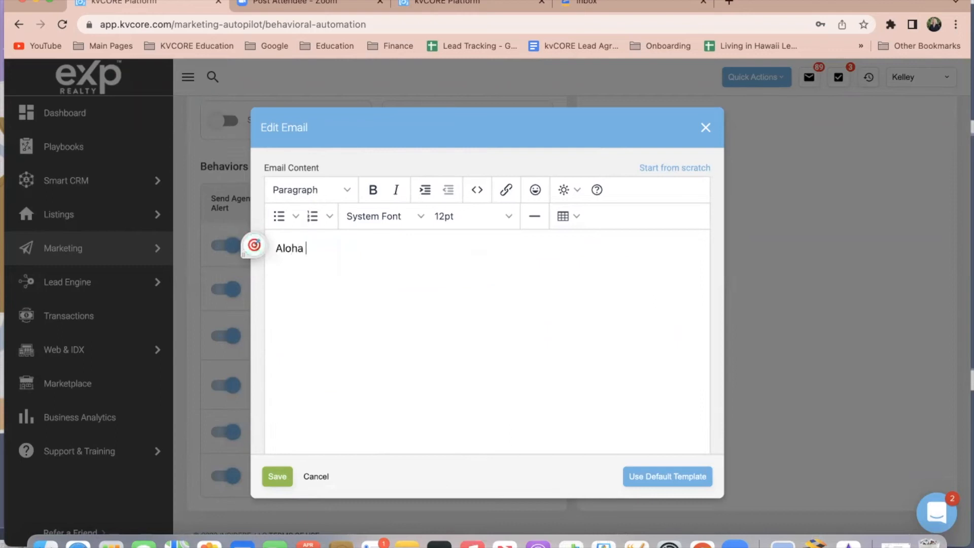
left_click(564, 192)
left_click(574, 192)
left_click(578, 191)
mouse_move(580, 218)
left_click(616, 218)
type(",")
key("Return")
key("Return")
Step: Write "I see you keep coming back to that listing... do you want any additional information?" below the greeting
type("I ca")
key("BackSpace")
key("BackSpace")
key("BackSpace")
key("BackSpace")
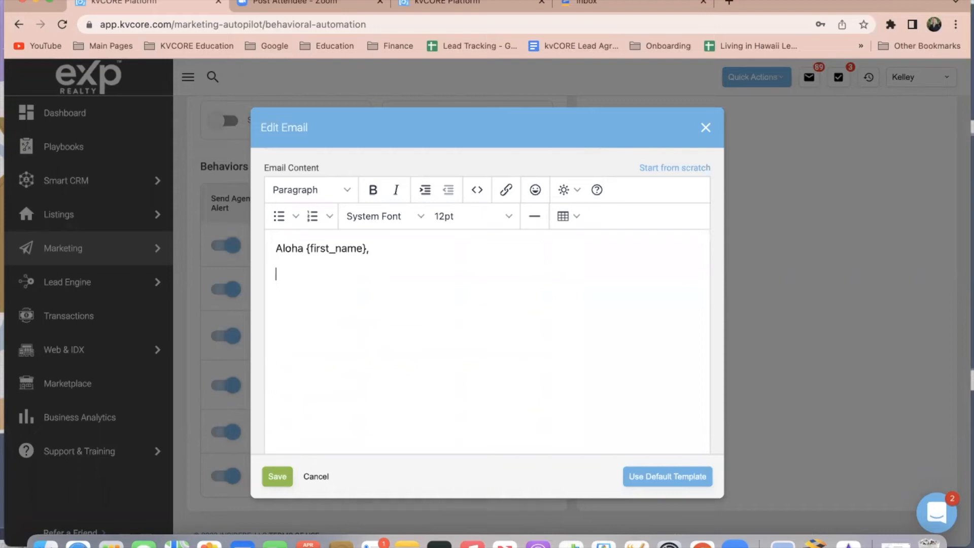
type("I see you keep coming back to ")
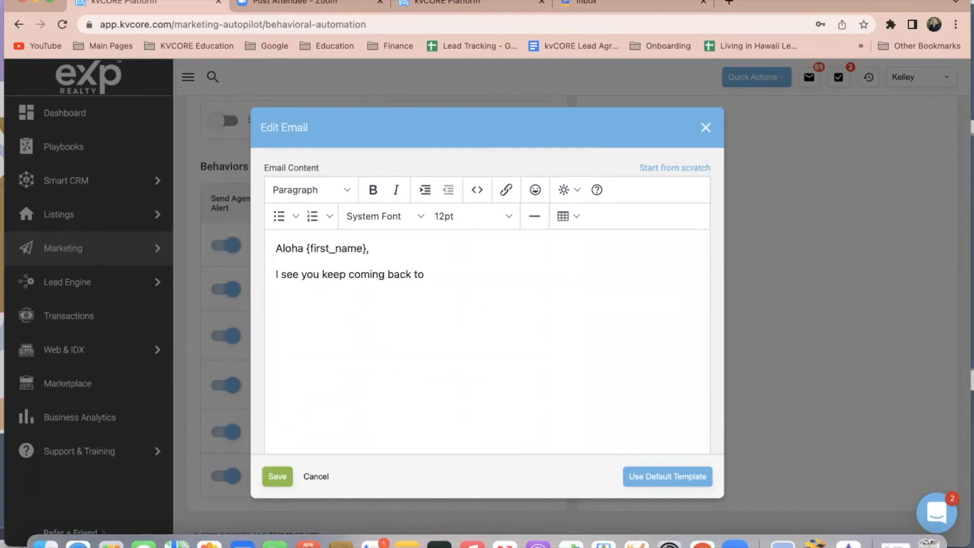
type("that listing... do you want any additional ination/")
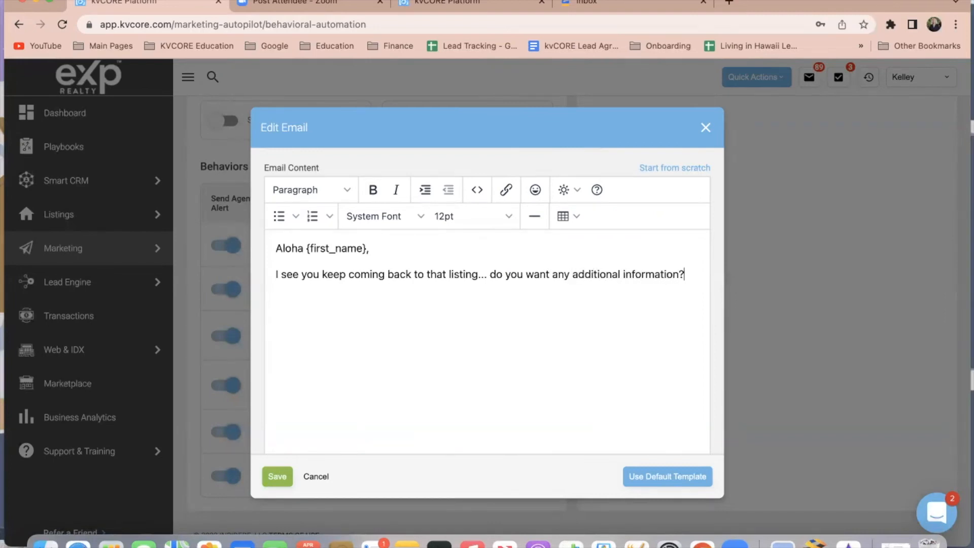
Step: Reword "back to that listing" in the message as "back to check out that property"
scroll(483, 315, "up", 2)
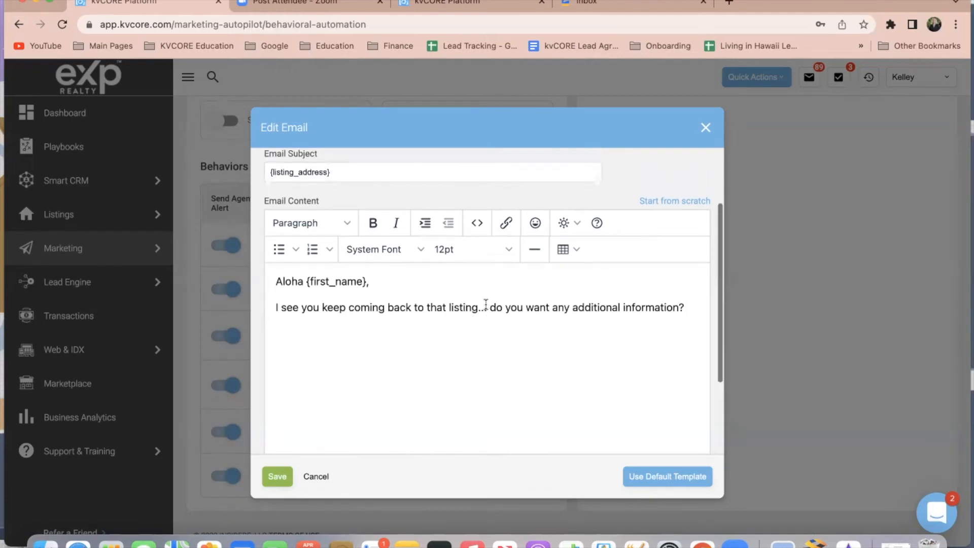
left_click_drag(477, 308, 387, 309)
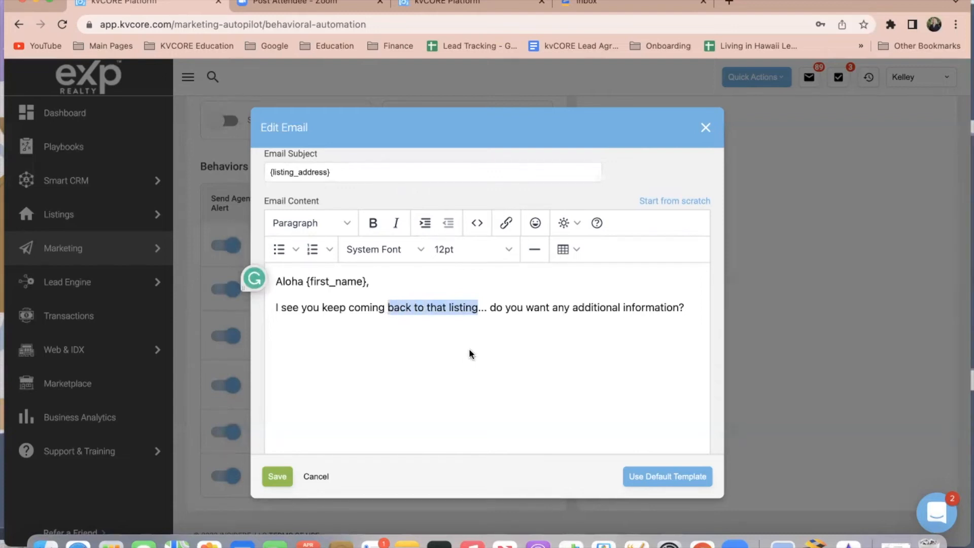
type("back to check out that propertt")
key("BackSpace")
type("y")
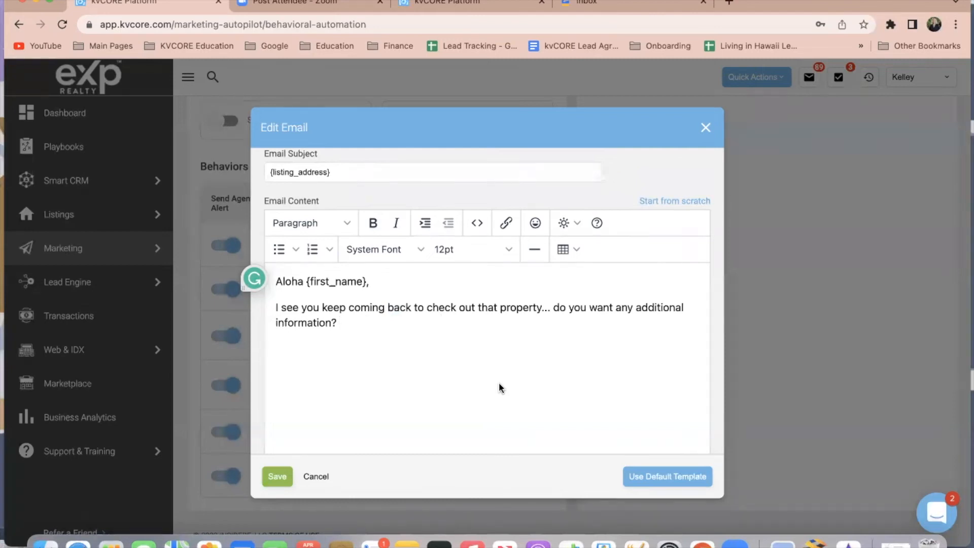
Step: Copy the full message of the "Lead viewed property 3 times" email, keep {listing_address} as its subject, and save the email
scroll(397, 298, "up", 3)
scroll(352, 376, "down", 2)
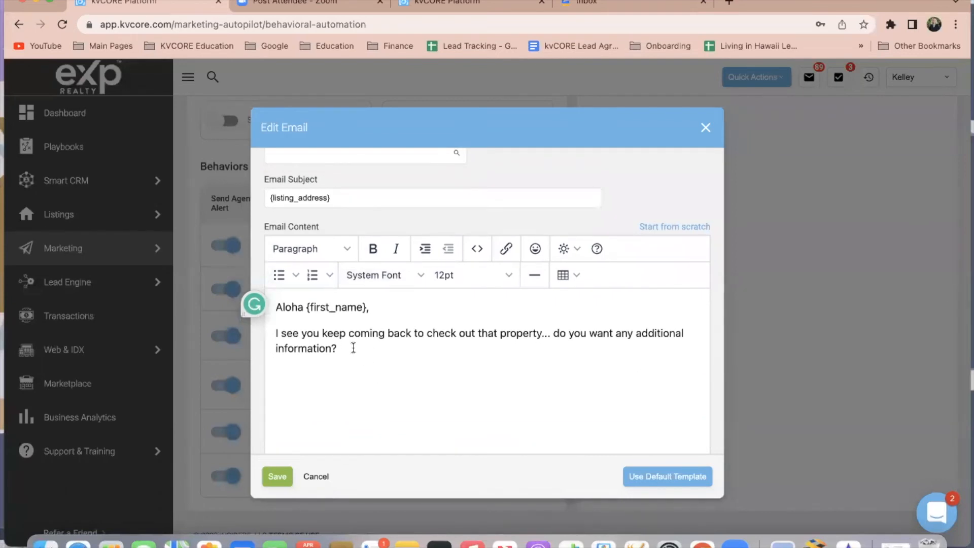
left_click_drag(354, 348, 275, 306)
key("super+c")
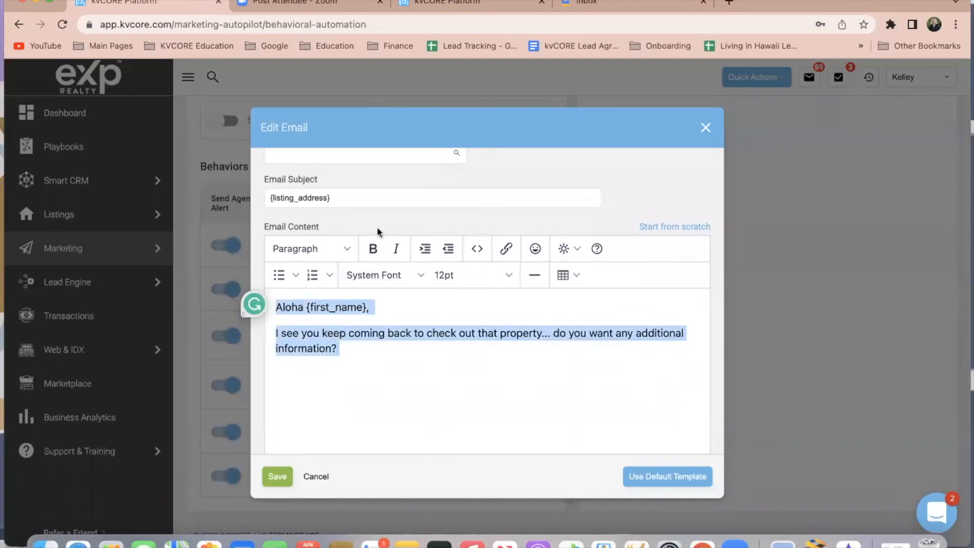
scroll(370, 224, "up", 2)
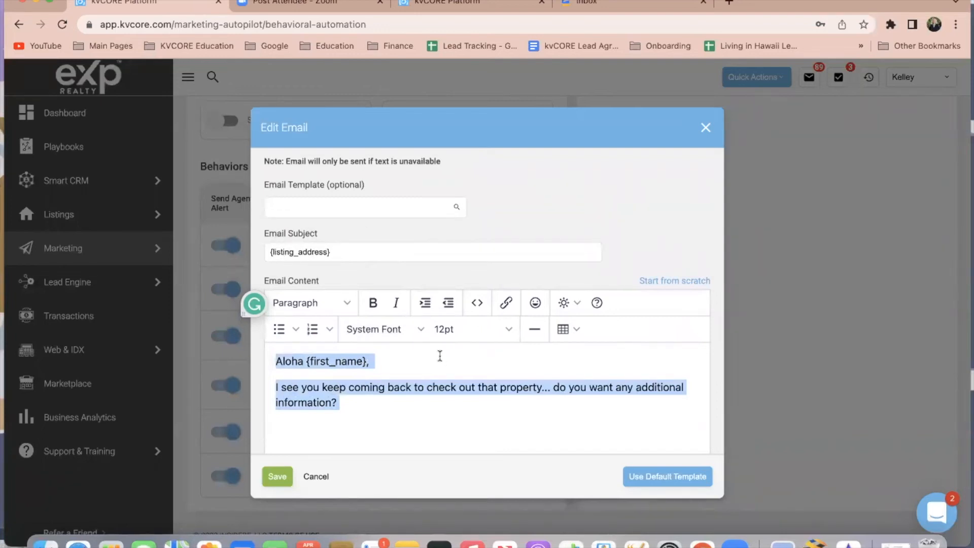
left_click(347, 251)
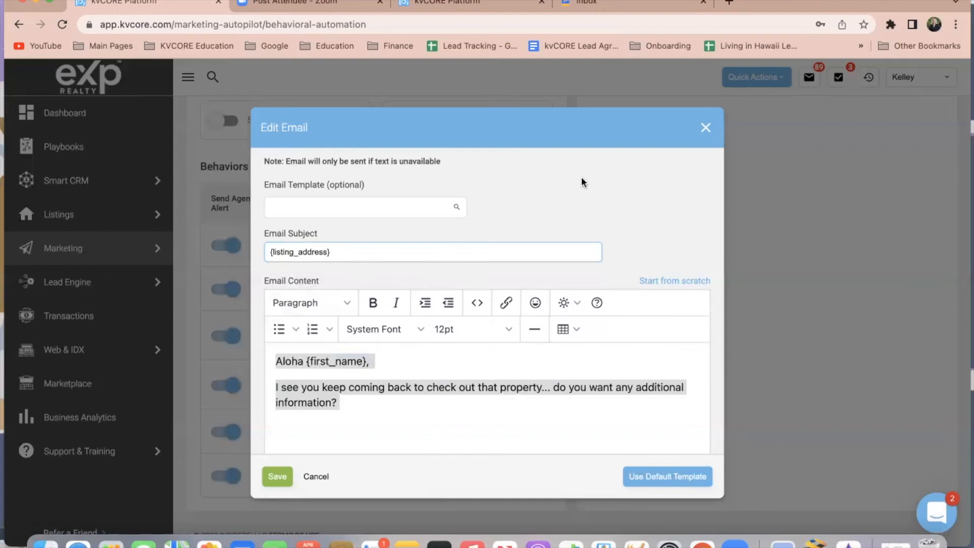
scroll(428, 406, "down", 3)
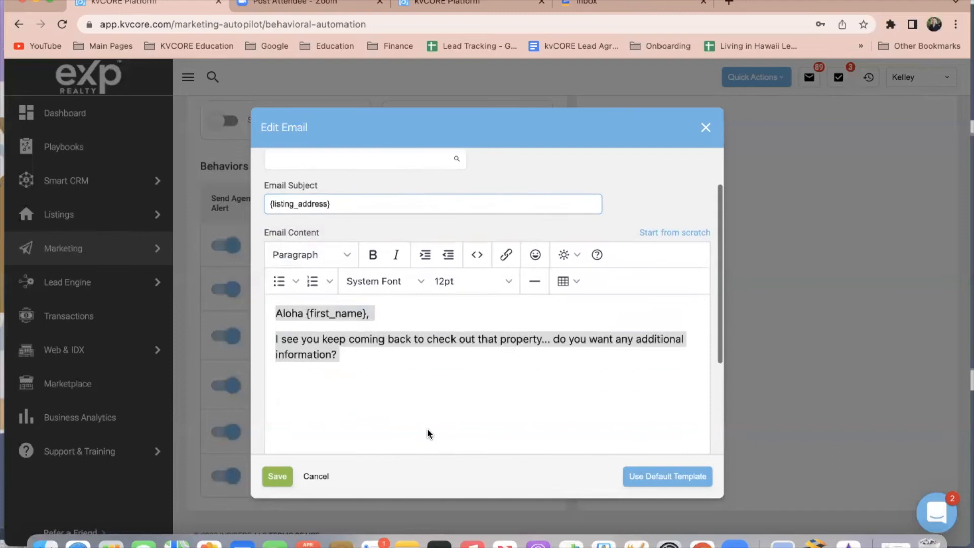
left_click(277, 476)
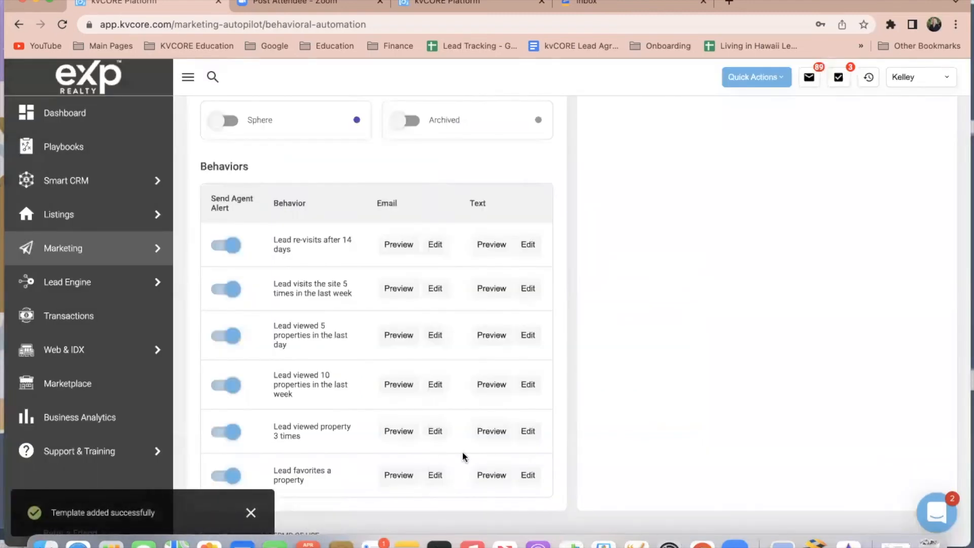
Step: Replace the whole text message for the "Lead viewed property 3 times" behavior with the copied email message
left_click(528, 431)
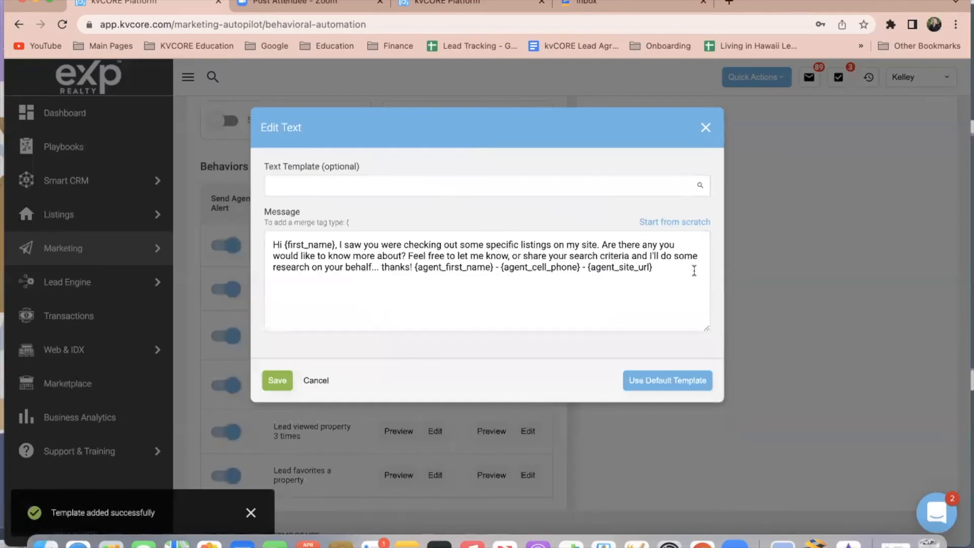
triple_click(433, 283)
key("super+v")
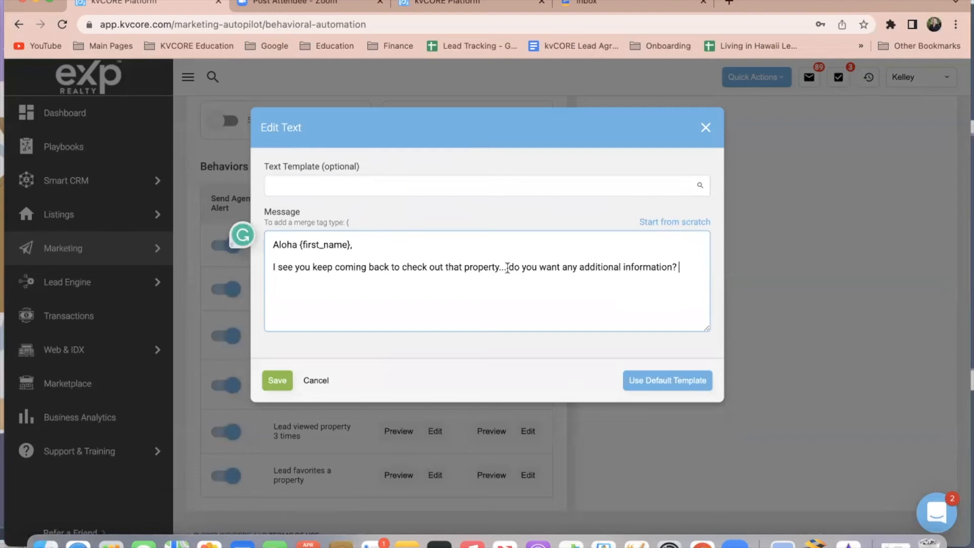
Step: Replace "that property" in the text message with the {listing_address} merge tag and save the text
left_click_drag(501, 268, 450, 268)
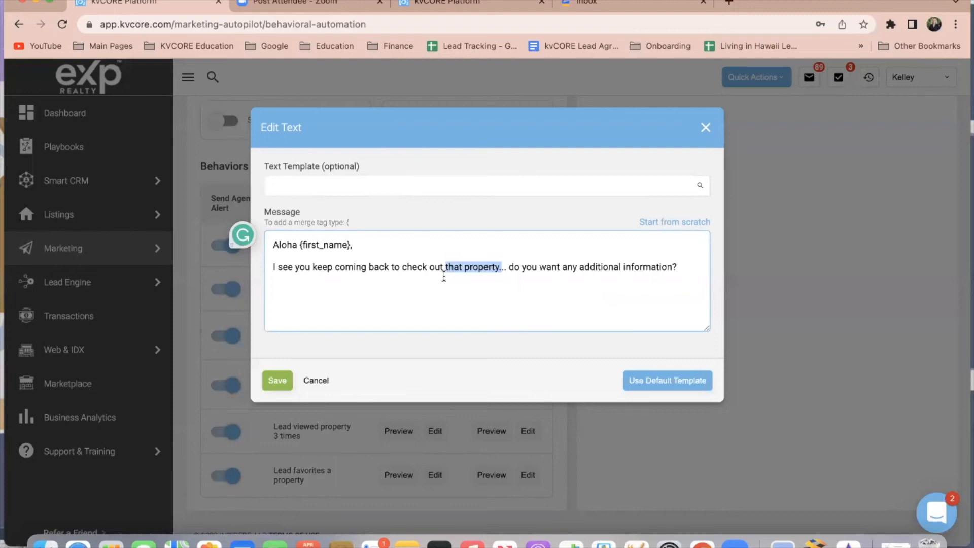
type("{")
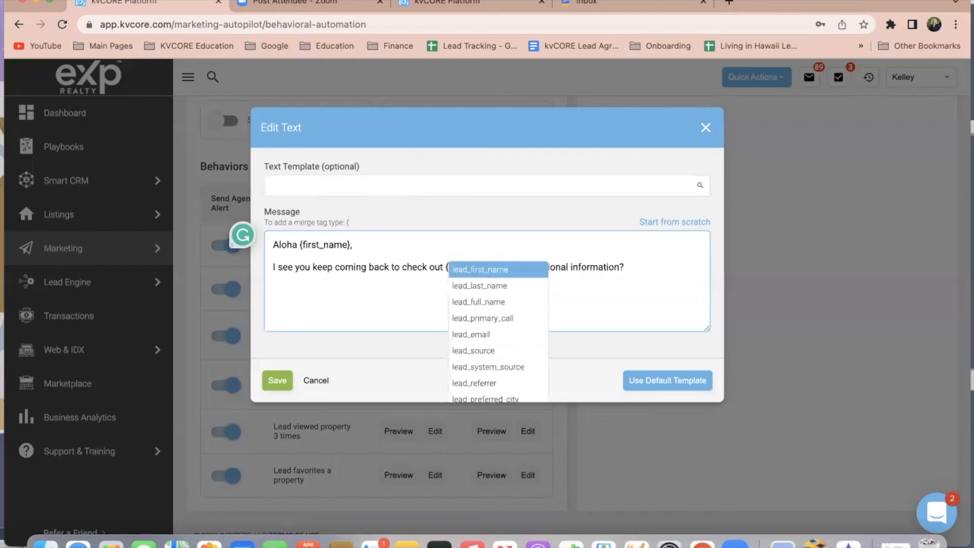
key("BackSpace")
type("[")
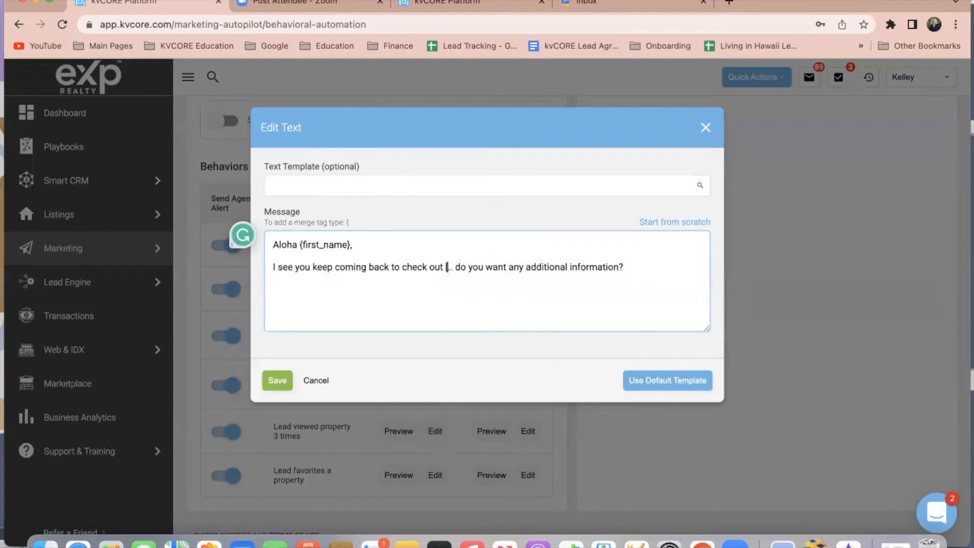
key("BackSpace")
type("{")
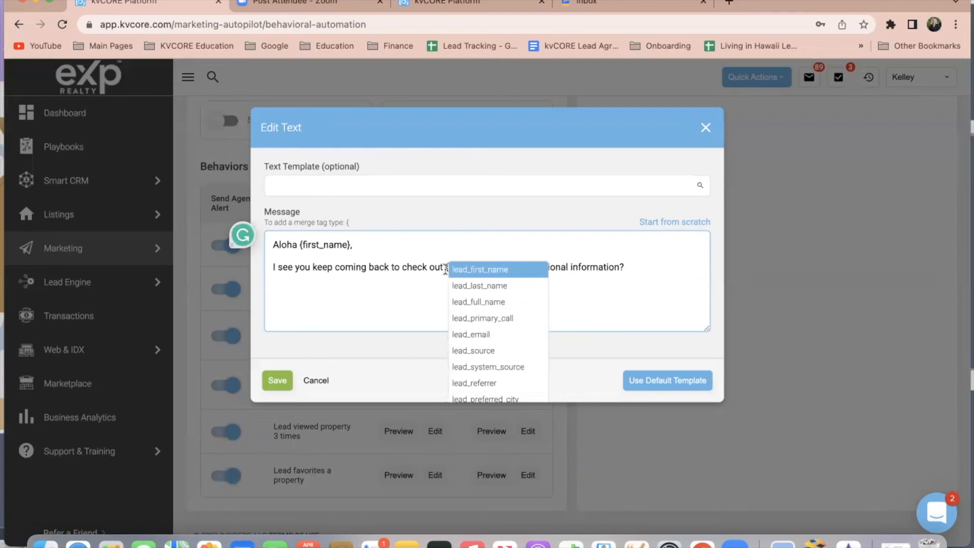
scroll(506, 294, "down", 2)
scroll(506, 293, "down", 10)
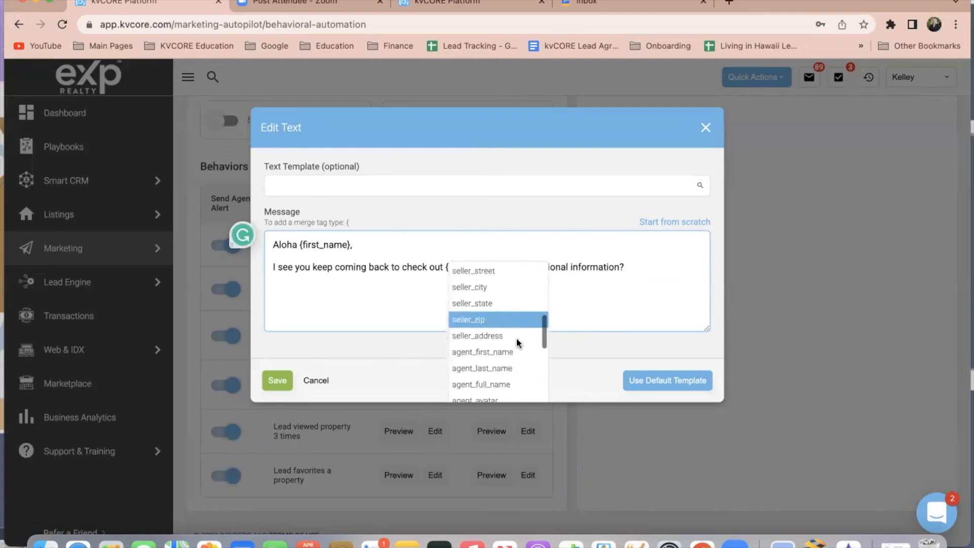
scroll(526, 352, "down", 10)
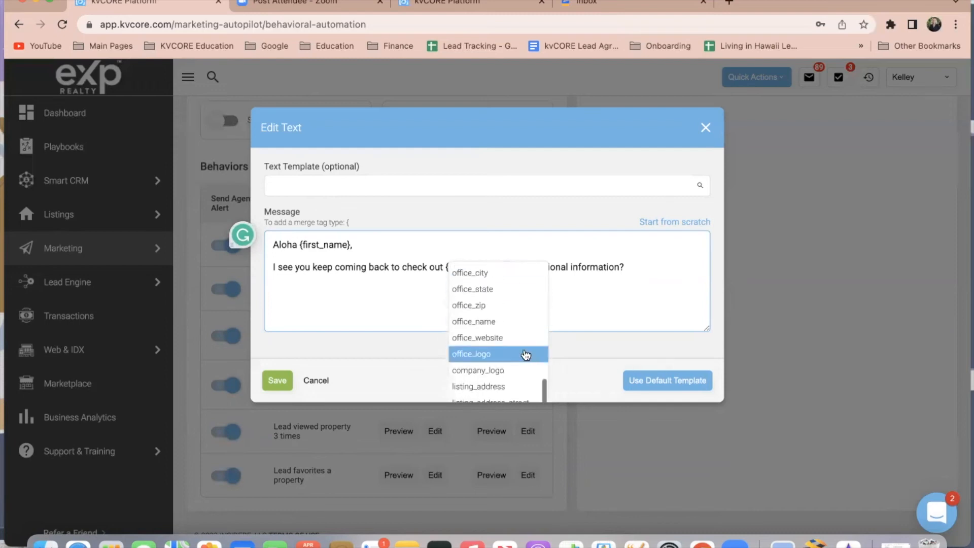
scroll(517, 354, "down", 5)
scroll(514, 340, "up", 3)
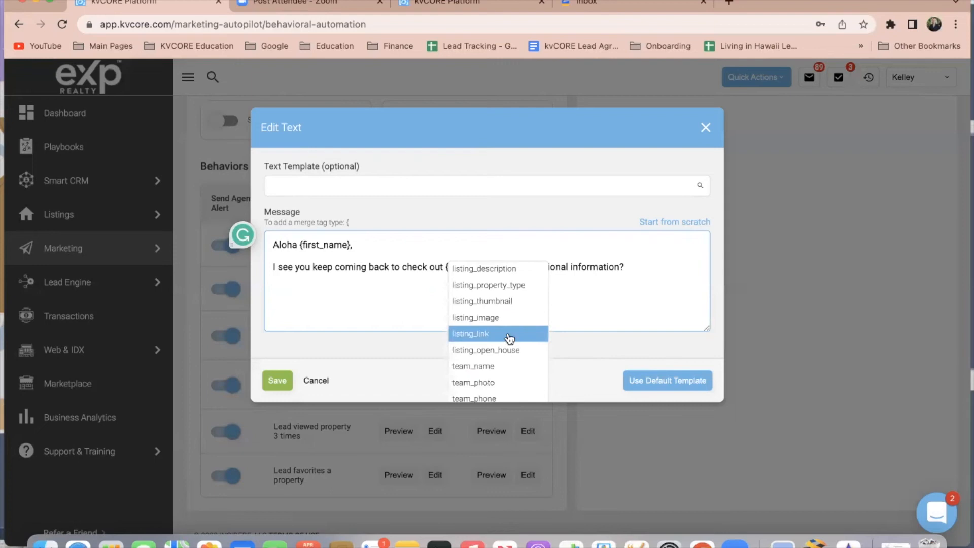
scroll(511, 335, "up", 5)
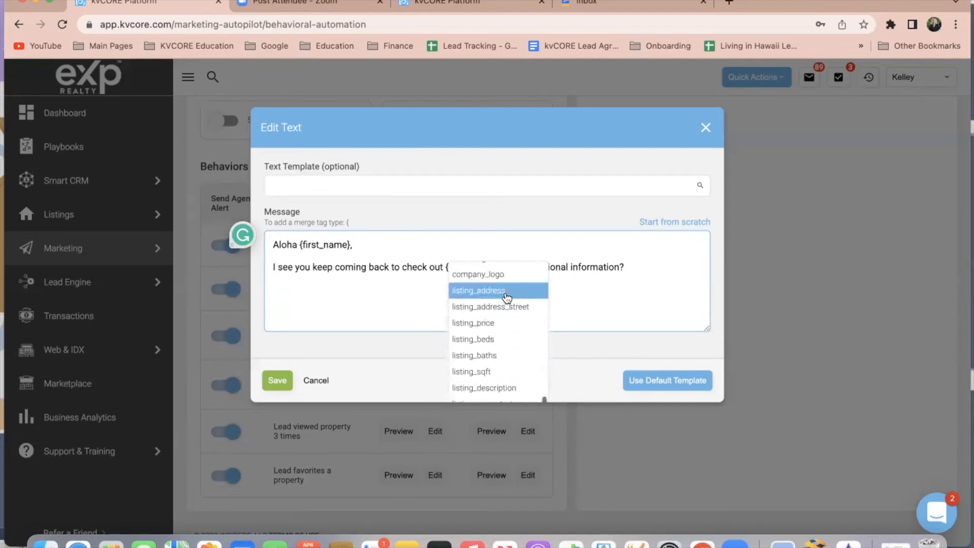
left_click(507, 287)
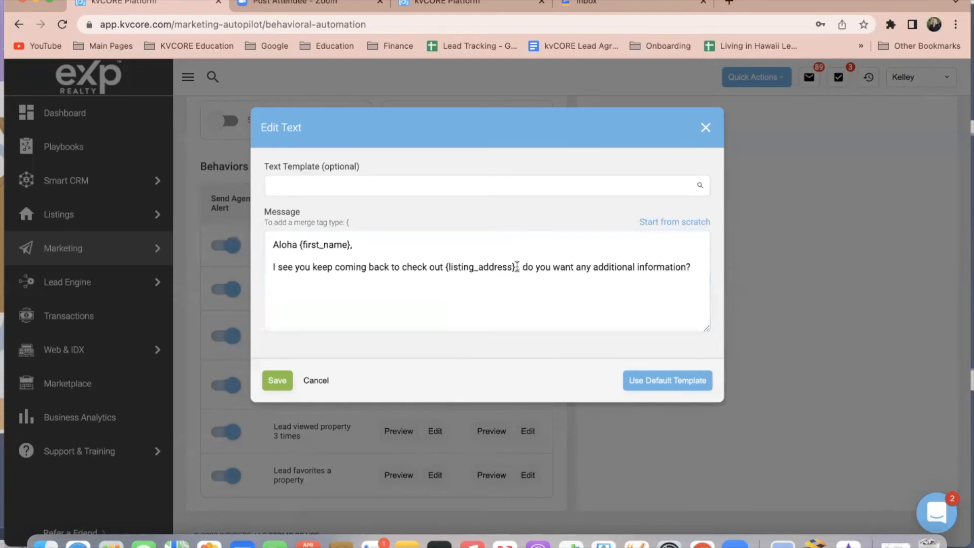
left_click(515, 268)
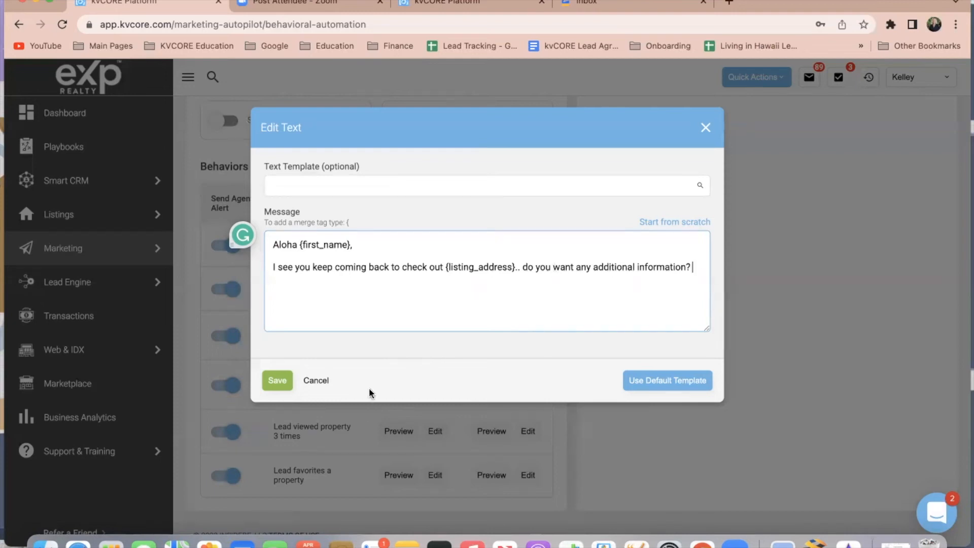
left_click(276, 384)
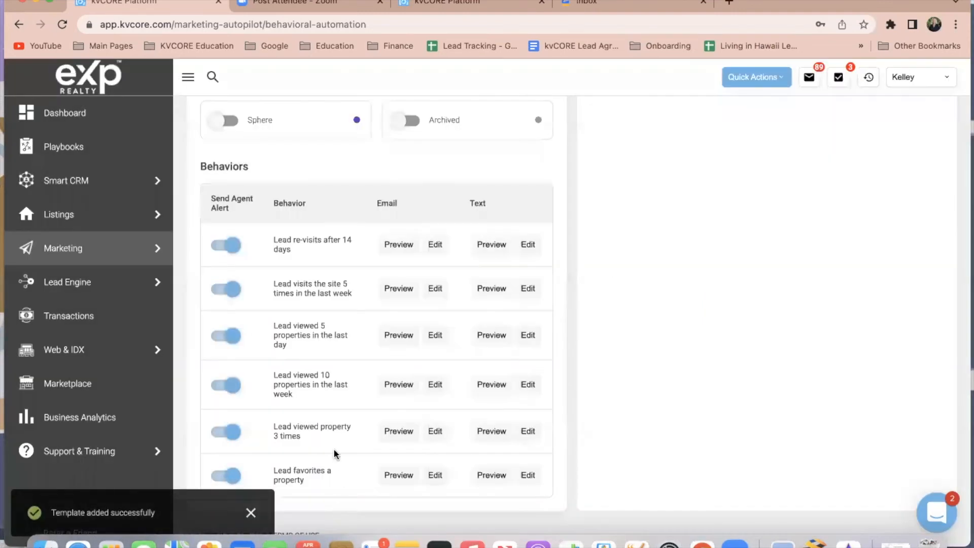
Step: In the "Lead viewed property 3 times" email, replace "that property" with the listing's street address merge tag and save
left_click(436, 431)
scroll(361, 436, "down", 3)
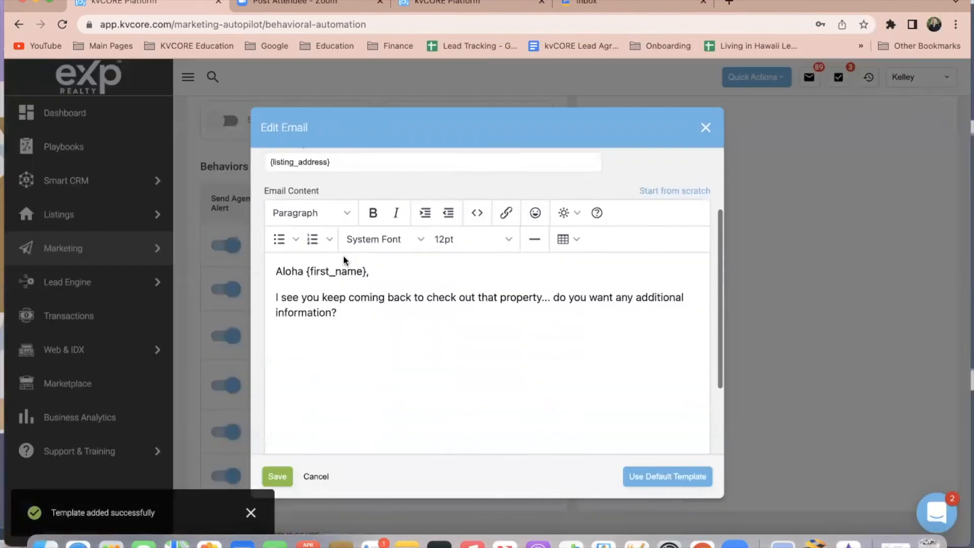
left_click_drag(544, 298, 479, 300)
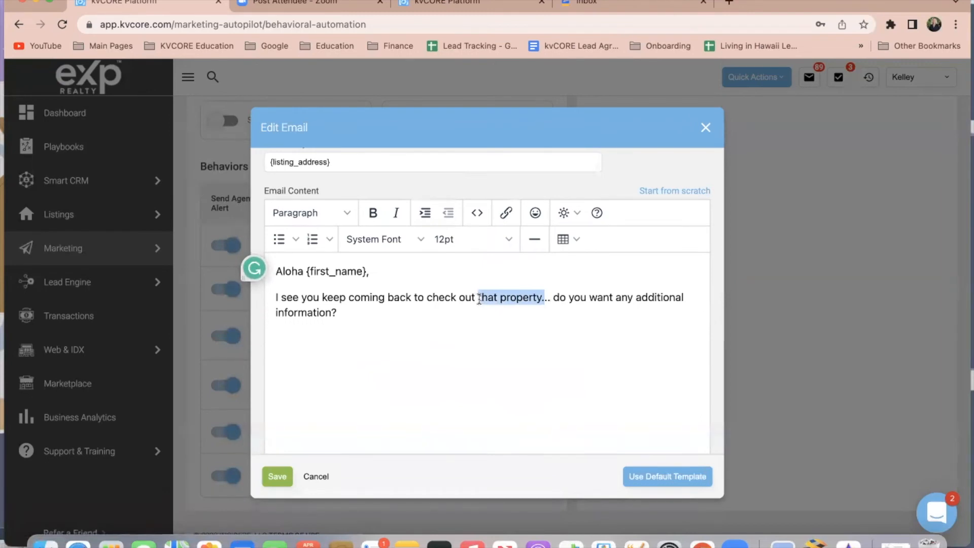
key("BackSpace")
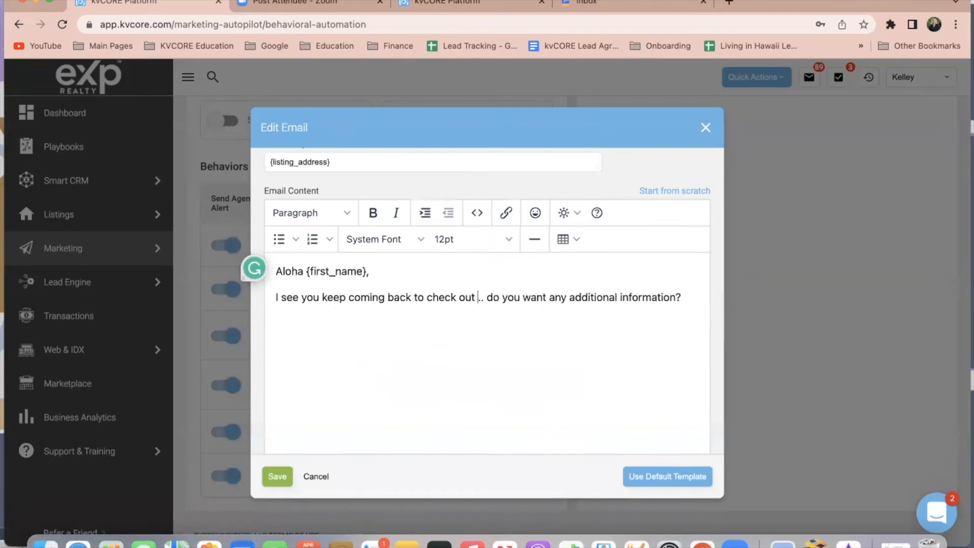
left_click(566, 213)
mouse_move(574, 244)
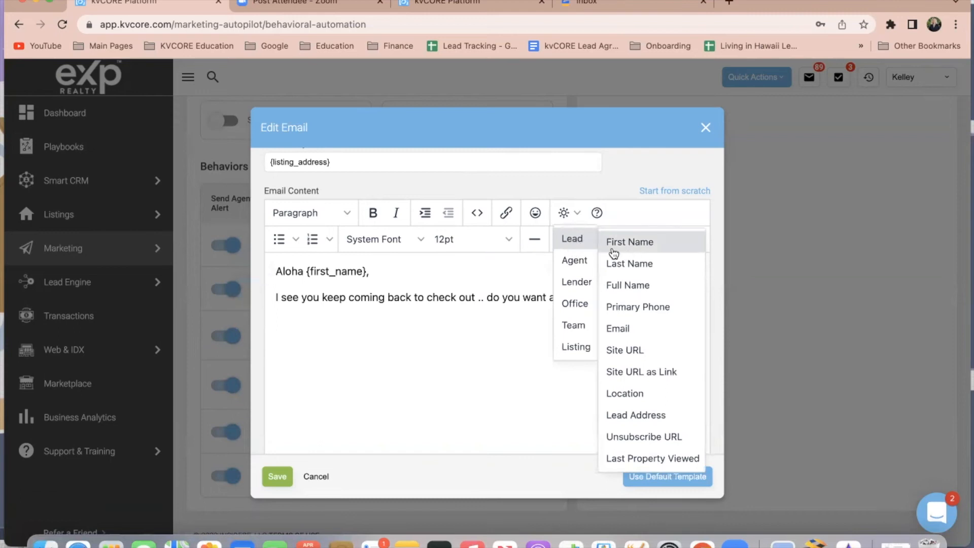
mouse_move(582, 310)
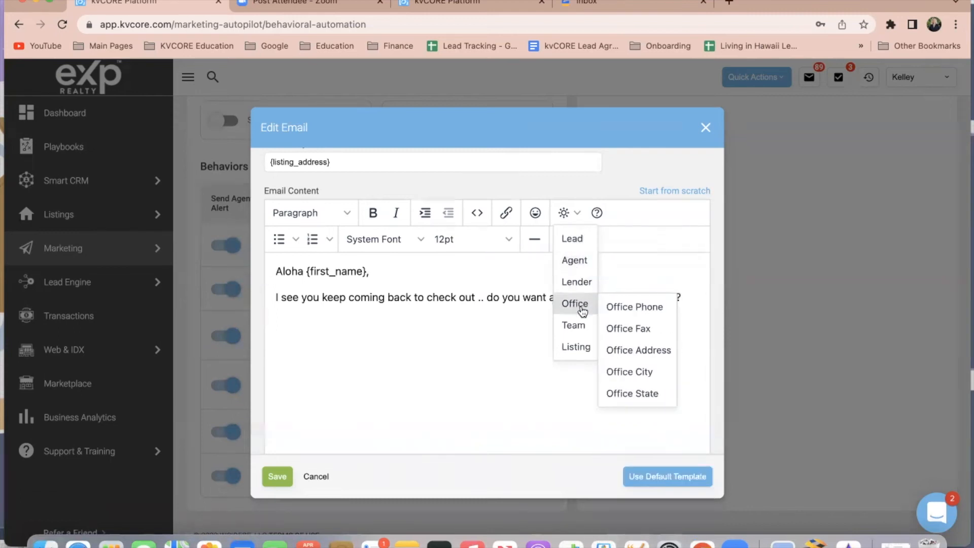
mouse_move(582, 346)
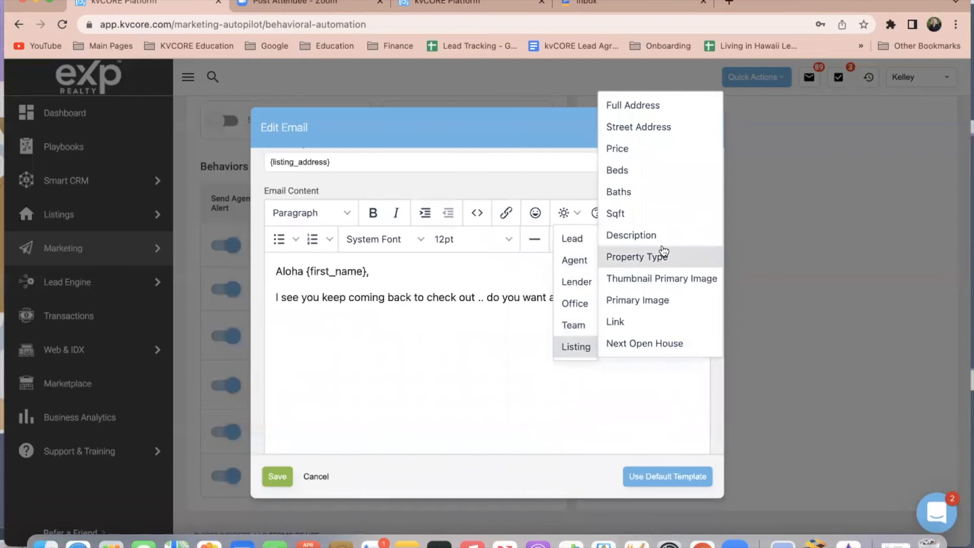
left_click(639, 127)
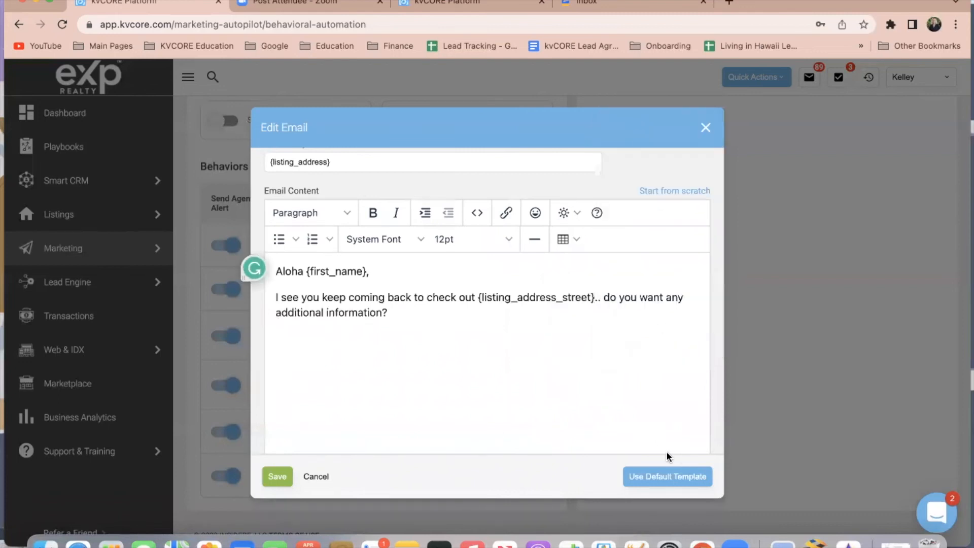
left_click(282, 477)
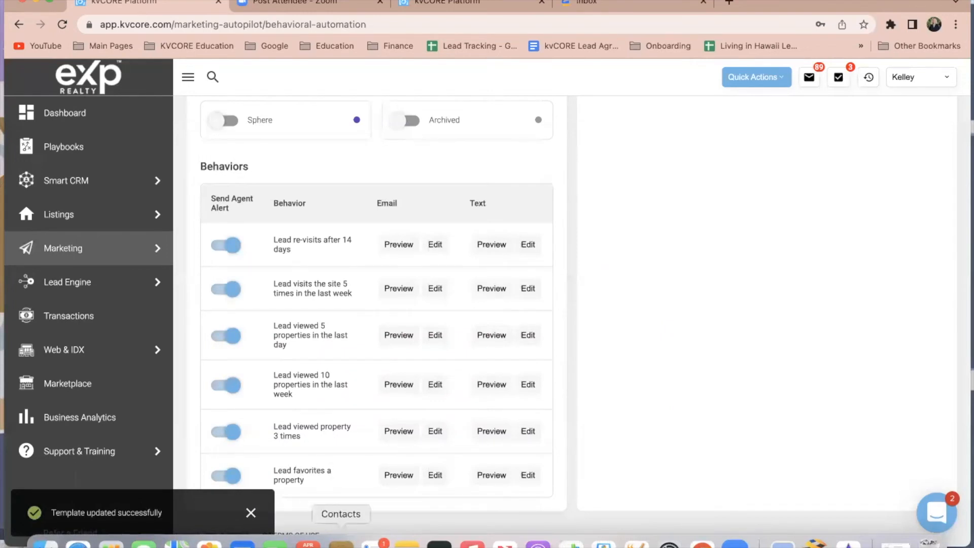
Step: Preview the "Lead favorites a property" email, then edit it and change the greeting word from "Hi" to "Aloha"
left_click(394, 477)
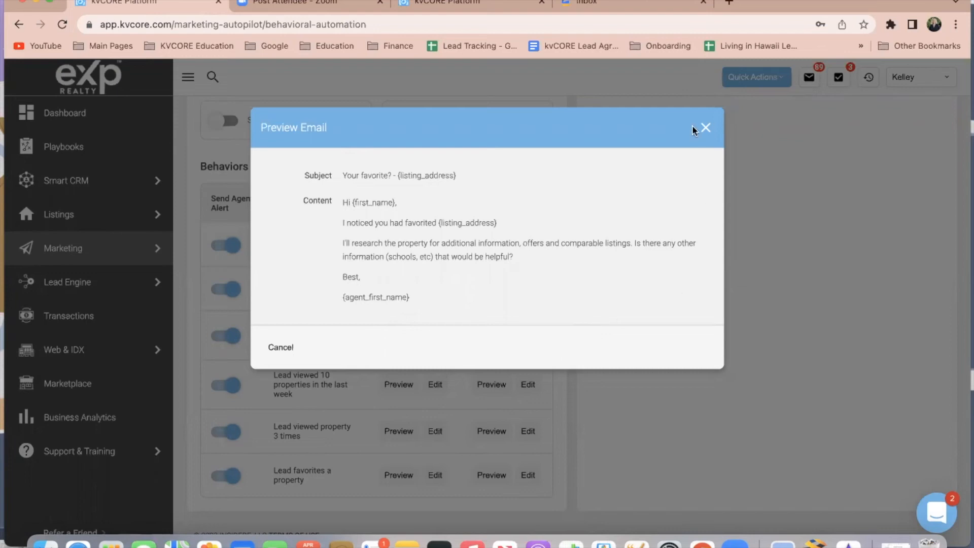
left_click(708, 127)
left_click(434, 475)
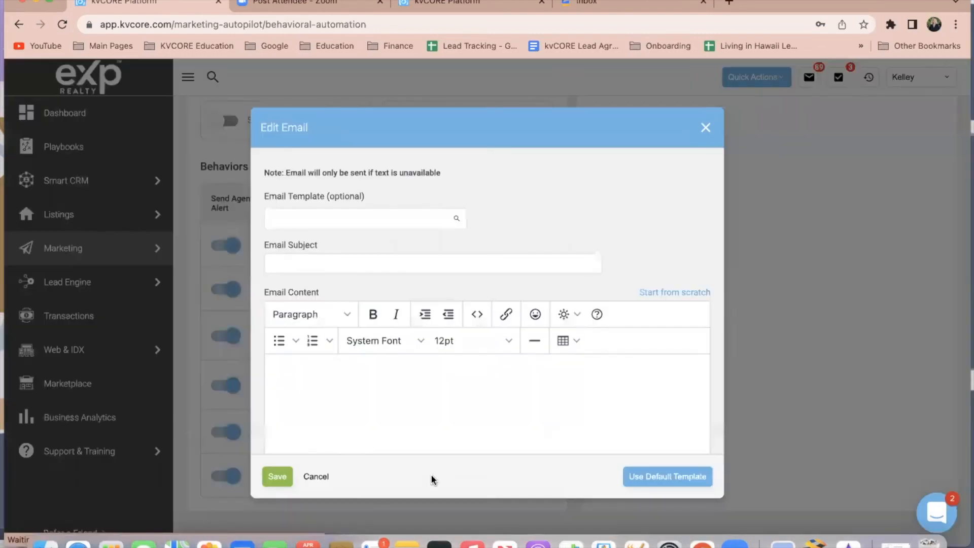
scroll(344, 317, "down", 2)
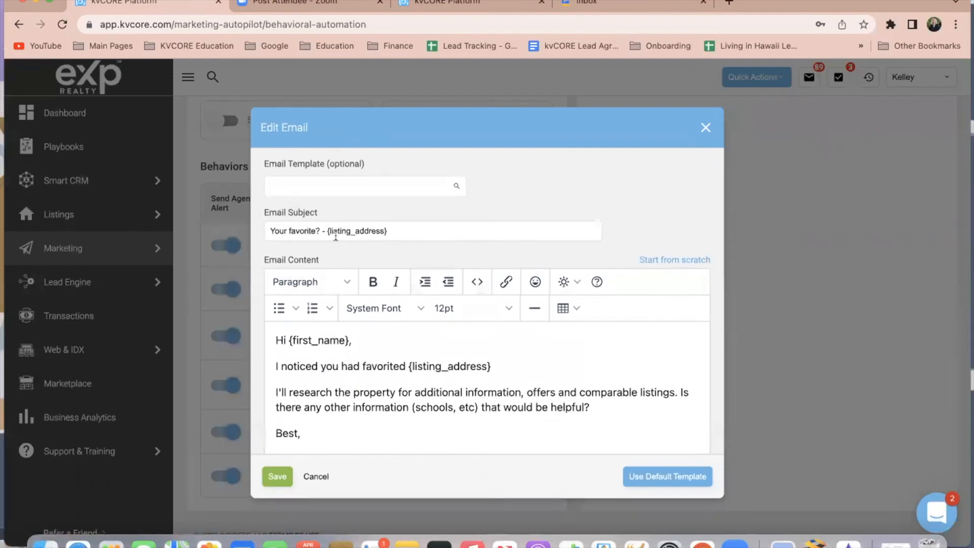
scroll(382, 363, "down", 5)
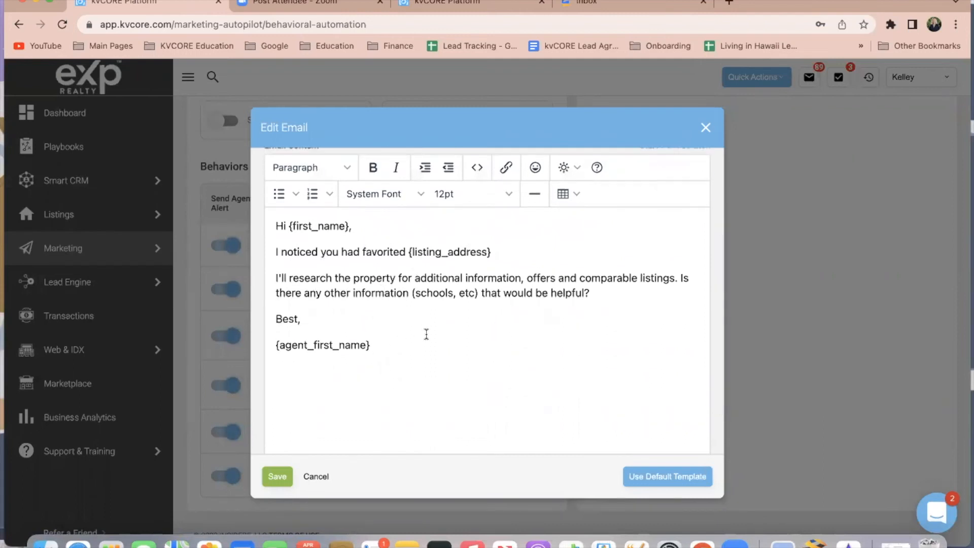
double_click(286, 225)
type("Aloha")
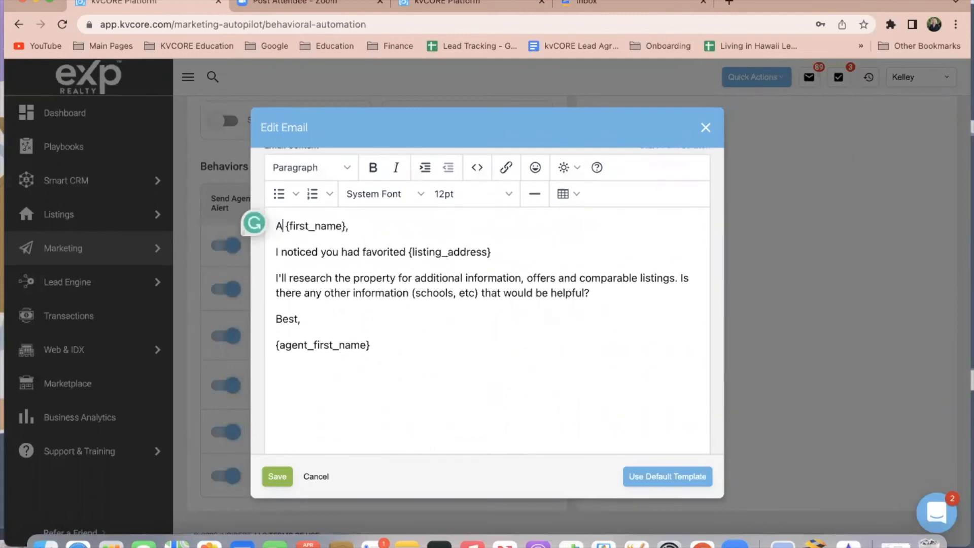
left_click(406, 327)
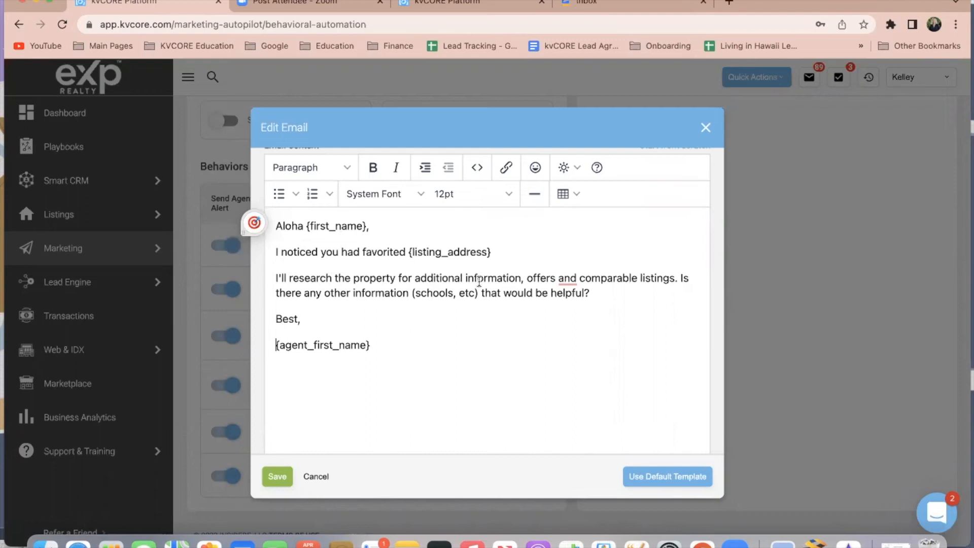
Step: Reword "offers" in the email's research sentence as "timeline to review offers"
left_click(560, 278)
type("timl")
key("BackSpace")
key("BackSpace")
key("BackSpace")
key("BackSpace")
key("BackSpace")
key("BackSpace")
key("BackSpace")
key("BackSpace")
key("BackSpace")
key("BackSpace")
key("BackSpace")
type("timeline to ")
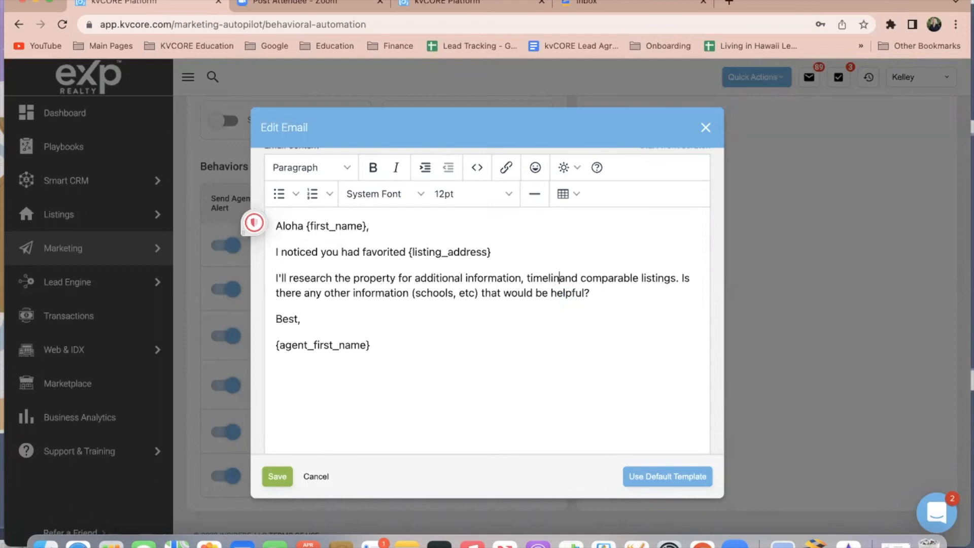
type("review offers")
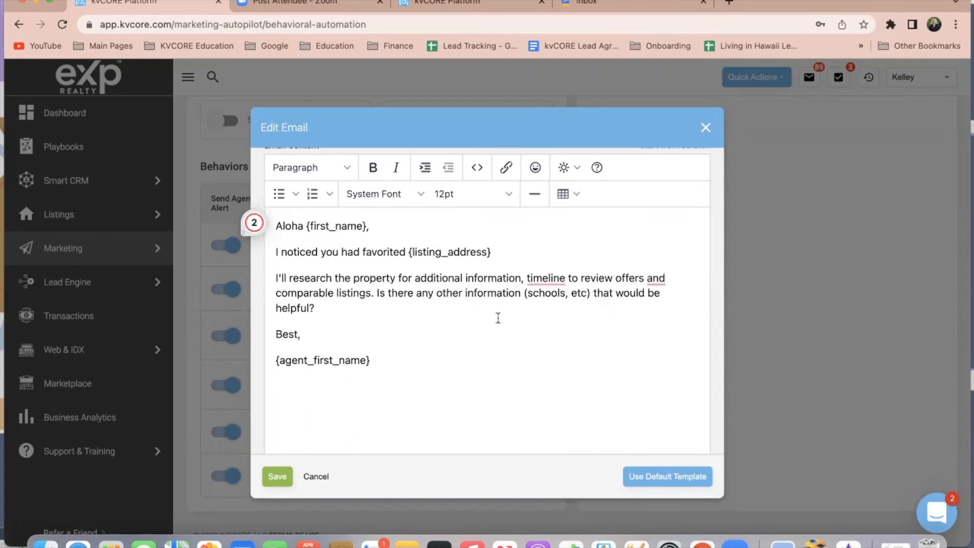
key("BackSpace")
type(", let me know")
key("BackSpace")
key("BackSpace")
key("BackSpace")
key("BackSpace")
key("BackSpace")
key("BackSpace")
key("BackSpace")
key("BackSpace")
key("BackSpace")
key("BackSpace")
key("BackSpace")
key("BackSpace")
key("BackSpace")
type("?")
Step: Add the sentence "Let me know if you'd like me to gather this information" as its own paragraph after the question about other information
type("Let me know if you'd like t")
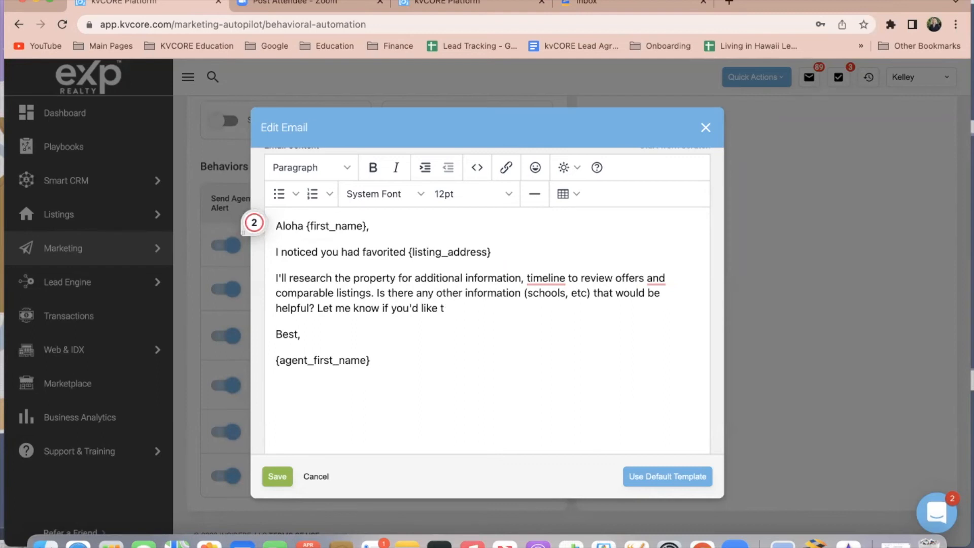
type("hisme to gather this info")
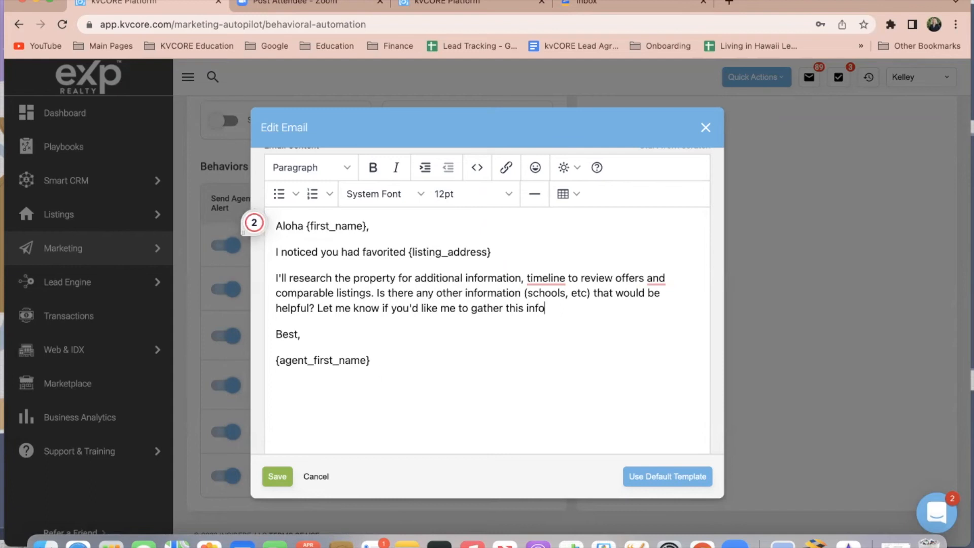
type("rmation")
key("Return")
Step: Replace the email's sign-off with "Mahalo," and review the whole message
left_click_drag(298, 362, 278, 361)
key("BackSpace")
type("Mahalo,")
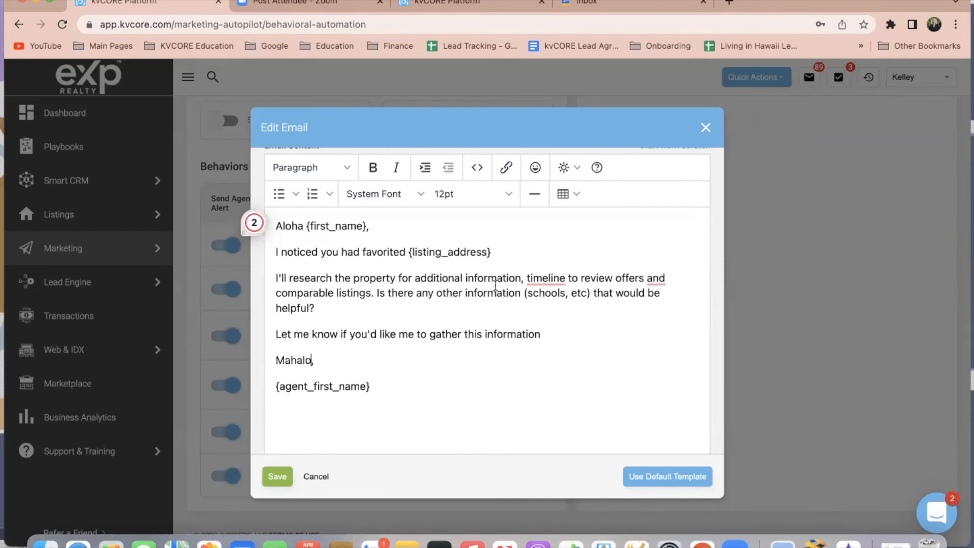
scroll(558, 330, "down", 2)
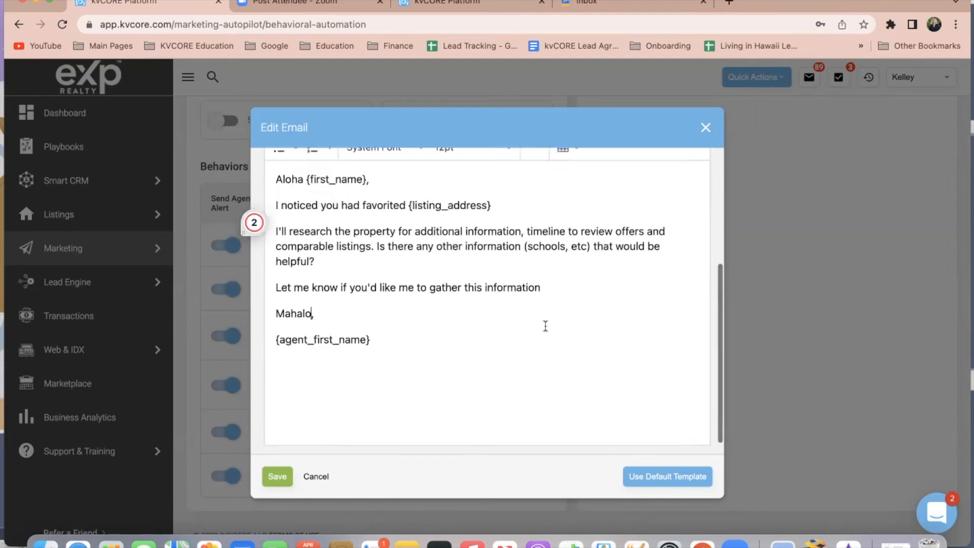
scroll(505, 315, "up", 6)
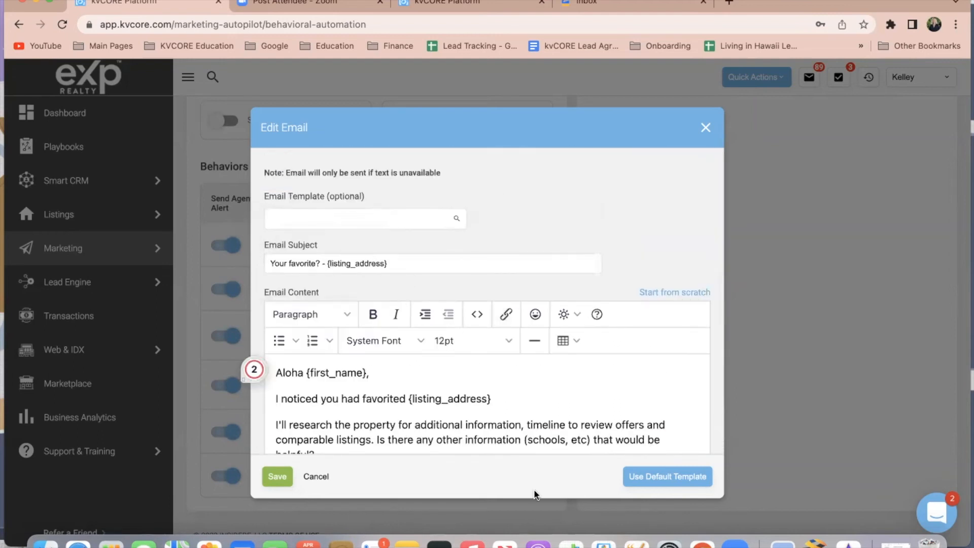
scroll(502, 406, "down", 5)
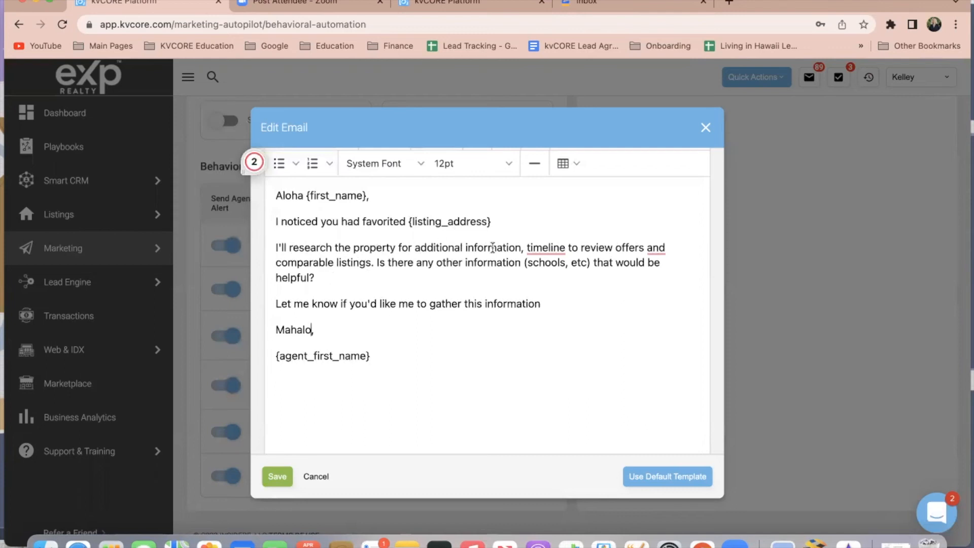
Step: Insert "the" before "timeline" and accept the suggested comma before "and" in the research sentence
left_click(528, 248)
type("the")
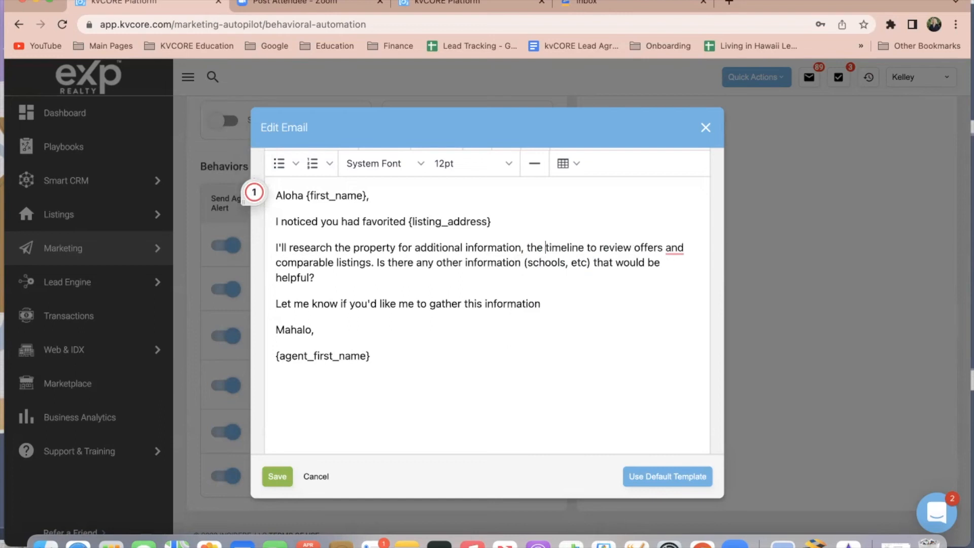
mouse_move(674, 249)
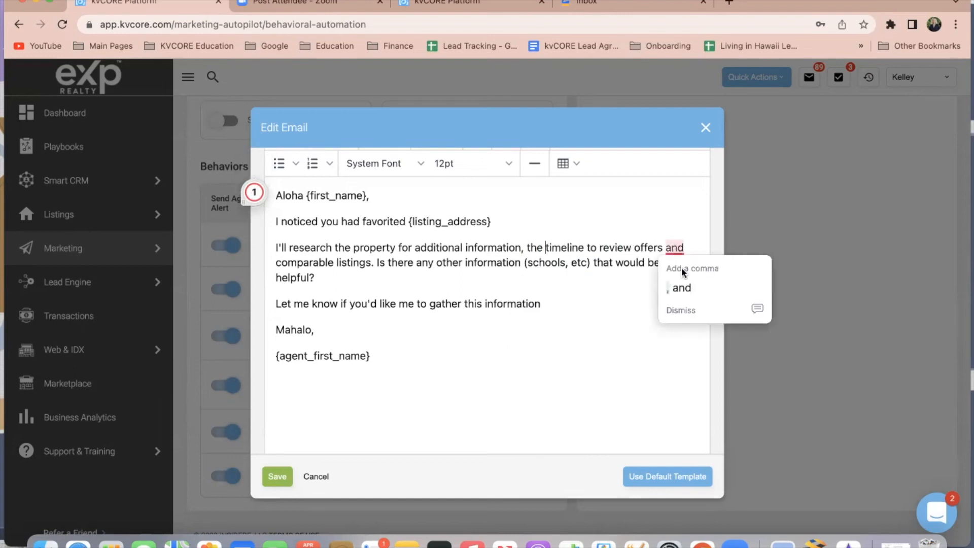
left_click(679, 287)
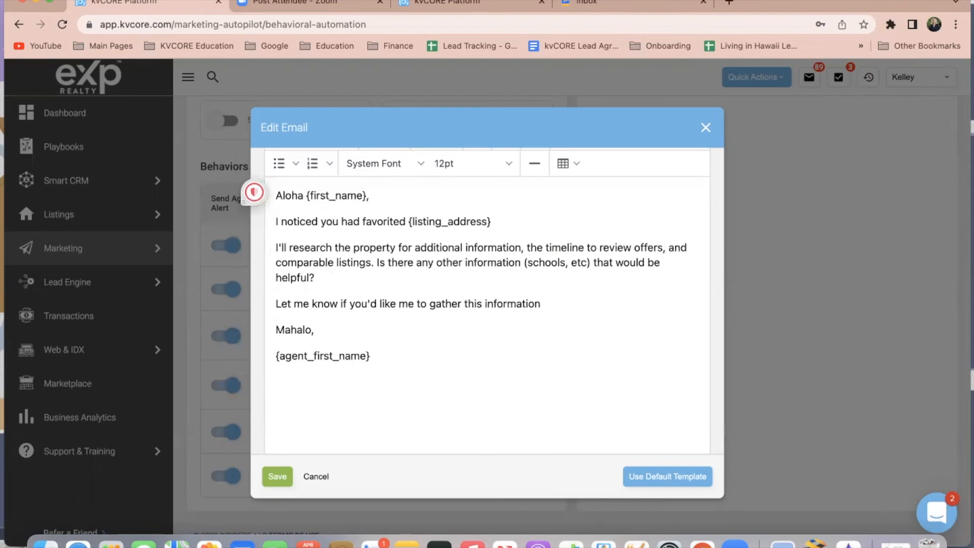
Step: Replace the closing sentence with "Would you like me to gather this information, let me know?" and save the email
left_click_drag(553, 304, 275, 300)
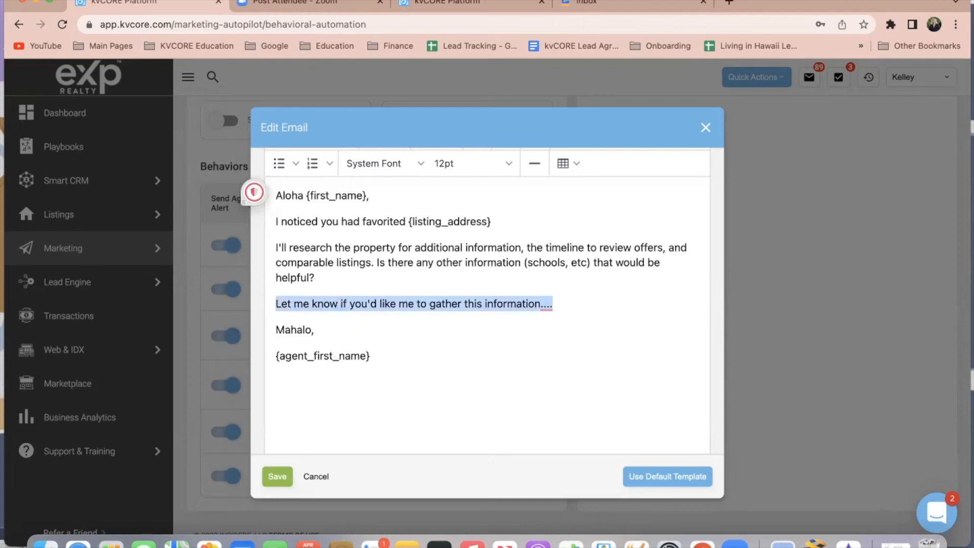
type("Wpou")
key("BackSpace")
key("BackSpace")
key("BackSpace")
type("ould yo")
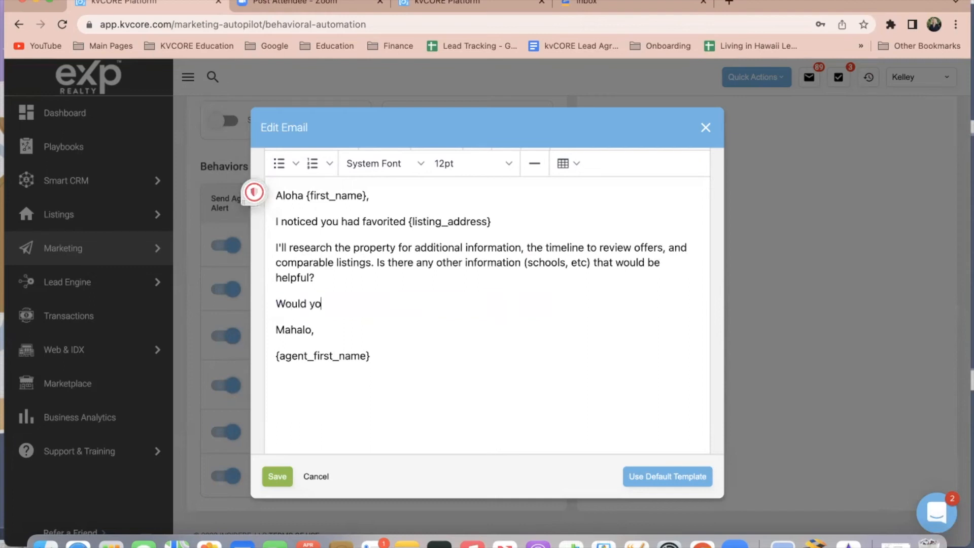
type("u like me to gather this information, let me know?")
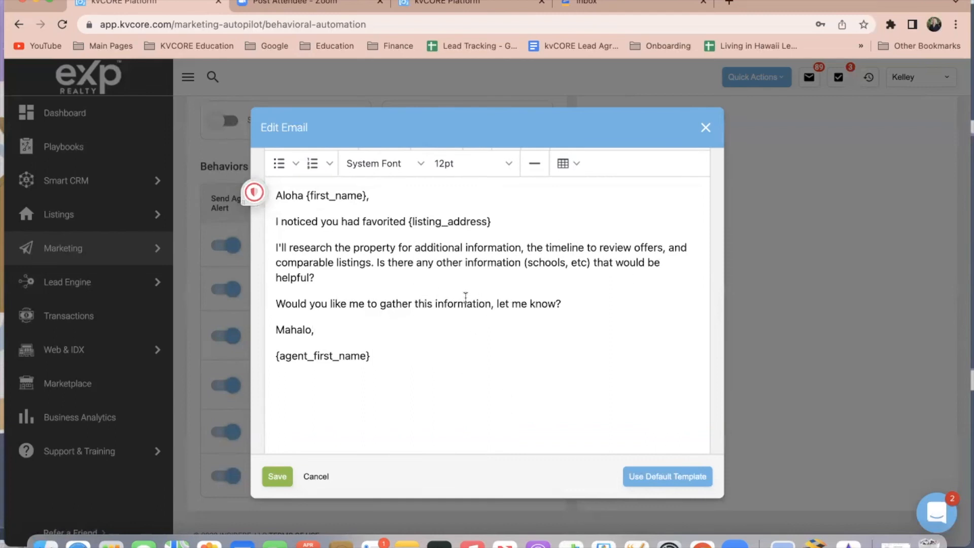
key("Right")
scroll(496, 378, "down", 2)
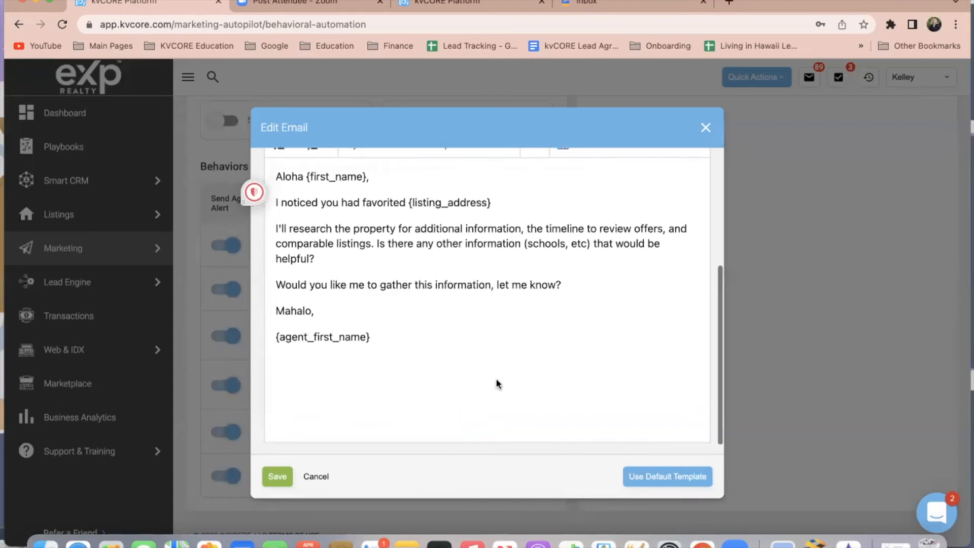
scroll(495, 378, "up", 5)
left_click(284, 483)
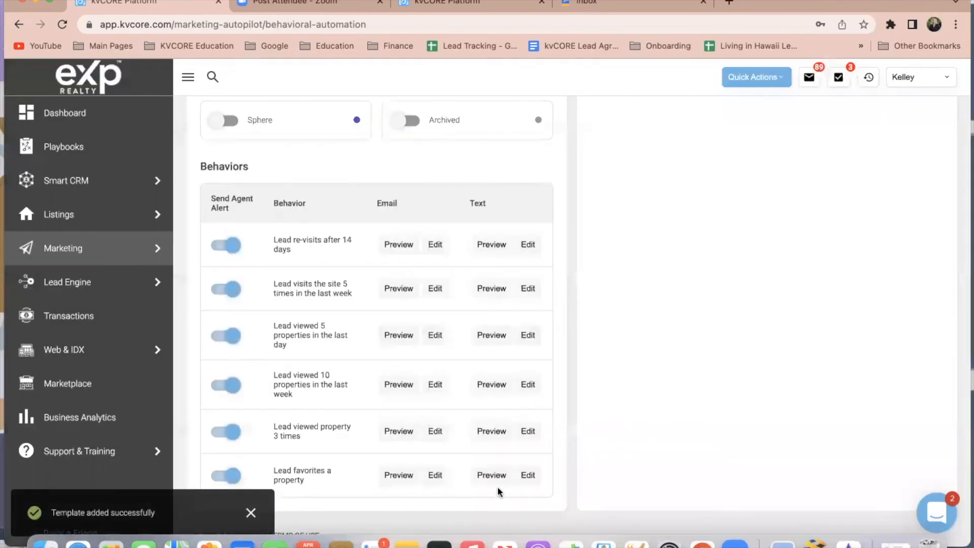
Step: Edit the "Lead favorites a property" text message and change the greeting word from "Hi" to "Aloha"
left_click(528, 476)
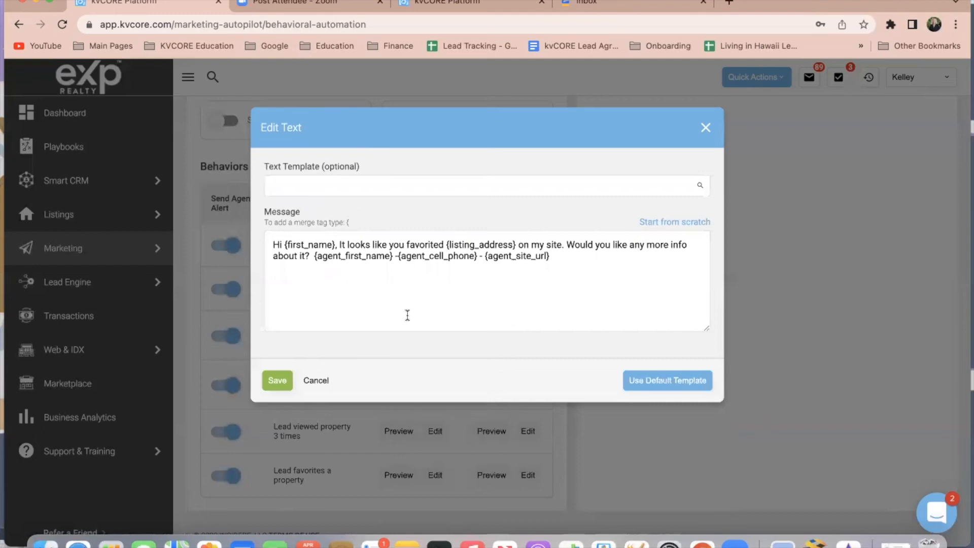
left_click(284, 244)
left_click_drag(284, 243, 243, 238)
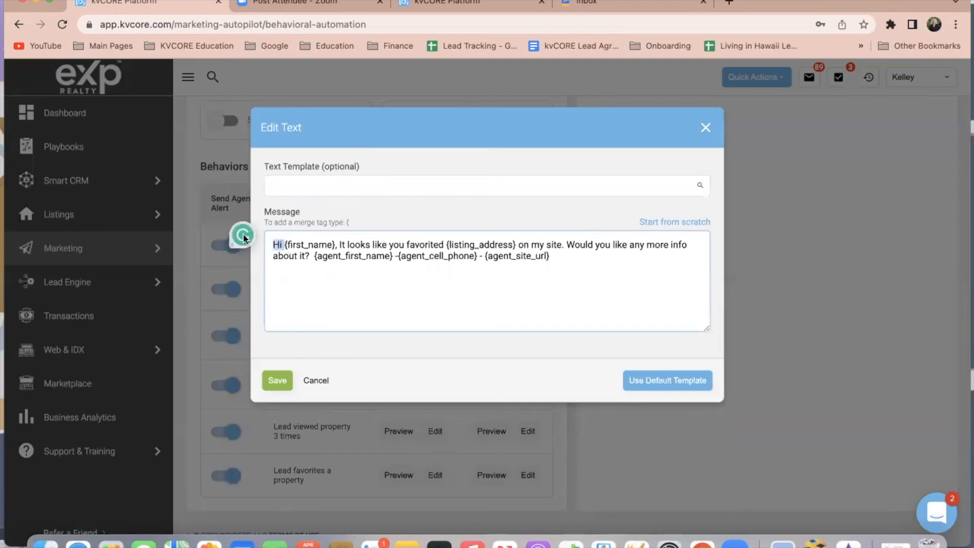
type("Aloha")
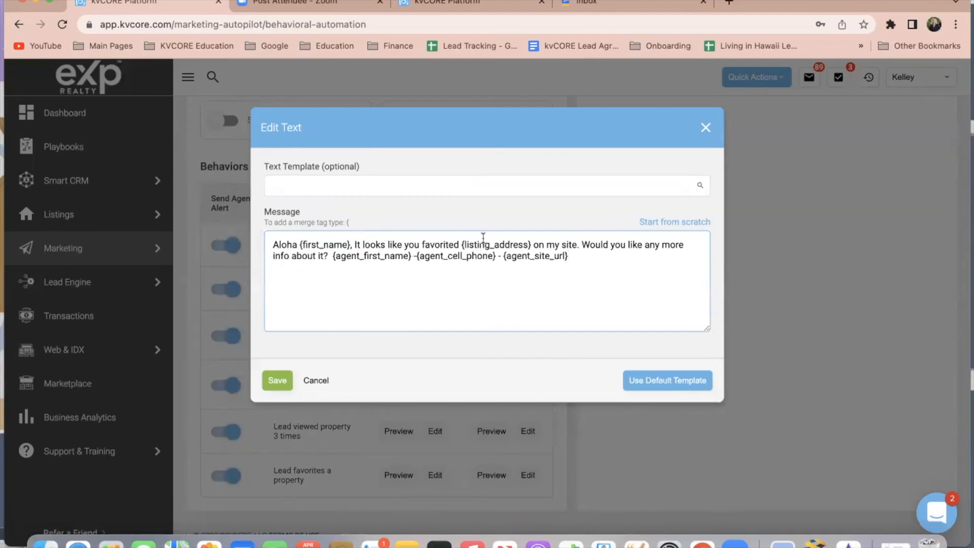
key("XF86MonBrightnessDown")
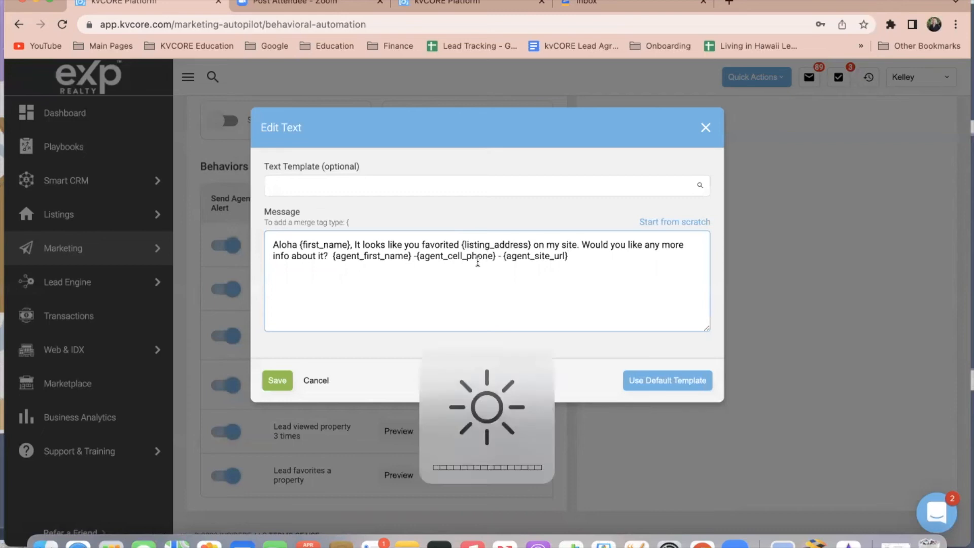
Step: Remove the {agent_cell_phone} merge tag and its dashes from the text message, save it, and dismiss the notification
left_click_drag(500, 256, 416, 256)
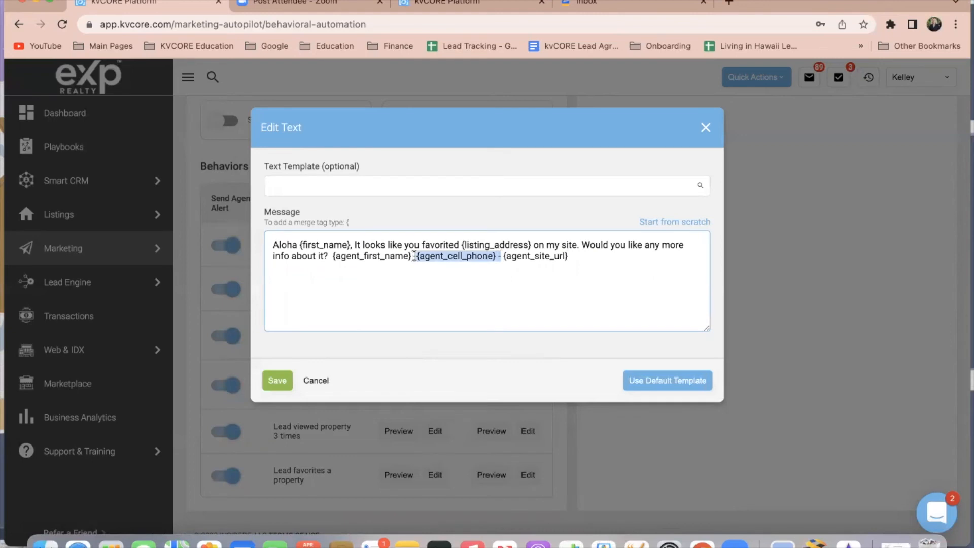
key("BackSpace")
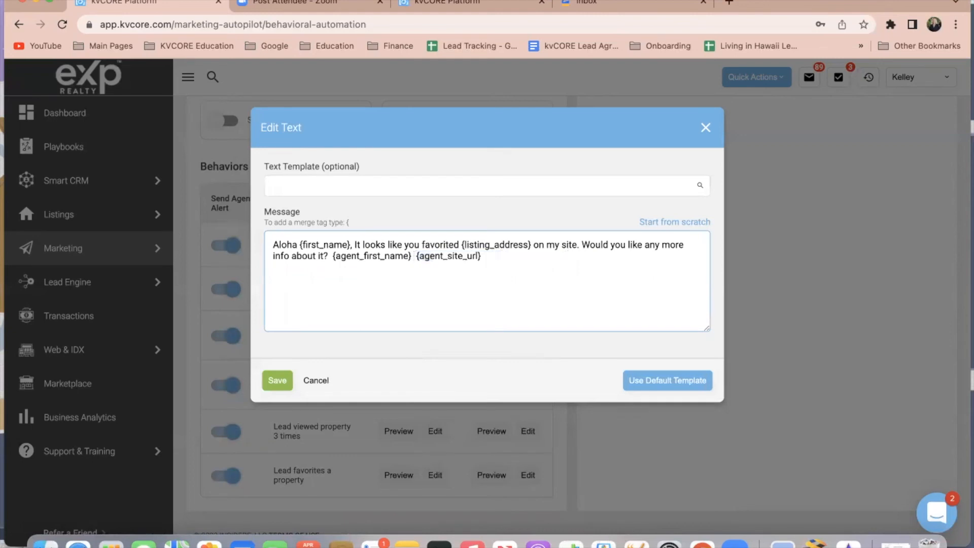
key("BackSpace")
left_click(277, 381)
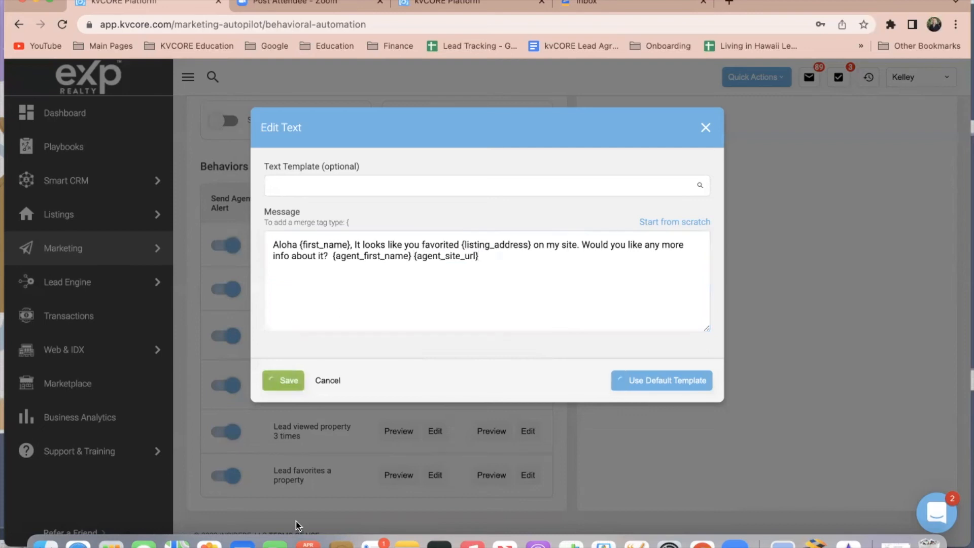
left_click(250, 512)
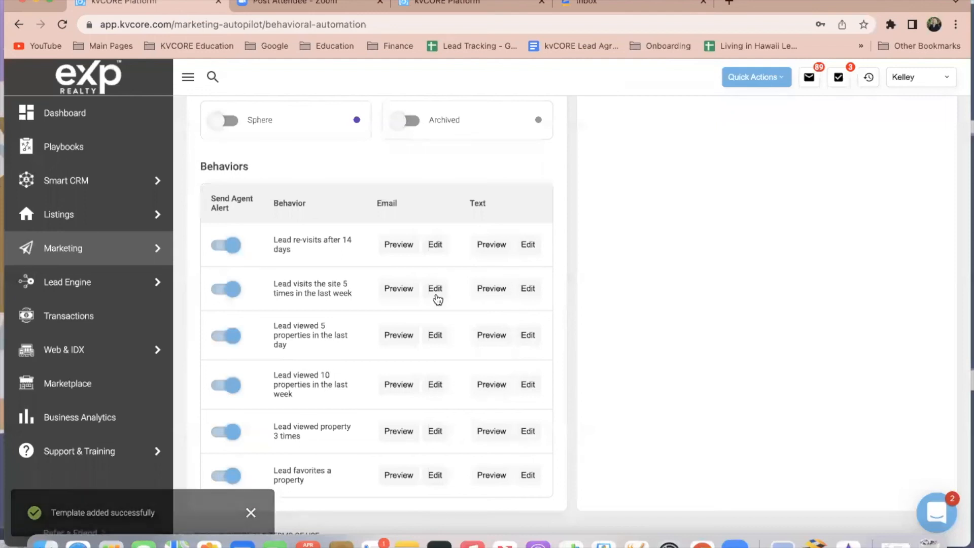
Step: Preview the email and the text message for the "Lead re-visits after 14 days" behavior
scroll(401, 248, "up", 3)
scroll(400, 248, "up", 4)
scroll(356, 364, "down", 6)
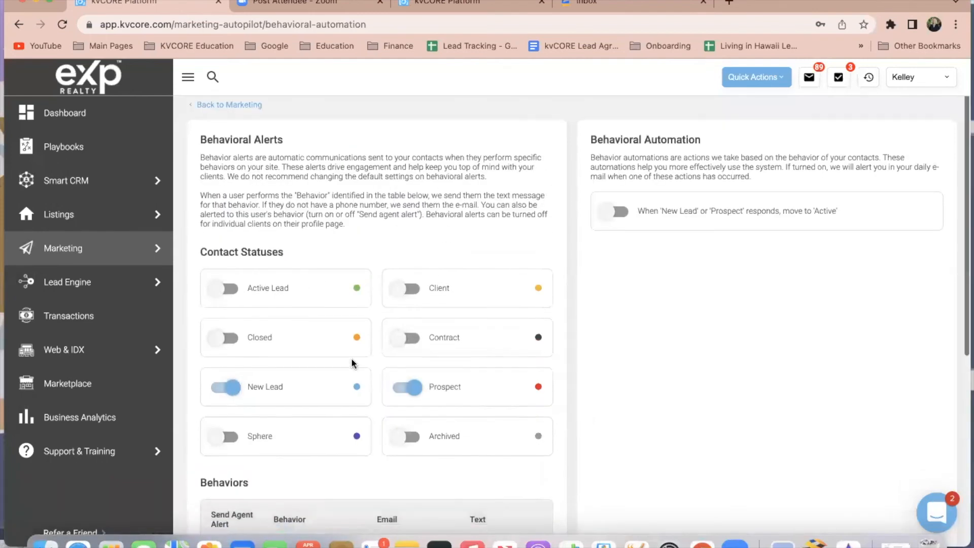
left_click(394, 244)
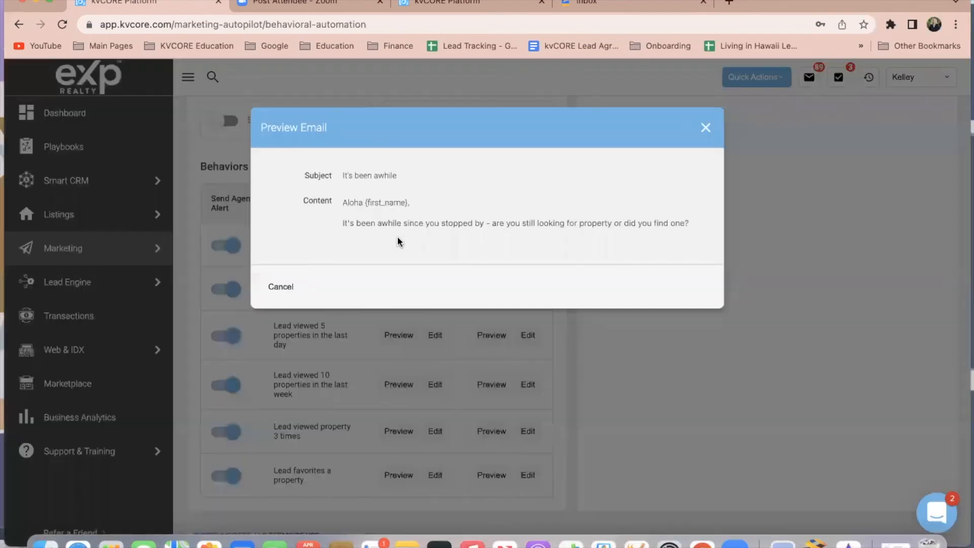
left_click(705, 127)
left_click(491, 244)
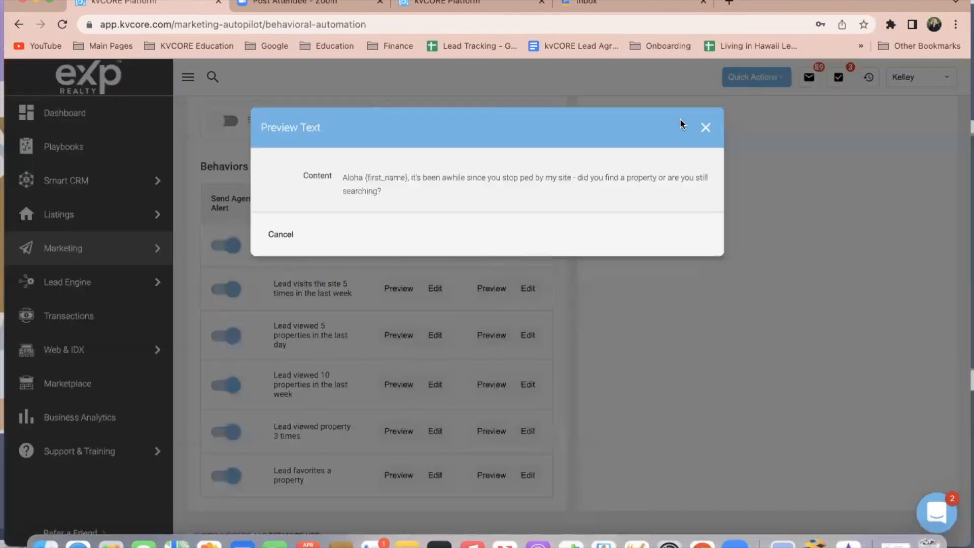
left_click(705, 127)
Step: Turn on behavioral alerts for the Active Lead, Client, Closed, Contract and Sphere contact statuses
scroll(416, 193, "up", 3)
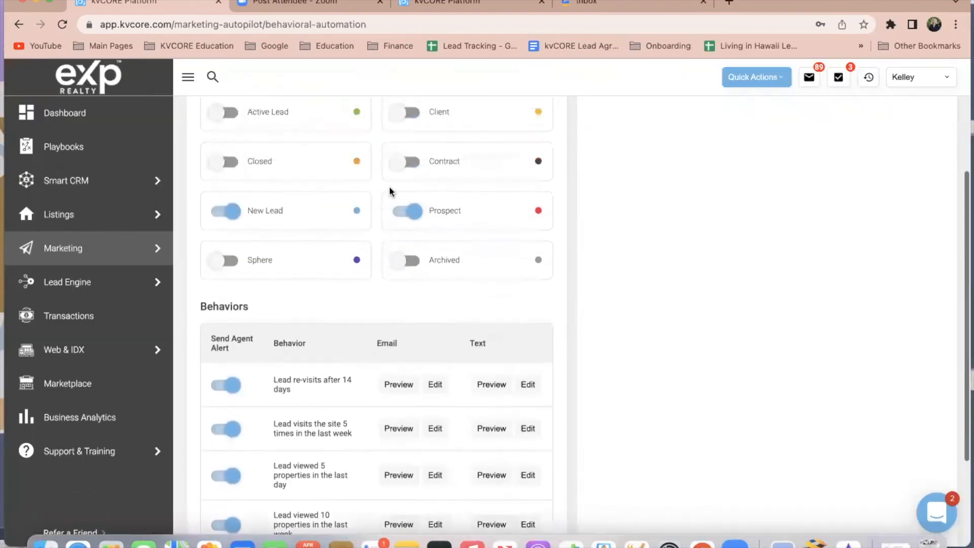
scroll(389, 190, "up", 4)
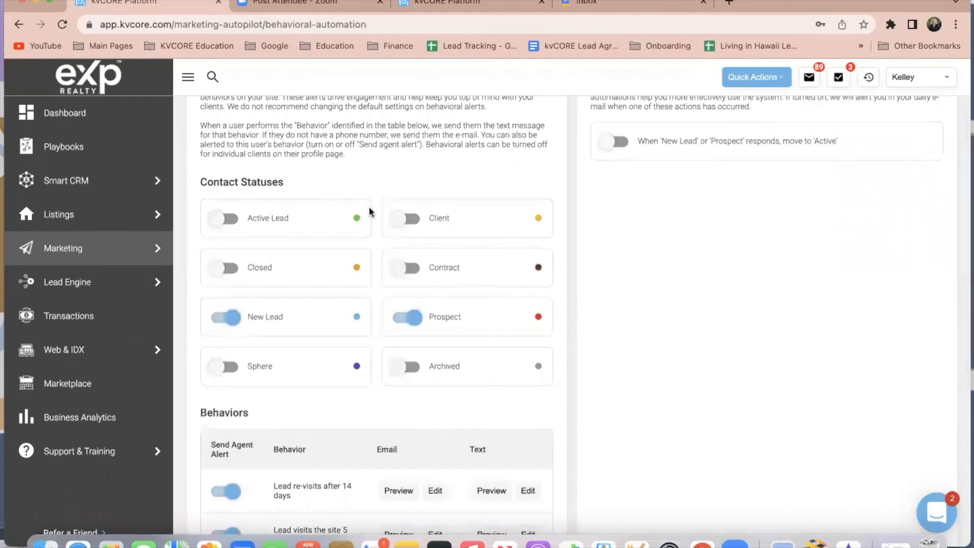
left_click(227, 219)
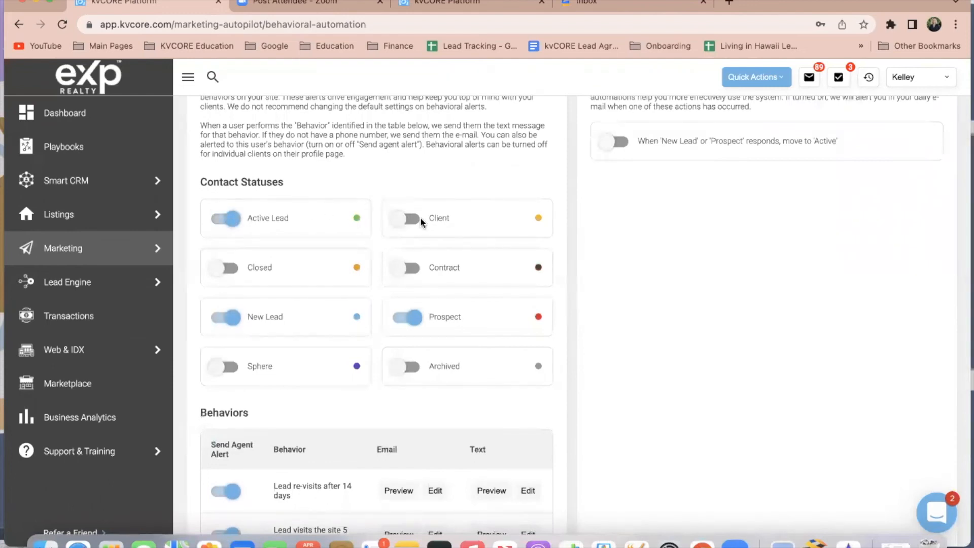
left_click(405, 220)
left_click(226, 268)
left_click(405, 269)
scroll(389, 320, "down", 2)
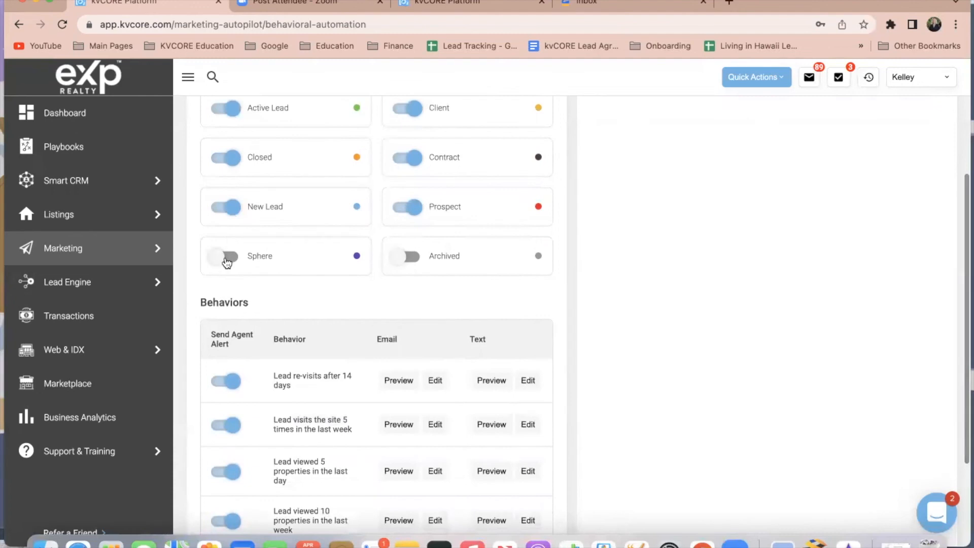
left_click(227, 257)
scroll(364, 295, "up", 1)
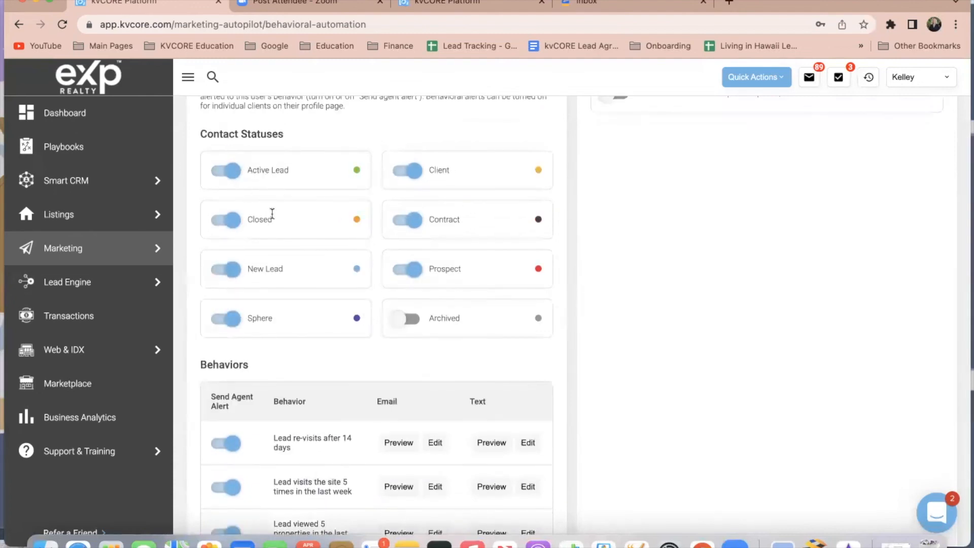
Step: Preview the "Lead viewed property 3 times" email and the "Lead re-visits after 14 days" email
scroll(371, 368, "down", 3)
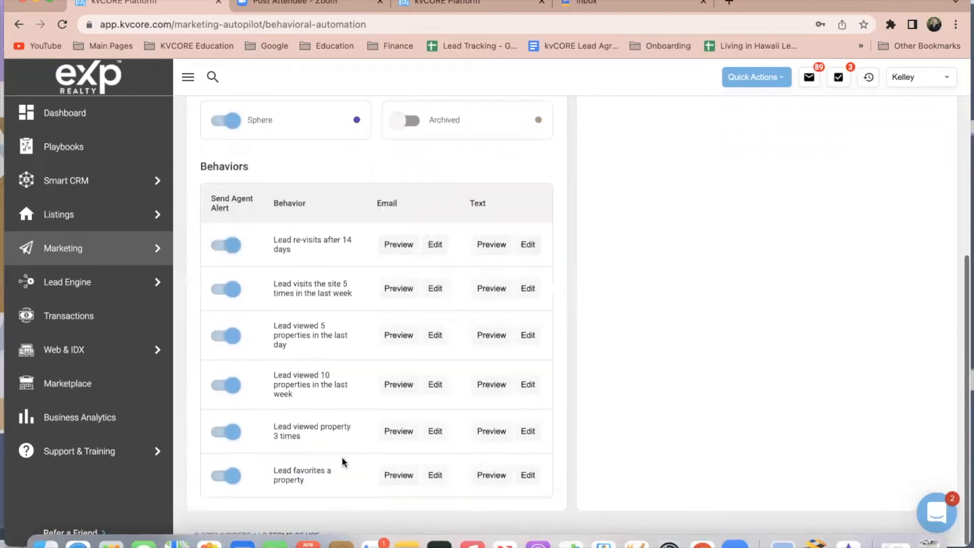
left_click(399, 432)
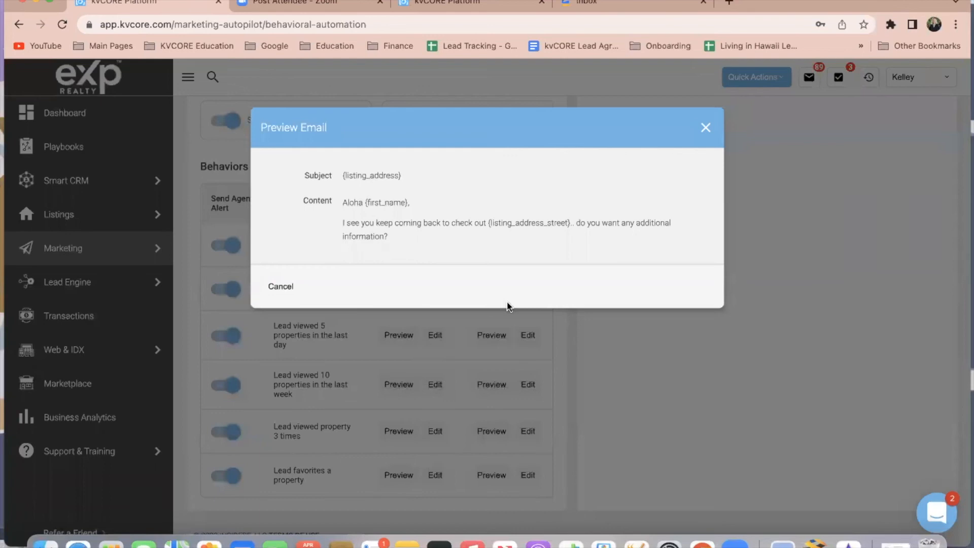
left_click(704, 128)
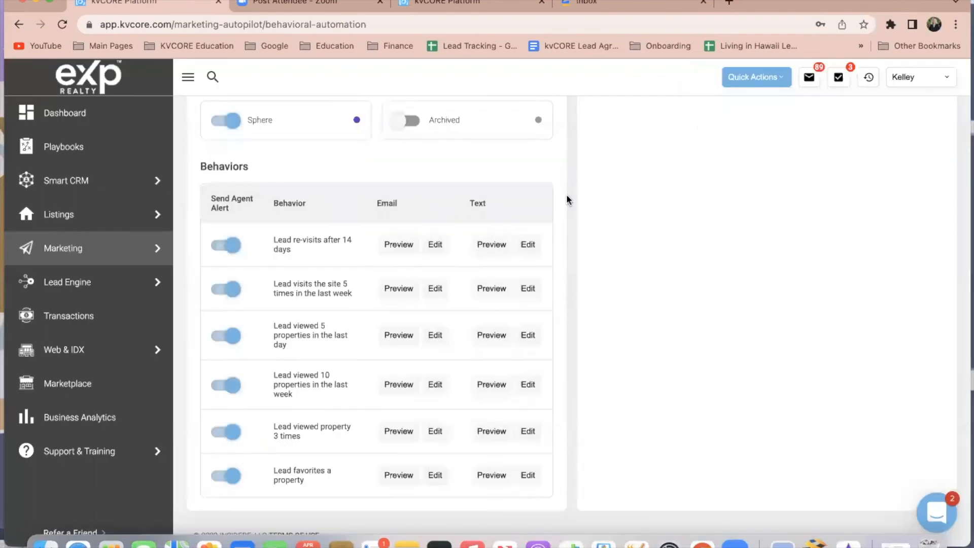
scroll(350, 287, "up", 2)
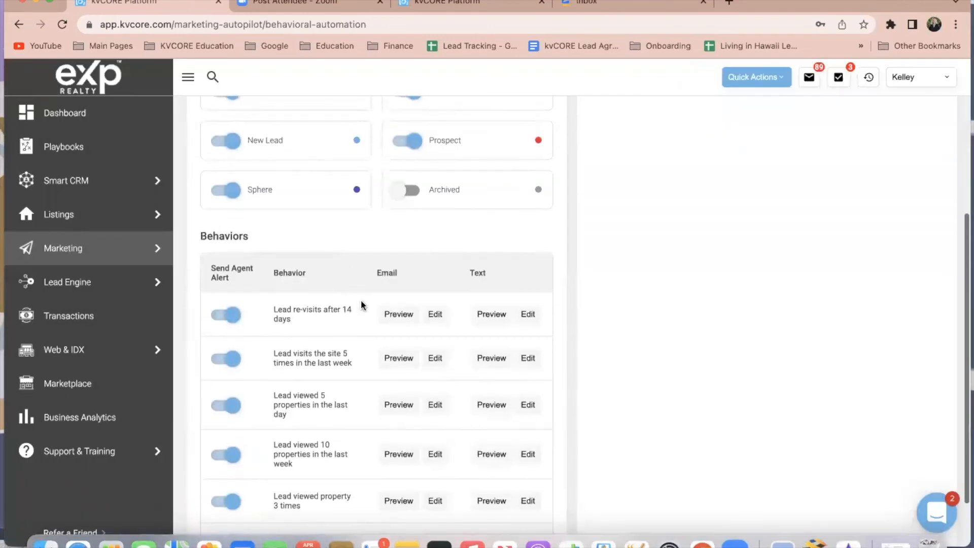
left_click(398, 318)
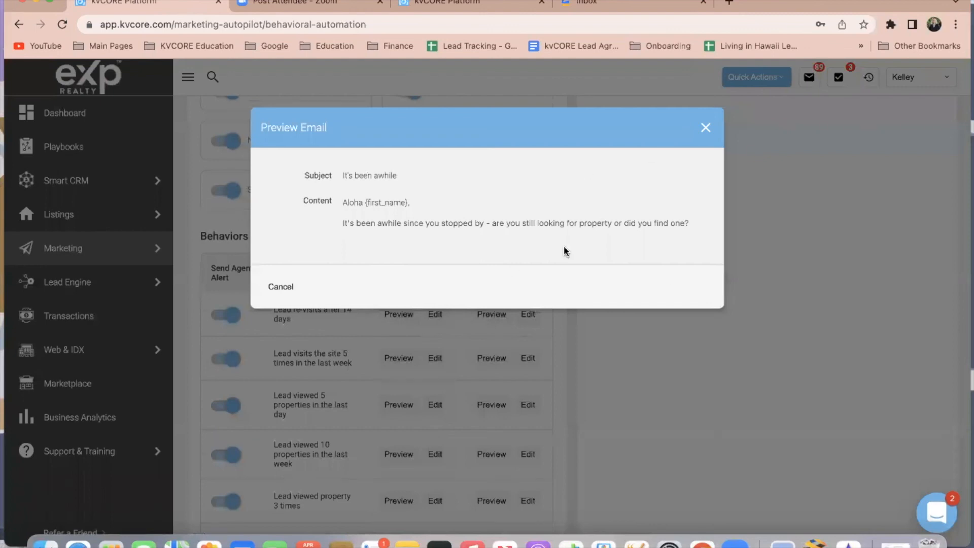
Step: Close the email preview, then preview the text message for the "Lead re-visits after 14 days" behavior and close it
left_click(705, 128)
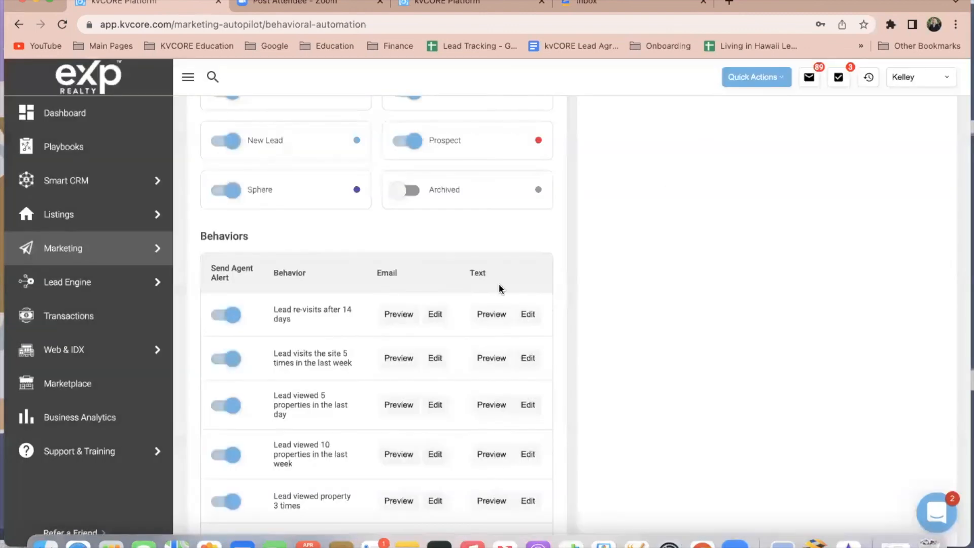
scroll(358, 314, "up", 2)
scroll(359, 313, "up", 5)
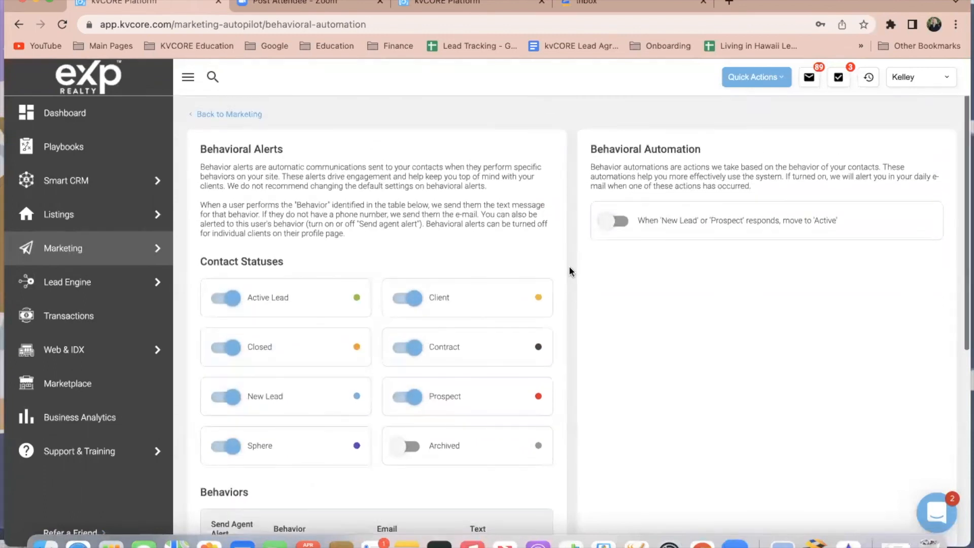
scroll(568, 266, "down", 5)
scroll(582, 411, "down", 2)
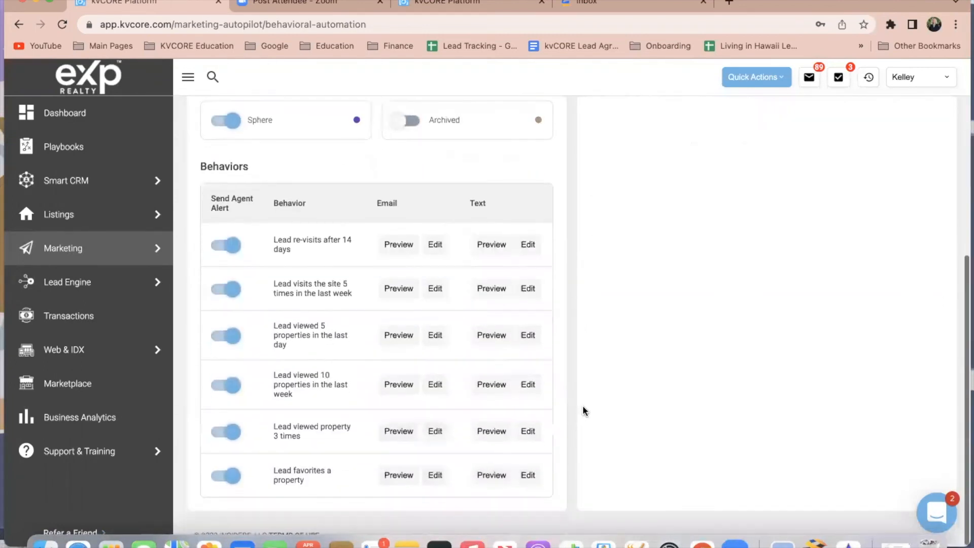
key("F2")
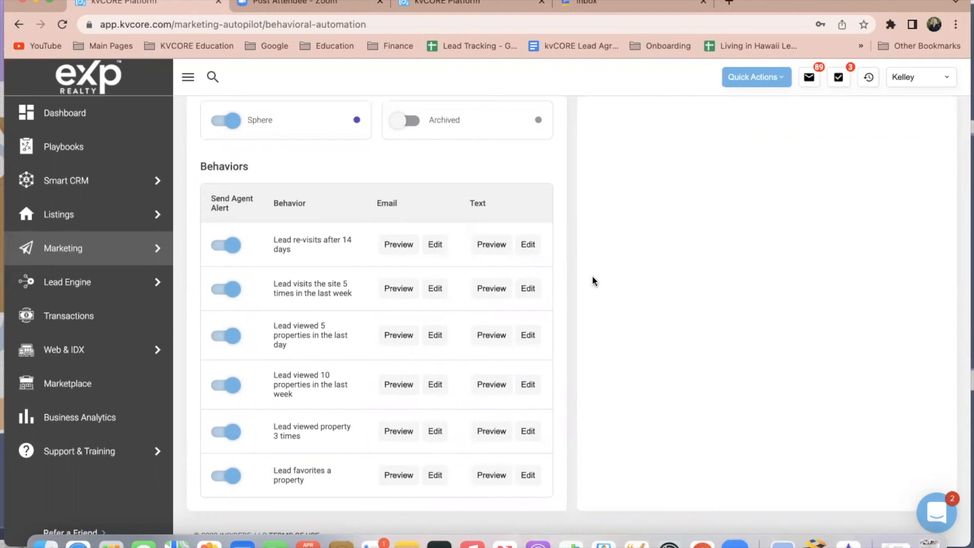
left_click(495, 245)
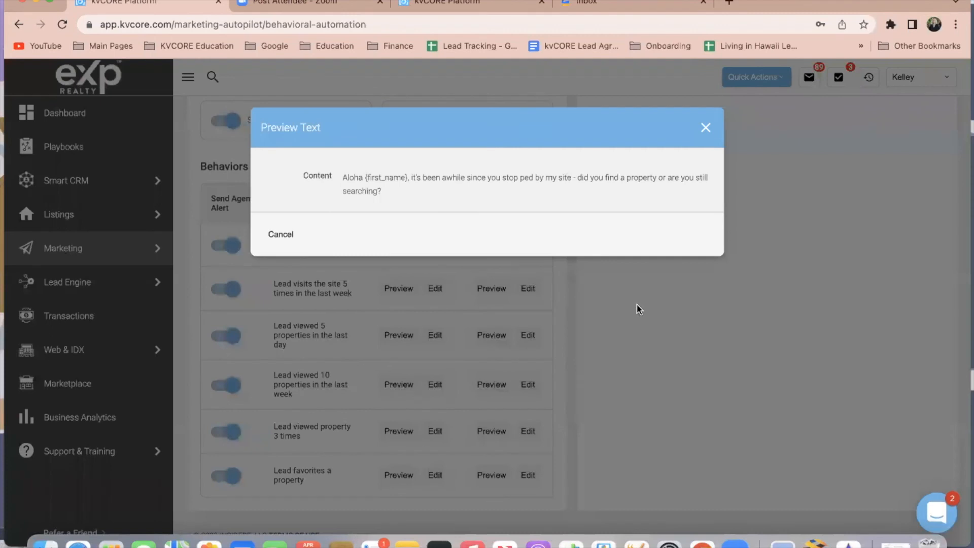
left_click(706, 128)
Step: Review the contact statuses, behaviors and the automation rule that moves a responding 'New Lead' or 'Prospect' to 'Active'
scroll(690, 184, "up", 5)
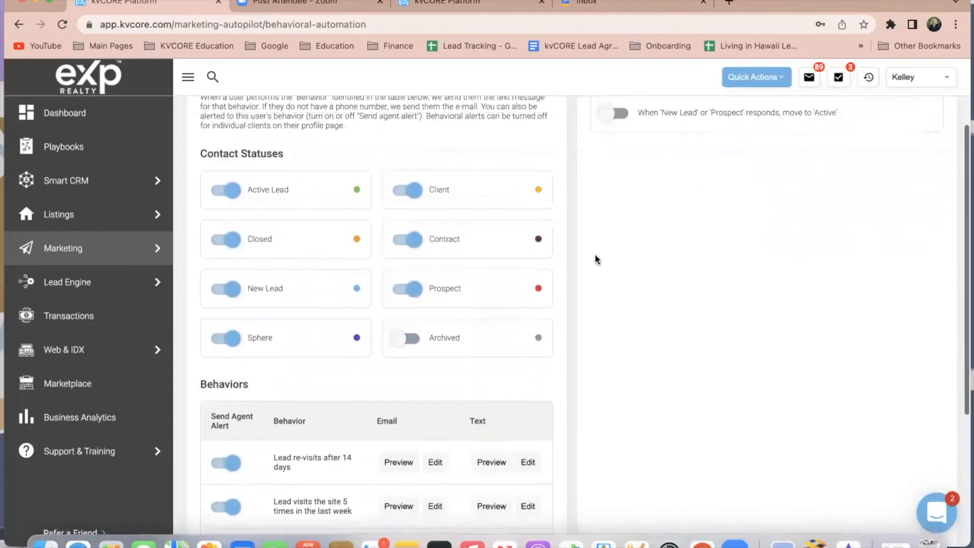
scroll(595, 258, "up", 3)
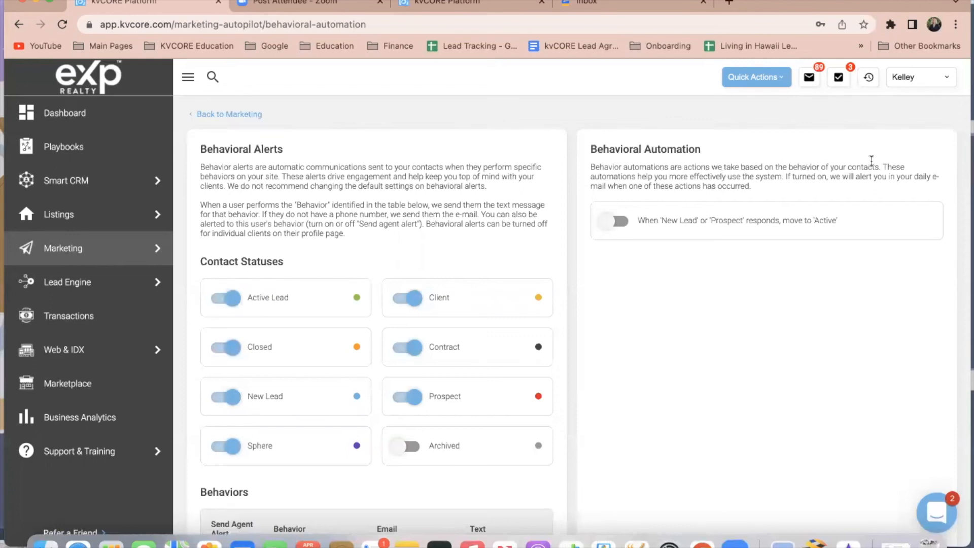
scroll(627, 173, "down", 1)
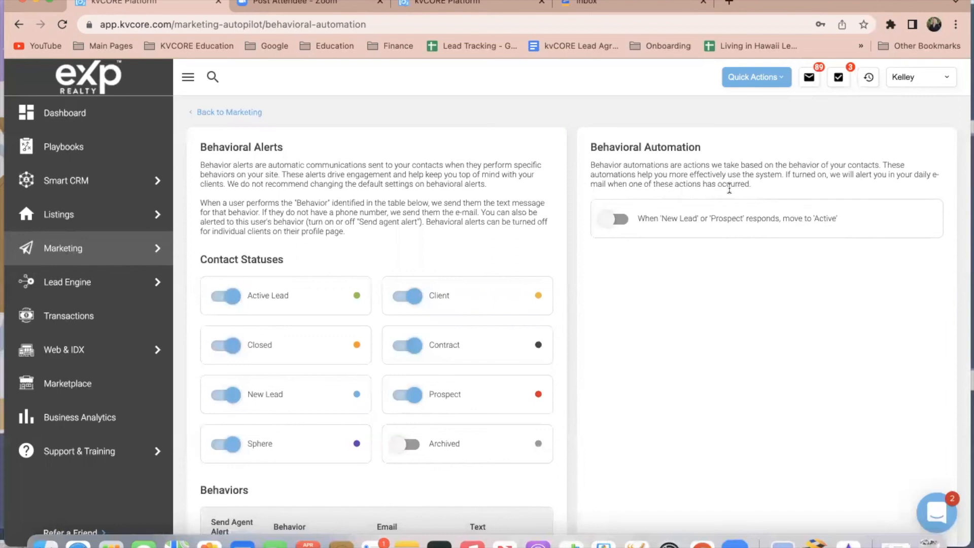
scroll(760, 199, "down", 2)
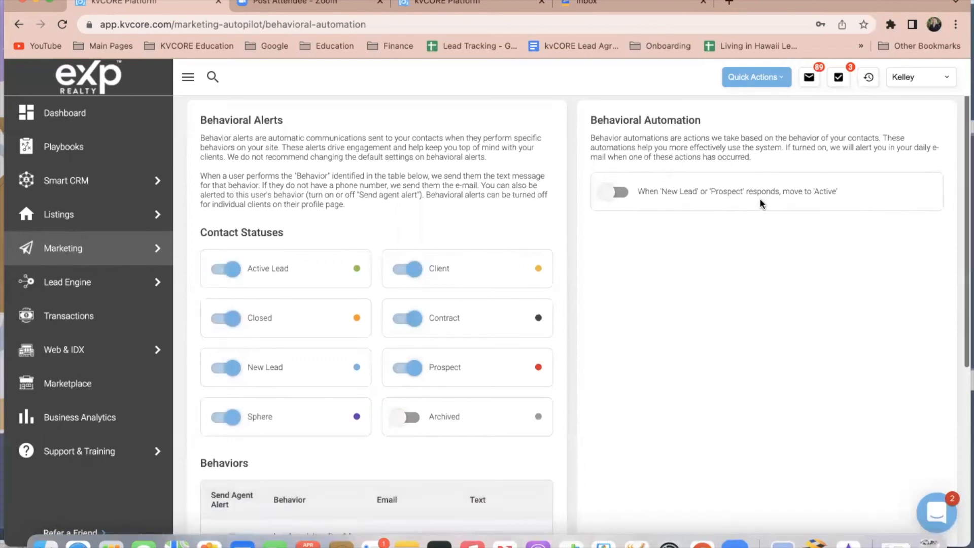
scroll(759, 199, "up", 2)
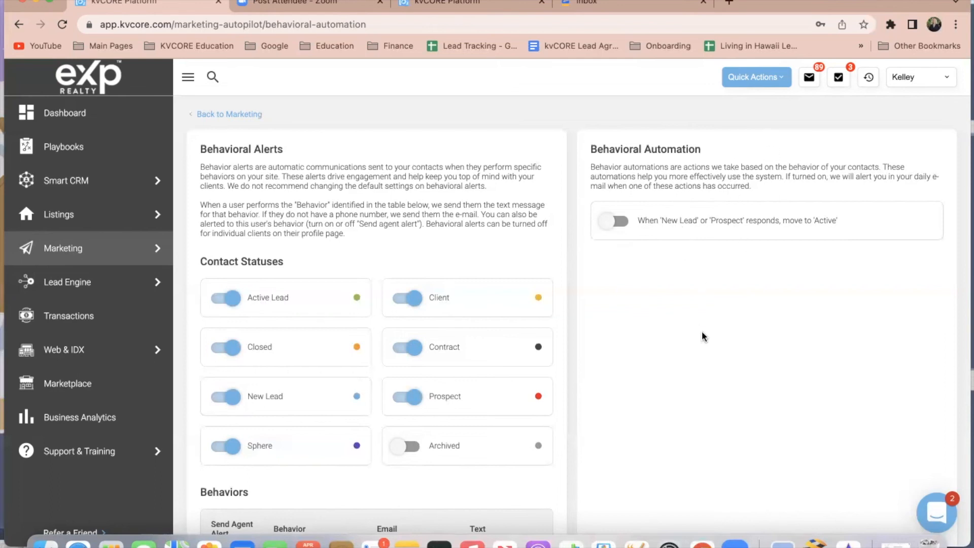
scroll(476, 433, "down", 5)
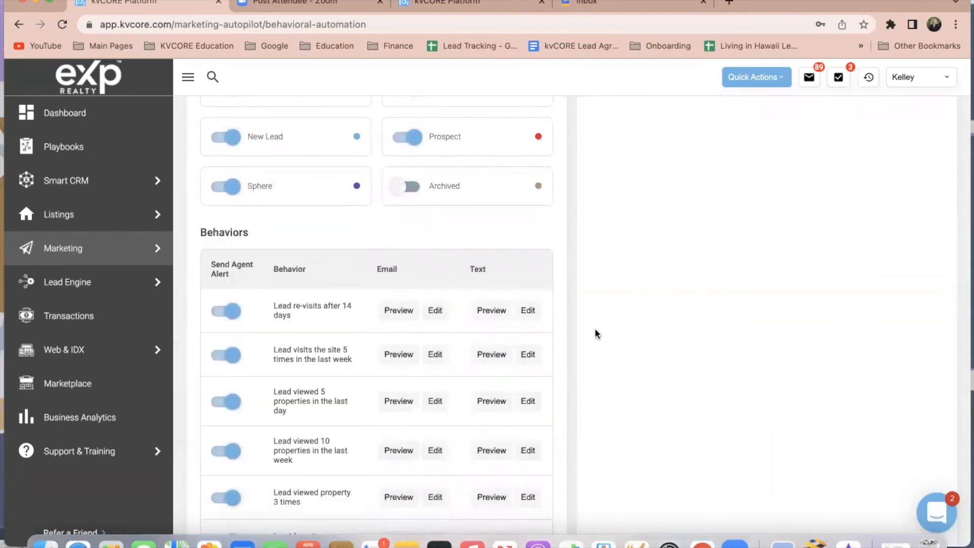
scroll(604, 309, "up", 2)
scroll(608, 299, "up", 3)
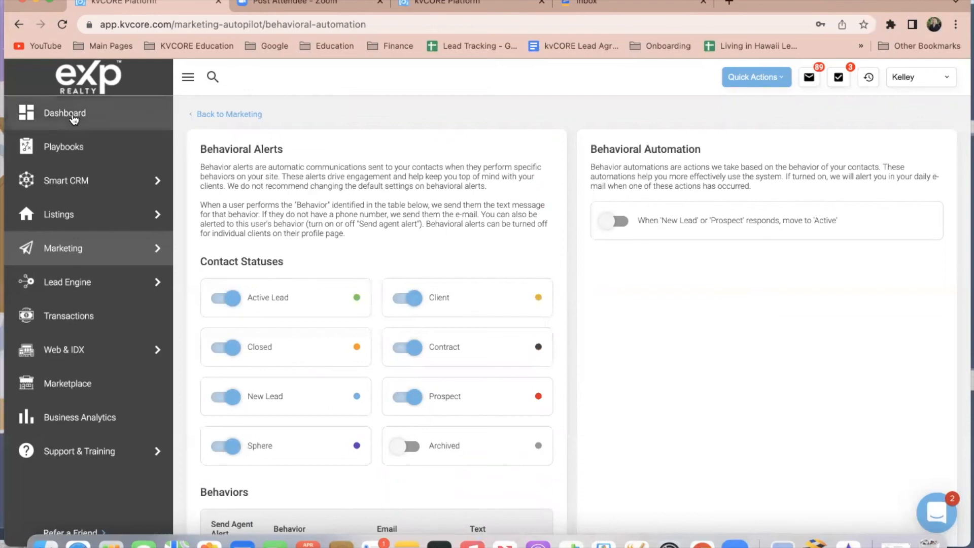
left_click(118, 127)
scroll(558, 382, "down", 5)
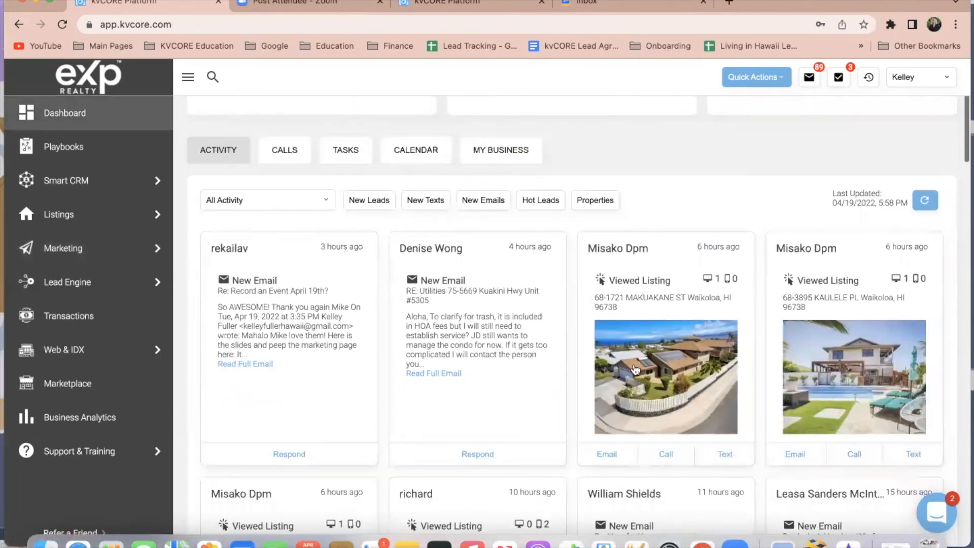
left_click(603, 250)
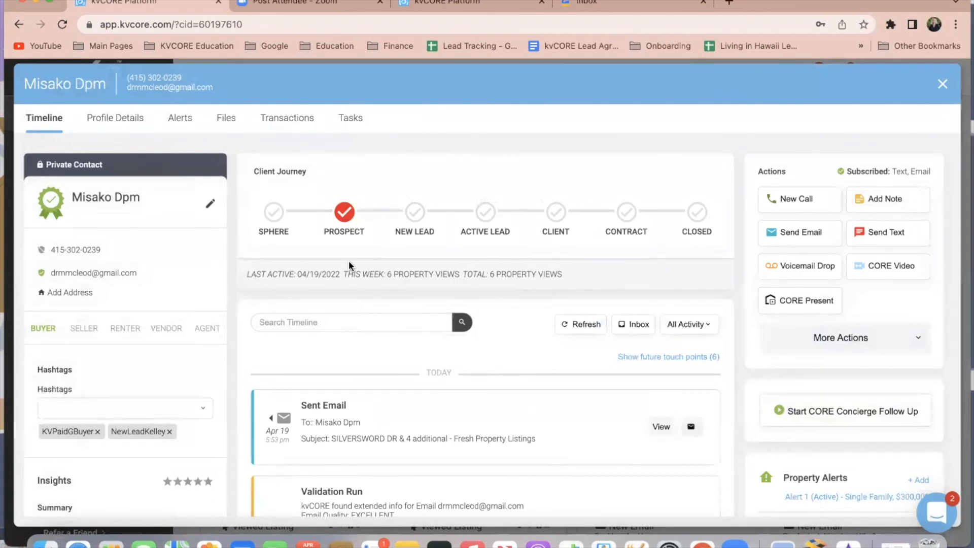
Step: Examine the lead's timeline for sent emails, text messages and status changes, along with the Client Journey status
scroll(349, 260, "down", 3)
scroll(567, 258, "down", 6)
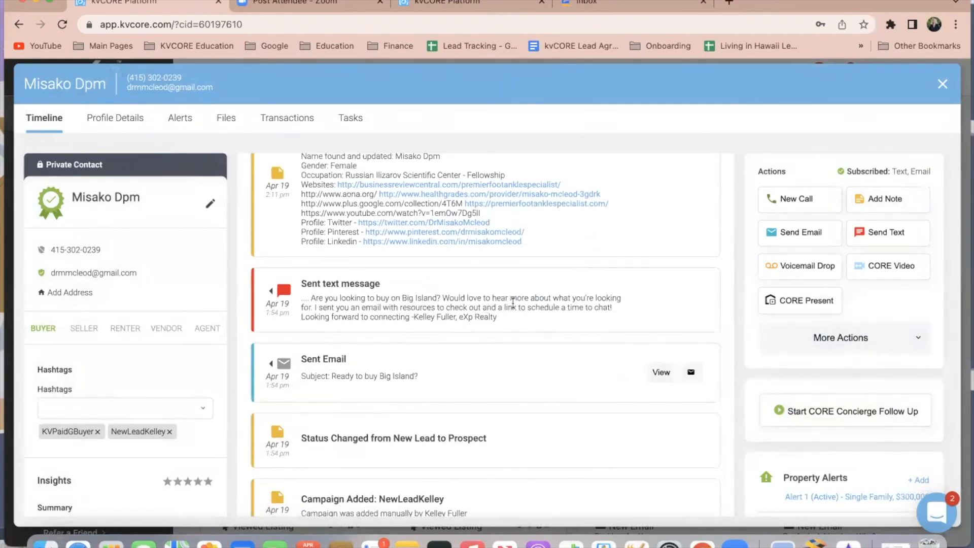
scroll(513, 302, "up", 9)
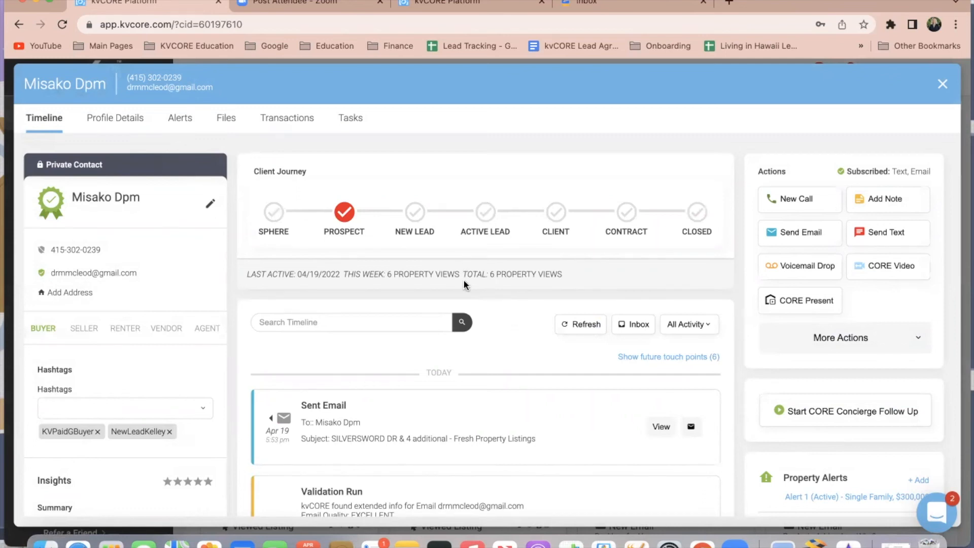
scroll(512, 362, "down", 6)
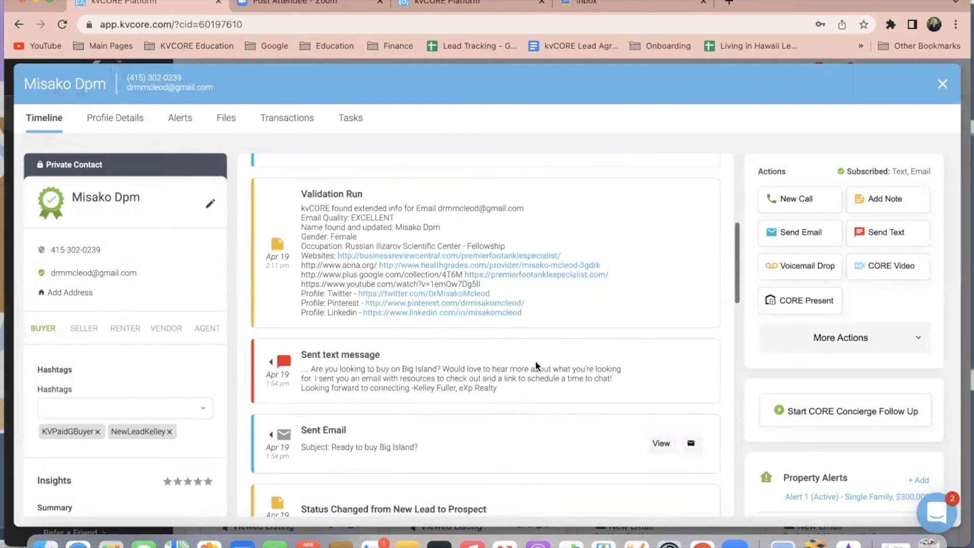
scroll(436, 376, "up", 1)
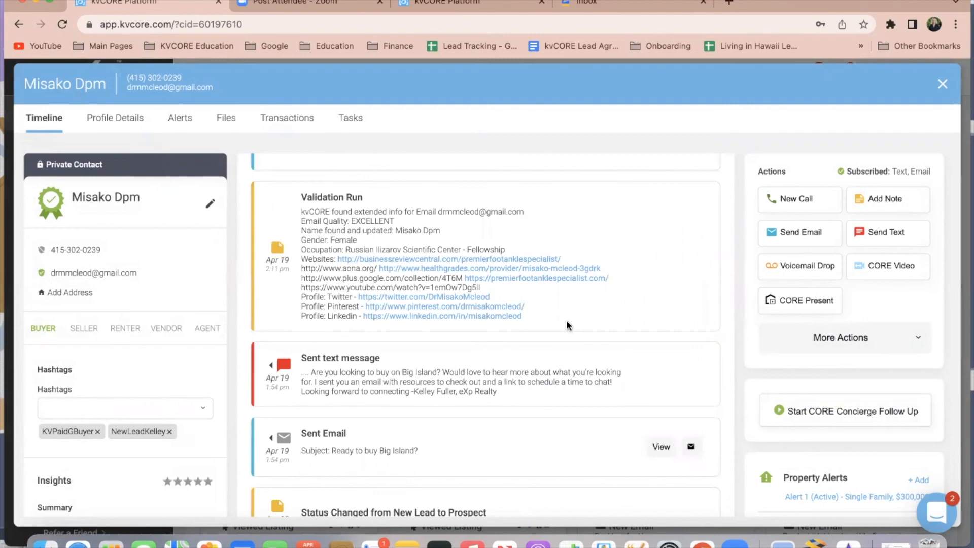
scroll(565, 318, "up", 3)
scroll(554, 312, "up", 3)
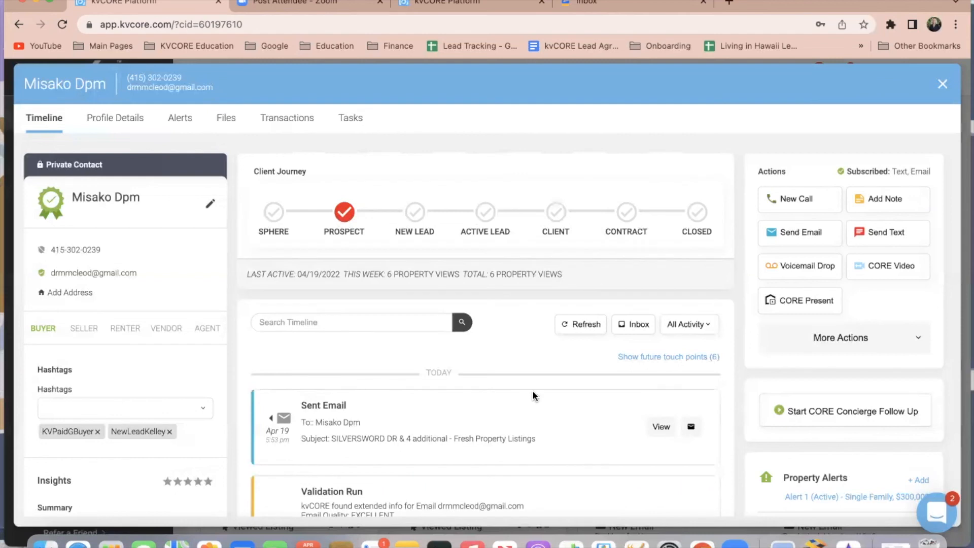
scroll(533, 396, "down", 10)
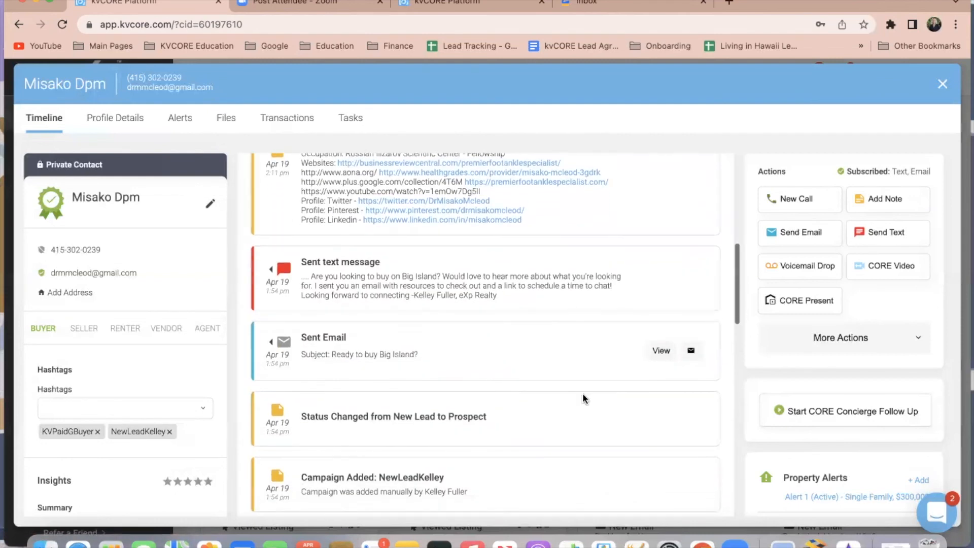
scroll(570, 378, "up", 5)
scroll(550, 309, "up", 3)
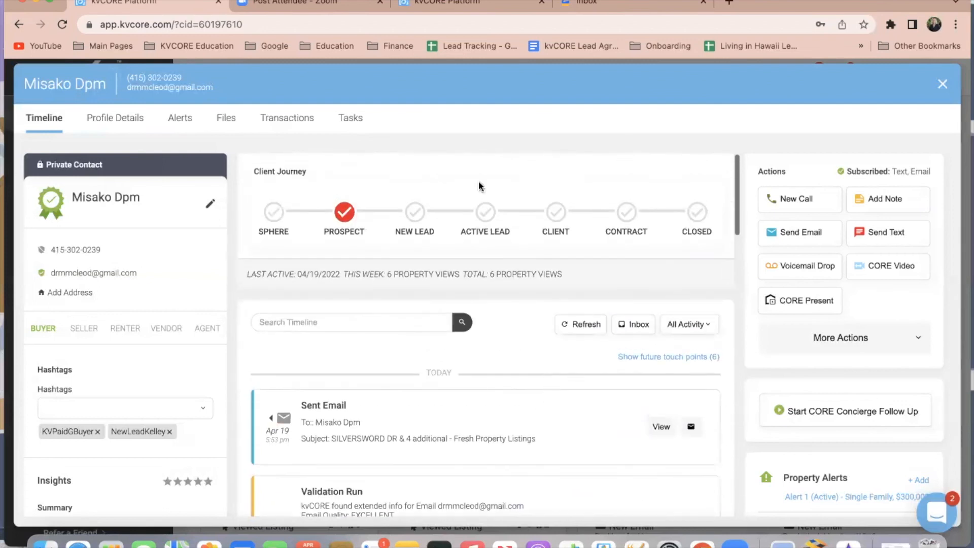
Step: Try to move the lead to Active Lead in the Client Journey, decline the confirmation, and close the profile
left_click(485, 209)
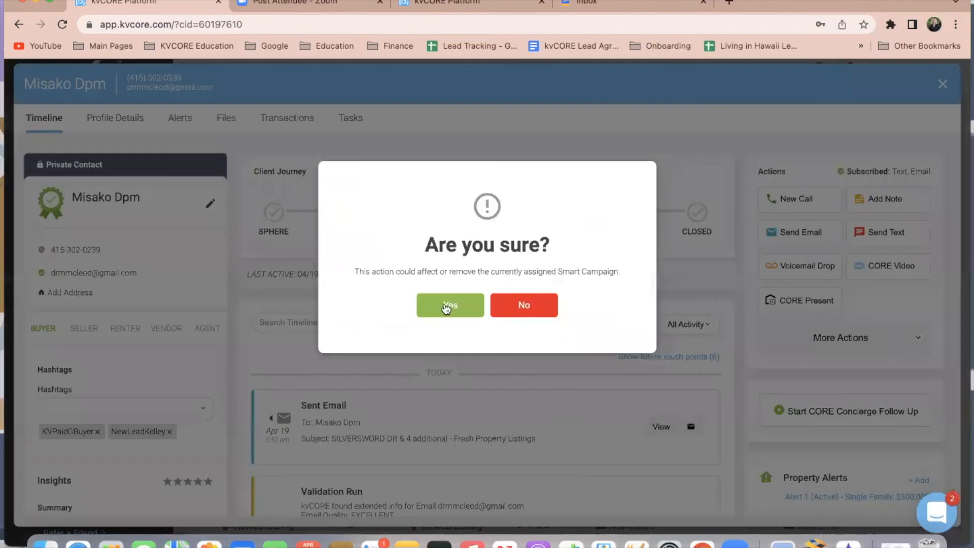
left_click(519, 306)
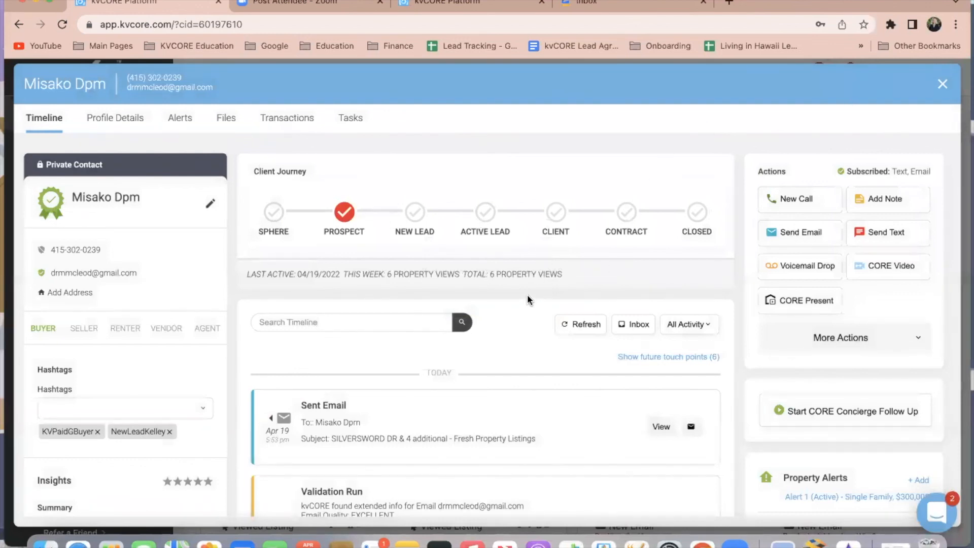
scroll(528, 295, "down", 1)
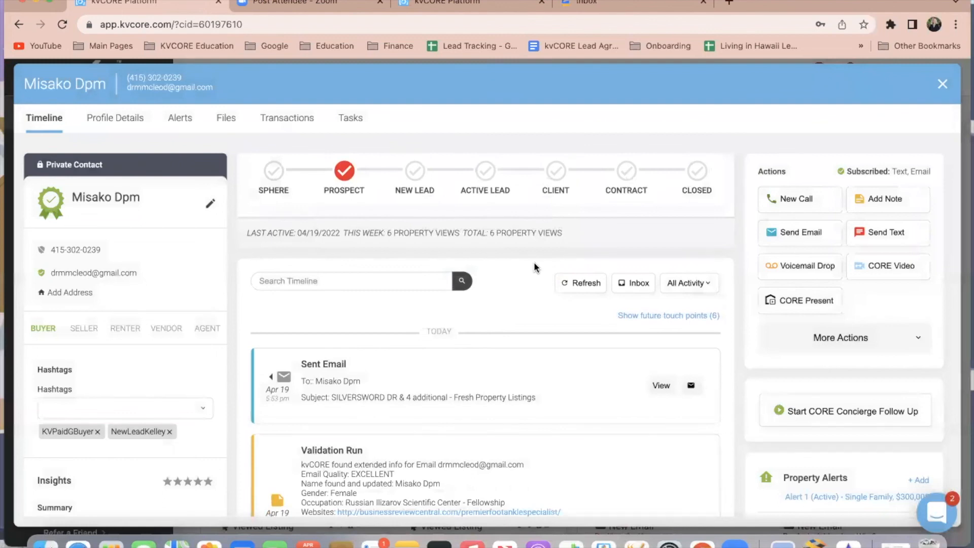
scroll(533, 262, "up", 1)
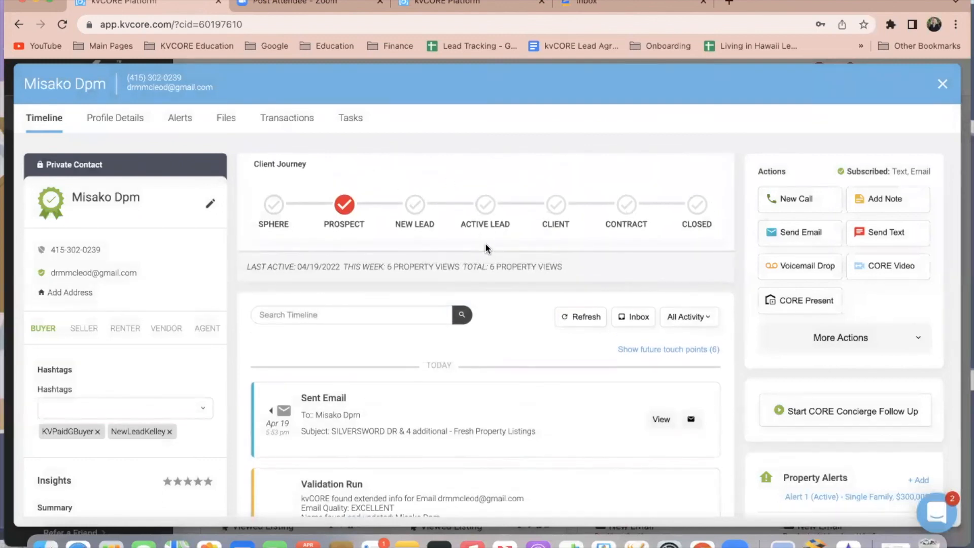
left_click(943, 84)
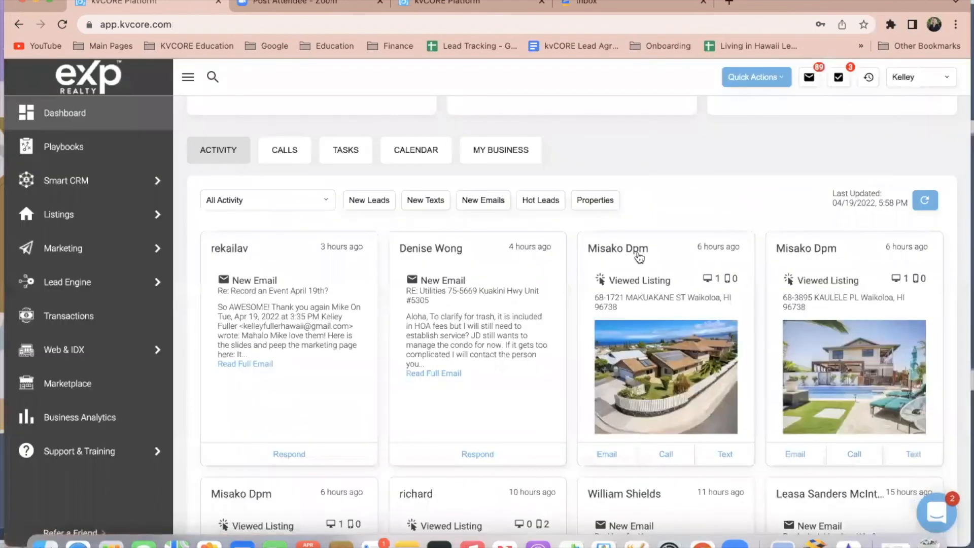
Step: Return to the Behavioral Automation settings through the marketing tools and look over the alert settings
mouse_move(97, 247)
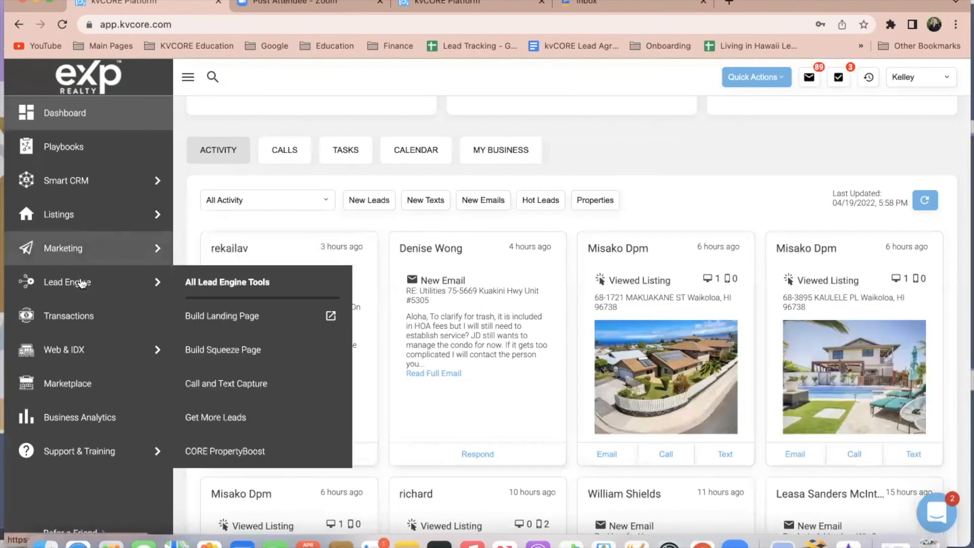
left_click(132, 254)
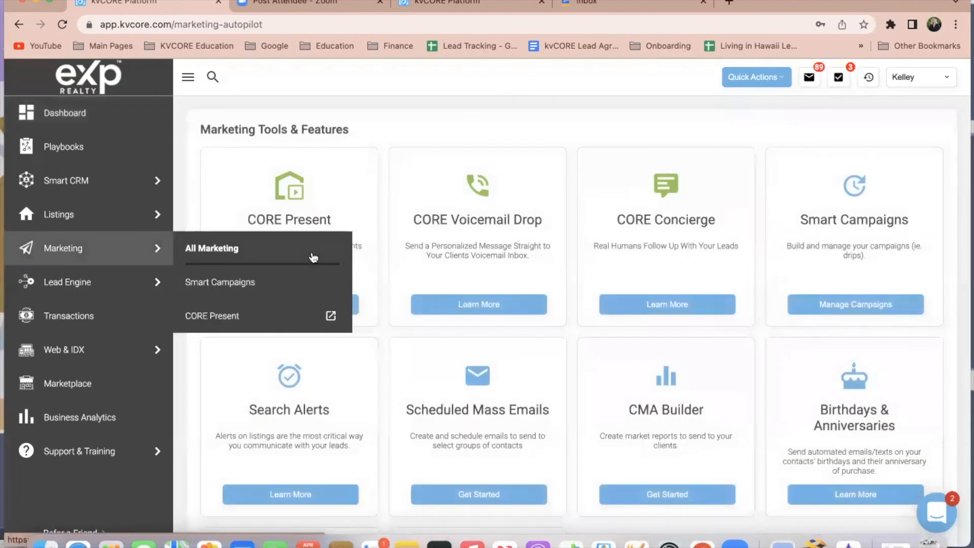
scroll(359, 309, "down", 5)
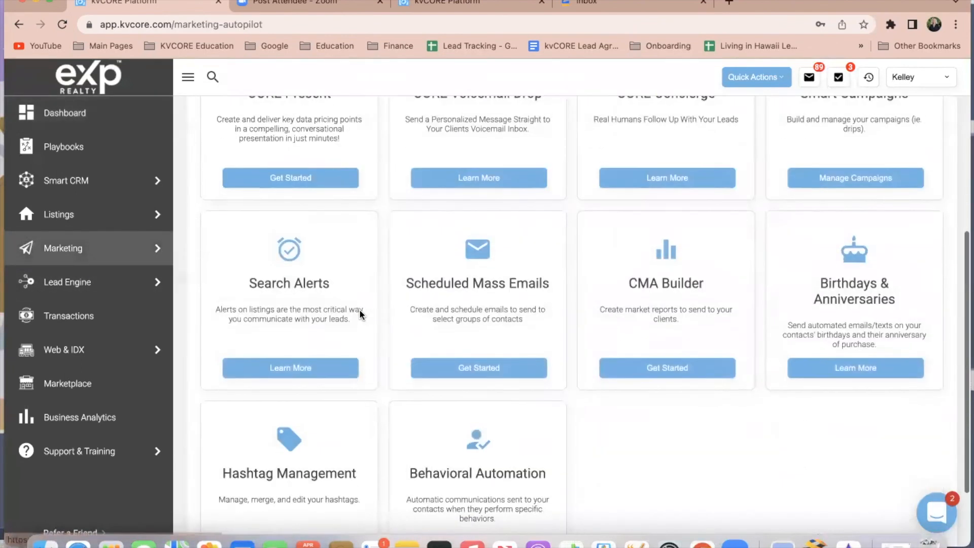
left_click(477, 461)
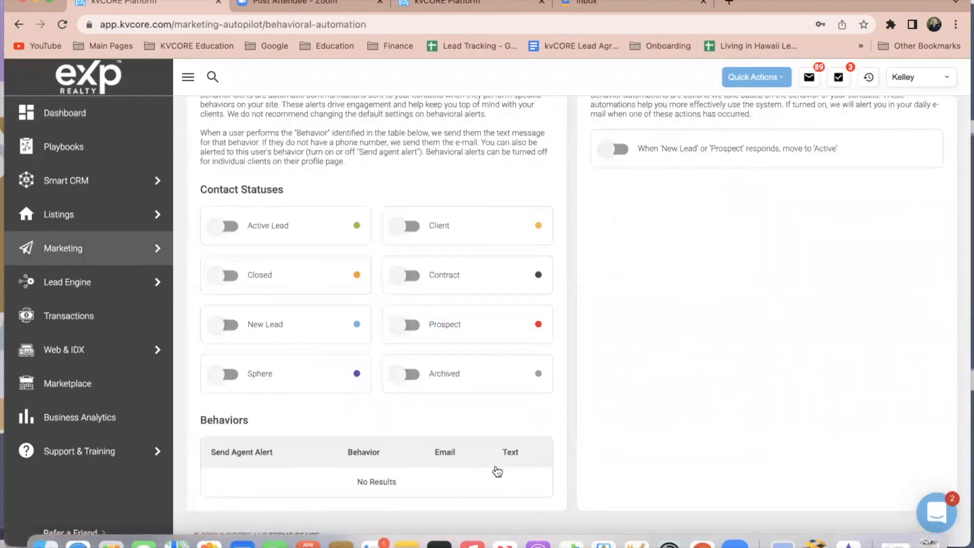
scroll(558, 381, "down", 5)
scroll(624, 292, "up", 2)
scroll(620, 302, "up", 5)
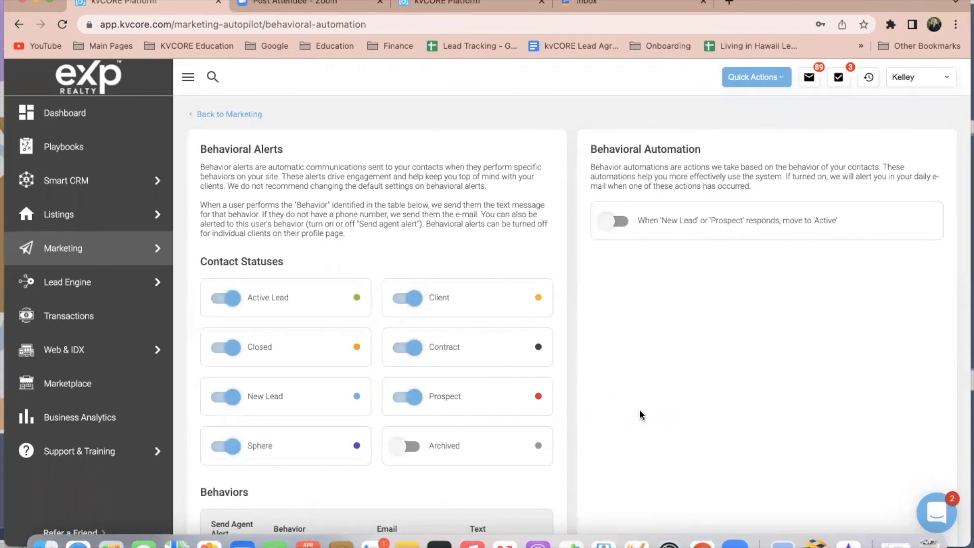
scroll(639, 409, "down", 3)
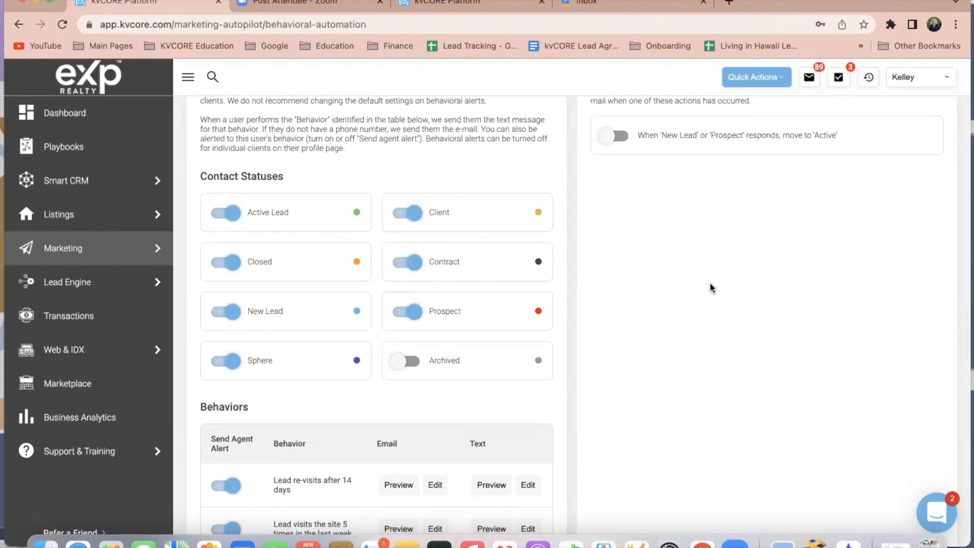
key("XF86AudioRaiseVolume")
key("XF86AudioRaiseVolume")
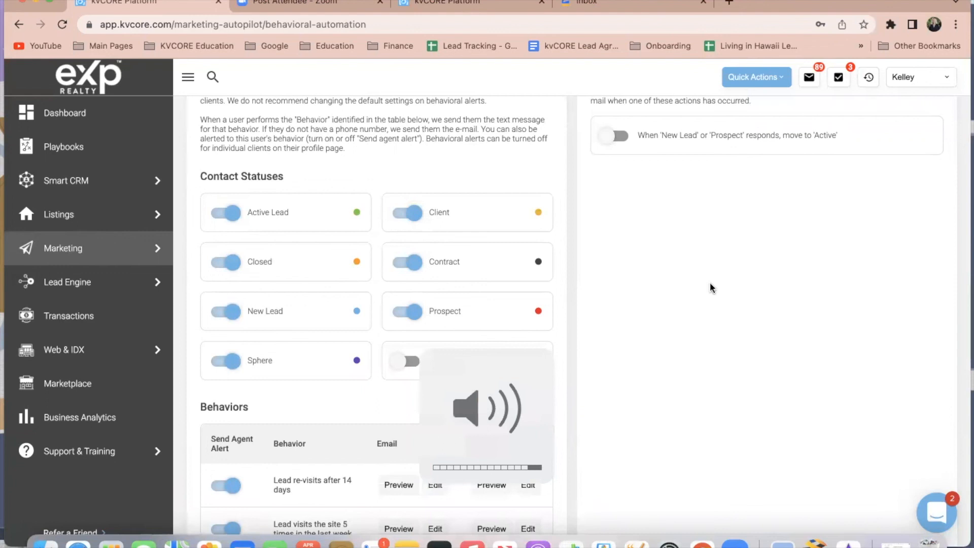
key("XF86MonBrightnessUp")
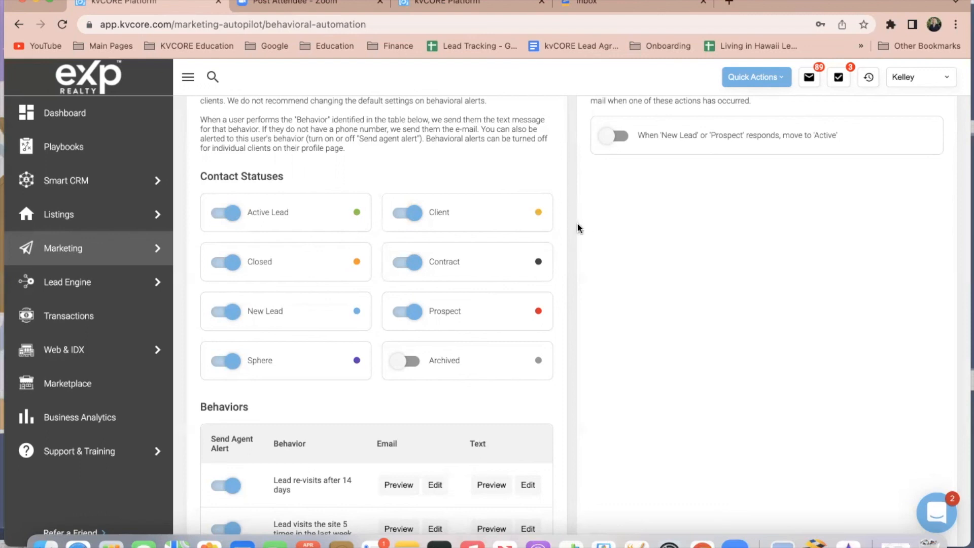
scroll(574, 247, "down", 4)
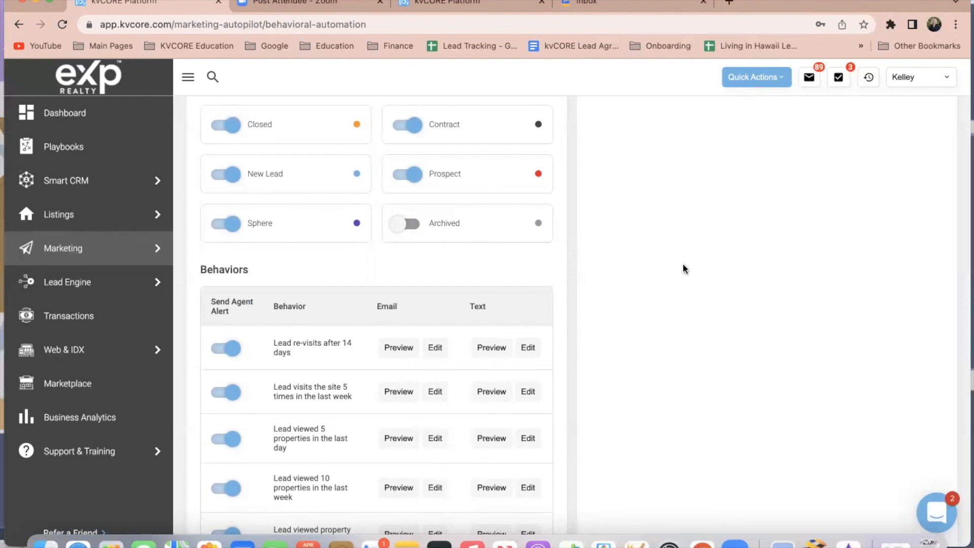
Step: Review the email for leads who re-visit after 14 days, including its subject and message, and exit the editor without saving
scroll(693, 261, "up", 3)
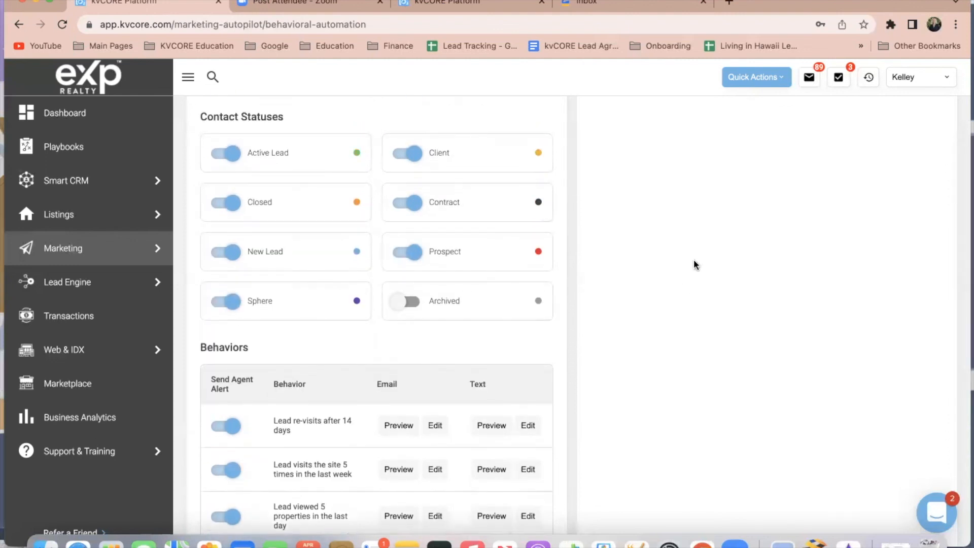
scroll(679, 283, "down", 5)
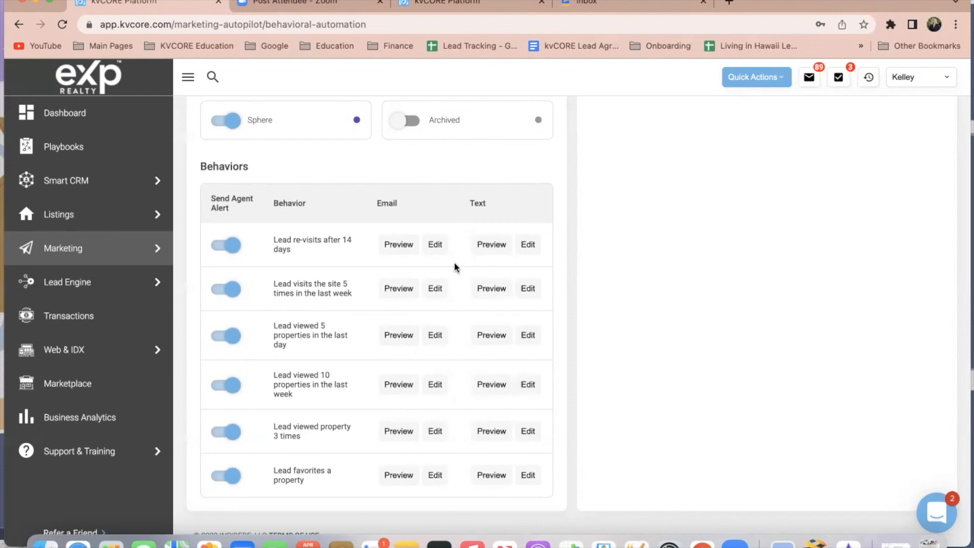
left_click(435, 244)
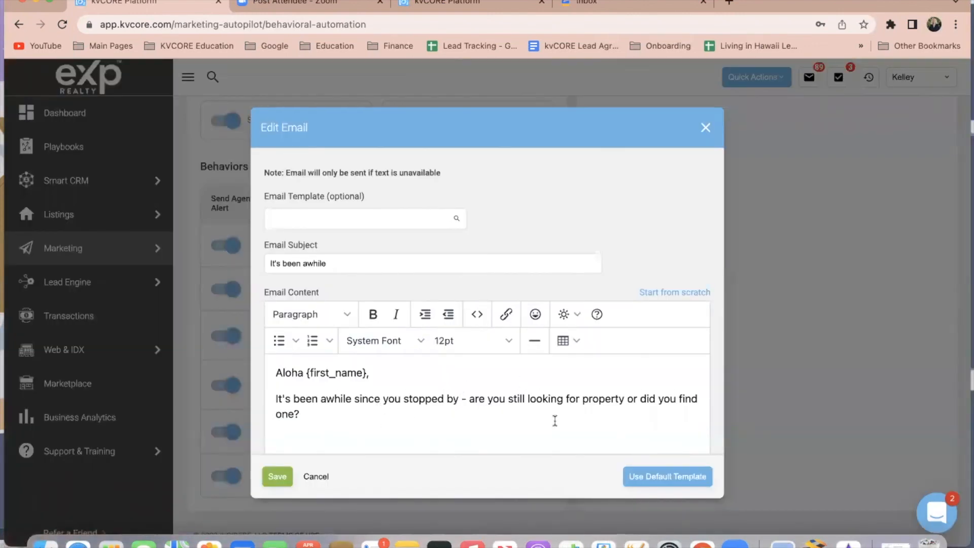
scroll(554, 421, "down", 3)
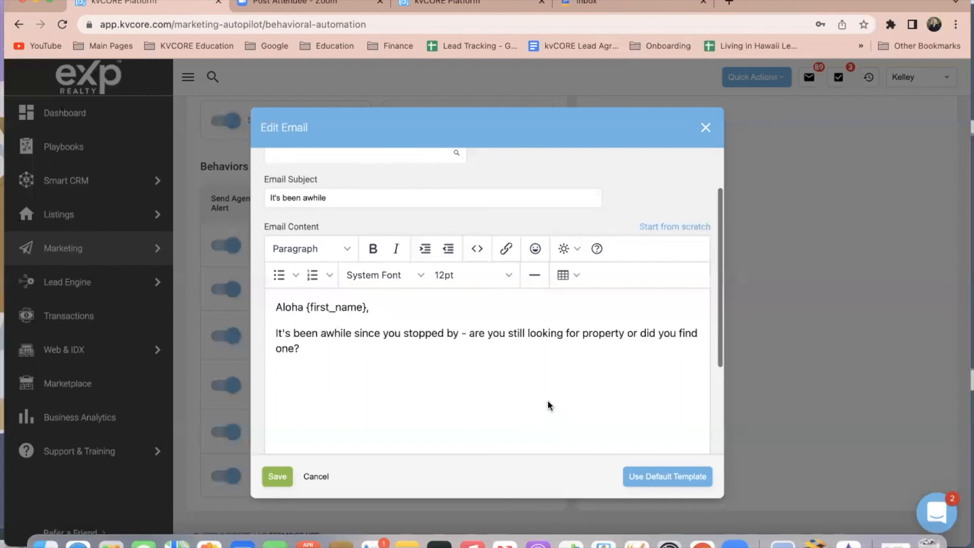
scroll(548, 402, "up", 3)
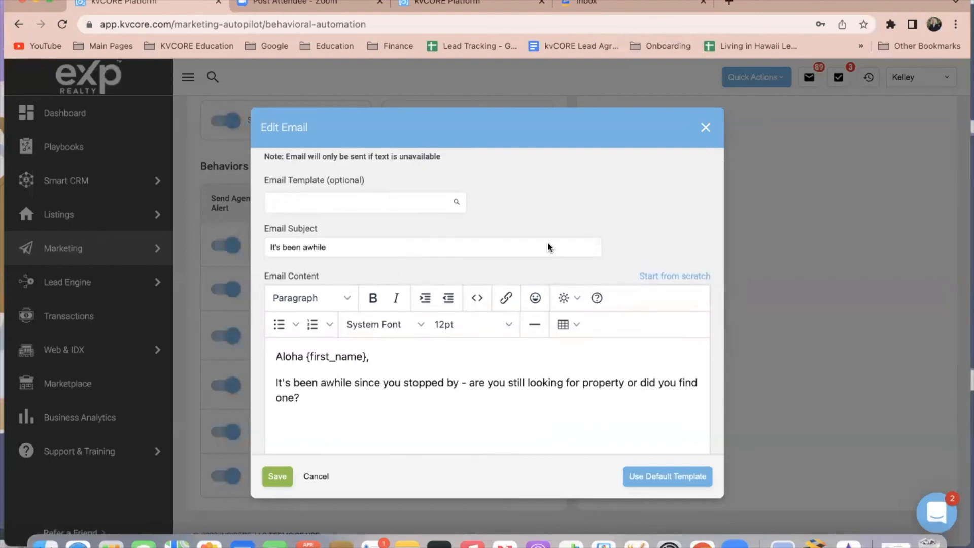
scroll(611, 236, "down", 2)
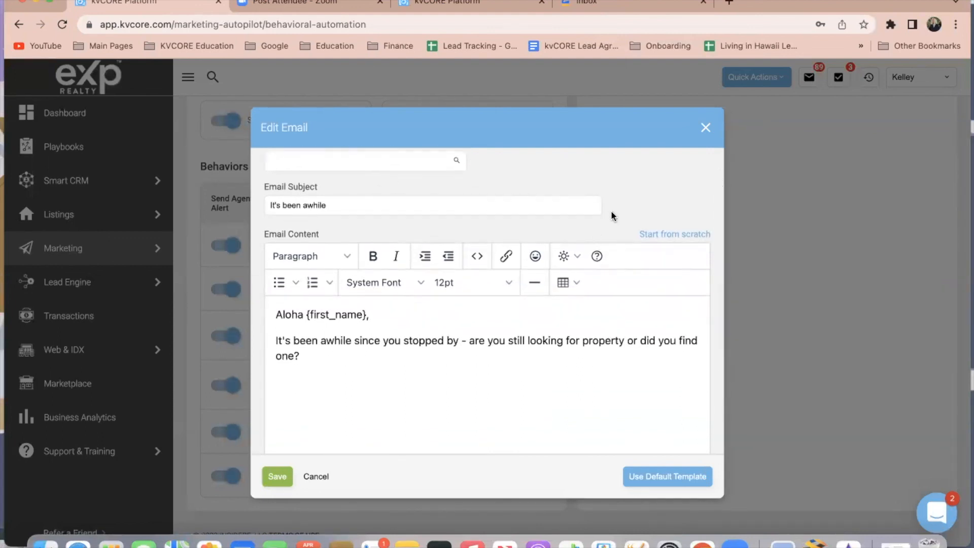
left_click(331, 356)
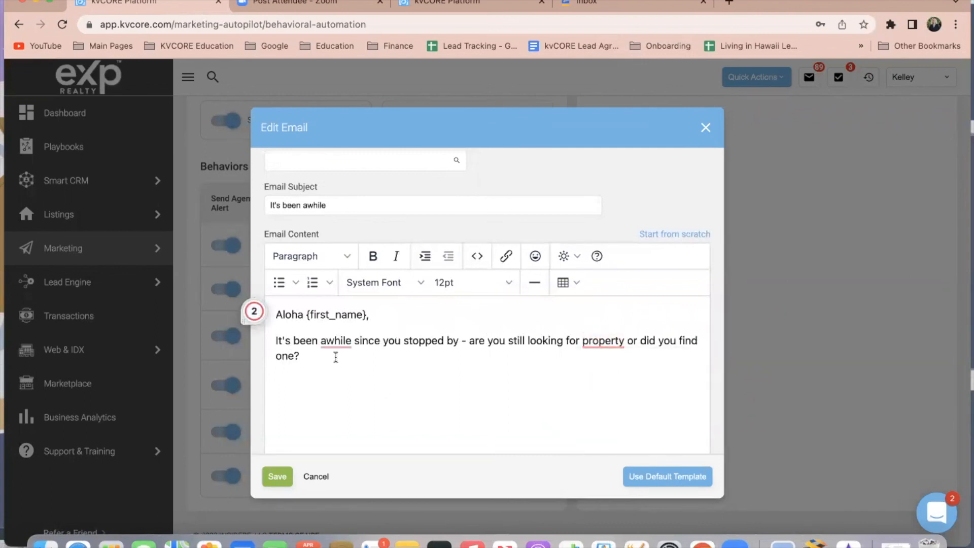
triple_click(373, 357)
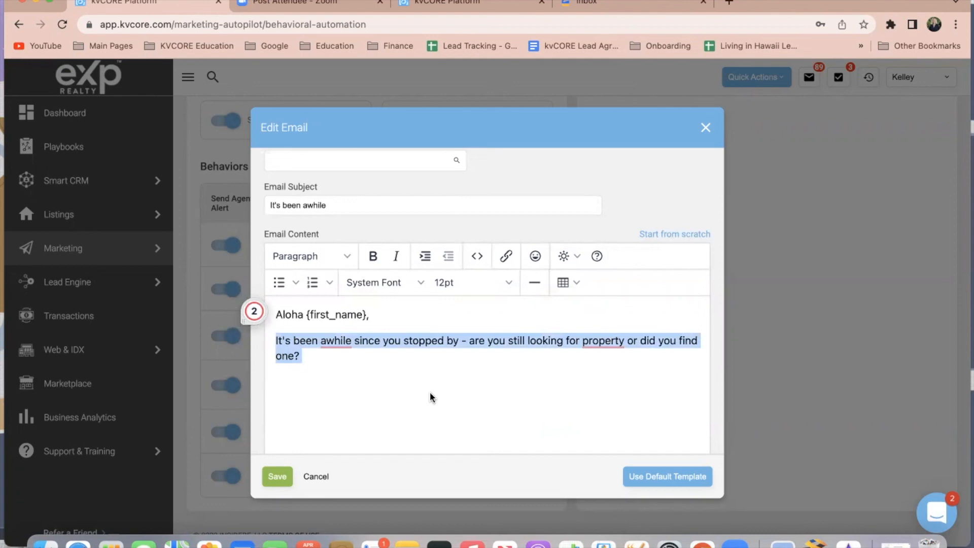
left_click(705, 128)
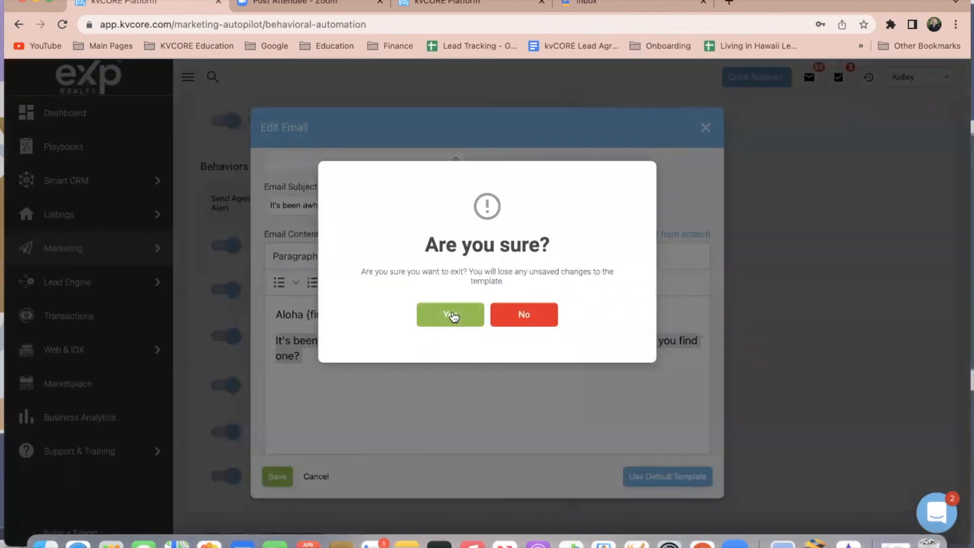
left_click(450, 315)
Step: Go back to the dashboard, reopen Behavioral Automation from the marketing tools, and look over its behaviors and contact statuses
scroll(447, 318, "up", 6)
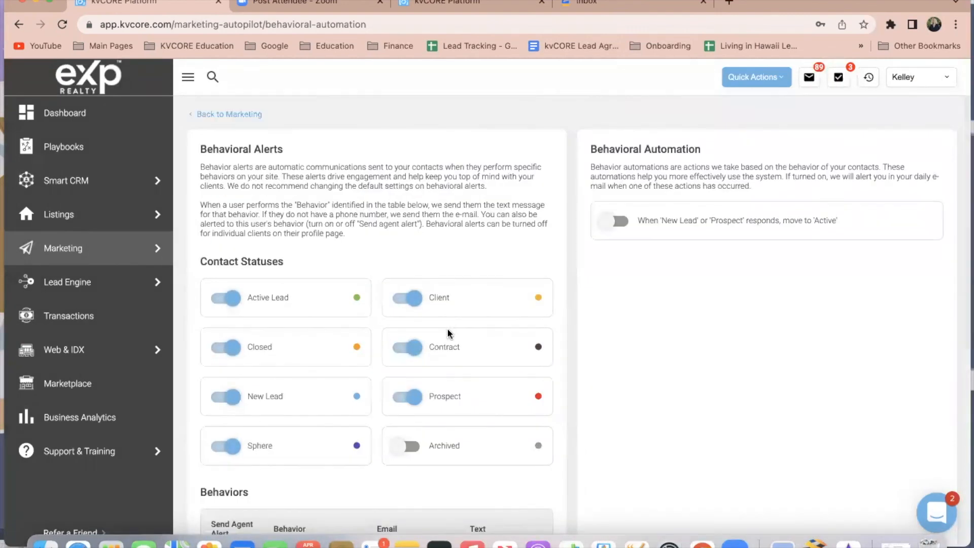
left_click(249, 114)
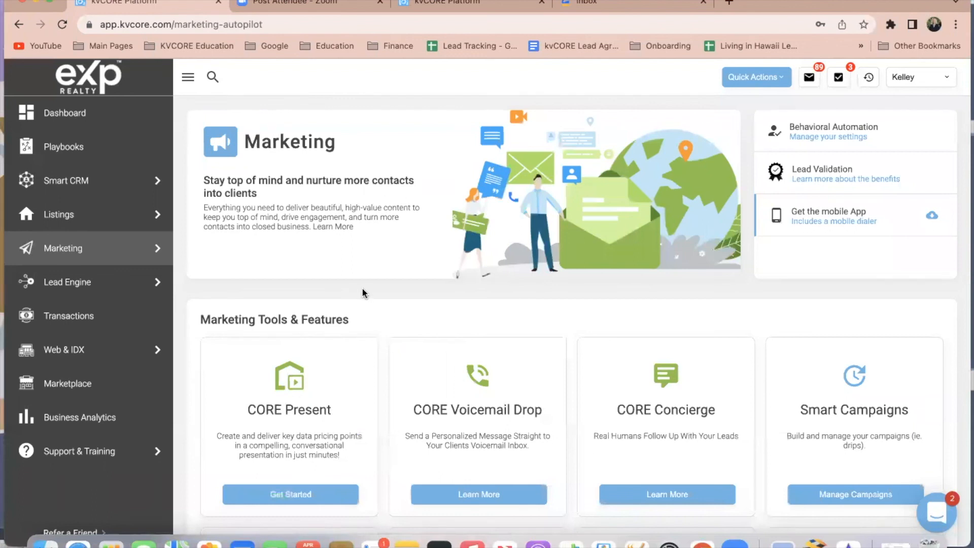
left_click(127, 112)
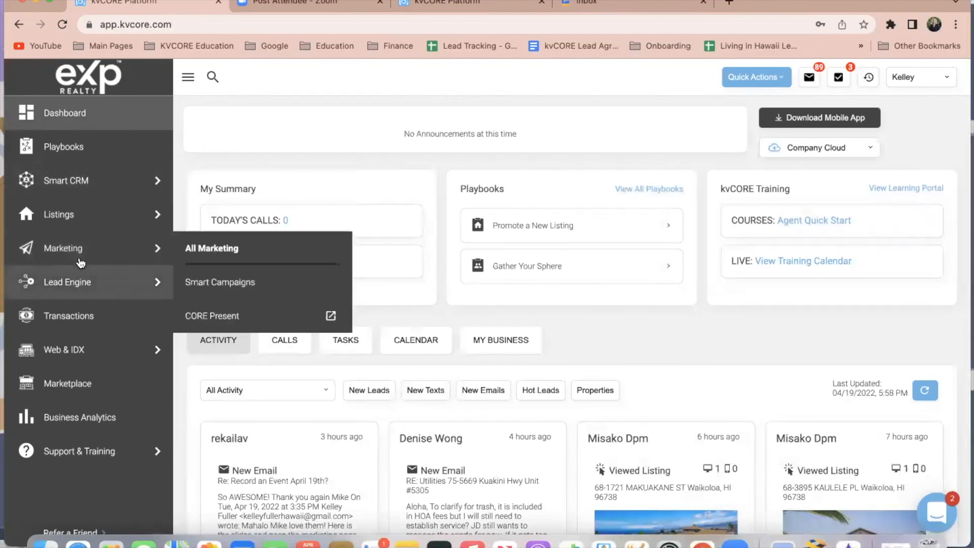
left_click(80, 254)
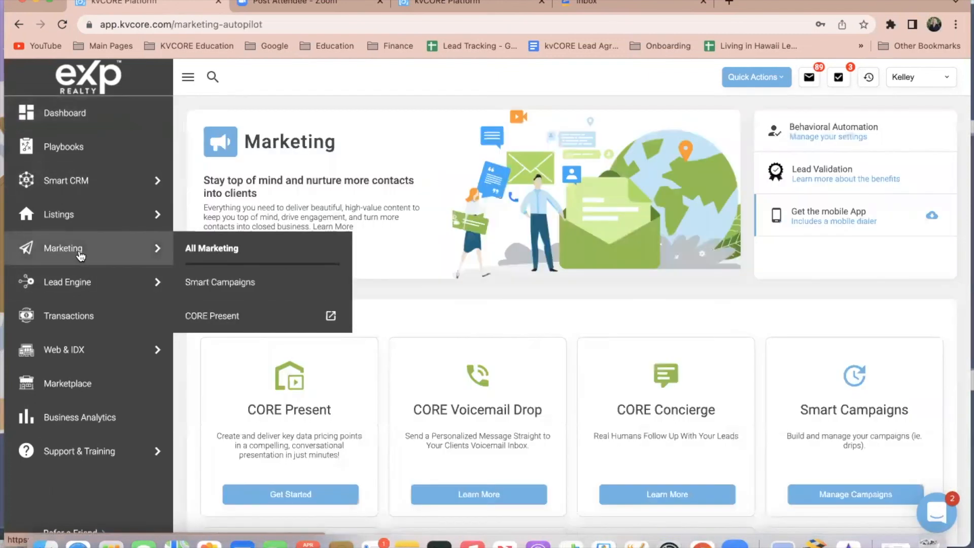
scroll(566, 339, "down", 8)
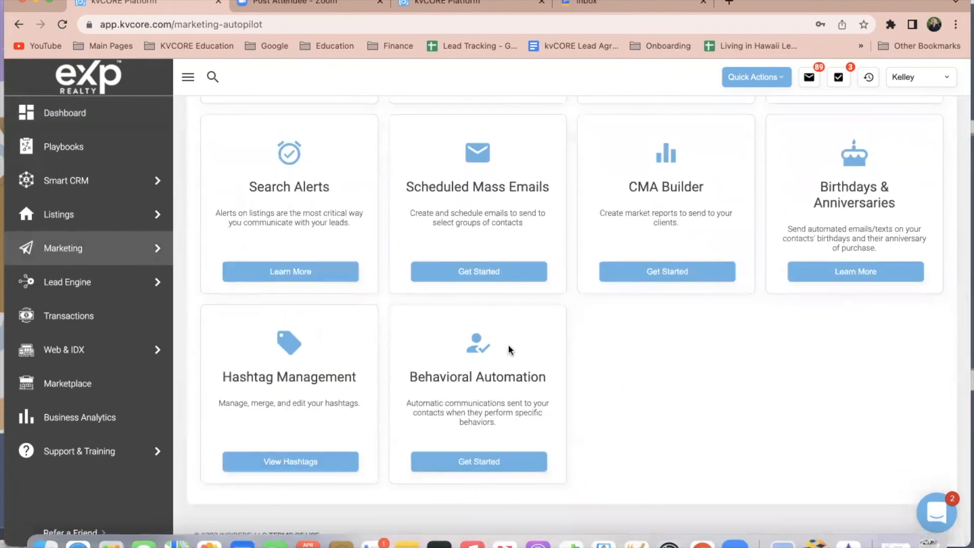
left_click(479, 462)
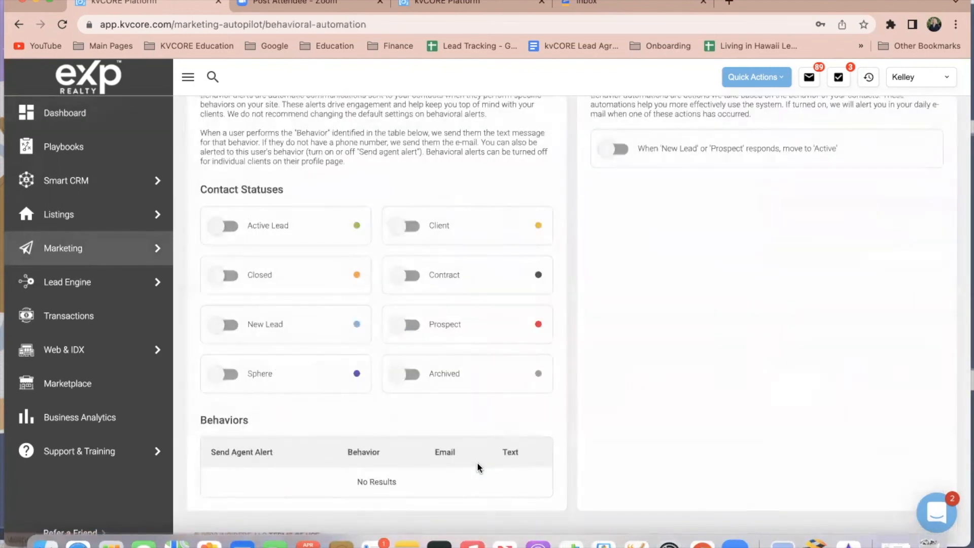
scroll(487, 456, "down", 5)
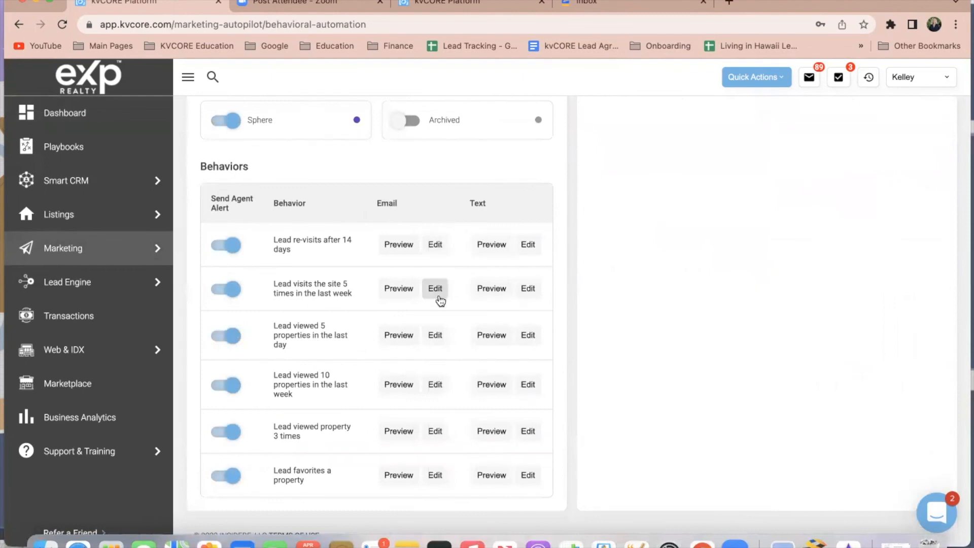
scroll(580, 255, "up", 4)
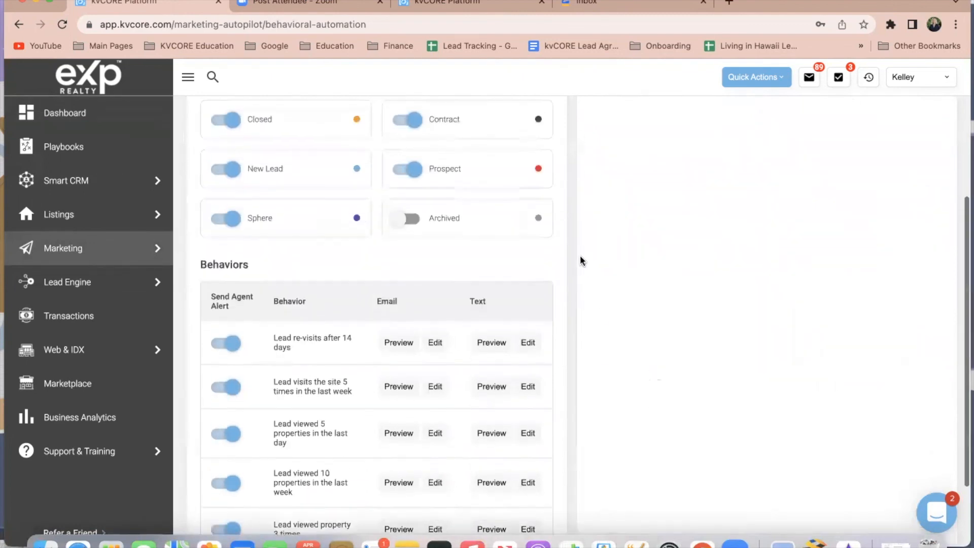
scroll(579, 179, "up", 3)
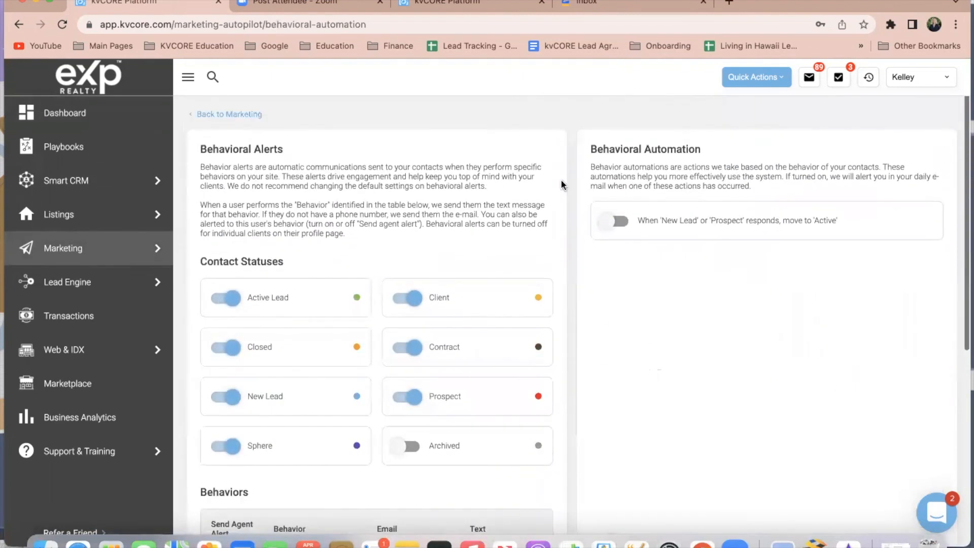
Step: From the dashboard activity feed, open the profile of the lead who viewed the PA ALII ST listing in Volcano
left_click(126, 118)
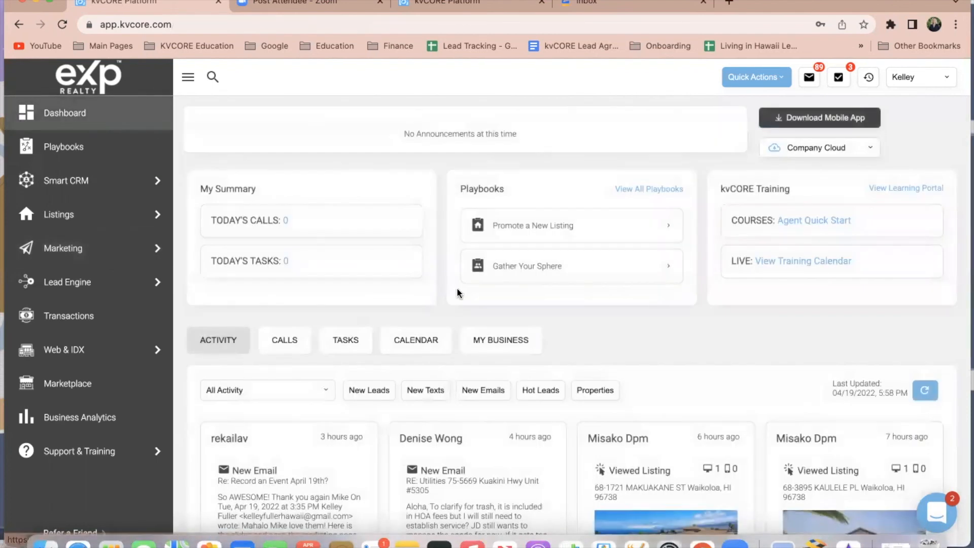
scroll(596, 371, "down", 3)
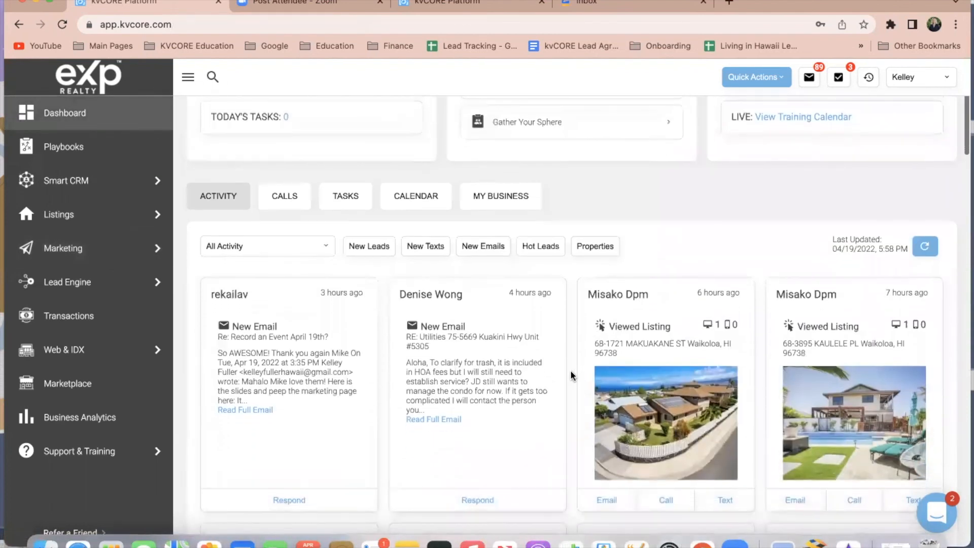
scroll(571, 370, "down", 5)
scroll(573, 395, "down", 3)
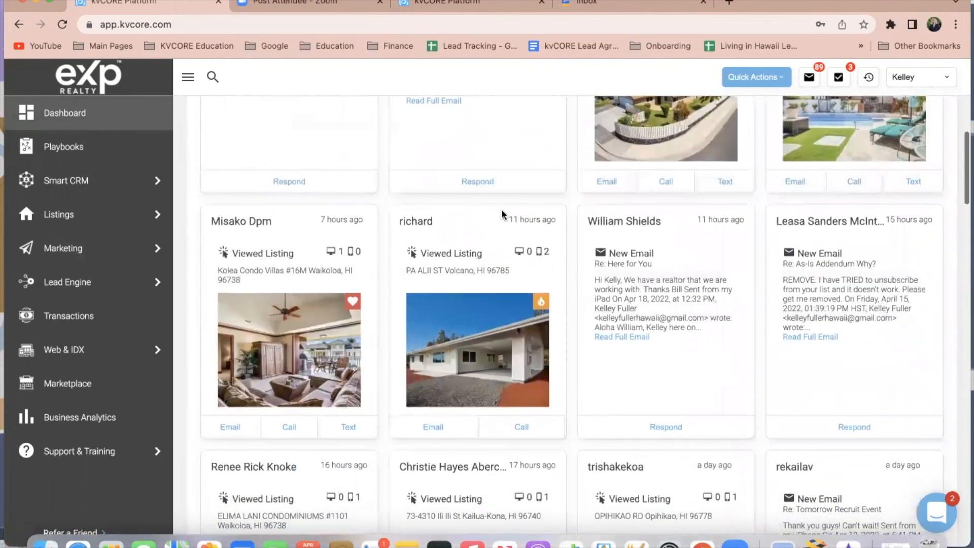
left_click(417, 223)
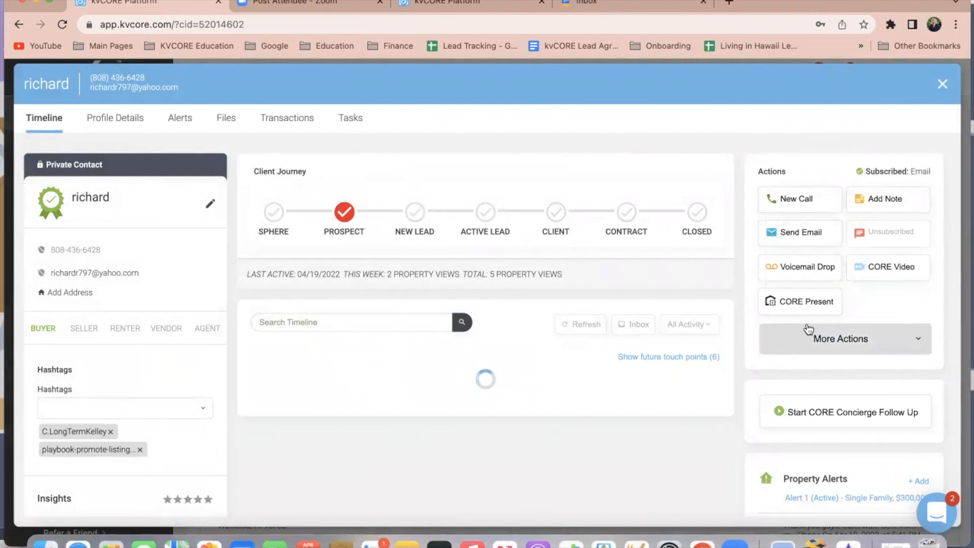
Step: Look through the lead's additional actions for the Turn Off Behavioral Alerts option, and dismiss the list without choosing anything
scroll(813, 323, "down", 1)
left_click(815, 284)
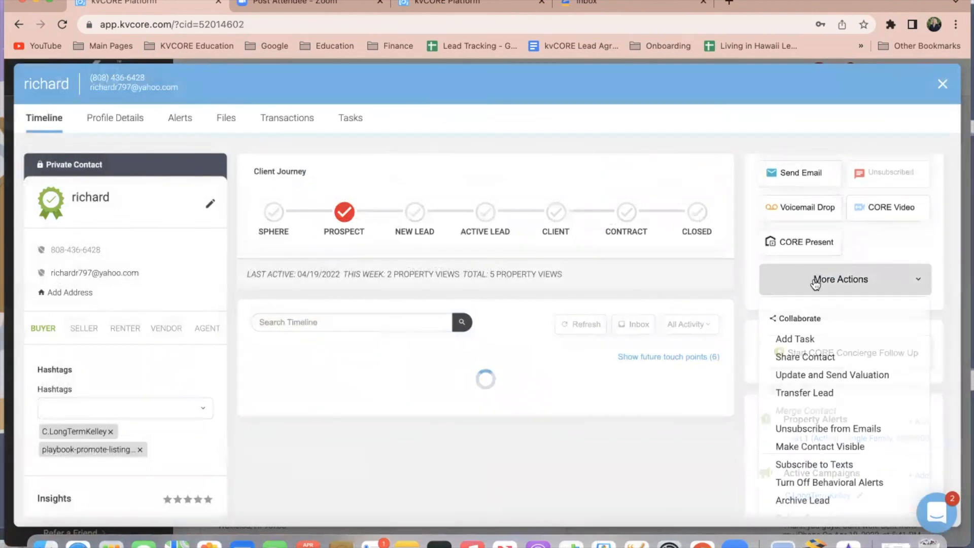
scroll(827, 305, "down", 2)
scroll(827, 345, "down", 1)
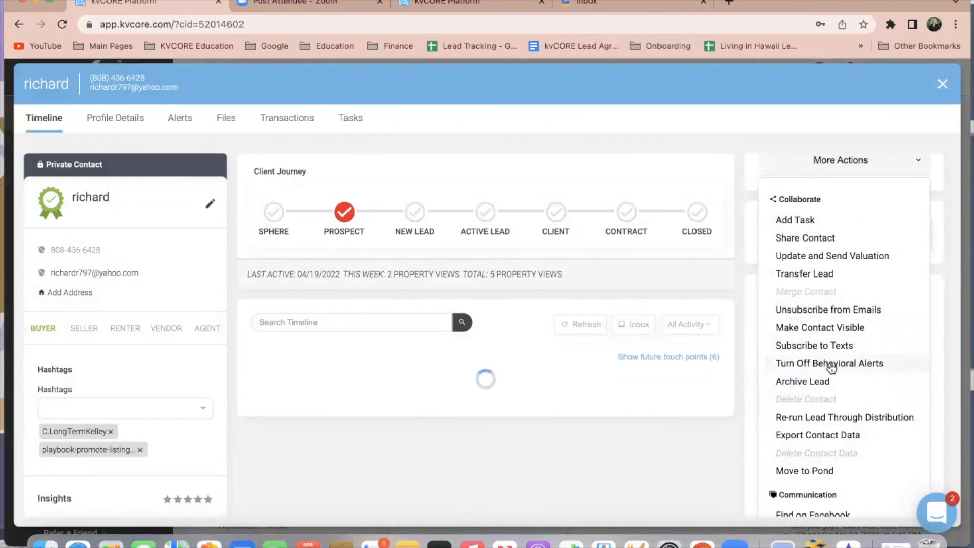
left_click(736, 305)
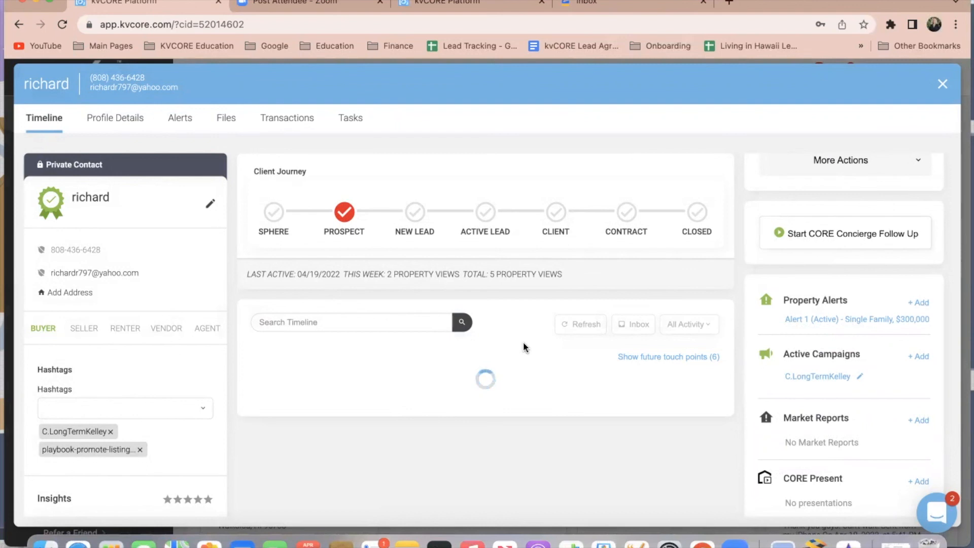
scroll(832, 183, "up", 2)
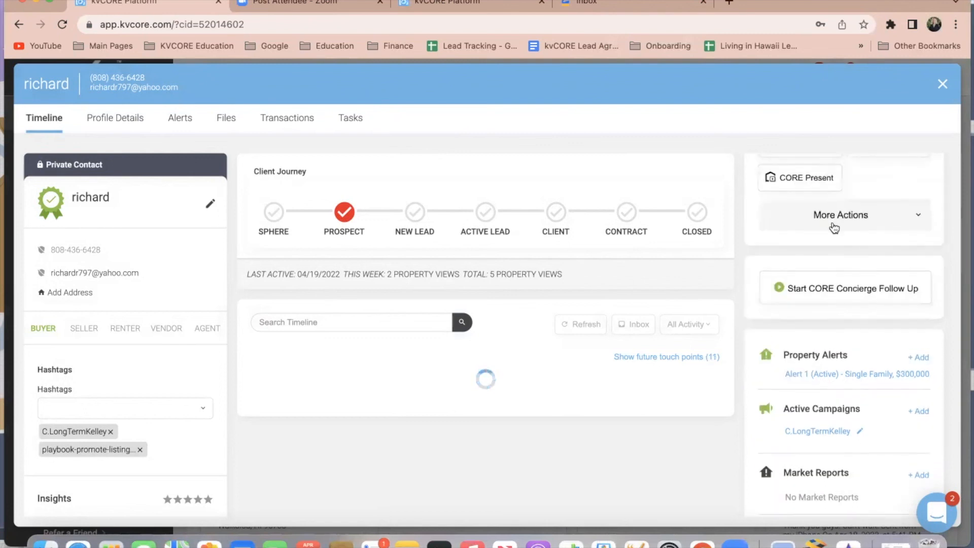
left_click(831, 224)
scroll(833, 330, "down", 2)
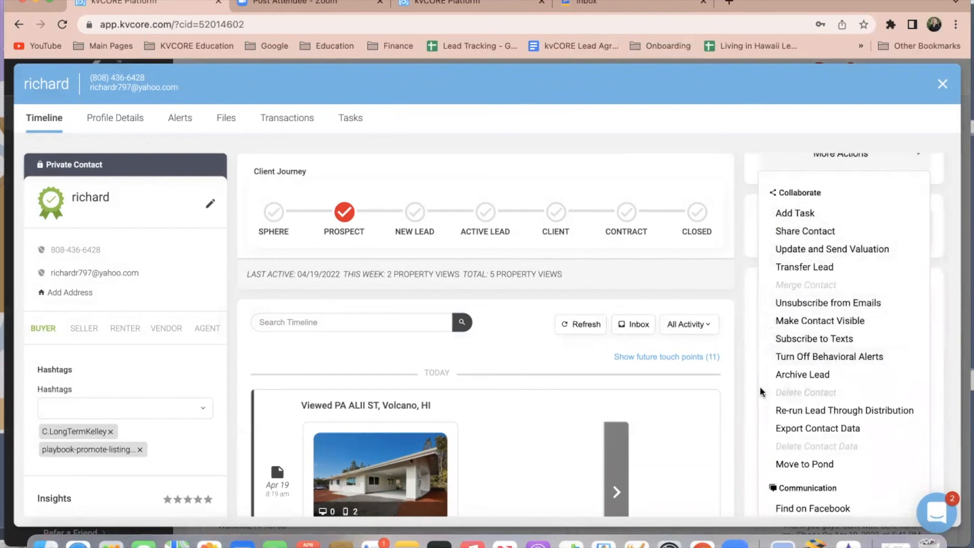
scroll(761, 391, "down", 2)
scroll(546, 437, "down", 2)
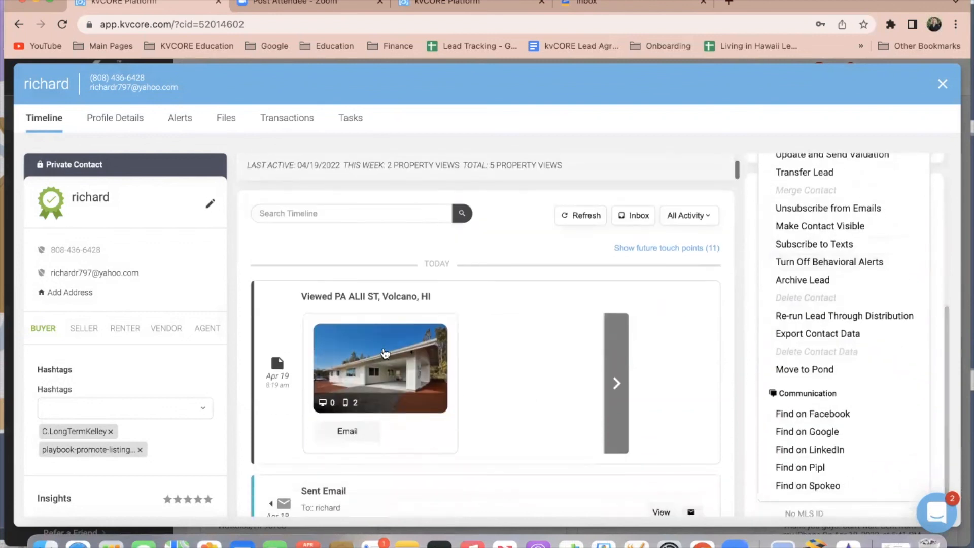
left_click(604, 369)
Step: Glance over the lead's timeline, close the profile, and look over the dashboard activity feed
scroll(546, 448, "down", 2)
scroll(547, 448, "up", 3)
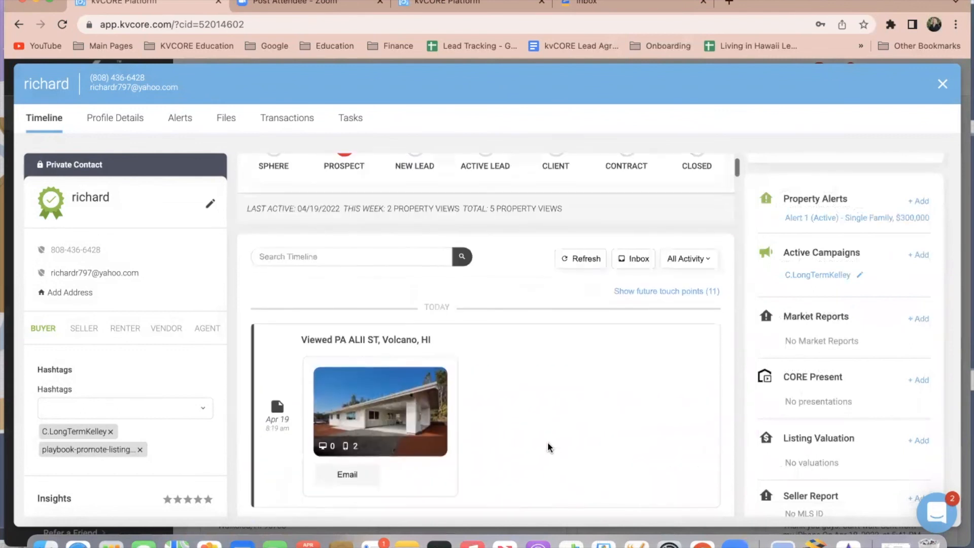
scroll(568, 426, "up", 1)
scroll(837, 386, "up", 2)
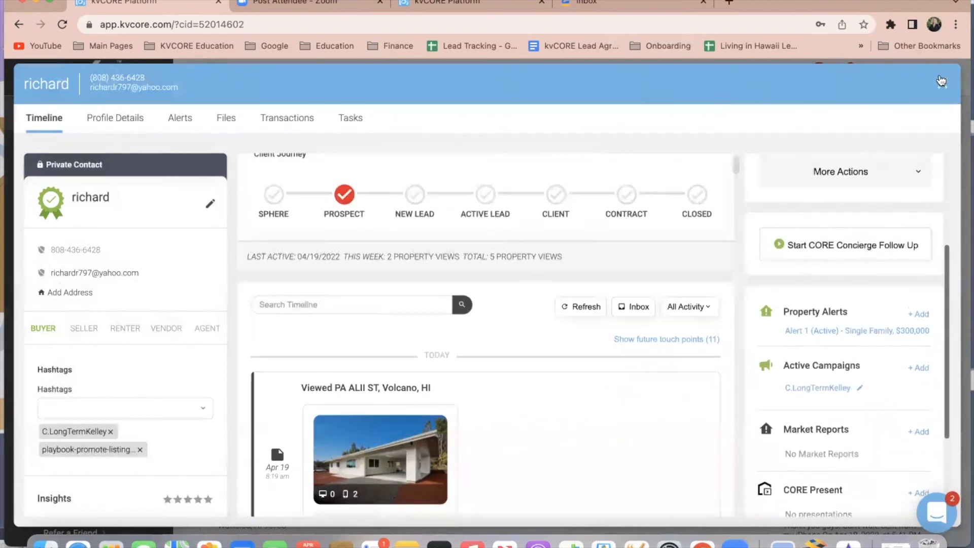
left_click(943, 84)
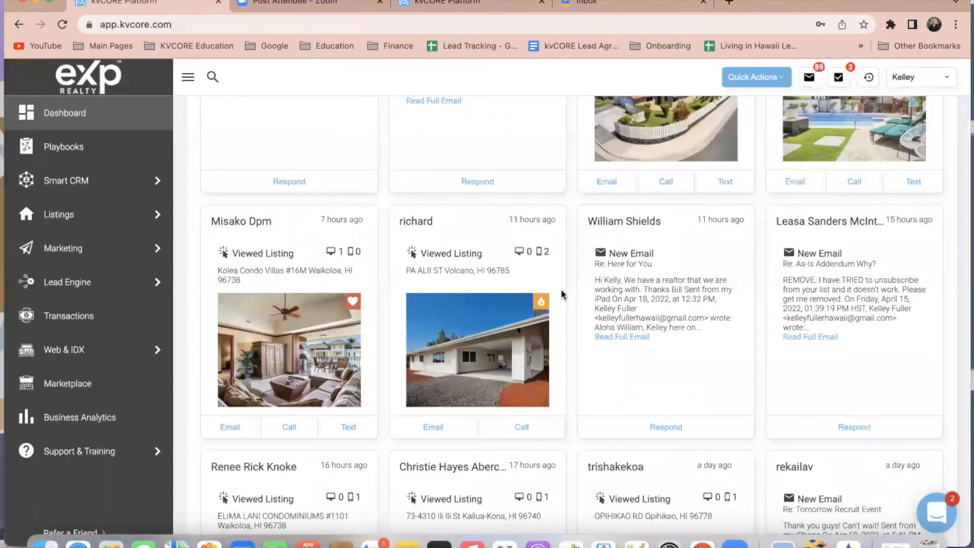
scroll(586, 339, "down", 5)
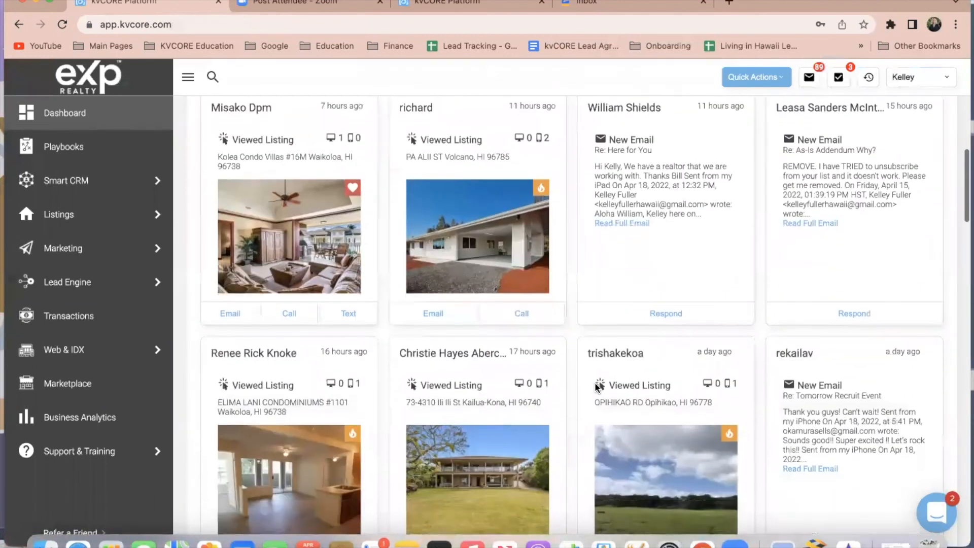
scroll(568, 287, "up", 10)
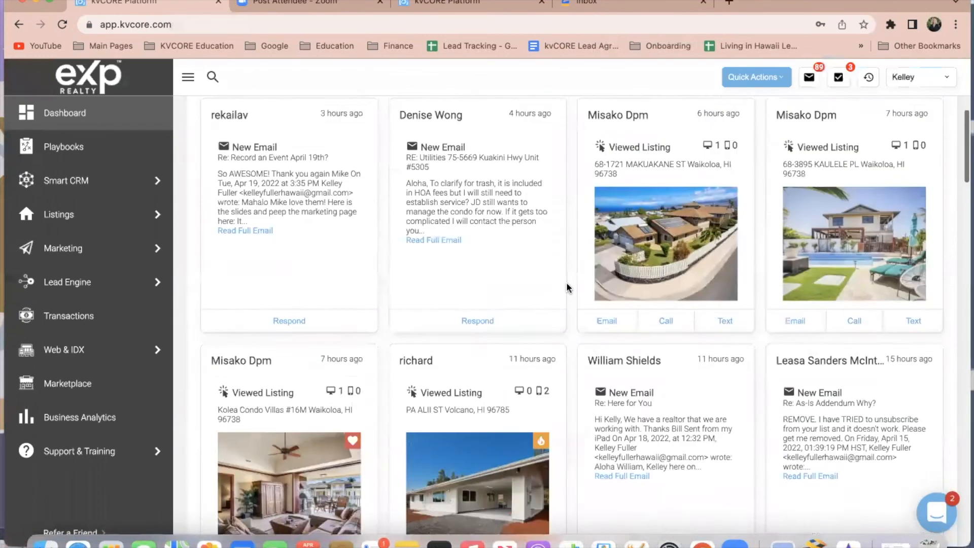
scroll(576, 295, "up", 3)
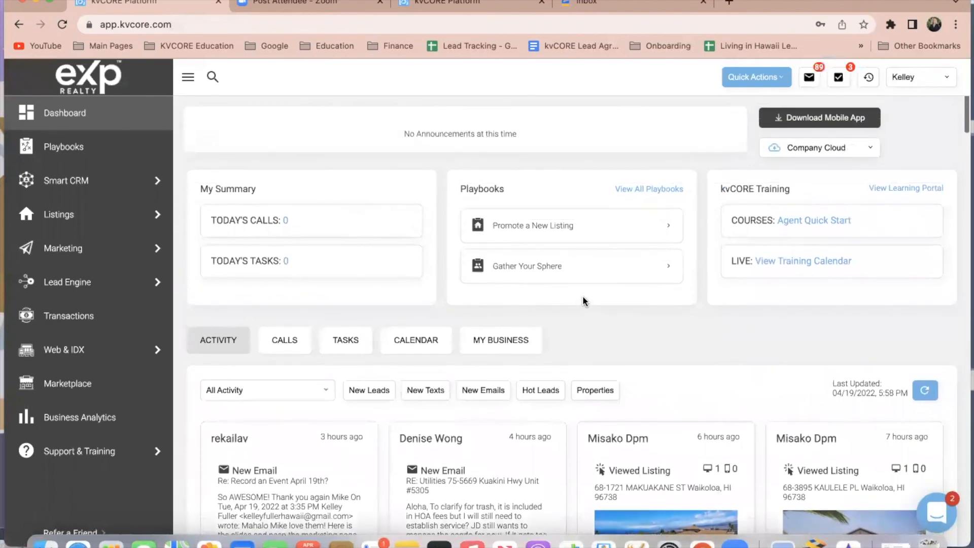